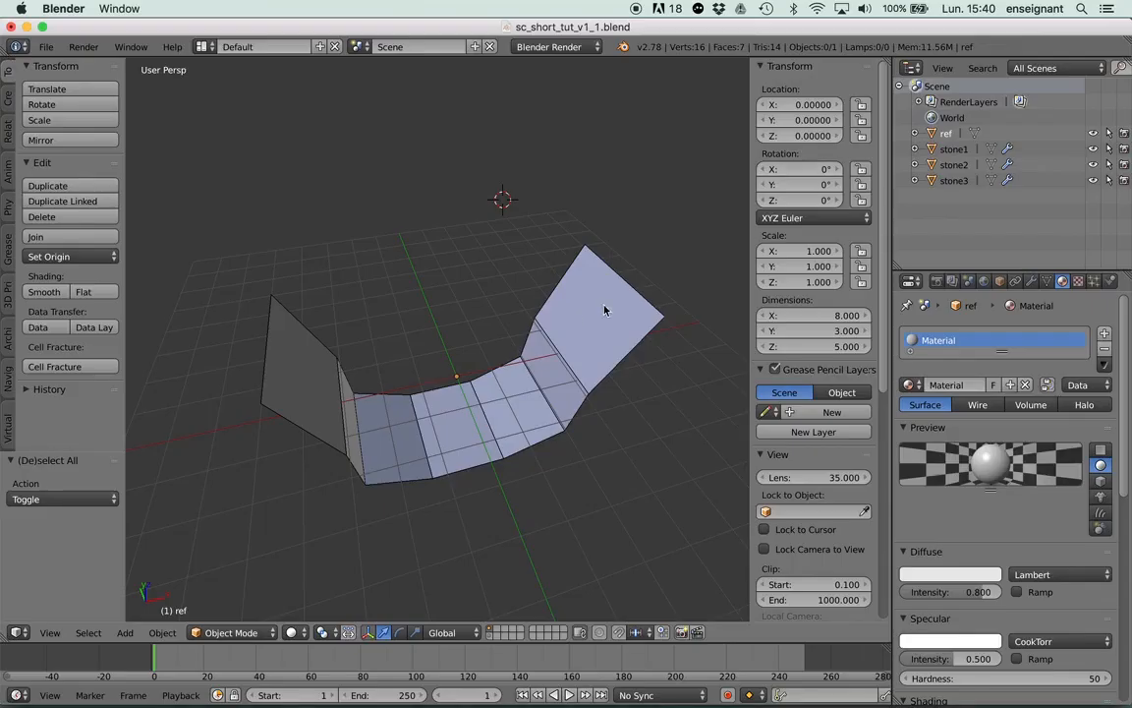
# Make the ref object unselectable and deselect everything.
pyautogui.press('a')
pyautogui.moveTo(604, 308); pyautogui.dragTo(582, 260, button='middle')
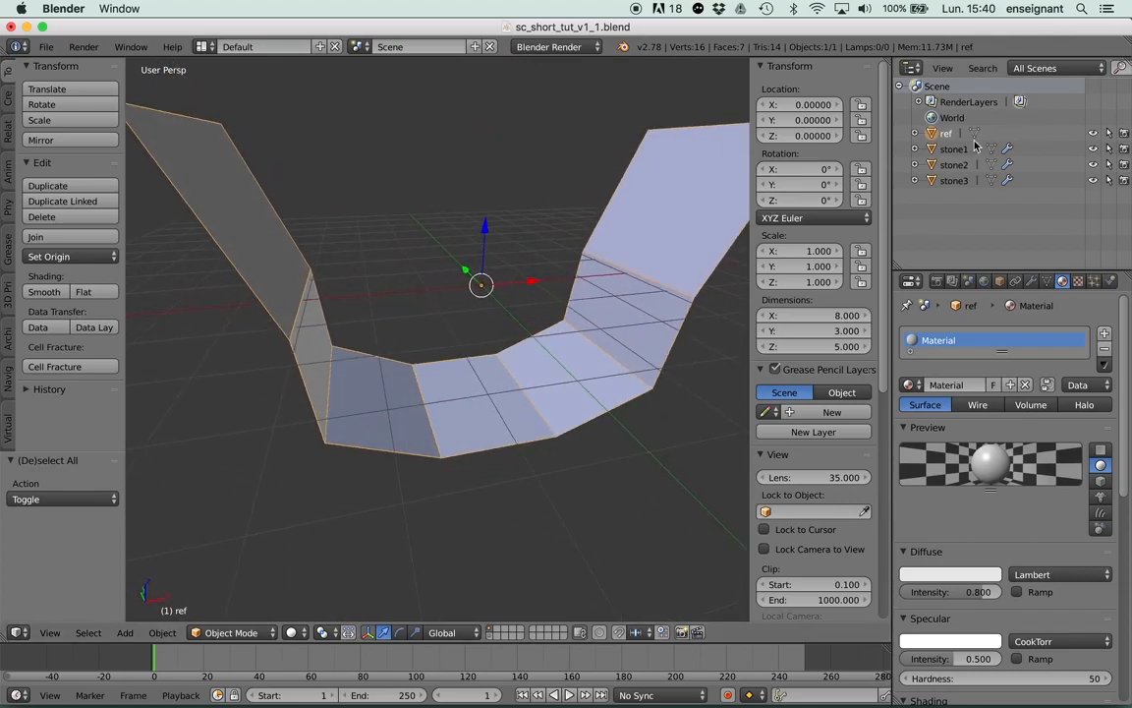
pyautogui.press('a')
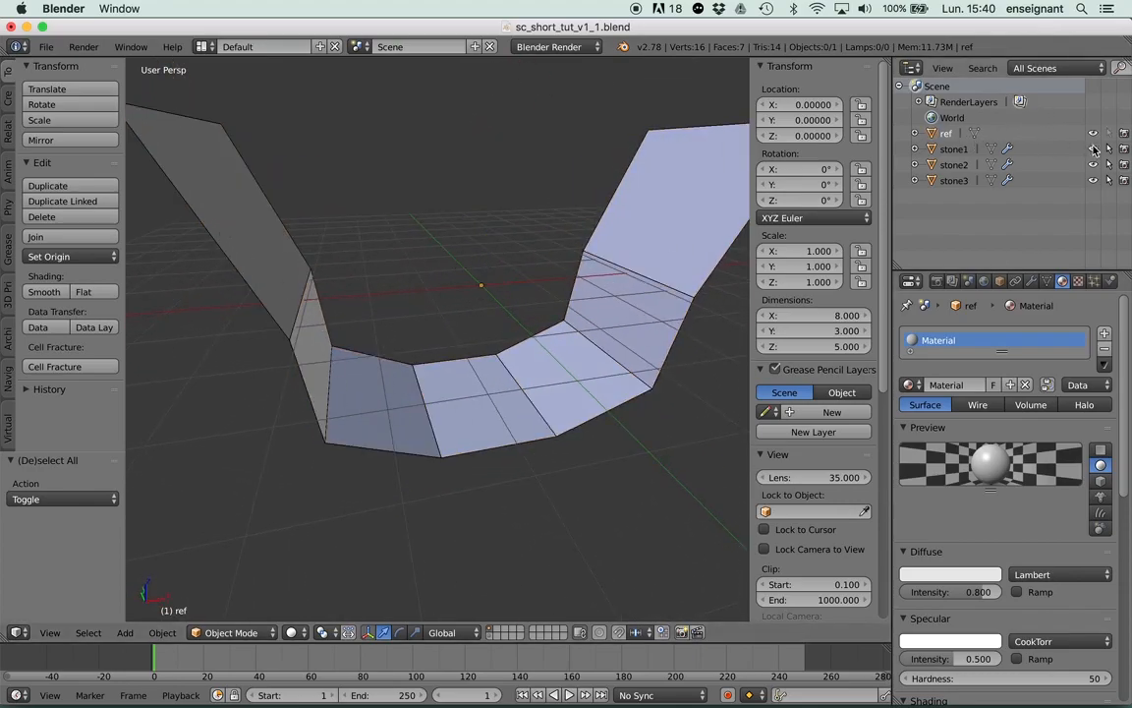
pyautogui.moveTo(511, 279); pyautogui.dragTo(531, 351, button='middle')
pyautogui.hotkey('shift', 'a')
pyautogui.moveTo(501, 291)
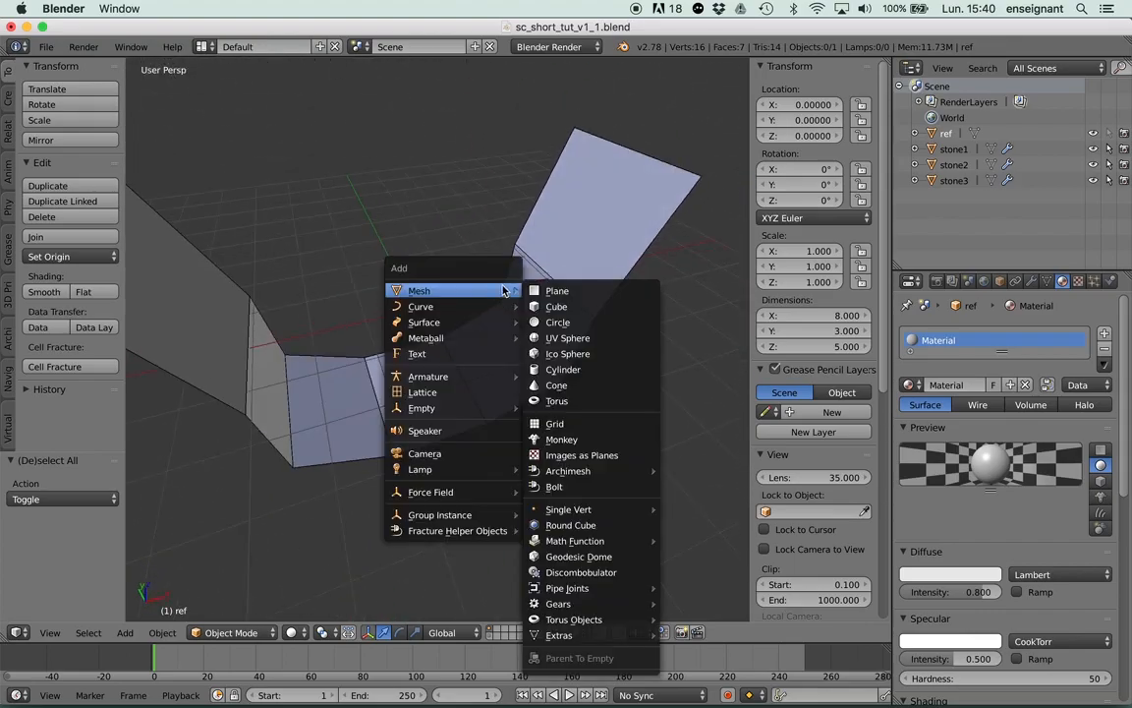
pyautogui.click(554, 291)
pyautogui.scroll(-5, 550, 292)
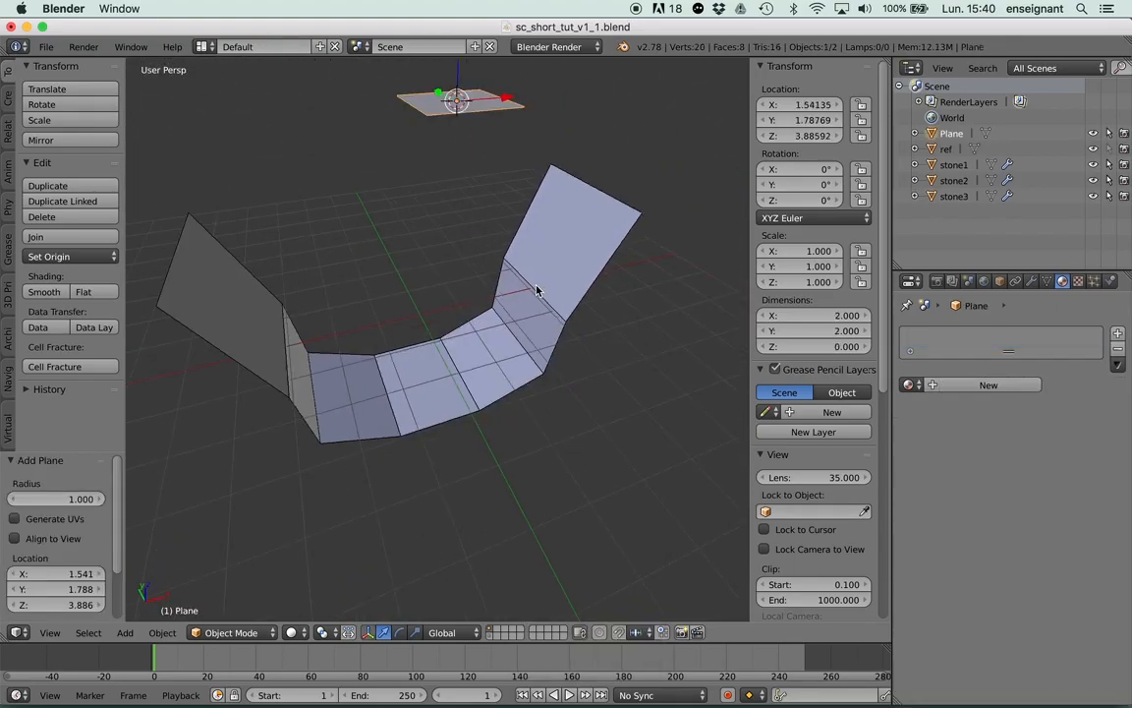
pyautogui.hotkey('alt', 'g')
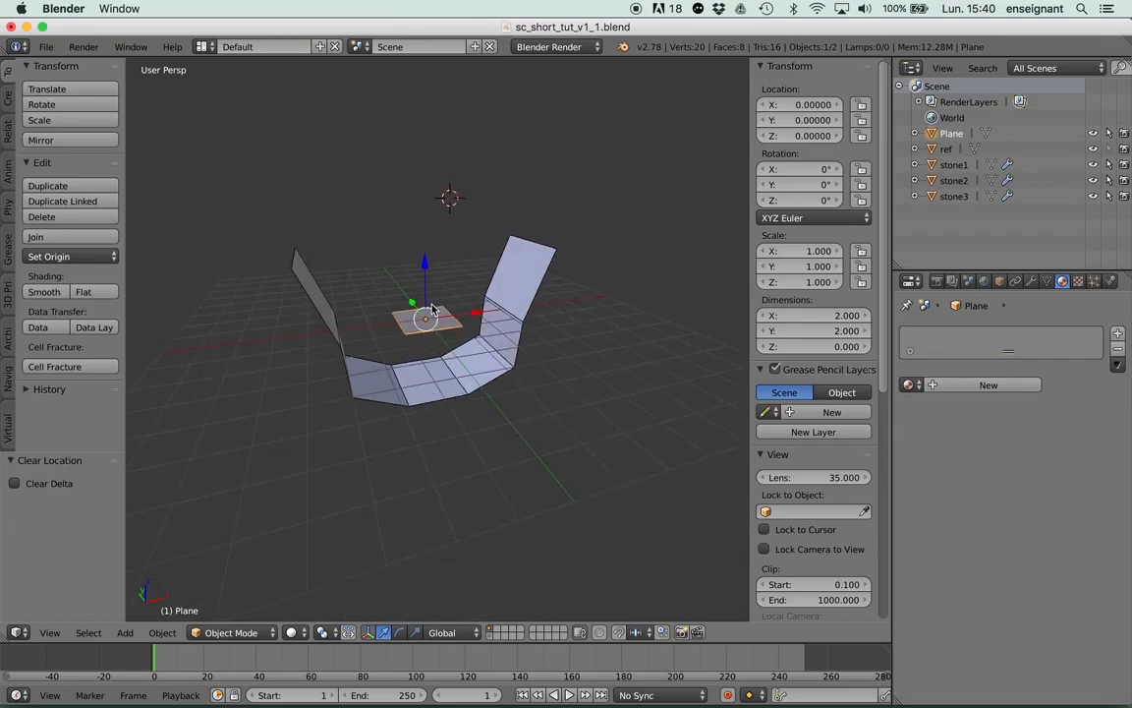
pyautogui.press('x')
pyautogui.click(434, 306)
# Add a mesh plane and clear its location so it sits at the world origin.
pyautogui.hotkey('shift', 'a')
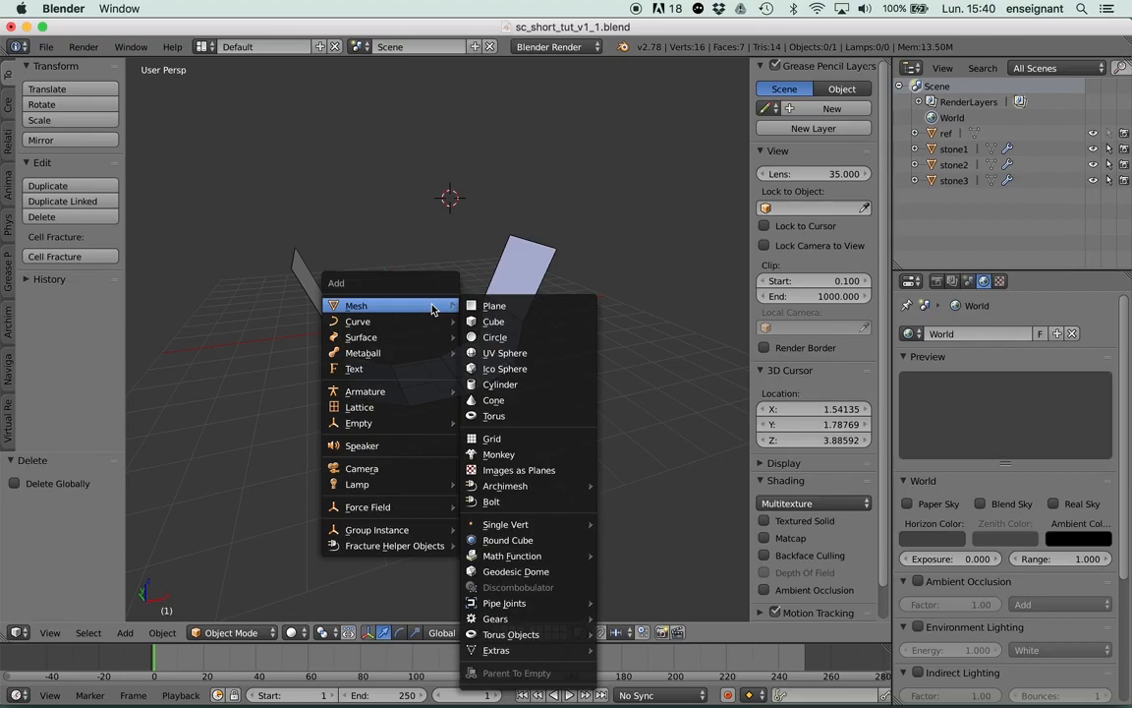
pyautogui.hotkey('shift', 'a')
pyautogui.click(558, 257)
pyautogui.moveTo(558, 268); pyautogui.dragTo(447, 246, button='middle')
pyautogui.hotkey('alt', 'g')
# Move the plane down along Z to about -2.36, just above the bottom face of the ref shape.
pyautogui.press('g')
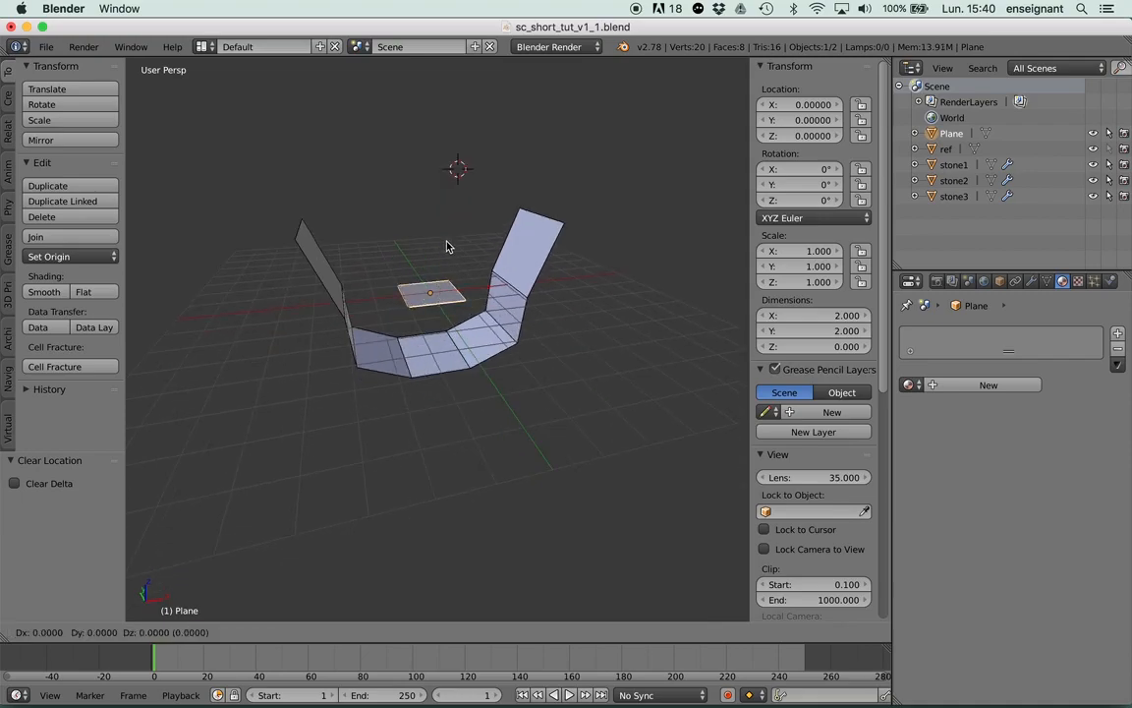
pyautogui.press('z')
pyautogui.click(392, 419)
pyautogui.scroll(4, 392, 407)
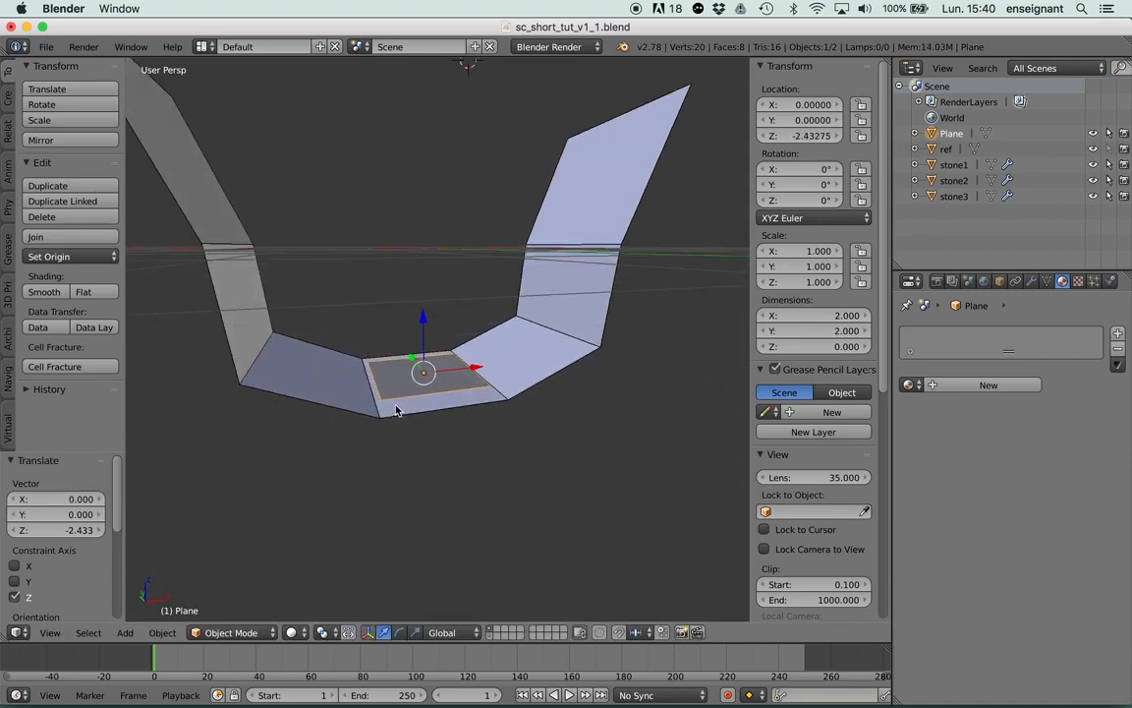
pyautogui.press('g')
pyautogui.press('z')
pyautogui.click(473, 301)
pyautogui.moveTo(473, 300); pyautogui.dragTo(416, 361, button='middle')
pyautogui.press('g')
pyautogui.press('z')
pyautogui.click(452, 346)
# Show the rotate and scale manipulators too, and scale the plane by 1.5 in the top orthographic view to match the ref's depth.
pyautogui.keyDown('shift'); pyautogui.click(399, 632); pyautogui.keyUp('shift')
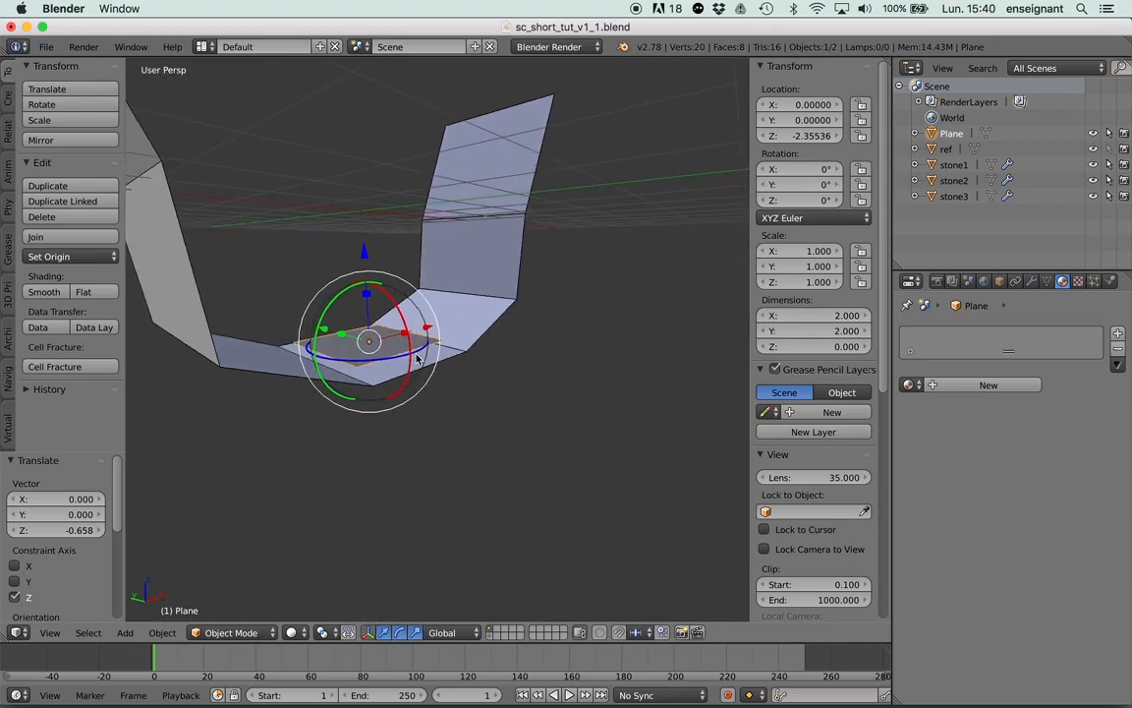
pyautogui.moveTo(413, 278); pyautogui.dragTo(413, 295, button='middle')
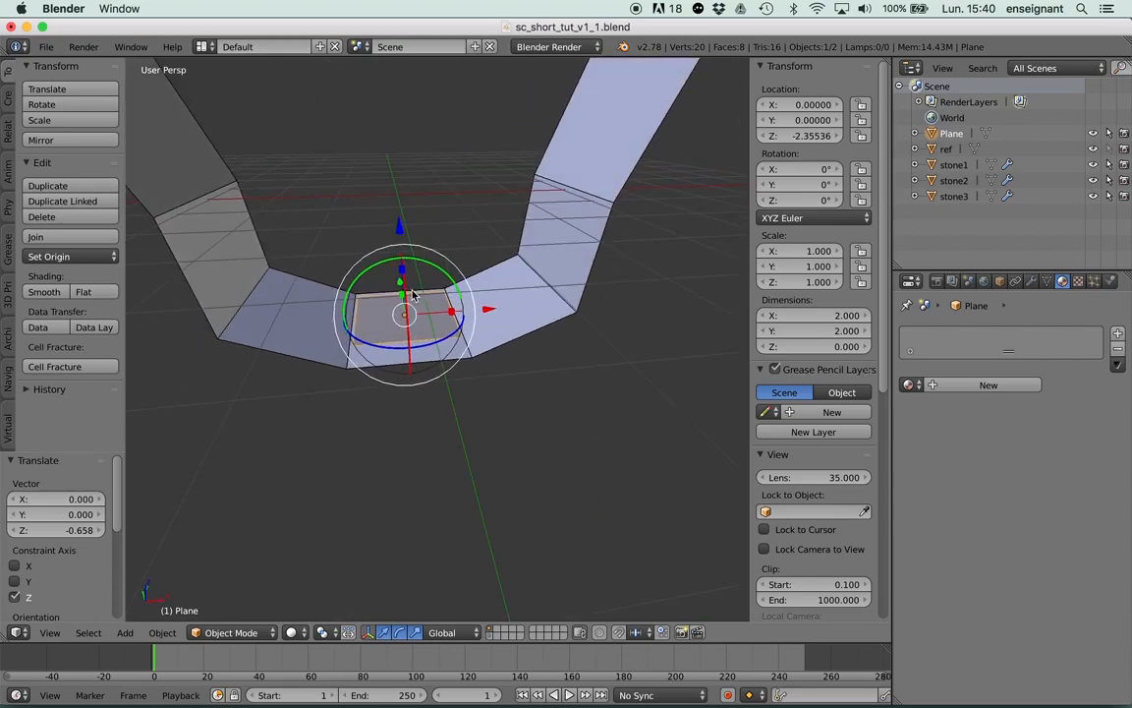
pyautogui.press('KP_7')
pyautogui.press('KP_5')
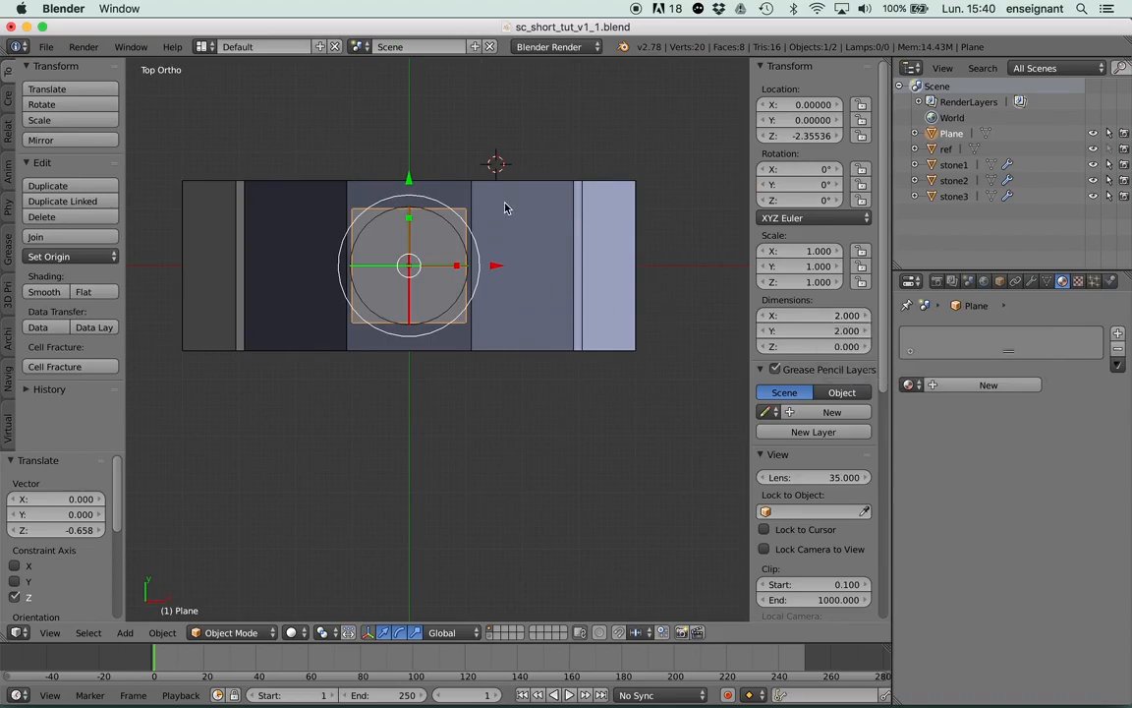
pyautogui.press('s')
pyautogui.click(548, 178)
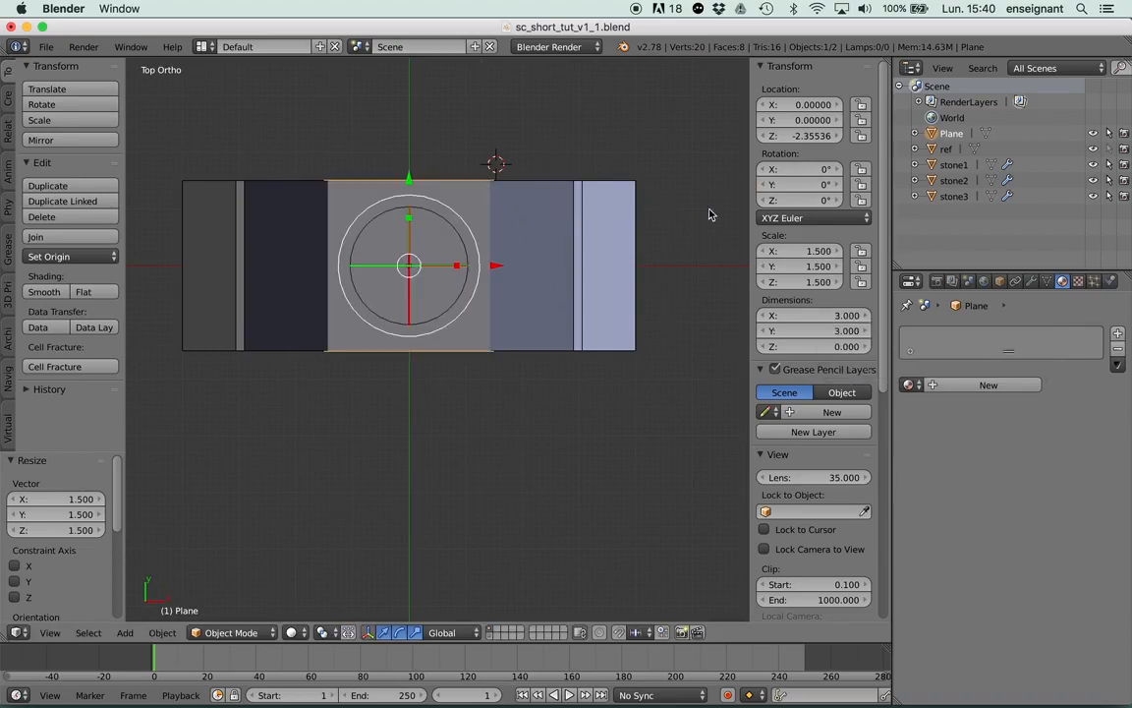
# In Edit Mode, extrude the plane's two opposite side edges upward along Z by about 0.6.
pyautogui.moveTo(528, 281); pyautogui.dragTo(481, 236, button='middle')
pyautogui.press('Tab')
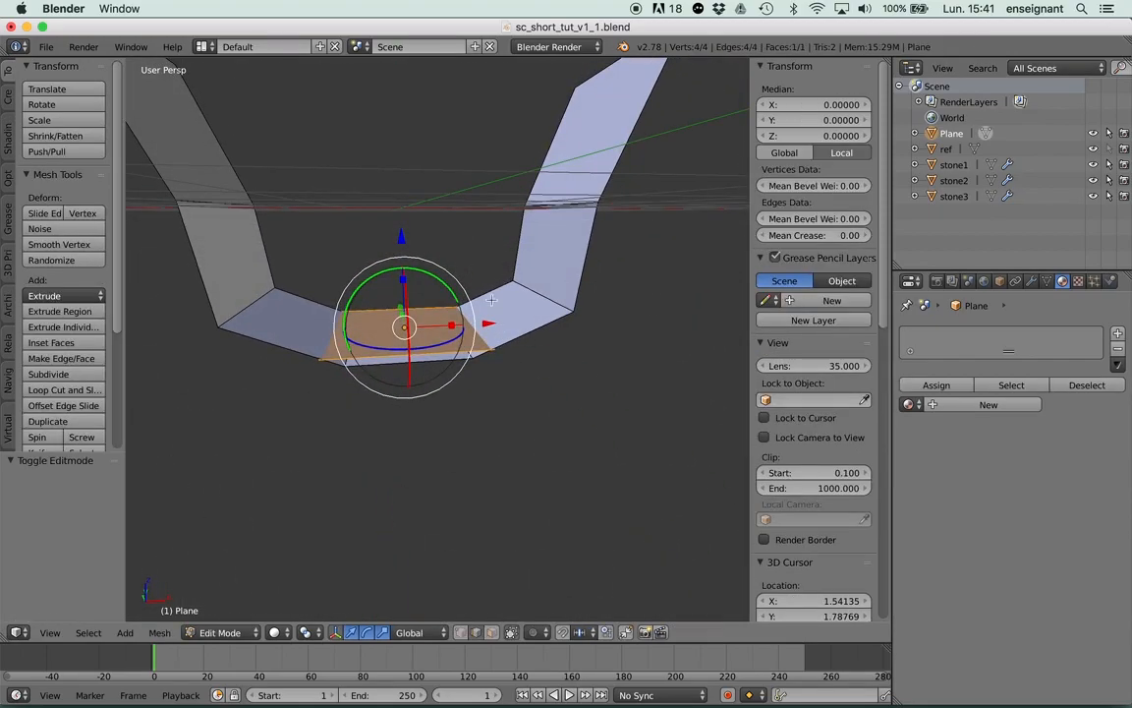
pyautogui.rightClick(335, 336)
pyautogui.keyDown('shift'); pyautogui.rightClick(485, 337); pyautogui.keyUp('shift')
pyautogui.press('e')
pyautogui.press('z')
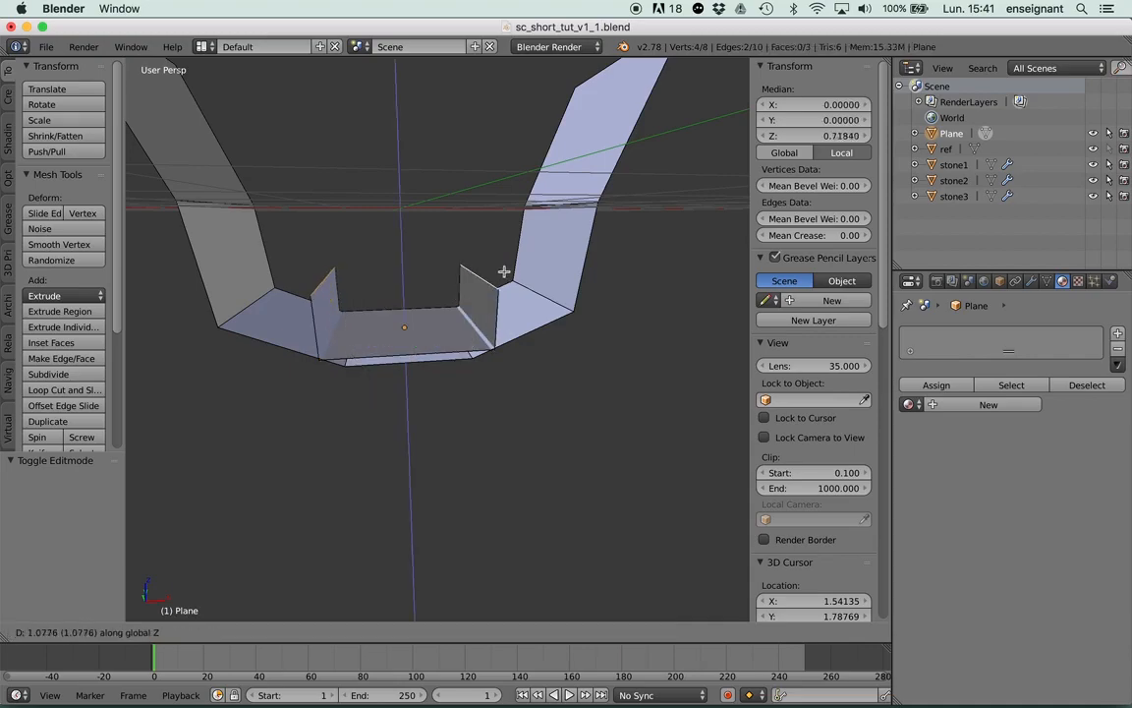
pyautogui.click(488, 298)
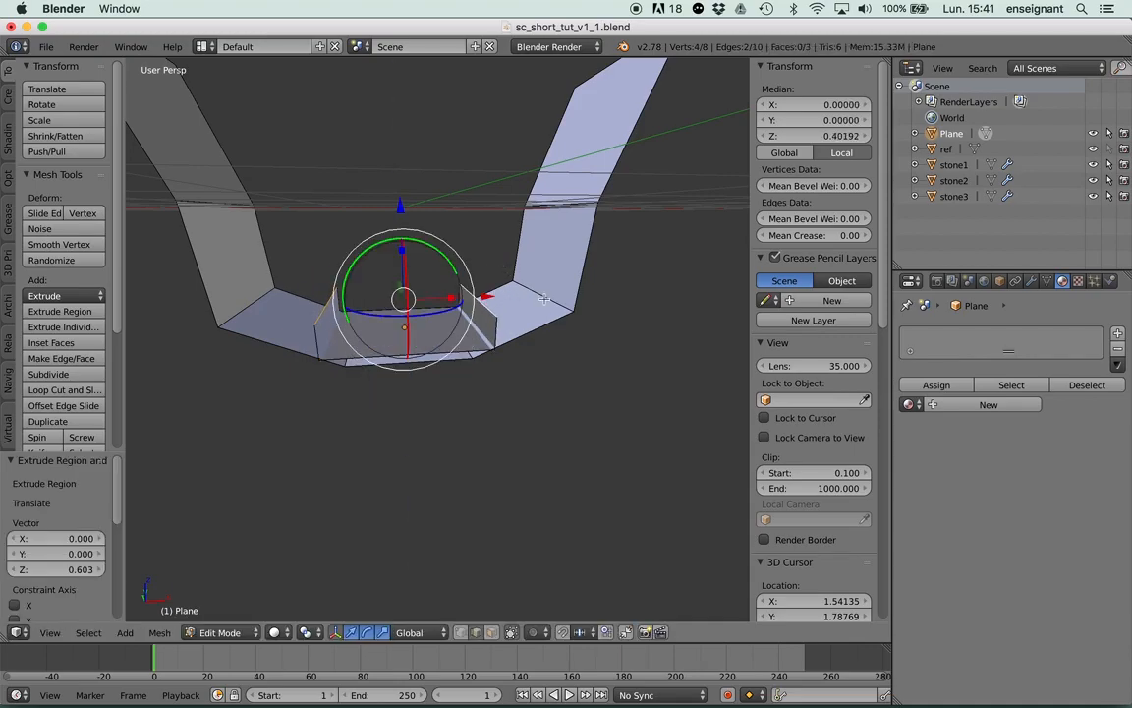
# Spread the extruded edges apart along X and raise them about 0.135 along Z to follow the ref's first bend.
pyautogui.moveTo(514, 285); pyautogui.dragTo(462, 264, button='middle')
pyautogui.press('s')
pyautogui.press('x')
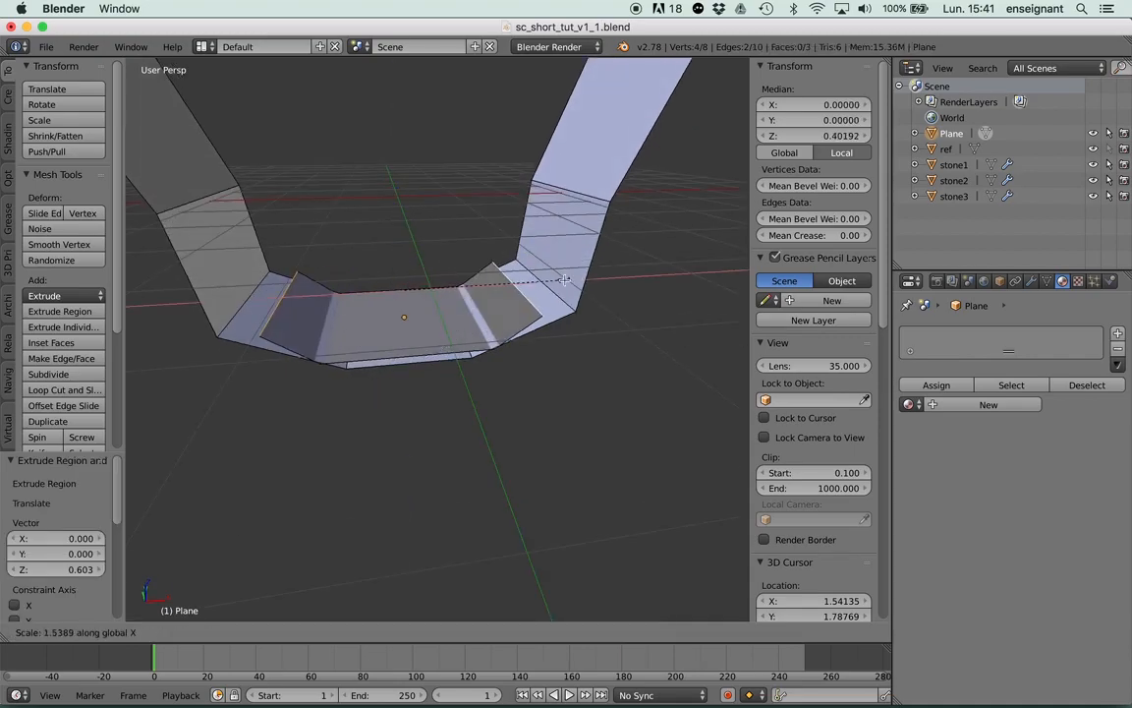
pyautogui.click(606, 274)
pyautogui.press('g')
pyautogui.press('z')
pyautogui.click(420, 323)
pyautogui.press('s')
pyautogui.press('x')
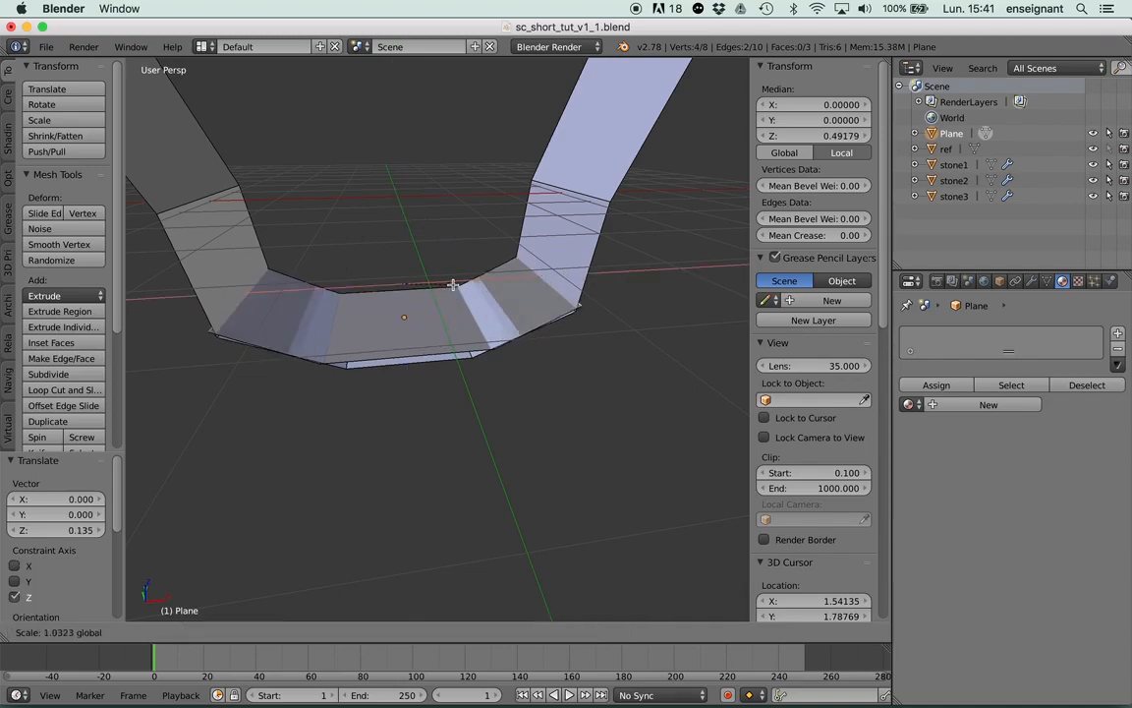
pyautogui.click(445, 283)
# Extrude both end edges about 1.79 up along Z and scale them by about 1.04 along X.
pyautogui.moveTo(445, 283); pyautogui.dragTo(440, 321, button='middle')
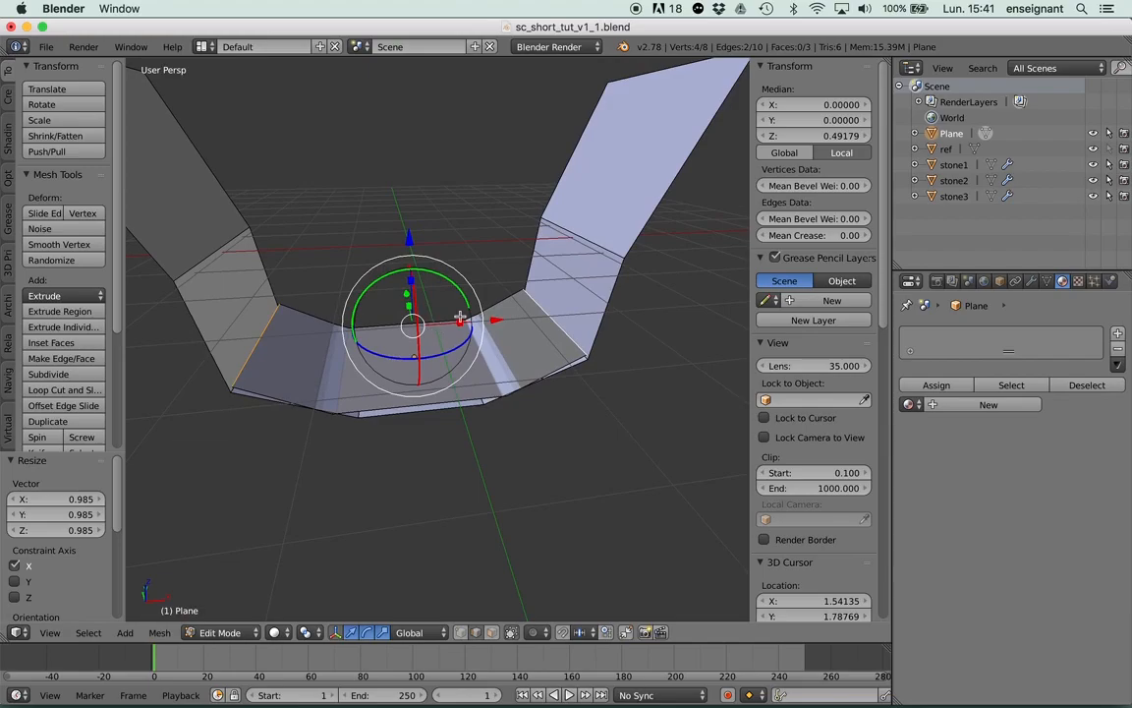
pyautogui.press('e')
pyautogui.press('z')
pyautogui.click(460, 242)
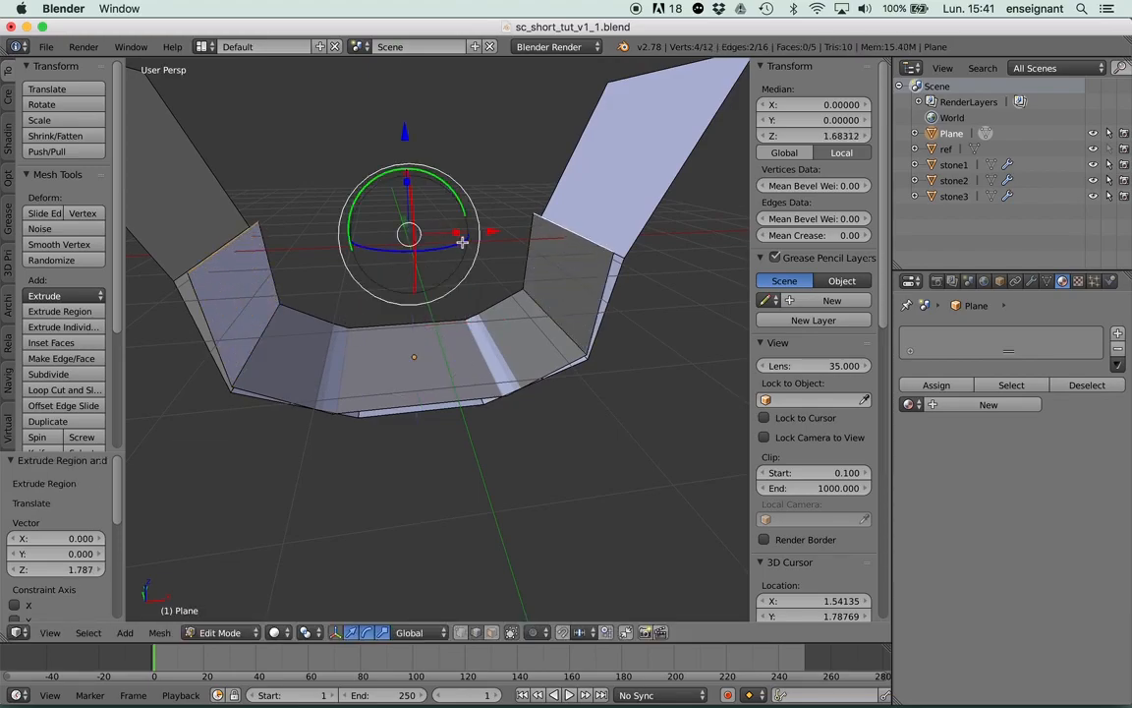
pyautogui.press('s')
pyautogui.press('x')
pyautogui.click(462, 232)
# Extrude both end edges about 2.43 up along Z and scale them by about 1.33 along X to reach the ref's upper ends.
pyautogui.scroll(-2, 482, 245)
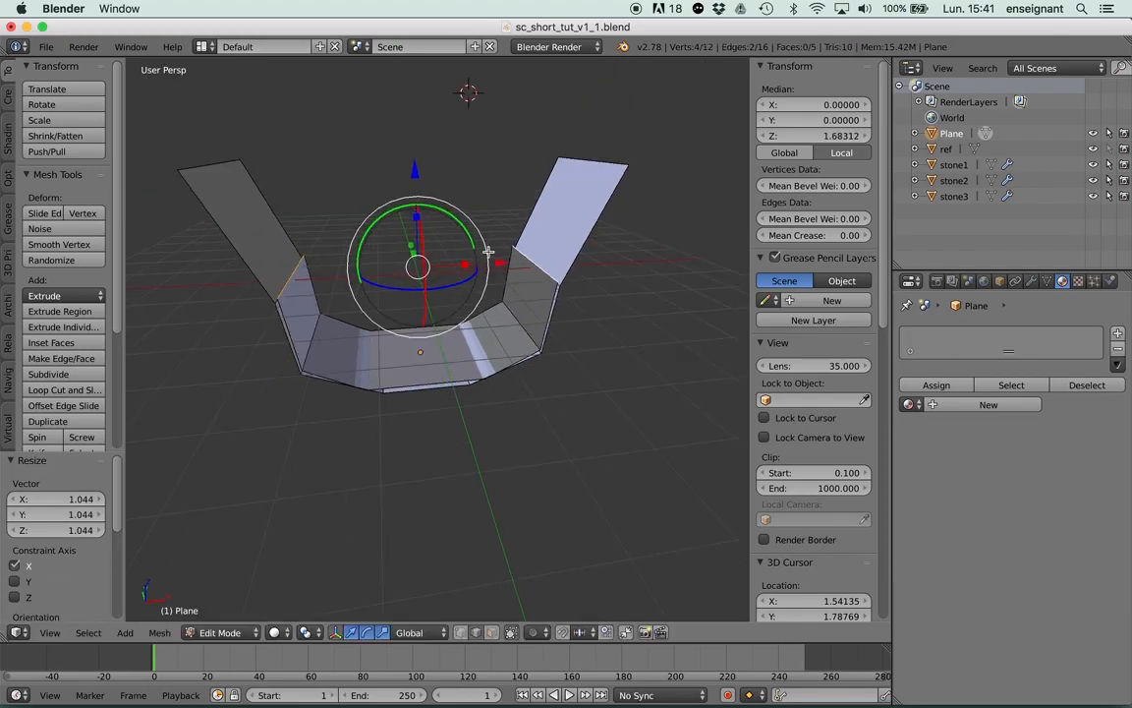
pyautogui.press('e')
pyautogui.press('z')
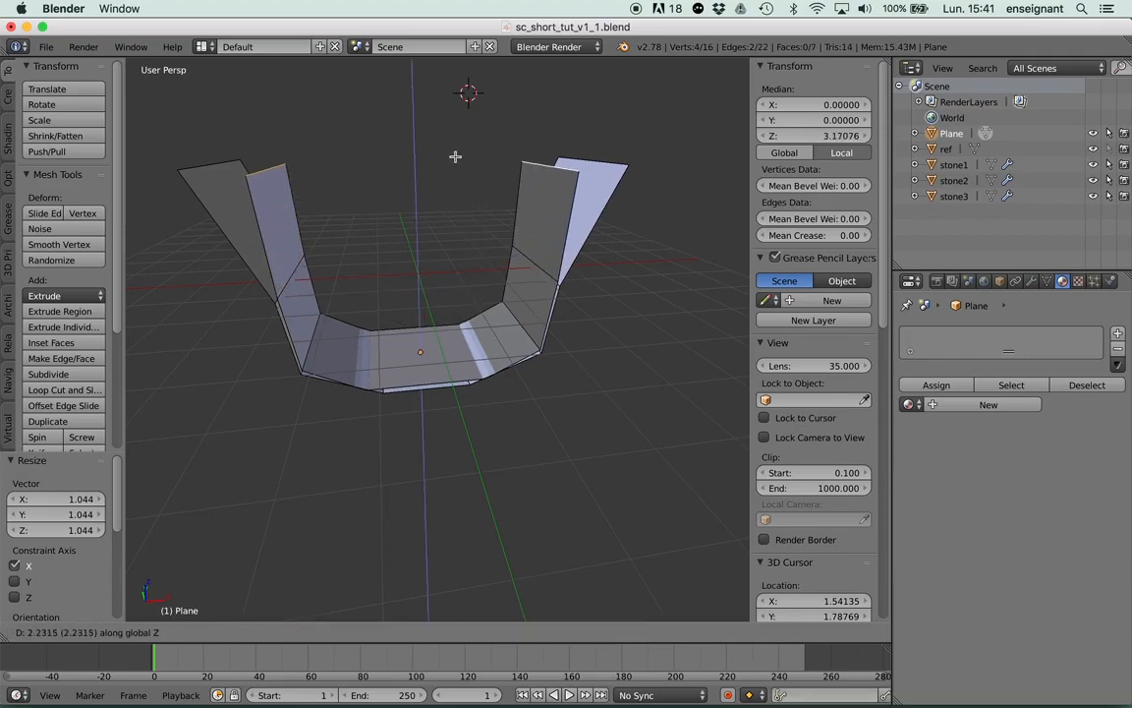
pyautogui.click(453, 156)
pyautogui.press('s')
pyautogui.press('x')
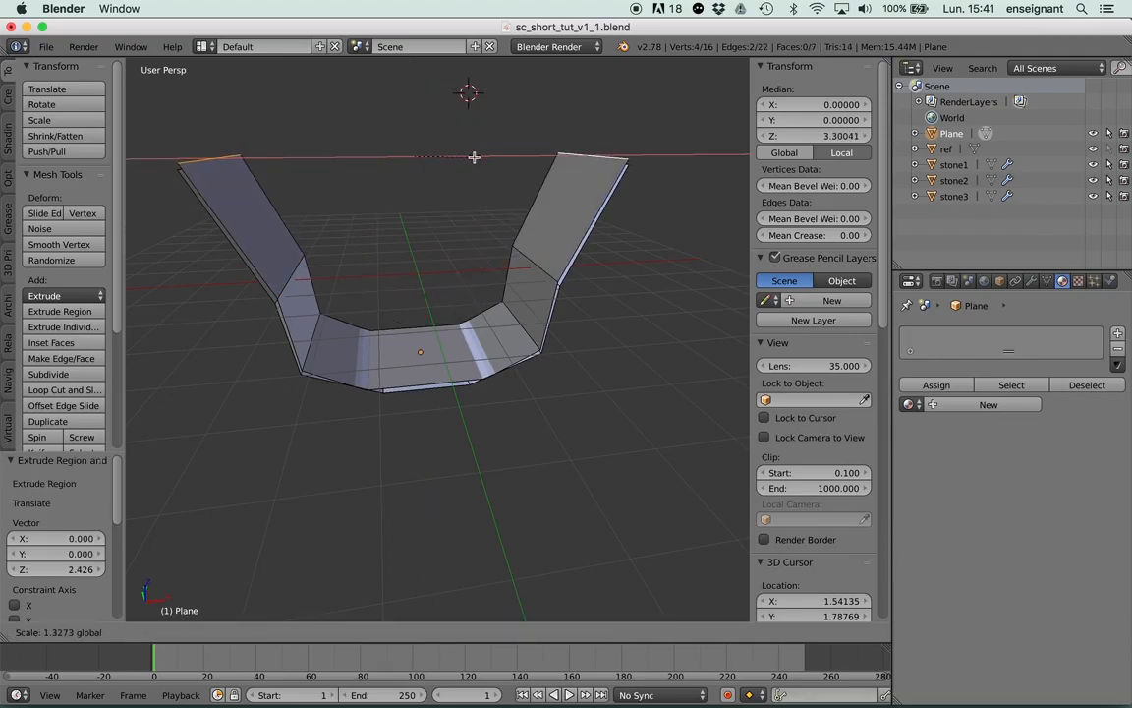
pyautogui.click(473, 157)
# Lower the two top edges slightly along Z and return to Object Mode.
pyautogui.moveTo(474, 157); pyautogui.dragTo(457, 141, button='middle')
pyautogui.moveTo(426, 78); pyautogui.dragTo(427, 84)
pyautogui.press('Tab')
# Temporarily make the ref object selectable, set its maximum draw type to Wire, and lock it from selection again.
pyautogui.moveTo(423, 204); pyautogui.dragTo(551, 306, button='middle')
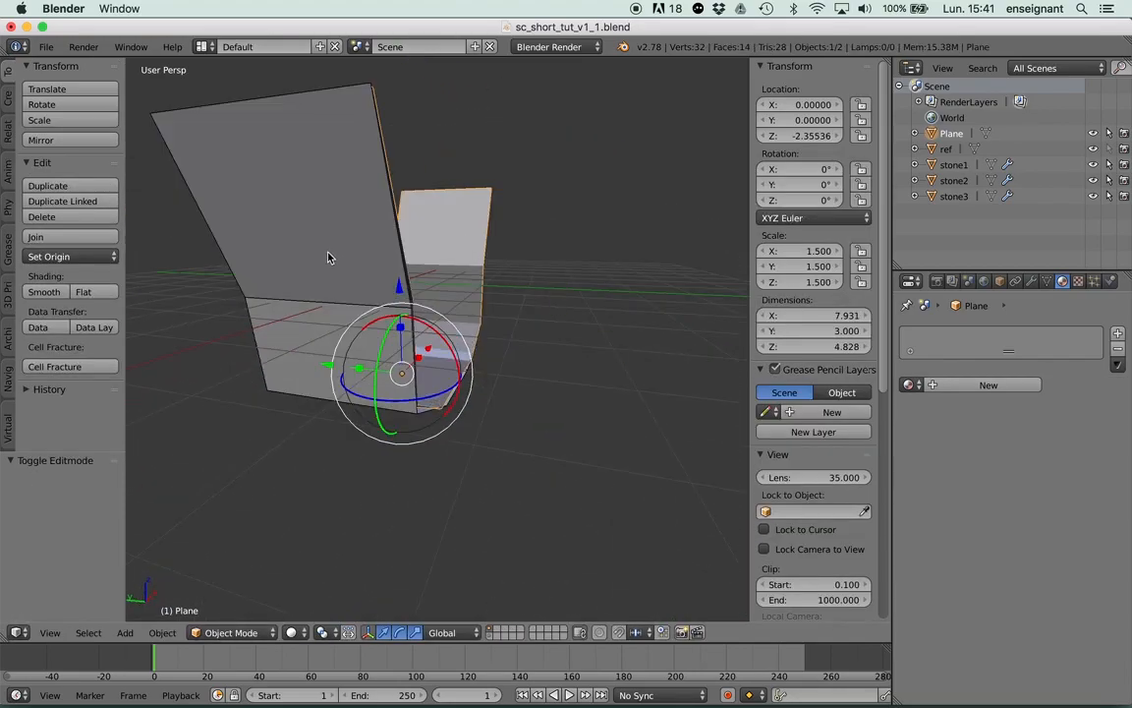
pyautogui.click(946, 149)
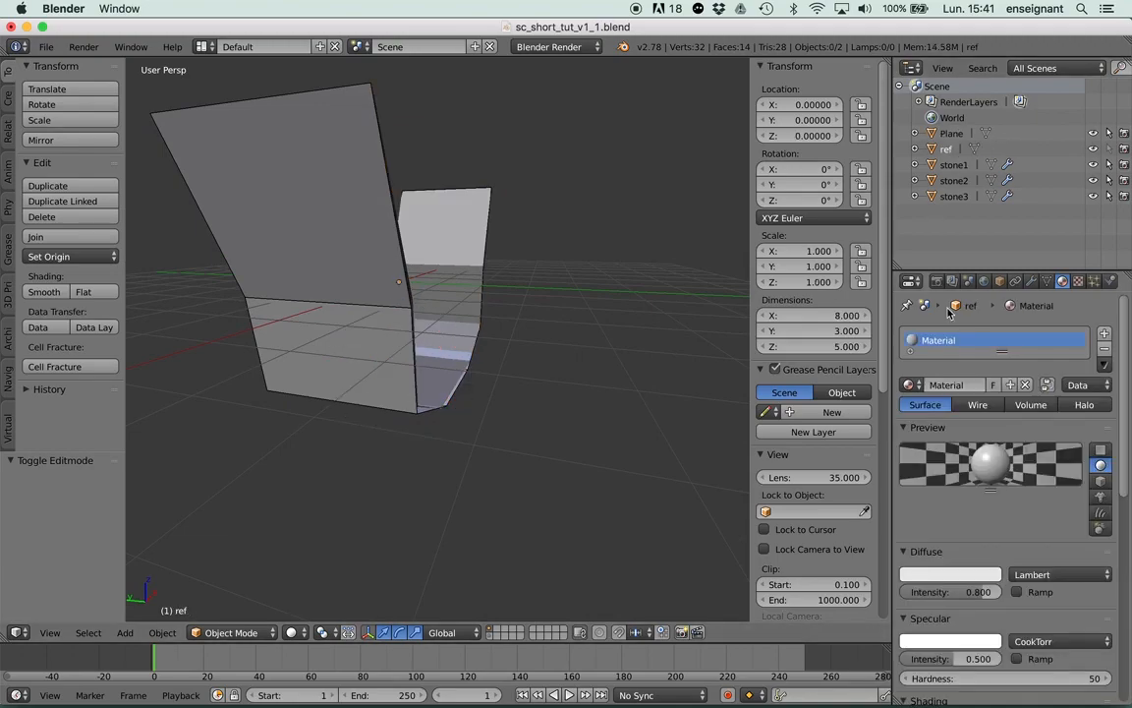
pyautogui.moveTo(591, 312); pyautogui.dragTo(648, 295, button='middle')
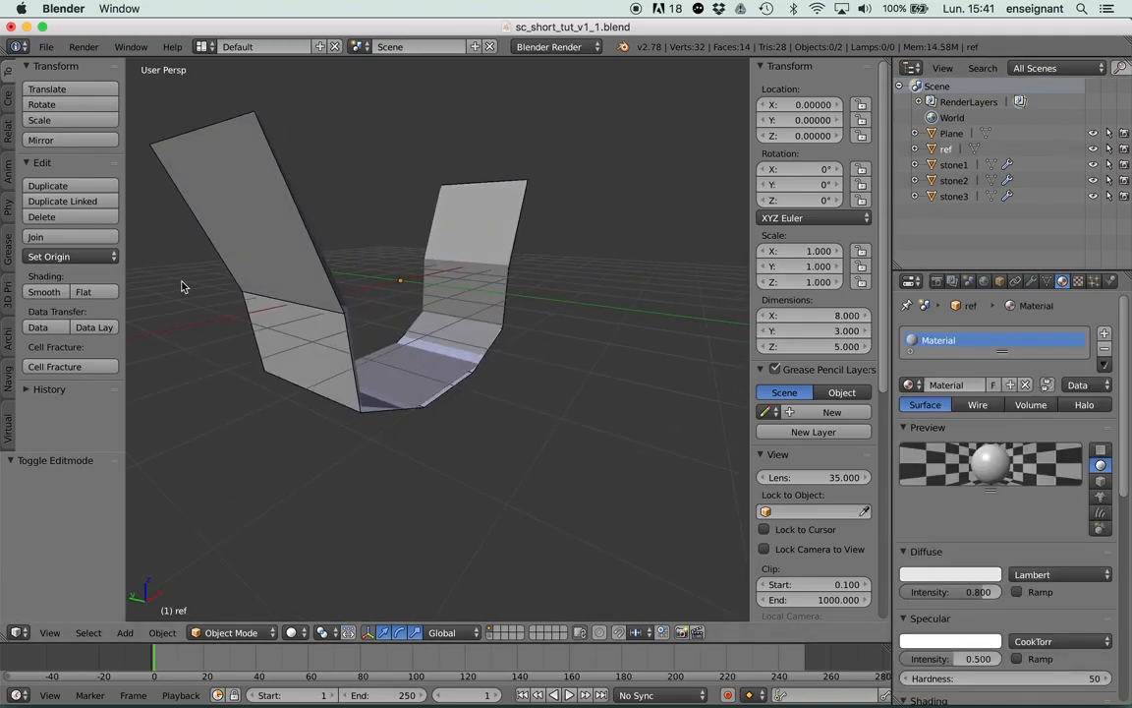
pyautogui.rightClick(432, 314)
pyautogui.click(1000, 282)
pyautogui.scroll(-4, 968, 561)
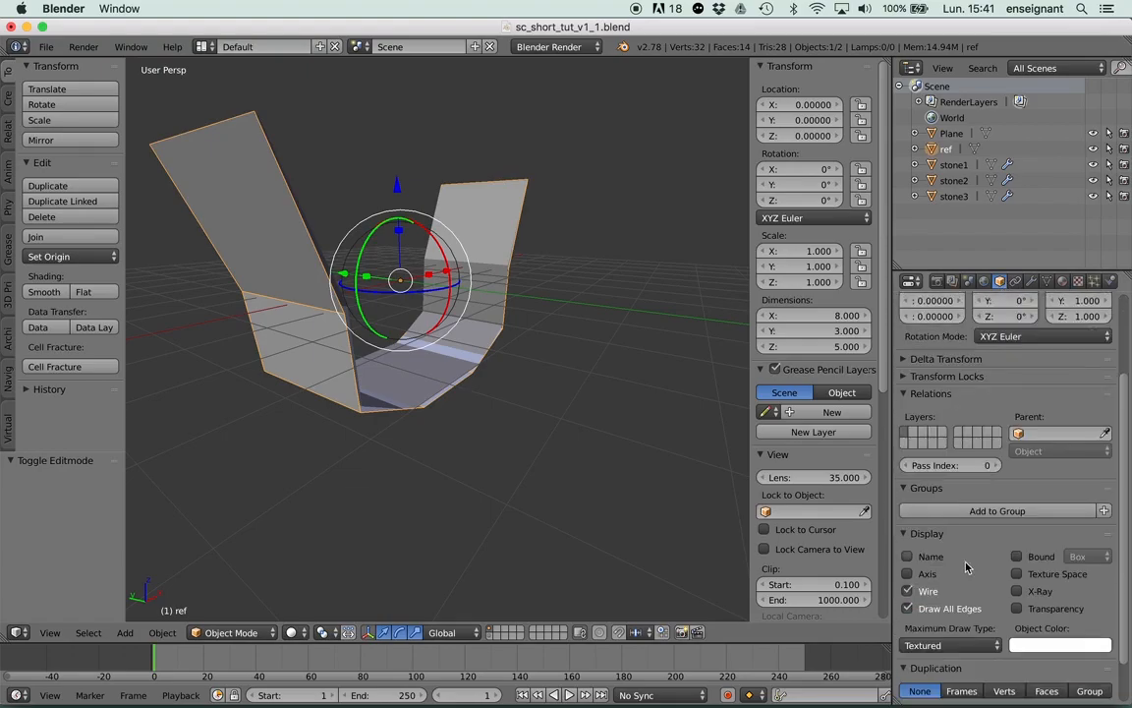
pyautogui.click(928, 627)
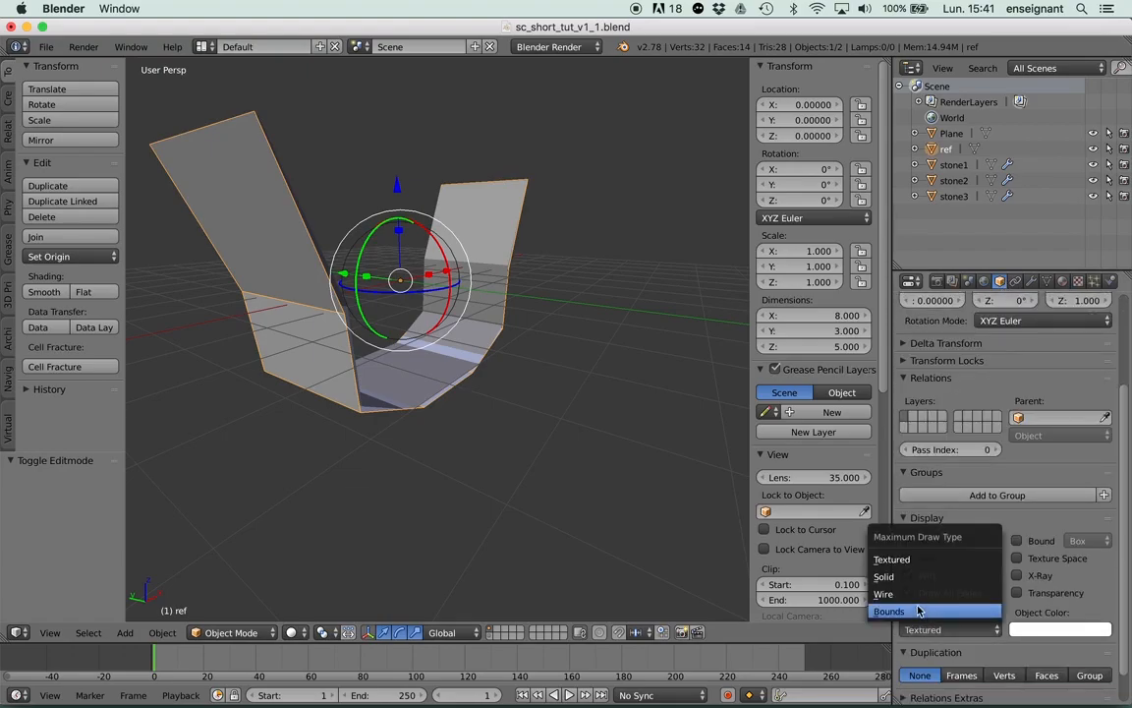
pyautogui.click(884, 593)
pyautogui.press('a')
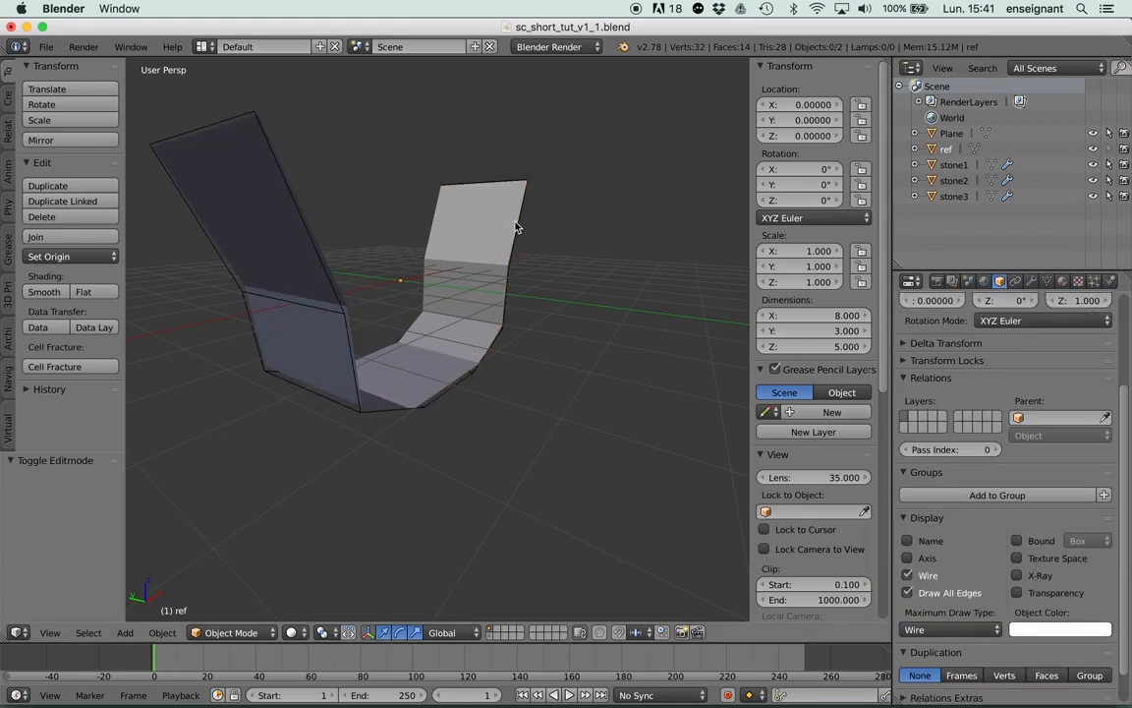
# Select the plane terrain object and enter Edit Mode.
pyautogui.moveTo(459, 323)
pyautogui.mouseDown(button='middle')
pyautogui.moveTo(434, 349)
pyautogui.moveTo(445, 397)
pyautogui.moveTo(461, 374)
pyautogui.moveTo(452, 345)
pyautogui.mouseUp(button='middle')
pyautogui.rightClick(437, 351)
pyautogui.scroll(3, 461, 373)
pyautogui.press('Tab')
pyautogui.scroll(-4, 461, 374)
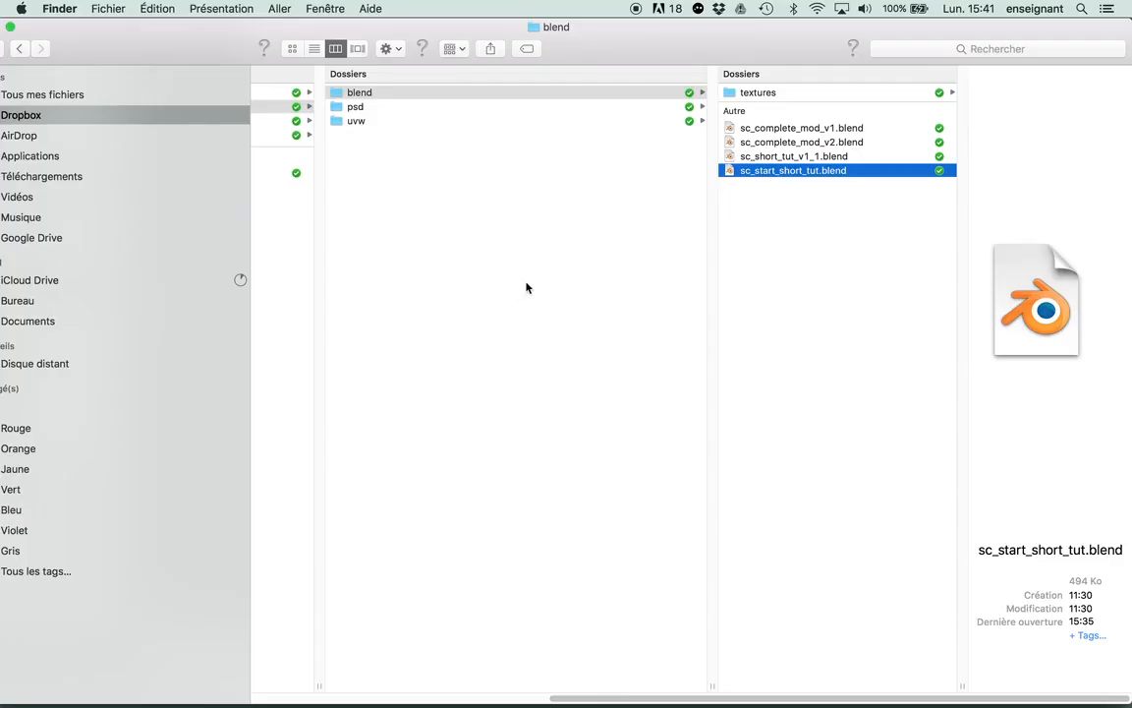
# Switch to the Google Slides presentation in Safari, examine the labelled sketch of the terrain elements, and return to Blender.
pyautogui.press('super+Tab')
pyautogui.press('super+Tab')
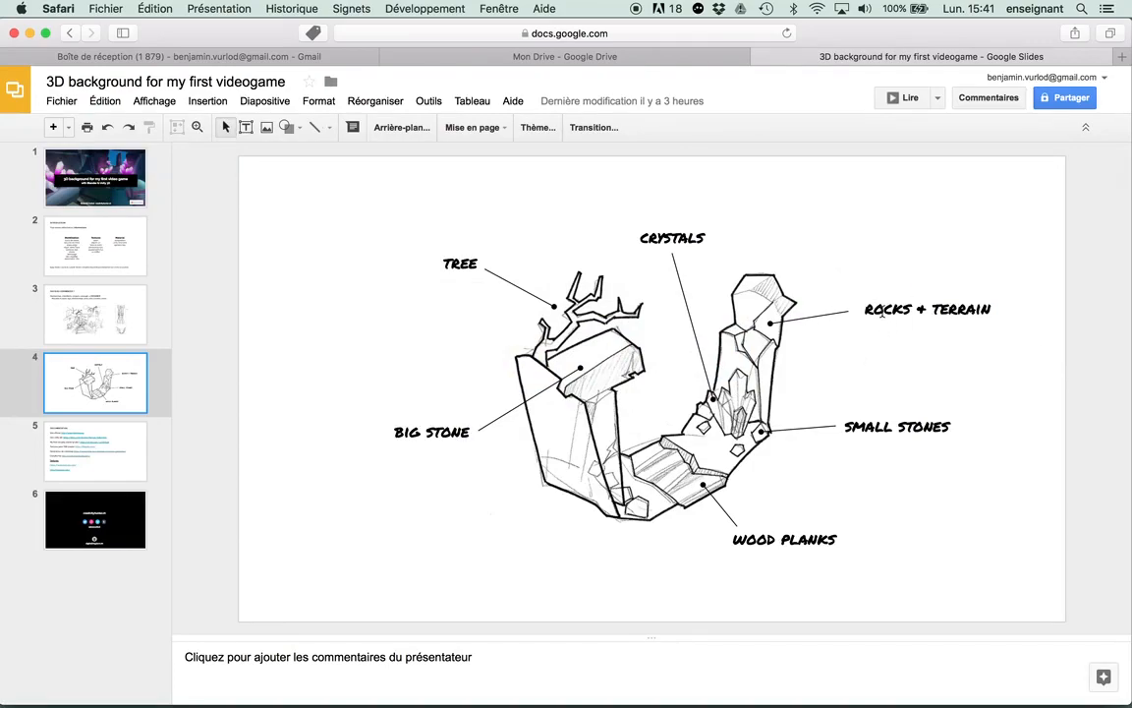
pyautogui.press('super+Tab')
pyautogui.press('super+Tab')
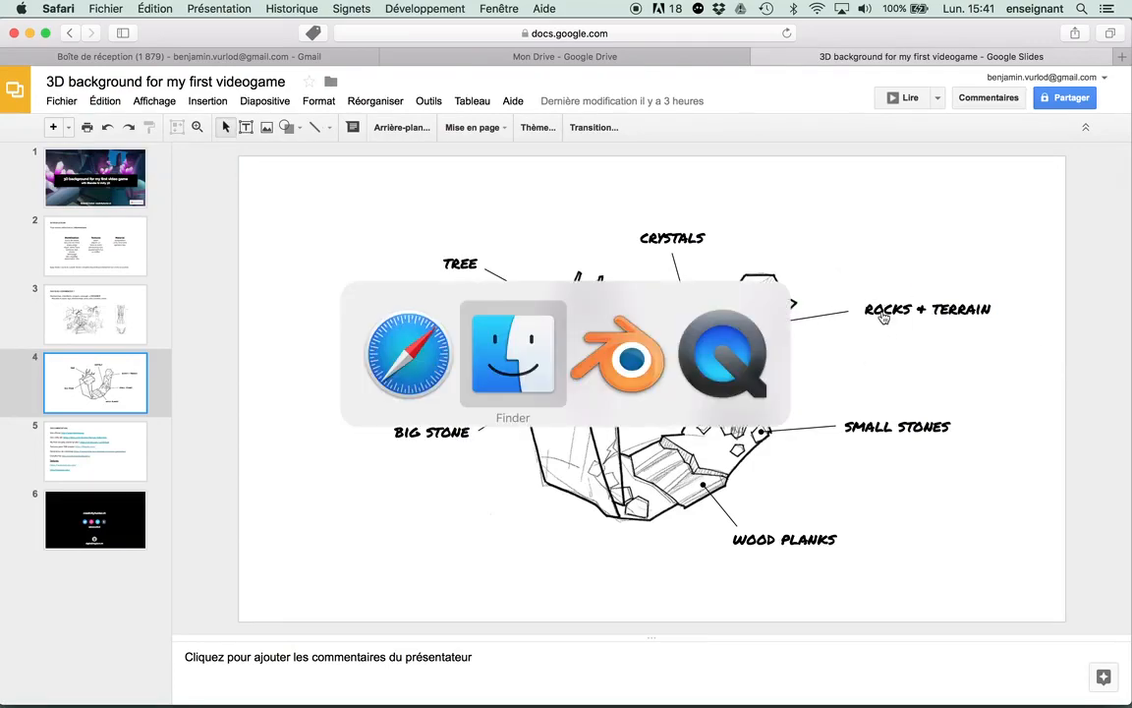
# View the plane mesh from the top in Edit Mode and select all of its geometry.
pyautogui.moveTo(454, 295); pyautogui.dragTo(449, 343, button='middle')
pyautogui.press('Tab')
pyautogui.press('Tab')
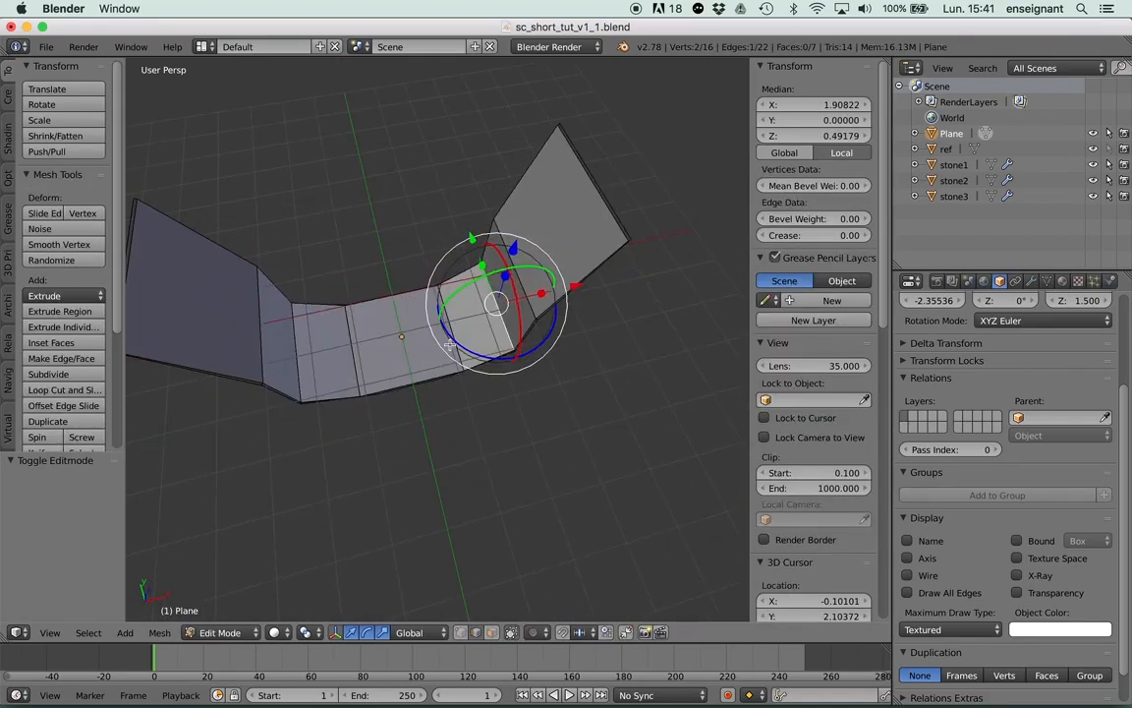
pyautogui.press('KP_7')
pyautogui.press('a')
pyautogui.scroll(2, 488, 331)
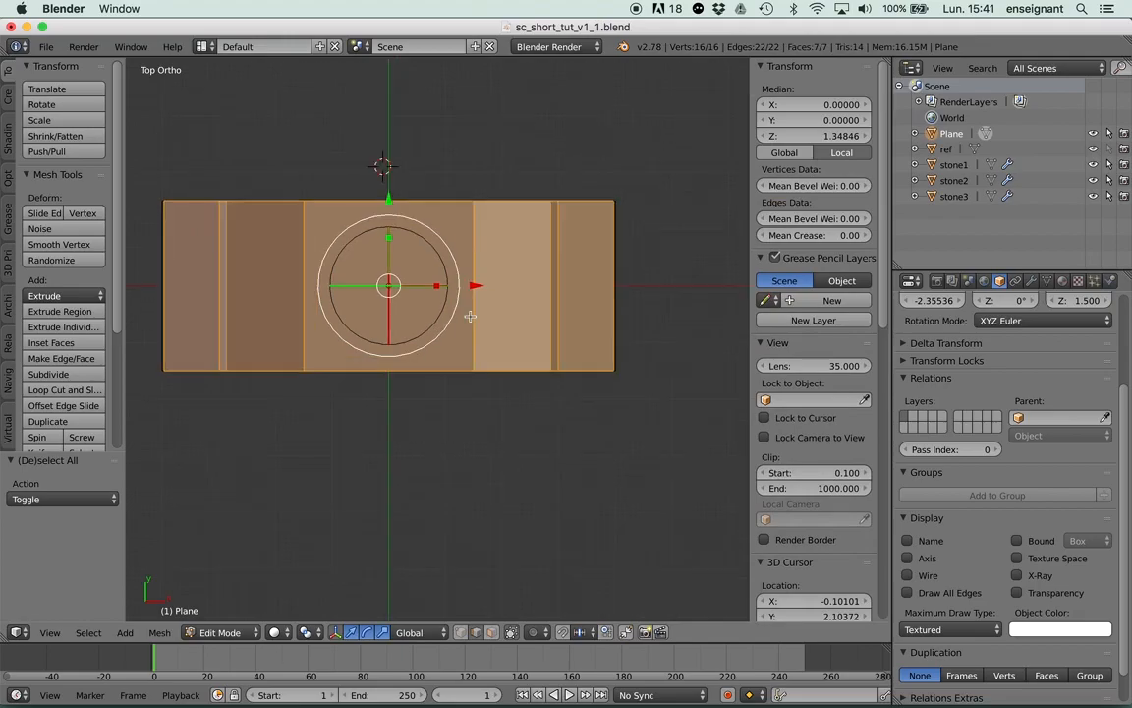
pyautogui.keyDown('shift'); pyautogui.moveTo(489, 331); pyautogui.dragTo(495, 335, button='middle'); pyautogui.keyUp('shift')
pyautogui.hotkey('ctrl', 'r')
pyautogui.scroll(1, 501, 290)
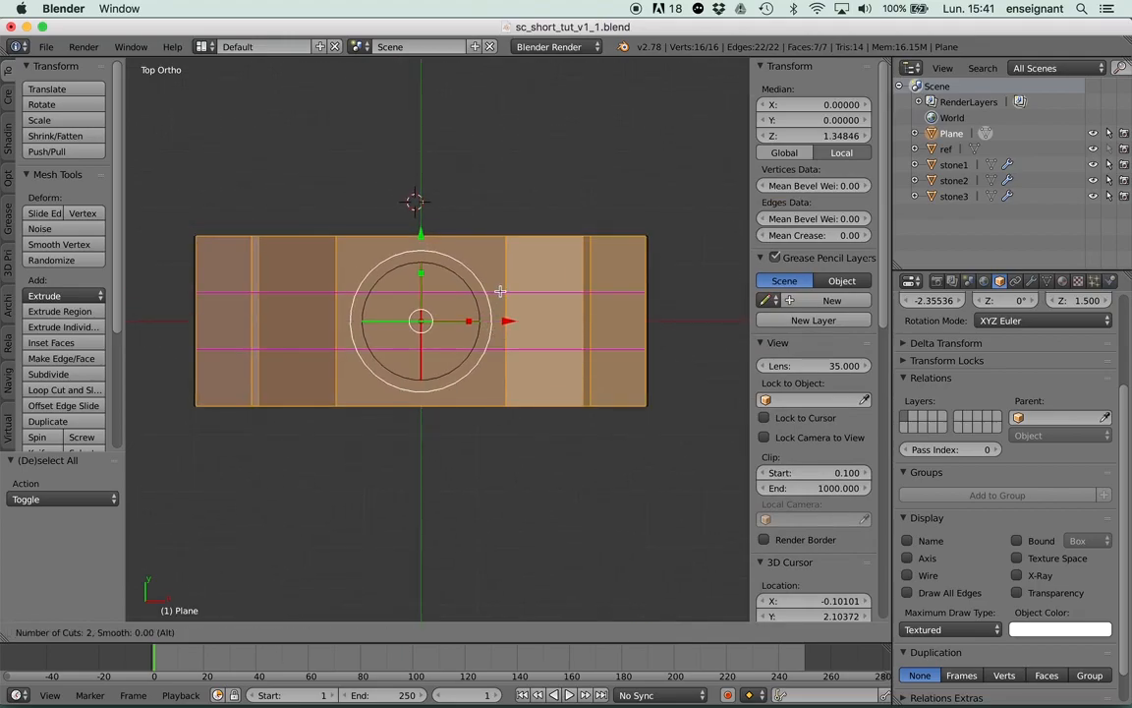
pyautogui.press('Escape')
pyautogui.scroll(-1, 502, 308)
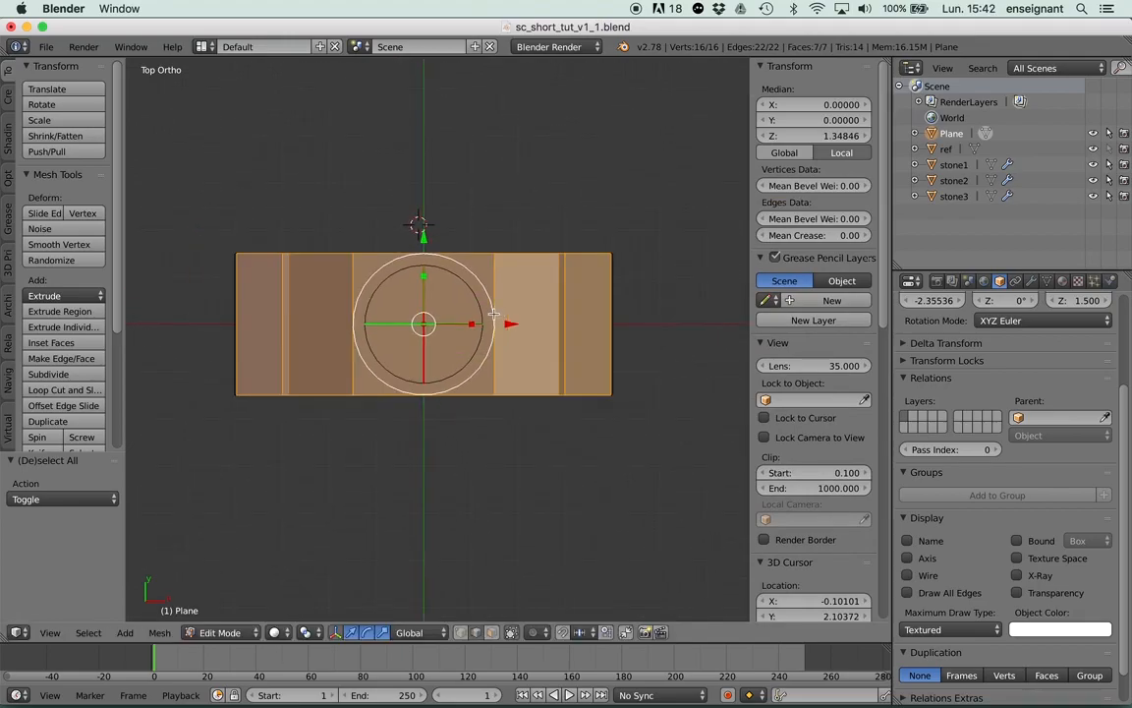
# Add two lengthwise loop cuts along the U-shaped plane strip and switch to vertex selection.
pyautogui.hotkey('ctrl', 'r')
pyautogui.scroll(1, 494, 315)
pyautogui.click(492, 314)
pyautogui.rightClick(492, 313)
pyautogui.moveTo(492, 313); pyautogui.dragTo(522, 417, button='middle')
pyautogui.click(459, 634)
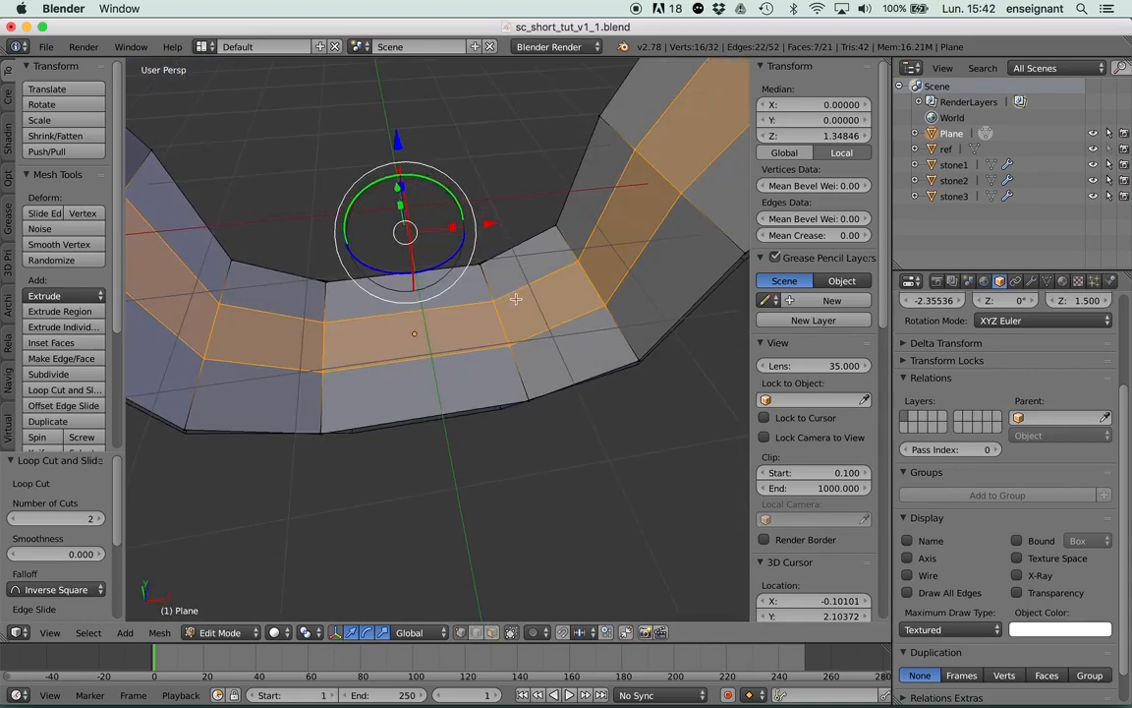
# Move two inner loop vertices at the right bend about -0.24 along X, and maximize the 3D view.
pyautogui.rightClick(496, 302)
pyautogui.moveTo(497, 304); pyautogui.dragTo(550, 342, button='middle')
pyautogui.scroll(3, 466, 374)
pyautogui.rightClick(529, 344)
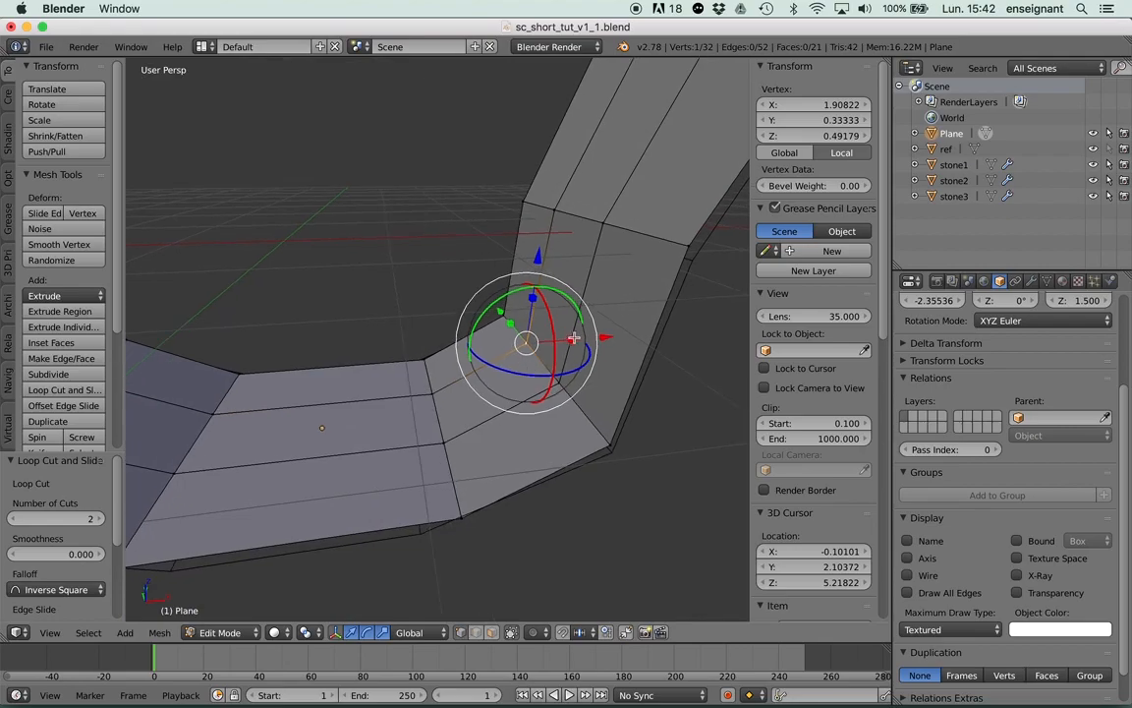
pyautogui.press('g')
pyautogui.press('x')
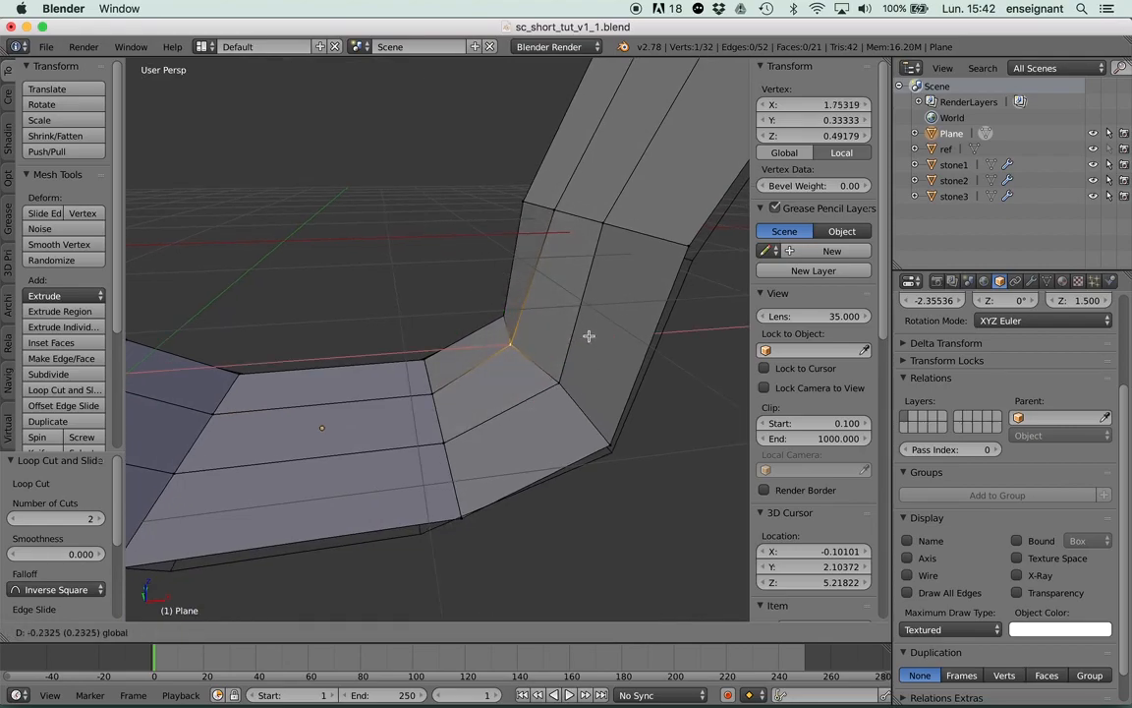
pyautogui.click(561, 269)
pyautogui.moveTo(561, 269); pyautogui.dragTo(565, 333, button='middle')
pyautogui.moveTo(581, 338); pyautogui.dragTo(568, 334)
pyautogui.moveTo(571, 333); pyautogui.dragTo(567, 413, button='middle')
pyautogui.hotkey('shift', 'space')
pyautogui.moveTo(581, 367); pyautogui.dragTo(615, 320, button='middle')
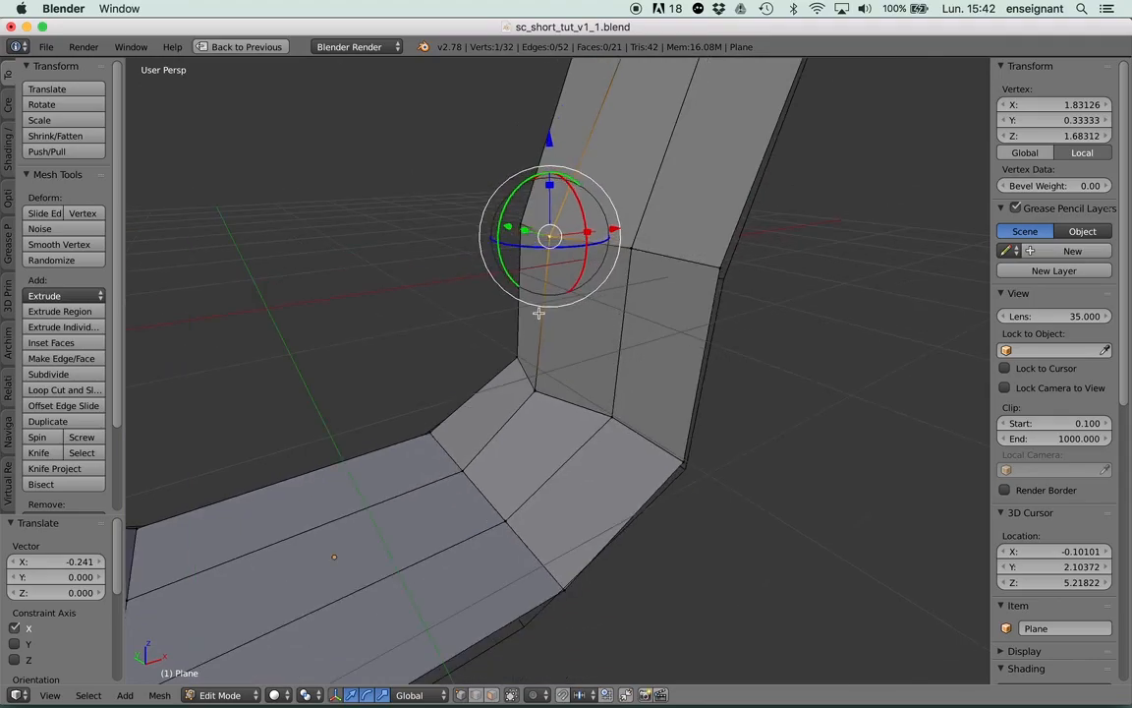
# Select the two vertices of the inner vertical edge on the right wall and lower them along Z.
pyautogui.hotkey('shift', 'space')
pyautogui.hotkey('shift', 'space')
pyautogui.moveTo(677, 295); pyautogui.dragTo(601, 369, button='middle')
pyautogui.rightClick(454, 431)
pyautogui.moveTo(460, 430); pyautogui.dragTo(600, 423, button='middle')
pyautogui.moveTo(612, 469); pyautogui.dragTo(539, 541, button='middle')
pyautogui.rightClick(680, 457)
pyautogui.keyDown('shift'); pyautogui.rightClick(682, 270); pyautogui.keyUp('shift')
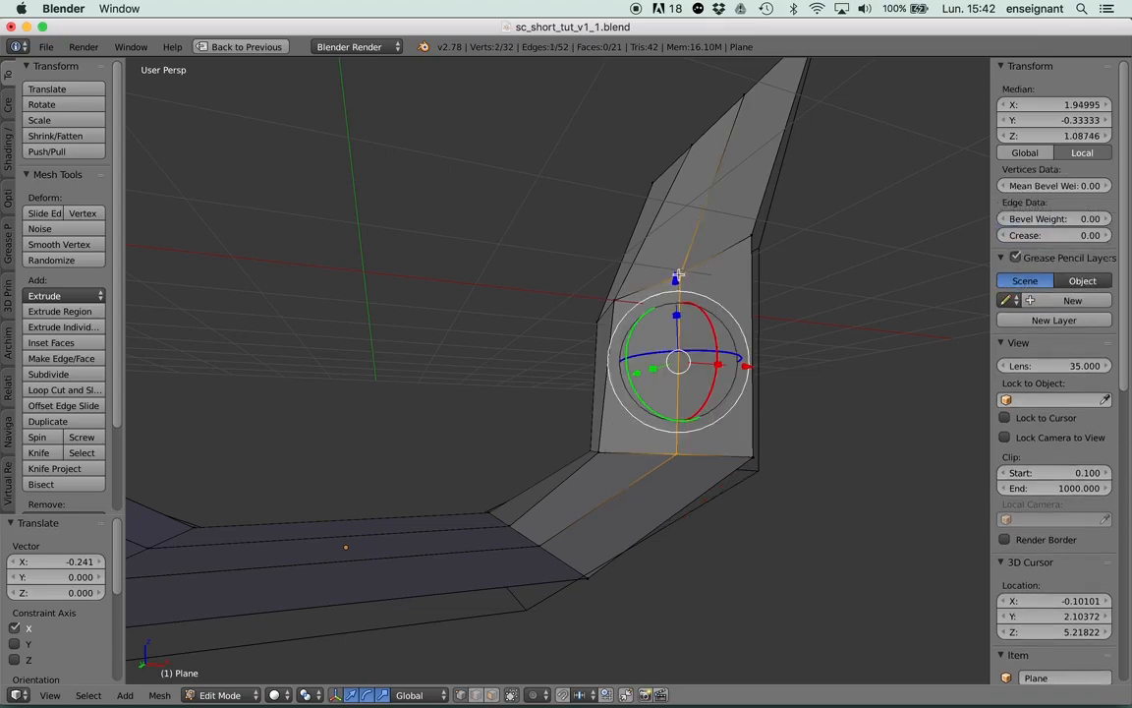
pyautogui.press('g')
pyautogui.press('z')
pyautogui.click(678, 313)
# Shift one inner loop vertex of the terrain sideways and lower another vertex about 0.205 along Z.
pyautogui.moveTo(678, 312); pyautogui.dragTo(555, 457, button='middle')
pyautogui.rightClick(482, 469)
pyautogui.moveTo(482, 469); pyautogui.dragTo(455, 368, button='middle')
pyautogui.moveTo(565, 450); pyautogui.dragTo(586, 459)
pyautogui.rightClick(521, 436)
pyautogui.scroll(-1, 518, 436)
pyautogui.moveTo(513, 437); pyautogui.dragTo(450, 399, button='middle')
pyautogui.moveTo(489, 311); pyautogui.dragTo(489, 330)
# Raise the short rear edge at the floor's left end about 0.267 along Z.
pyautogui.moveTo(488, 330); pyautogui.dragTo(474, 429, button='middle')
pyautogui.rightClick(494, 423)
pyautogui.keyDown('shift'); pyautogui.rightClick(476, 449); pyautogui.keyUp('shift')
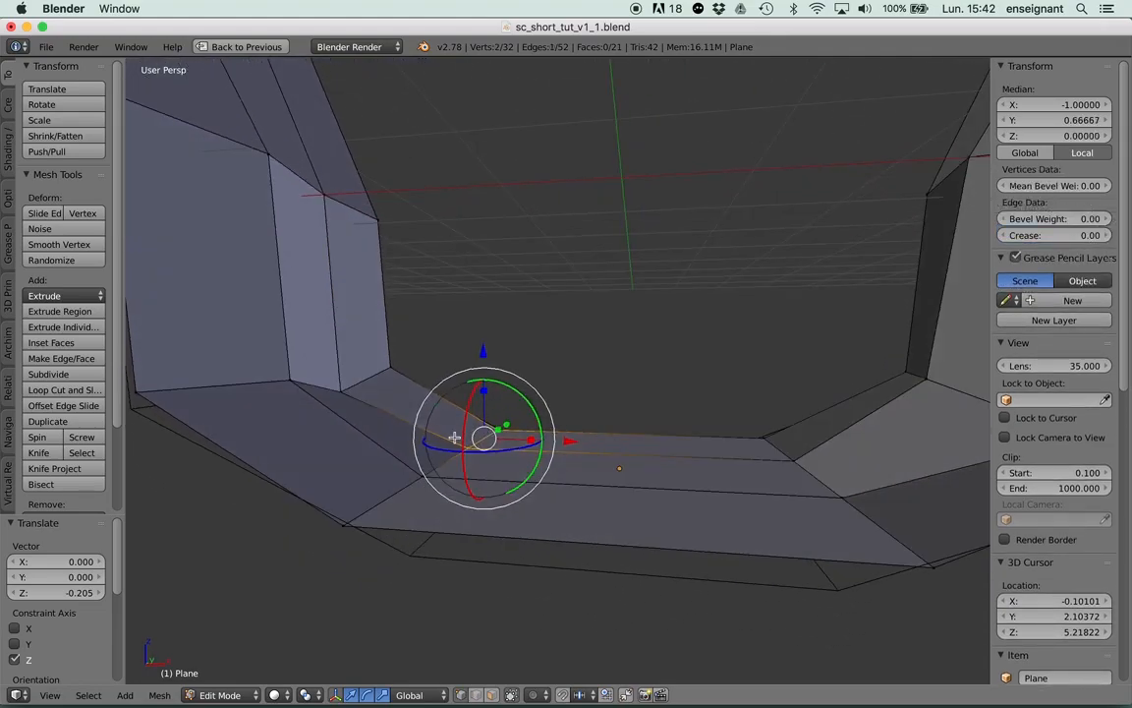
pyautogui.moveTo(482, 355); pyautogui.dragTo(253, 417)
pyautogui.moveTo(253, 417); pyautogui.dragTo(611, 407, button='middle')
# Select the two front corner vertices of the floor and lower them about 0.173 along Z.
pyautogui.rightClick(794, 381)
pyautogui.moveTo(794, 381); pyautogui.dragTo(699, 449, button='middle')
pyautogui.rightClick(698, 455)
pyautogui.moveTo(293, 559); pyautogui.dragTo(297, 558, button='middle')
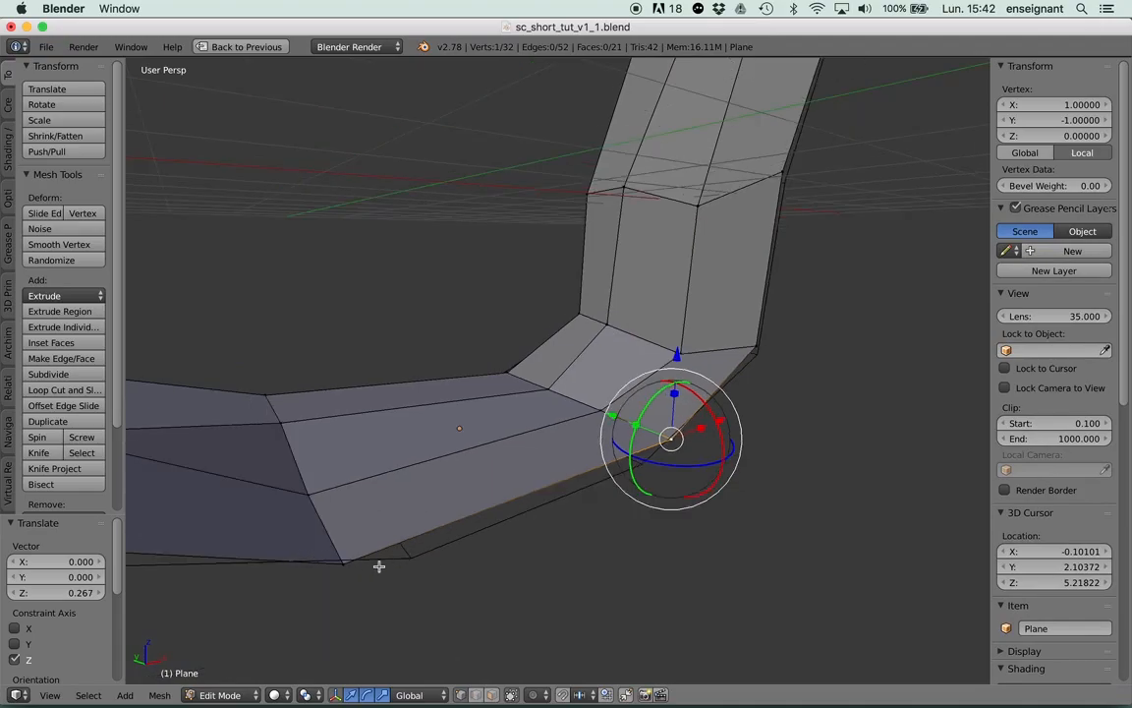
pyautogui.keyDown('shift'); pyautogui.rightClick(354, 559); pyautogui.keyUp('shift')
pyautogui.moveTo(551, 405); pyautogui.dragTo(551, 420)
pyautogui.click(552, 424)
pyautogui.moveTo(552, 423); pyautogui.dragTo(358, 287, button='middle')
pyautogui.moveTo(810, 330); pyautogui.dragTo(581, 403, button='middle')
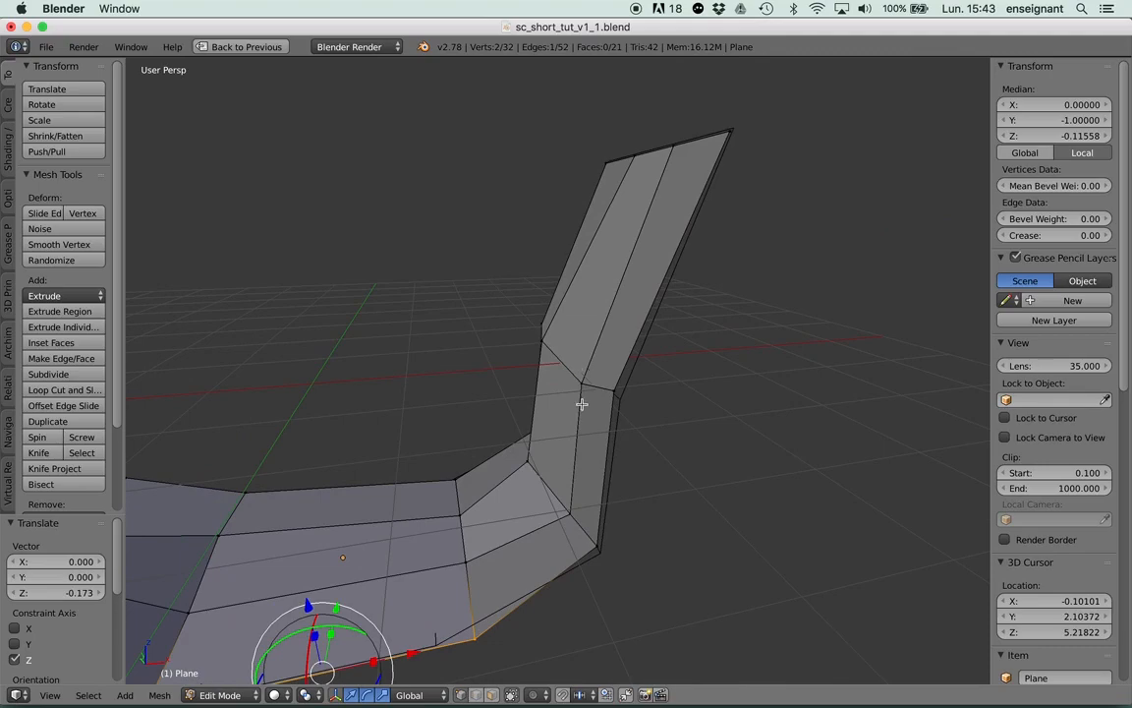
# In face selection, select the three faces of the right wall's vertical band and move them about -0.298 along X.
pyautogui.moveTo(591, 449); pyautogui.dragTo(540, 611, button='middle')
pyautogui.click(490, 695)
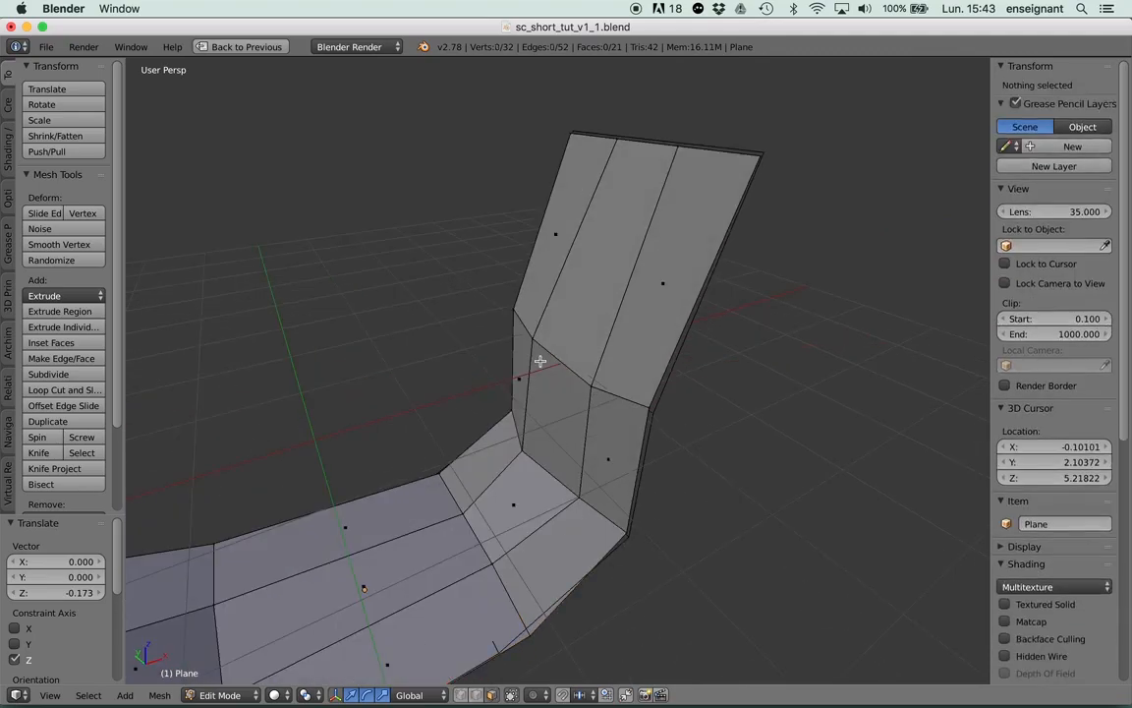
pyautogui.rightClick(533, 400)
pyautogui.press('a')
pyautogui.rightClick(596, 450)
pyautogui.keyDown('shift'); pyautogui.rightClick(558, 413); pyautogui.keyUp('shift')
pyautogui.keyDown('shift'); pyautogui.rightClick(514, 359); pyautogui.keyUp('shift')
pyautogui.moveTo(514, 360); pyautogui.dragTo(539, 335, button='middle')
pyautogui.moveTo(635, 422); pyautogui.dragTo(609, 422)
# Add a loop cut across the upper right wall, lower it along Z and shift it about -0.196 along X to form a ledge.
pyautogui.moveTo(609, 423); pyautogui.dragTo(633, 372, button='middle')
pyautogui.hotkey('ctrl', 'r')
pyautogui.click(640, 300)
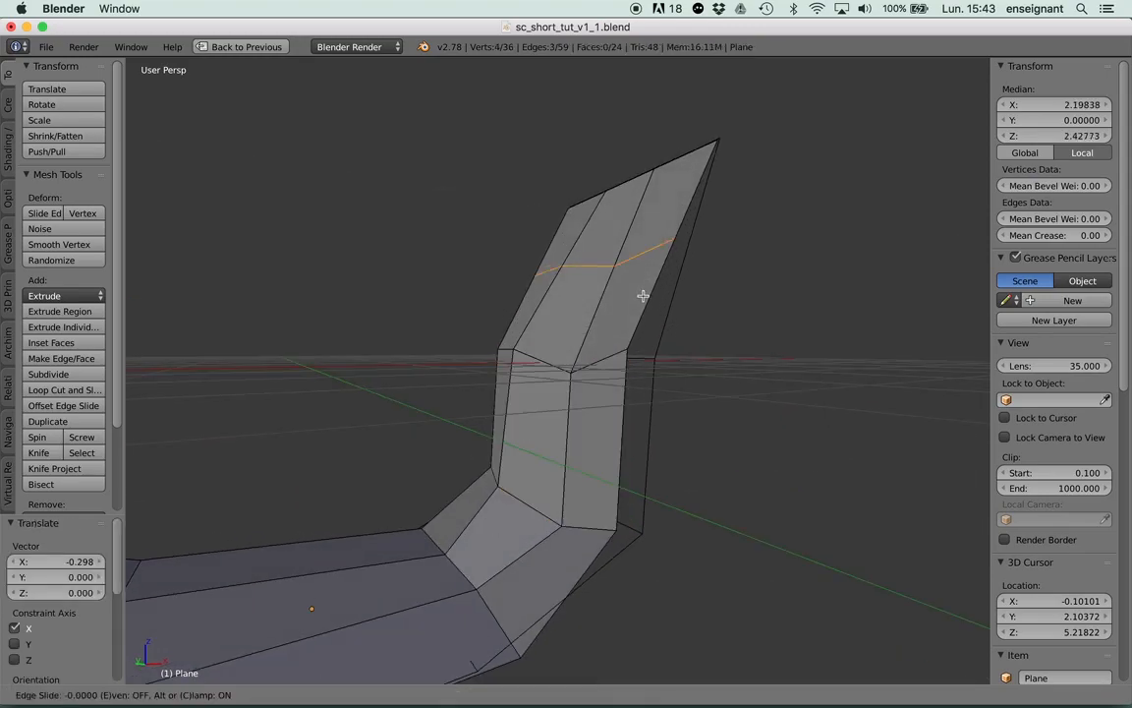
pyautogui.click(644, 290)
pyautogui.press('g')
pyautogui.press('z')
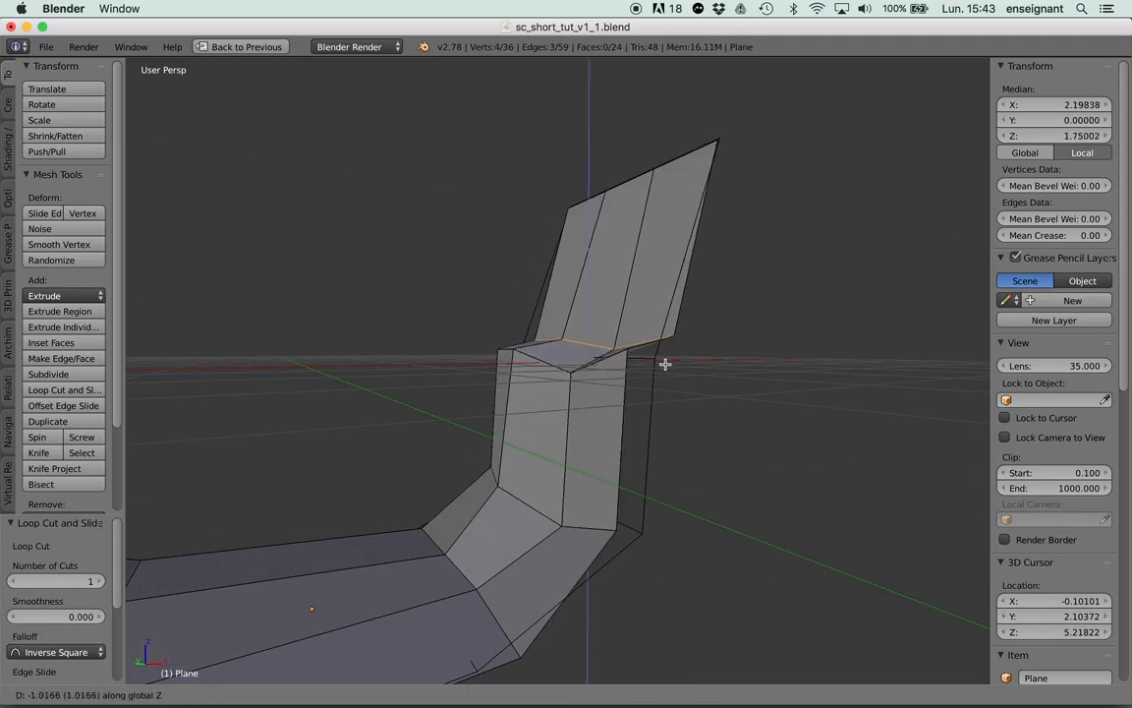
pyautogui.click(666, 360)
pyautogui.moveTo(665, 361); pyautogui.dragTo(694, 322, button='middle')
pyautogui.press('g')
pyautogui.press('x')
pyautogui.click(677, 321)
pyautogui.moveTo(391, 337); pyautogui.dragTo(427, 341, button='middle')
# Check the rocks and terrain in the Google Slides sketch in Safari, return to Blender, and select a short inner edge across the ledge.
pyautogui.press('super+Tab')
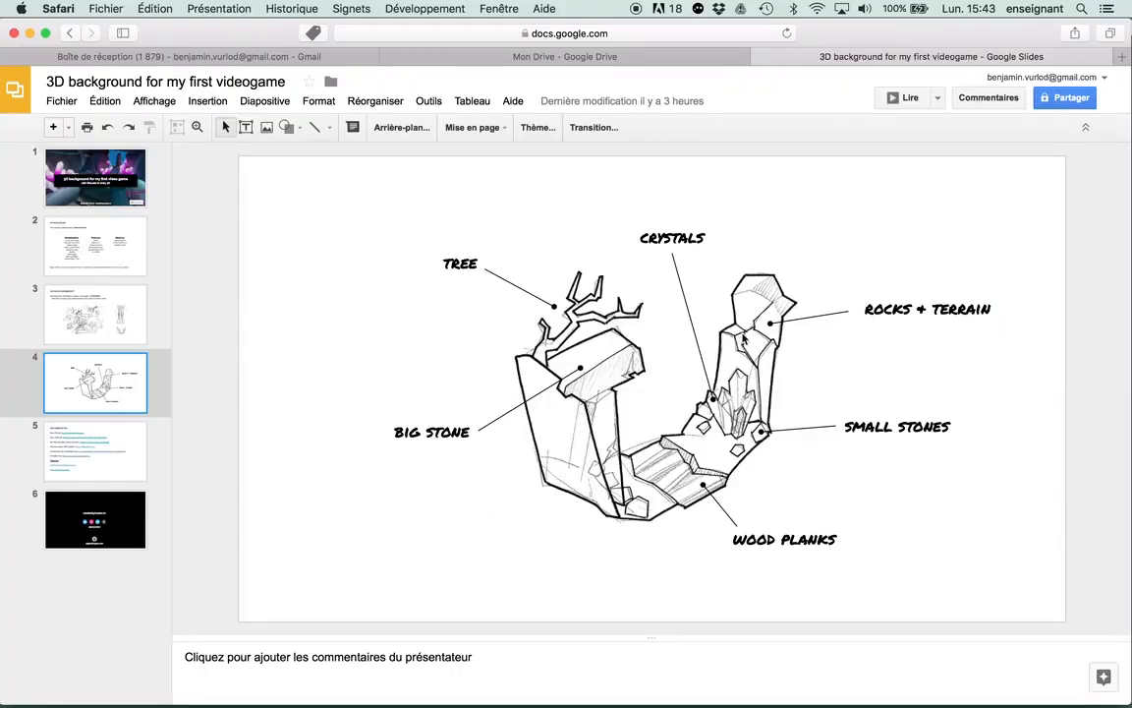
pyautogui.press('super+Tab')
pyautogui.hscroll(-10, 536, 352)
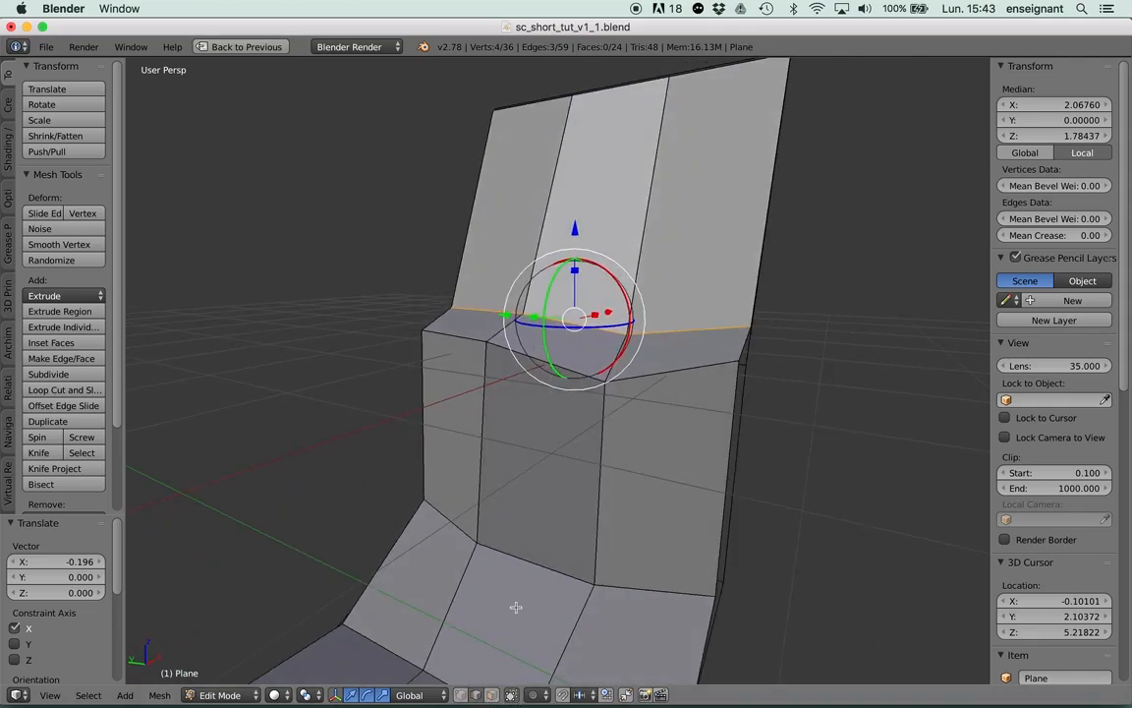
pyautogui.rightClick(515, 329)
pyautogui.hscroll(-10, 573, 322)
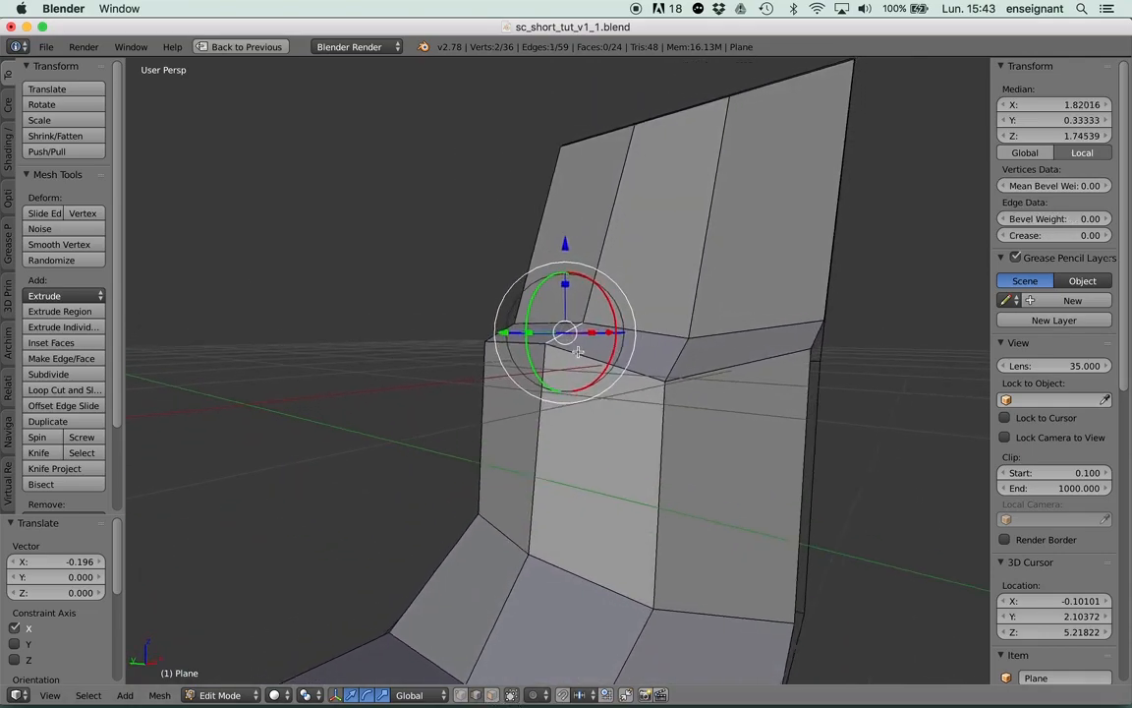
pyautogui.press('e')
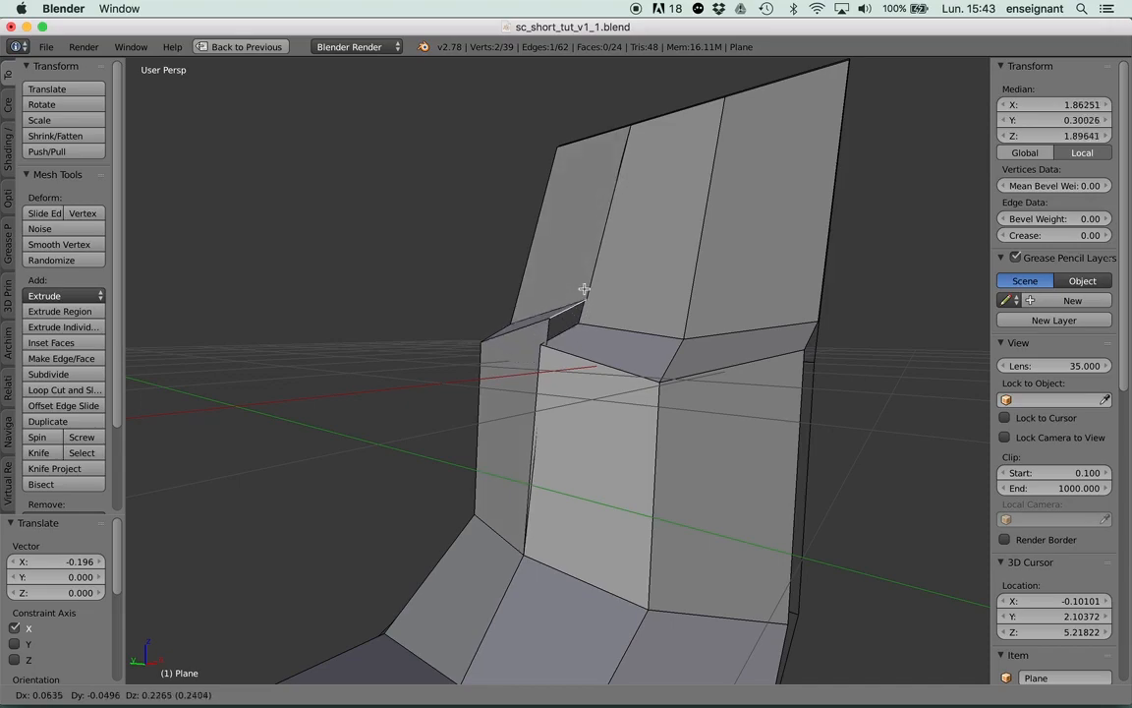
pyautogui.rightClick(580, 292)
pyautogui.hotkey('ctrl', 'z')
pyautogui.moveTo(585, 335); pyautogui.dragTo(560, 329, button='middle')
pyautogui.press('g')
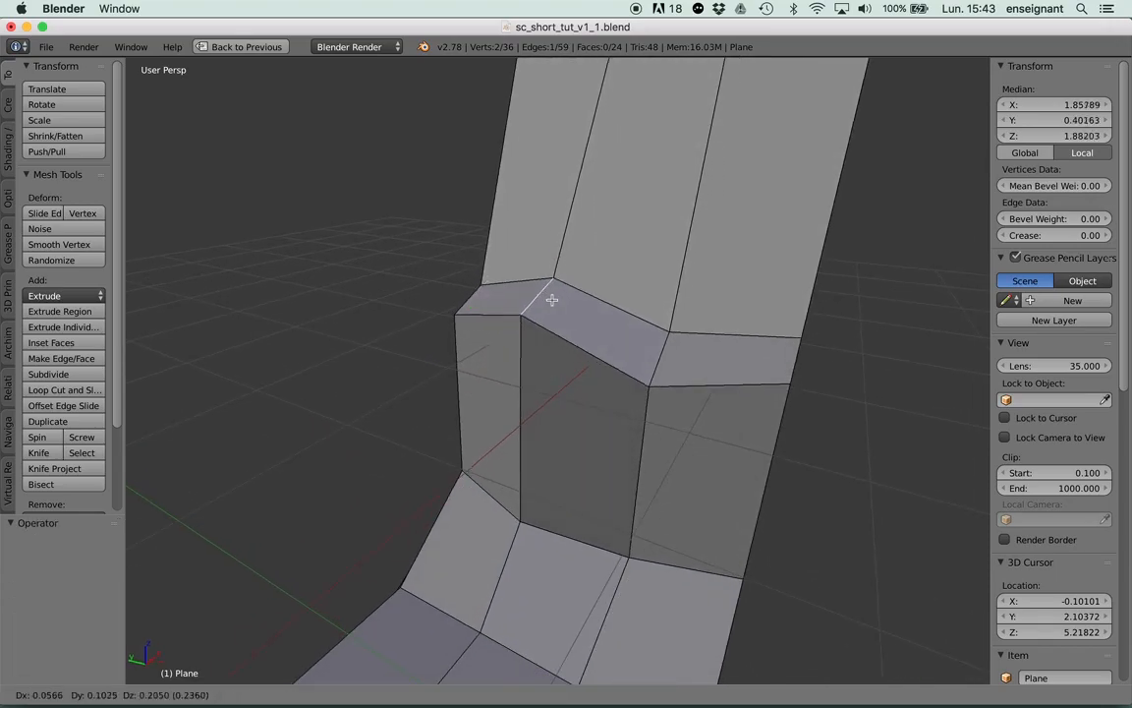
pyautogui.rightClick(551, 295)
# Rip the selected ledge edge open and raise the detached edge about 0.219 along Z.
pyautogui.press('v')
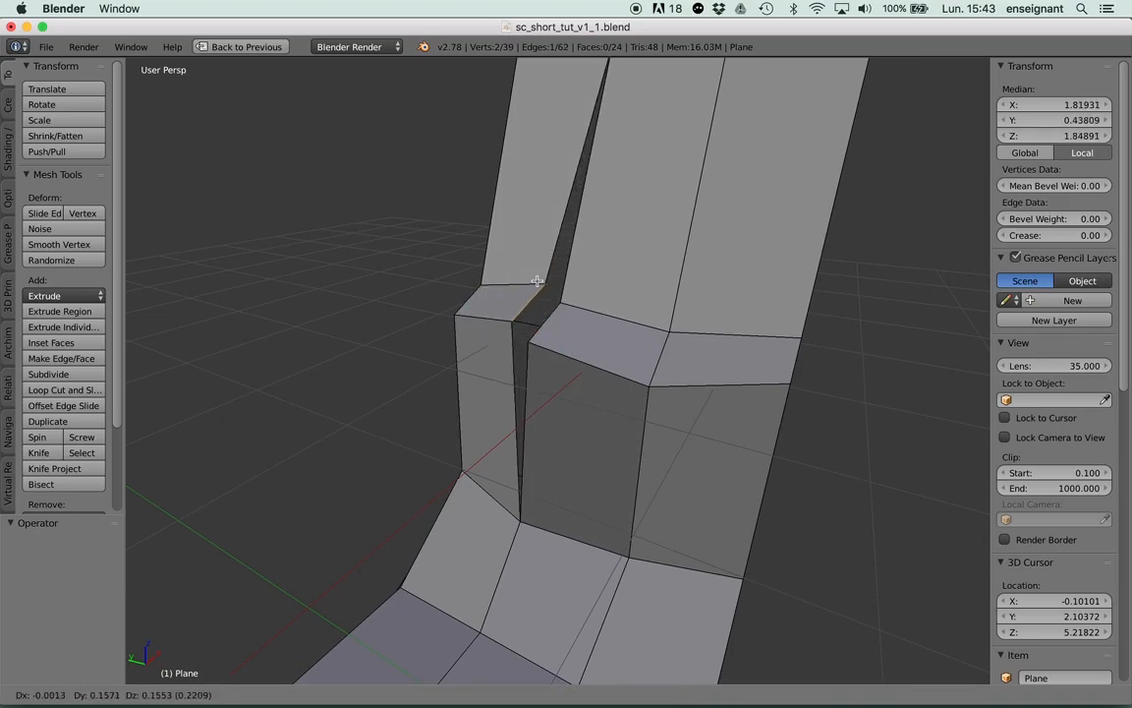
pyautogui.click(537, 283)
pyautogui.moveTo(490, 336)
pyautogui.mouseDown(button='middle')
pyautogui.moveTo(534, 303)
pyautogui.moveTo(521, 343)
pyautogui.moveTo(508, 332)
pyautogui.mouseUp(button='middle')
pyautogui.press('g')
pyautogui.click(512, 295)
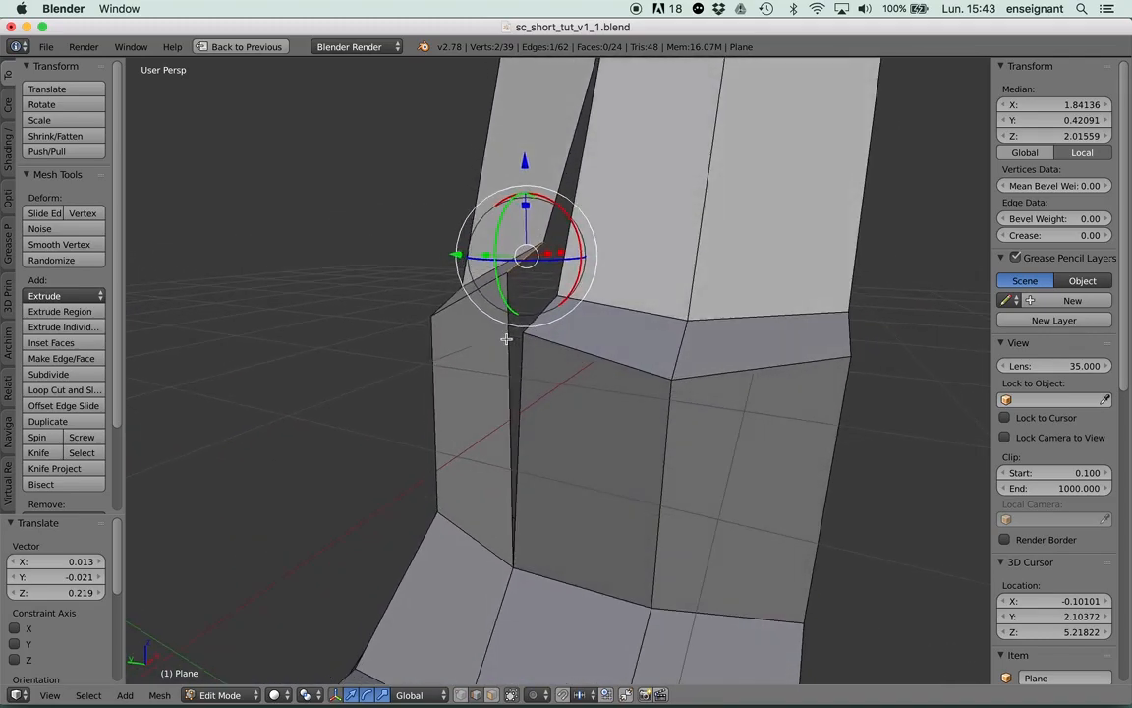
# Add a loop cut across the narrow wall face below the raised lip and merge its inner vertex with the neighbouring ledge corner, At Last.
pyautogui.hotkey('ctrl', 'r')
pyautogui.click(514, 249)
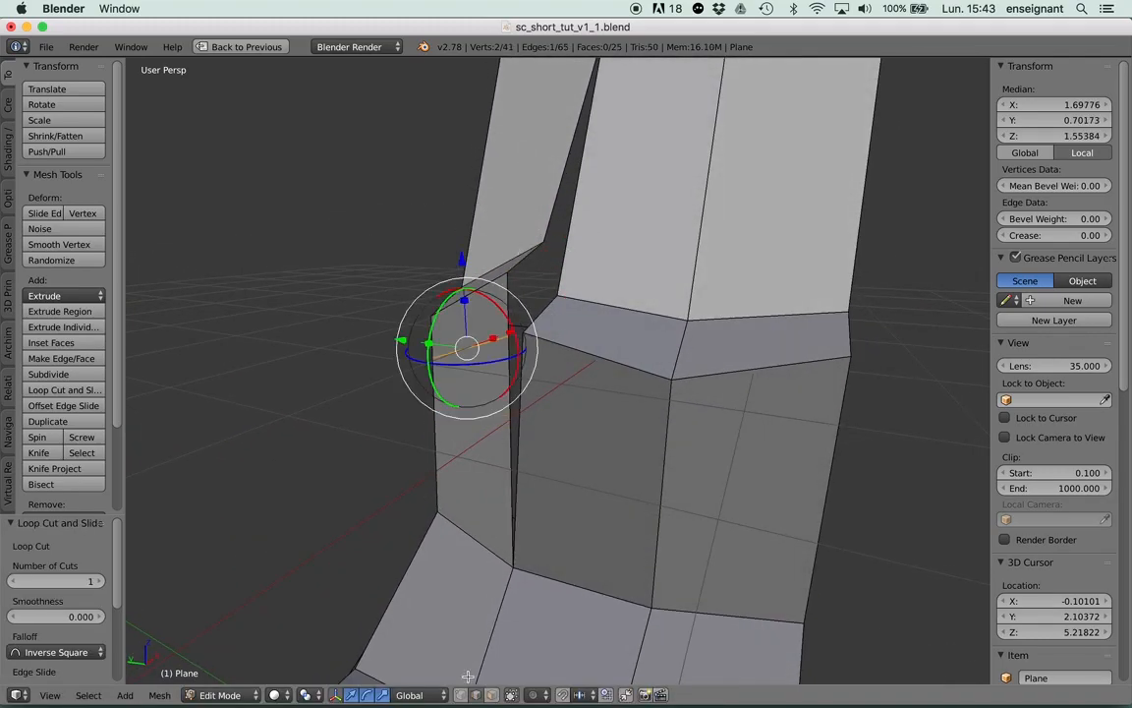
pyautogui.moveTo(532, 524); pyautogui.dragTo(503, 332, button='middle')
pyautogui.press('a')
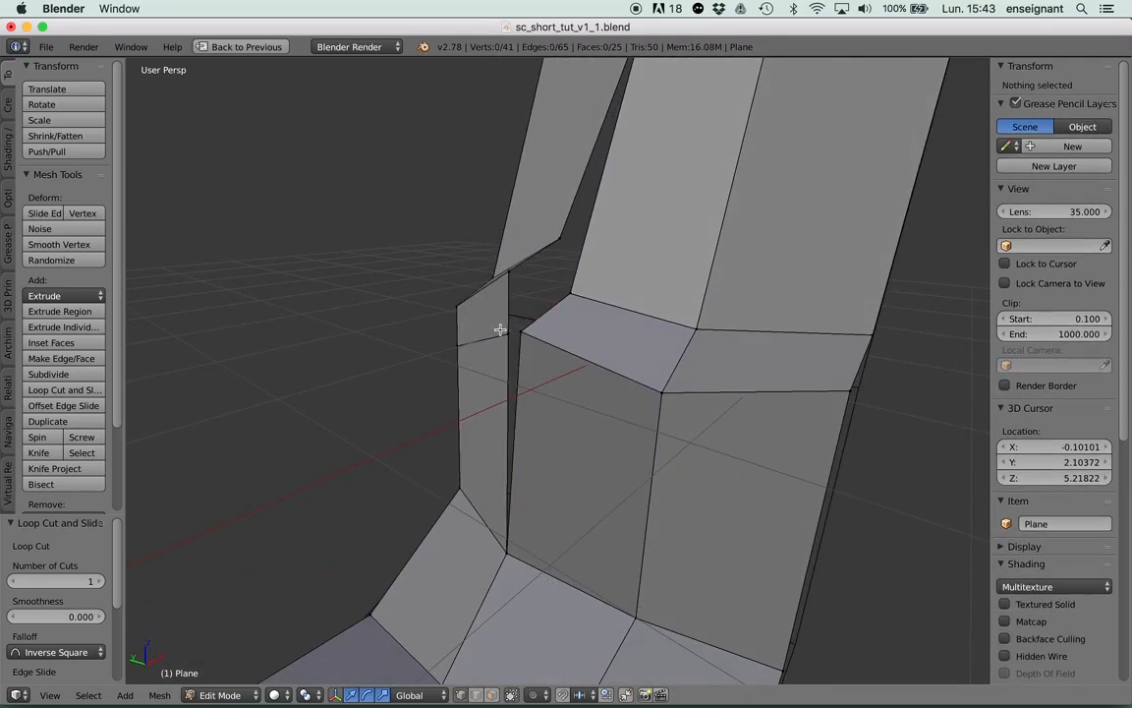
pyautogui.rightClick(503, 331)
pyautogui.moveTo(545, 340); pyautogui.dragTo(578, 384, button='middle')
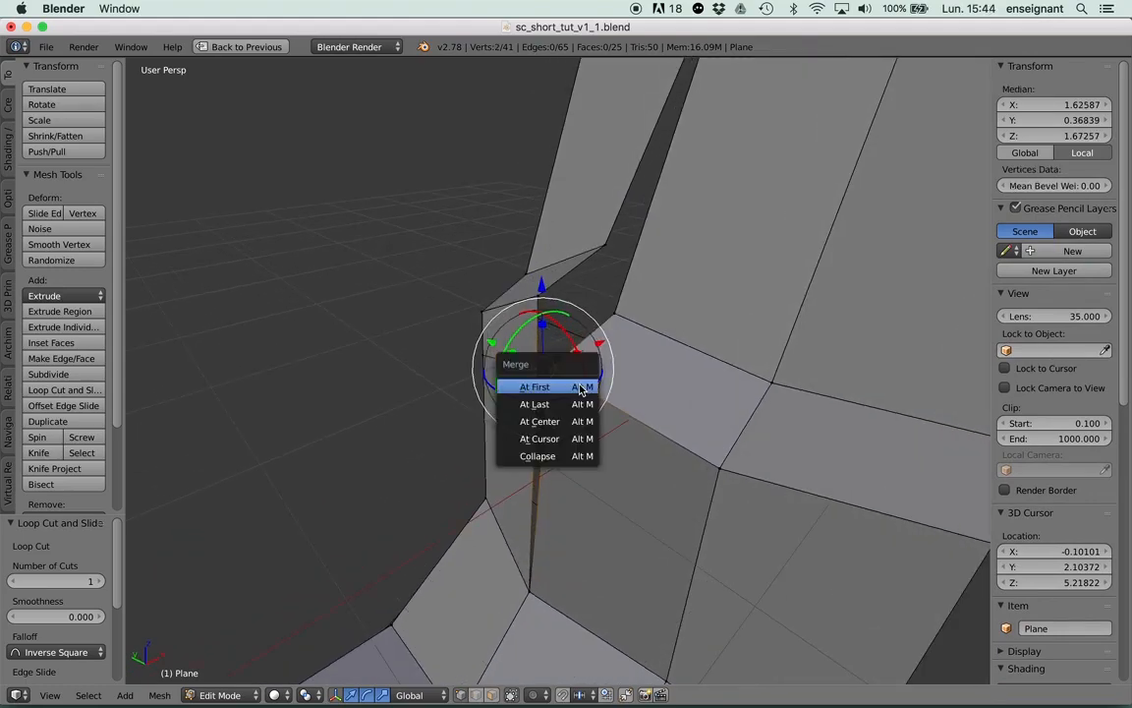
pyautogui.press('Down')
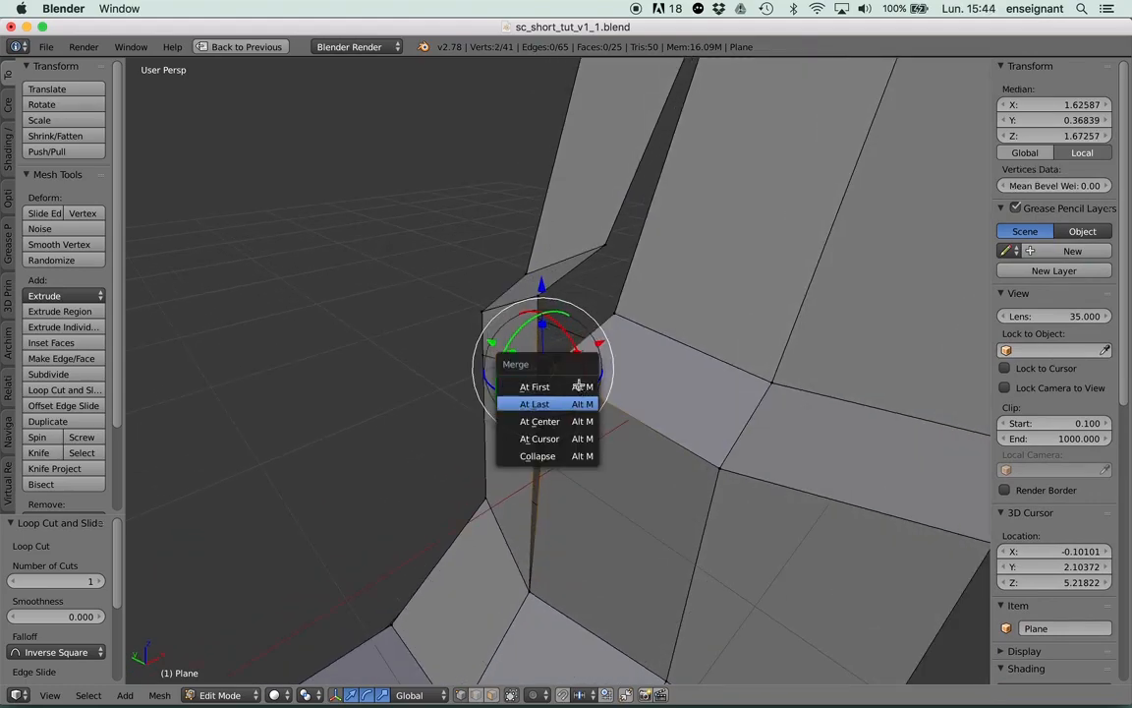
pyautogui.press('Return')
# Fill the vertical side gap of the raised ledge with a face made from its four corner vertices.
pyautogui.moveTo(581, 390); pyautogui.dragTo(557, 338, button='middle')
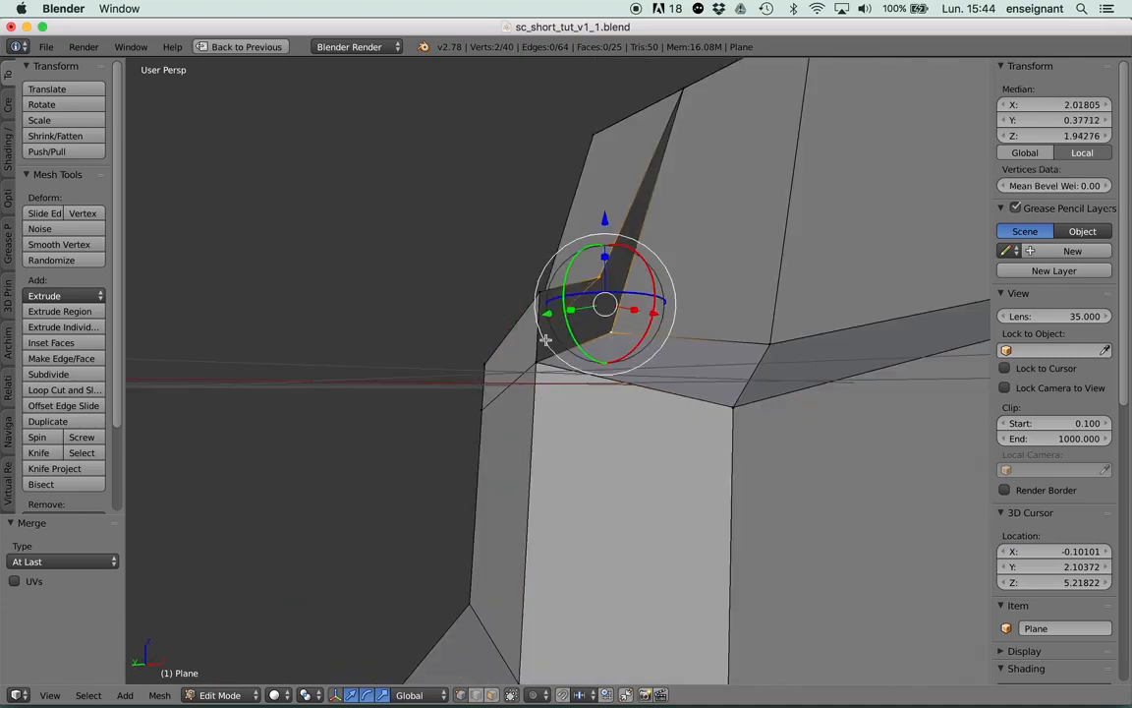
pyautogui.keyDown('shift'); pyautogui.rightClick(540, 358); pyautogui.keyUp('shift')
pyautogui.keyDown('shift'); pyautogui.rightClick(539, 281); pyautogui.keyUp('shift')
pyautogui.moveTo(543, 280); pyautogui.dragTo(602, 306, button='middle')
pyautogui.press('f')
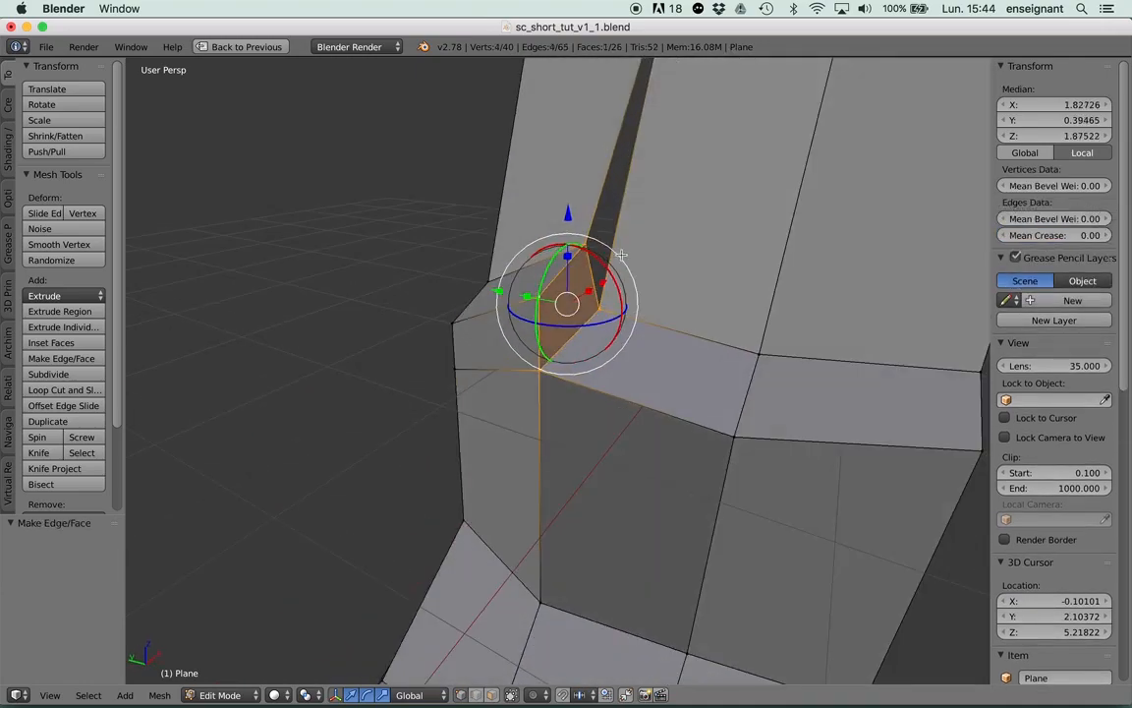
pyautogui.rightClick(587, 243)
pyautogui.moveTo(588, 244); pyautogui.dragTo(580, 232, button='middle')
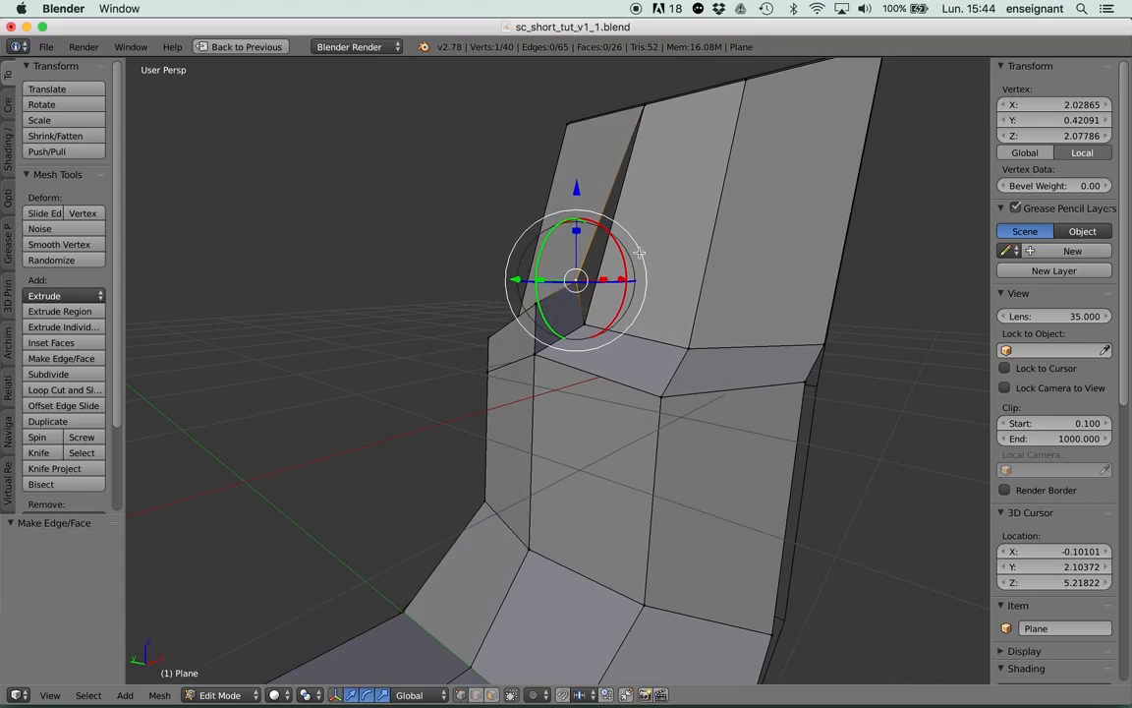
pyautogui.moveTo(639, 257); pyautogui.dragTo(599, 337, button='middle')
pyautogui.keyDown('shift'); pyautogui.rightClick(616, 234); pyautogui.keyUp('shift')
pyautogui.rightClick(645, 143)
pyautogui.moveTo(645, 144); pyautogui.dragTo(567, 306, button='middle')
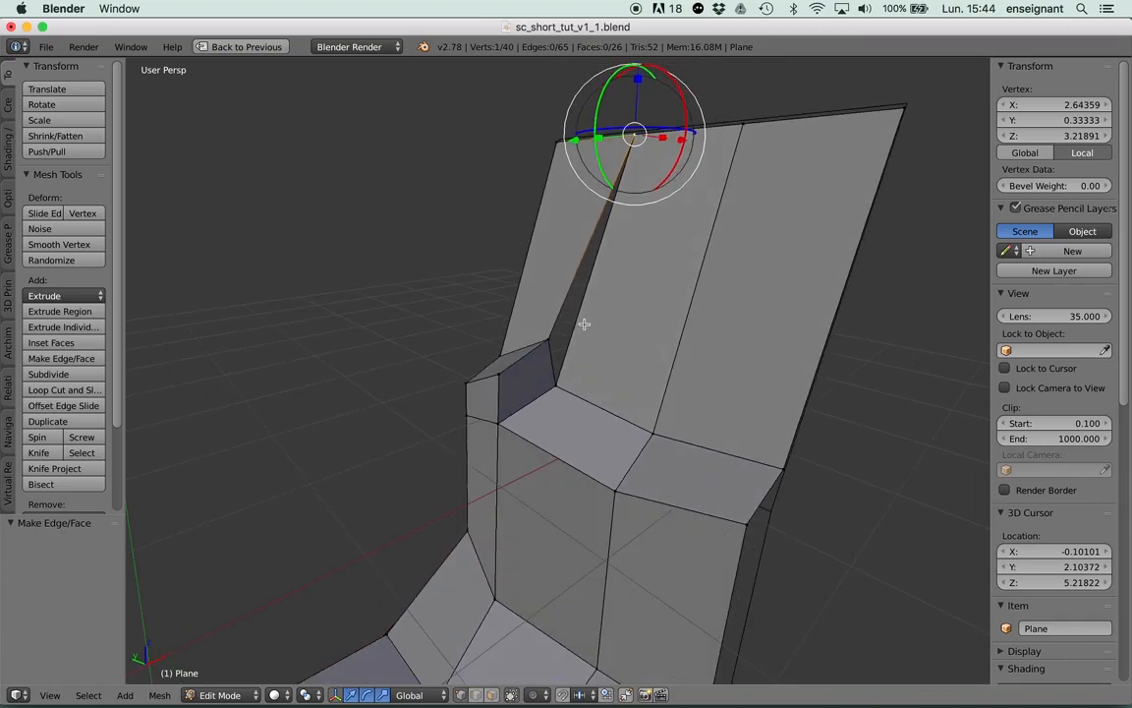
# Add a low loop cut across the two wide upper wall faces, offset it along X and lower it about 0.113 along Z.
pyautogui.hotkey('ctrl', 'r')
pyautogui.click(584, 323)
pyautogui.click(560, 393)
pyautogui.moveTo(560, 394); pyautogui.dragTo(721, 366, button='middle')
pyautogui.moveTo(697, 370); pyautogui.dragTo(715, 368)
pyautogui.moveTo(633, 338); pyautogui.dragTo(665, 366, button='middle')
pyautogui.moveTo(659, 340); pyautogui.dragTo(659, 365)
# Add a loop cut near the base of the narrow upper wall strip and move it along X.
pyautogui.moveTo(531, 330); pyautogui.dragTo(562, 311, button='middle')
pyautogui.scroll(3, 597, 310)
pyautogui.hotkey('ctrl', 'r')
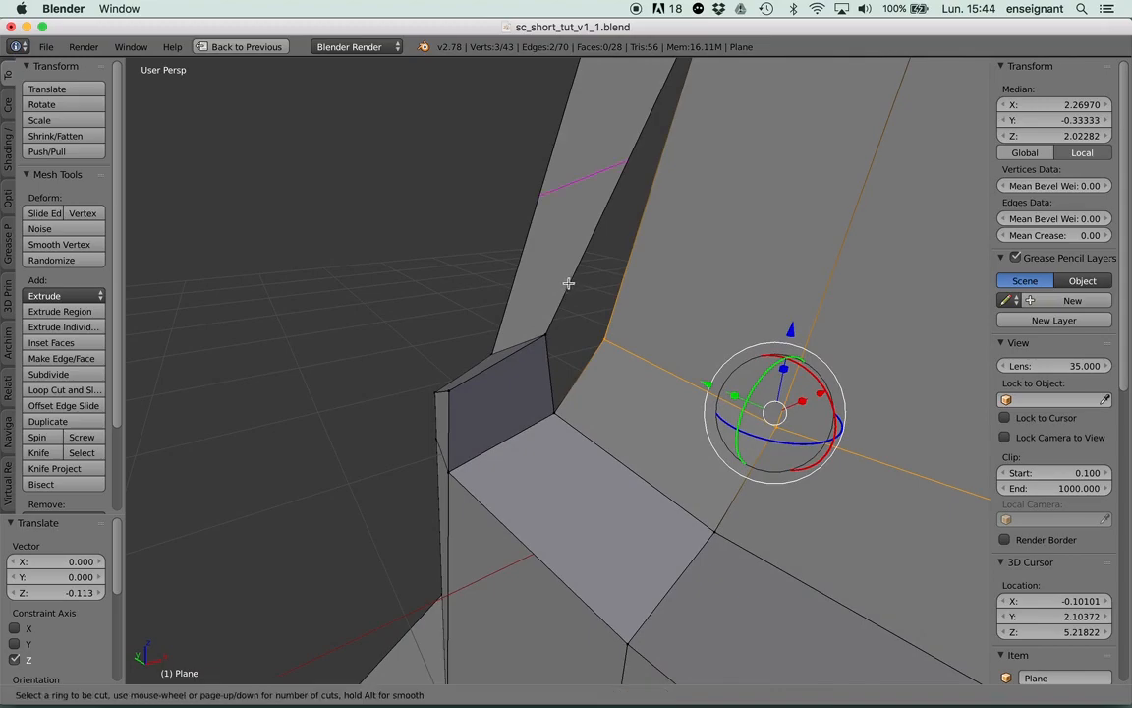
pyautogui.click(563, 289)
pyautogui.click(515, 383)
pyautogui.moveTo(515, 383); pyautogui.dragTo(556, 308, button='middle')
pyautogui.press('g')
pyautogui.press('x')
pyautogui.click(597, 284)
# Try sliding a vertex beside the gap along its edge, and move the raised ledge's rear corner vertex about -0.077 along Y.
pyautogui.rightClick(557, 333)
pyautogui.press('g')
pyautogui.press('g')
pyautogui.click(531, 343)
pyautogui.rightClick(495, 429)
pyautogui.moveTo(495, 430); pyautogui.dragTo(517, 357, button='middle')
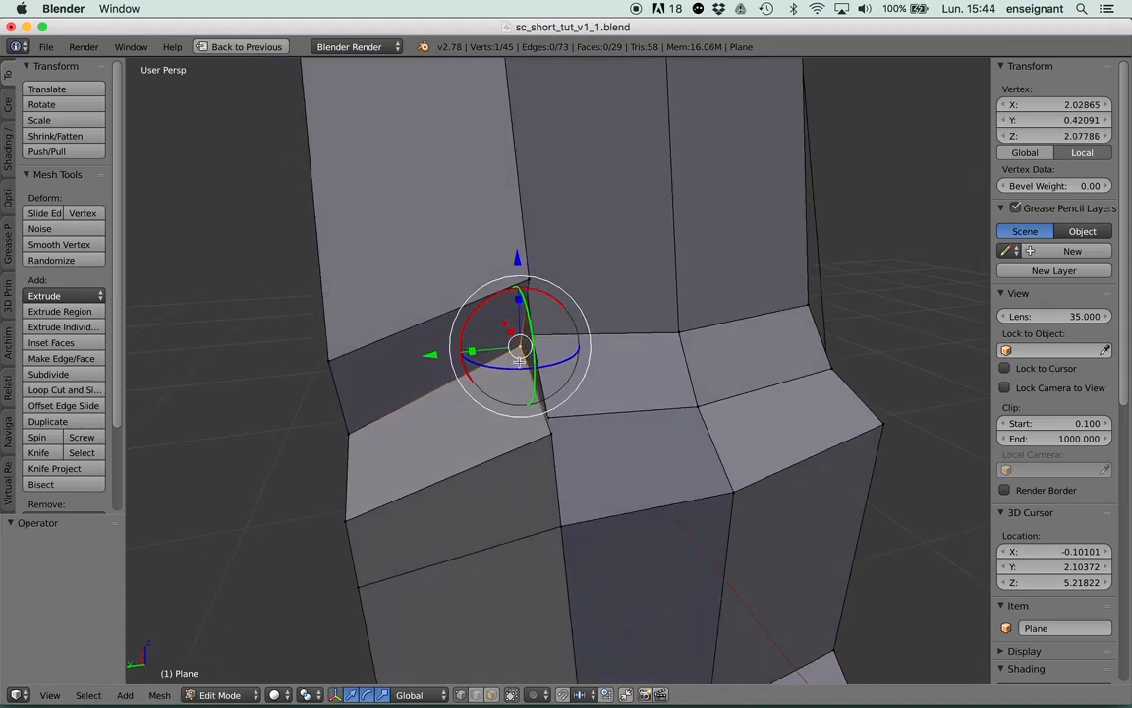
pyautogui.moveTo(450, 323); pyautogui.dragTo(430, 344, button='middle')
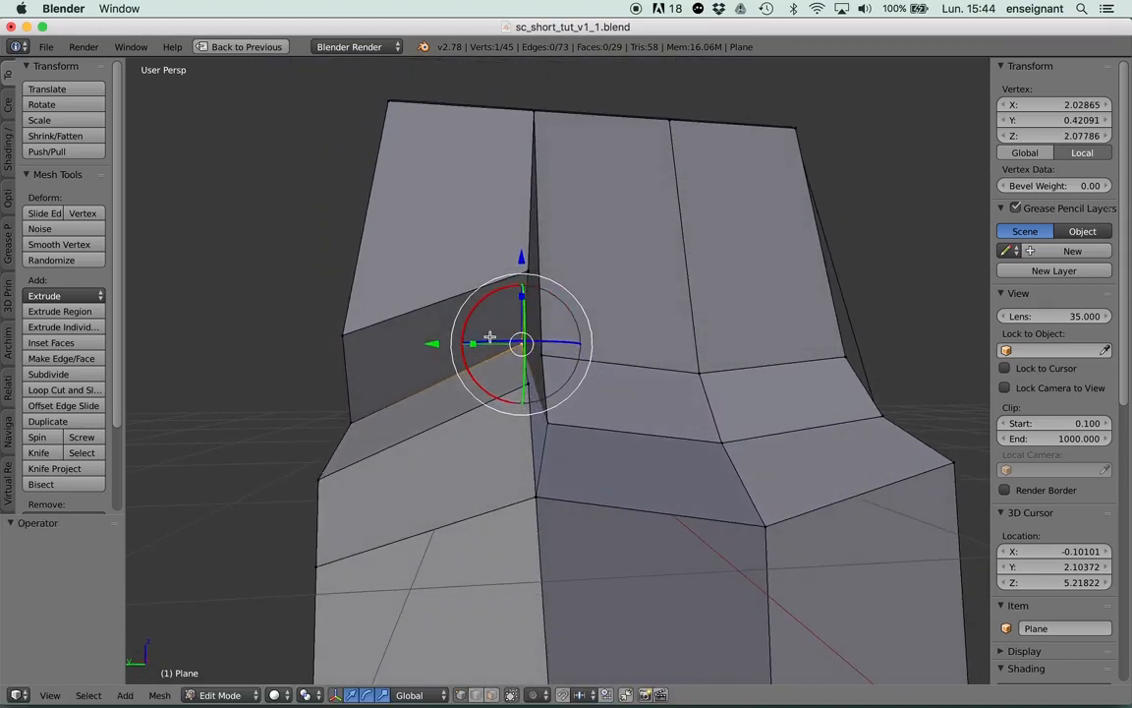
pyautogui.moveTo(430, 344); pyautogui.dragTo(449, 345)
pyautogui.moveTo(461, 350); pyautogui.dragTo(403, 366, button='middle')
# Add a second loop cut across the narrow upper strip, lower it along Z and shift it about -0.196 along X.
pyautogui.moveTo(535, 339); pyautogui.dragTo(557, 253, button='middle')
pyautogui.rightClick(596, 333)
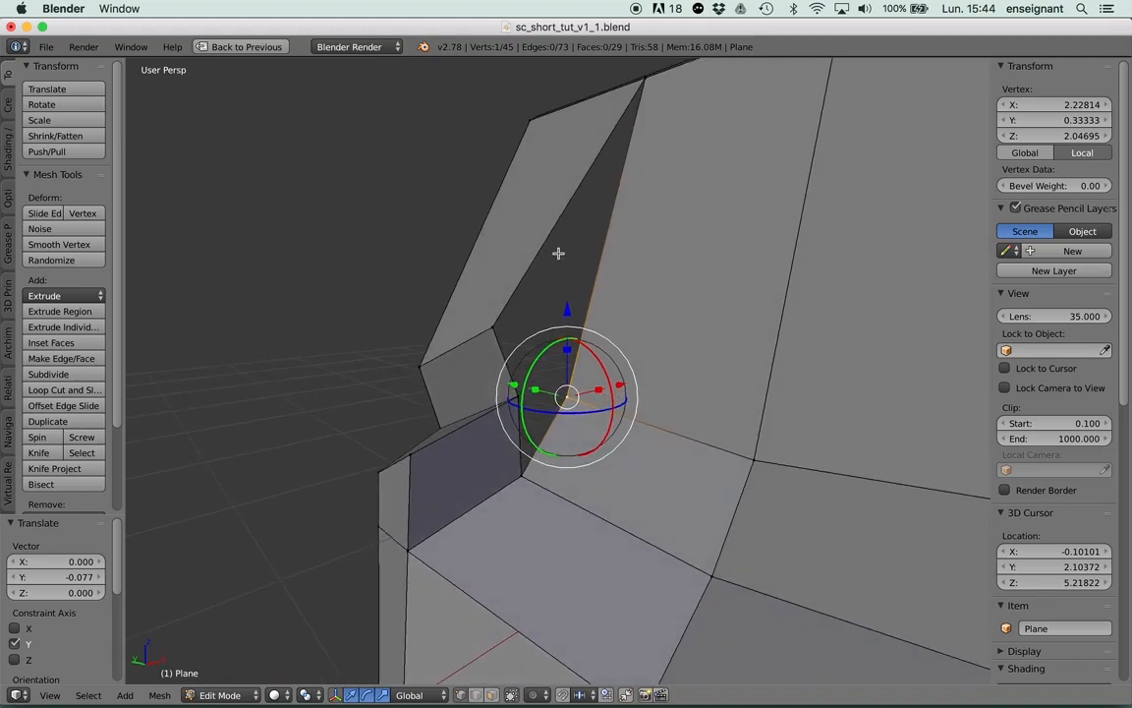
pyautogui.hotkey('ctrl', 'r')
pyautogui.click(509, 247)
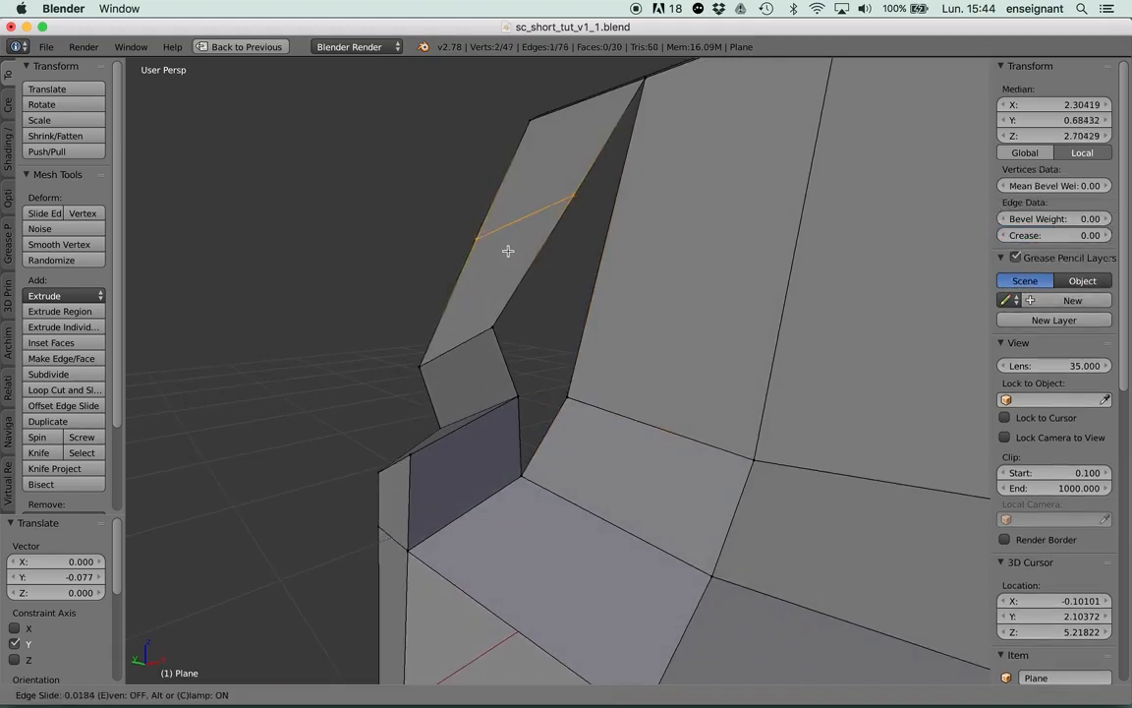
pyautogui.click(506, 259)
pyautogui.moveTo(530, 349); pyautogui.dragTo(550, 145, button='middle')
pyautogui.moveTo(550, 144); pyautogui.dragTo(551, 197)
pyautogui.moveTo(526, 262); pyautogui.dragTo(545, 285, button='middle')
pyautogui.moveTo(636, 259); pyautogui.dragTo(567, 231)
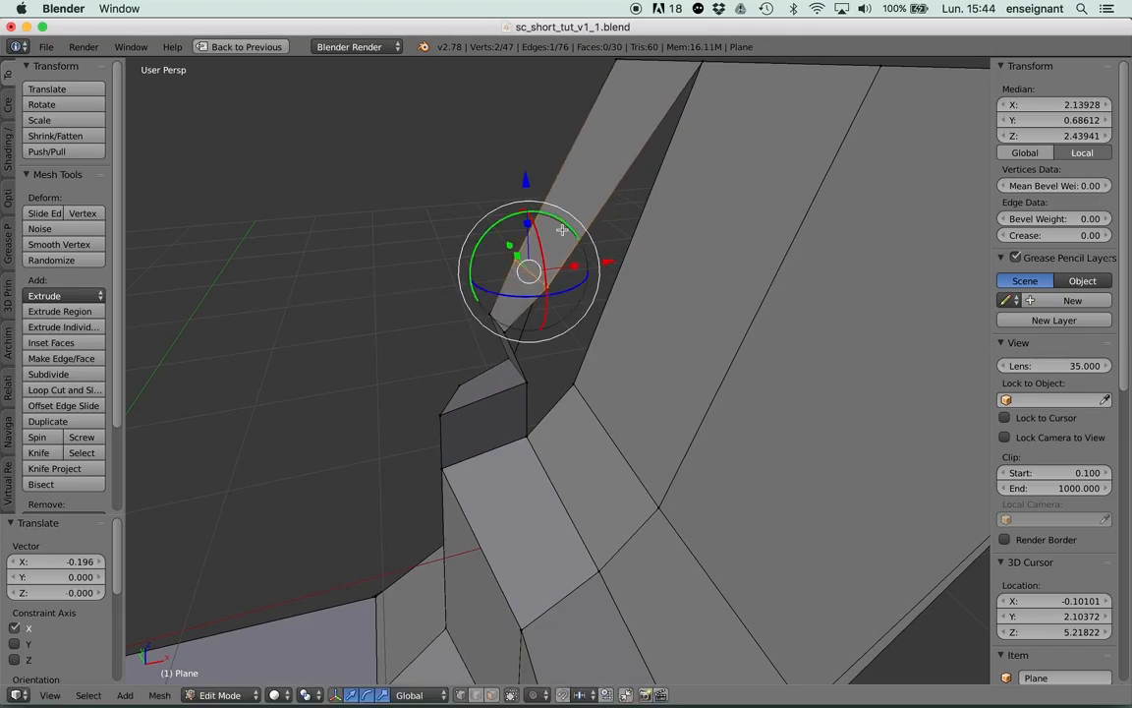
pyautogui.moveTo(529, 183); pyautogui.dragTo(530, 199)
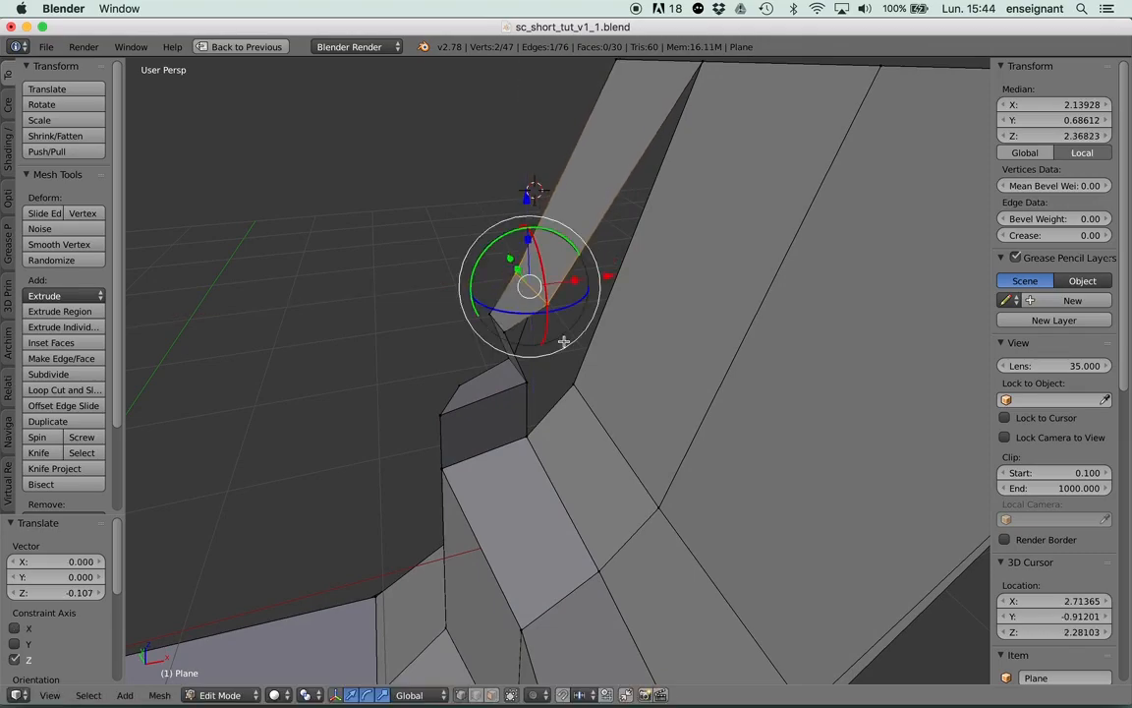
# Connect the strip's lower loop vertex to the wide wall's loop vertex with an edge across the gap and subdivide that edge.
pyautogui.rightClick(572, 383)
pyautogui.keyDown('shift'); pyautogui.rightClick(554, 301); pyautogui.keyUp('shift')
pyautogui.moveTo(545, 380); pyautogui.dragTo(542, 311, button='middle')
pyautogui.press('f')
pyautogui.press('w')
pyautogui.click(521, 334)
# Fill the lower part of the wall gap with two four-sided faces sharing the new midpoint vertex.
pyautogui.keyDown('shift'); pyautogui.rightClick(481, 322); pyautogui.keyUp('shift')
pyautogui.keyDown('shift'); pyautogui.rightClick(535, 275); pyautogui.keyUp('shift')
pyautogui.press('f')
pyautogui.rightClick(549, 340)
pyautogui.keyDown('shift'); pyautogui.rightClick(572, 407); pyautogui.keyUp('shift')
pyautogui.keyDown('shift'); pyautogui.rightClick(517, 497); pyautogui.keyUp('shift')
pyautogui.keyDown('shift'); pyautogui.rightClick(517, 407); pyautogui.keyUp('shift')
pyautogui.moveTo(539, 361); pyautogui.dragTo(528, 327, button='middle')
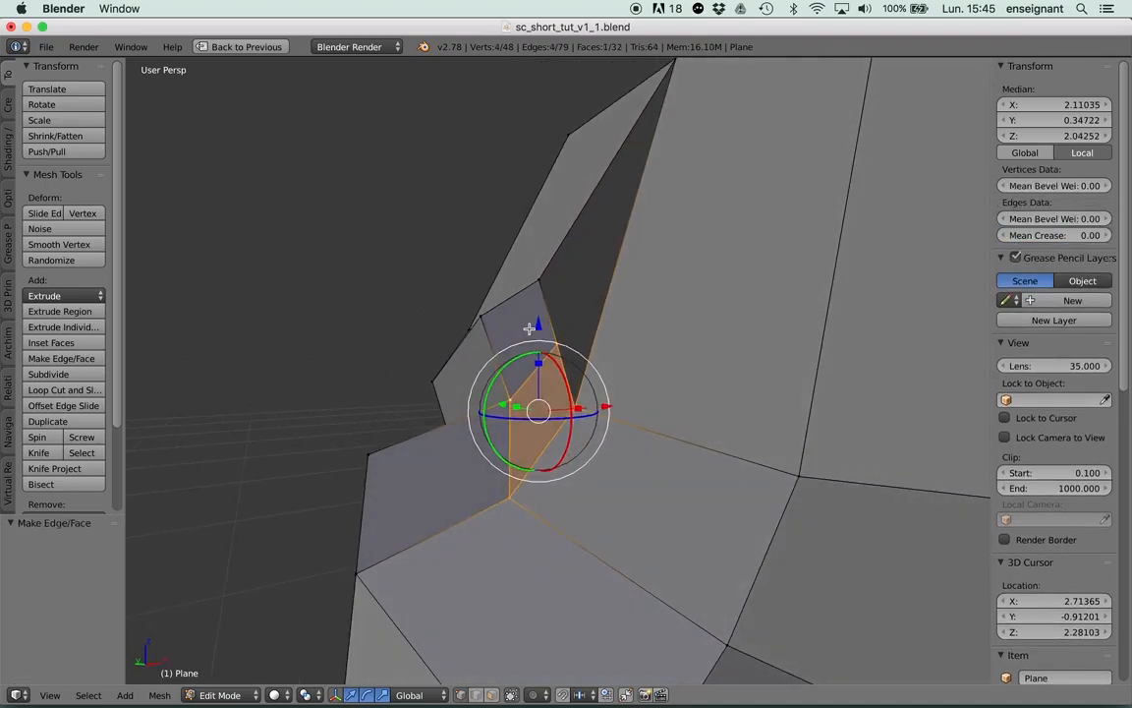
# Fill the upper wall gap with two triangular faces joining the midpoint vertex, the gap's side vertices and the peak vertex.
pyautogui.rightClick(558, 343)
pyautogui.scroll(-3, 604, 210)
pyautogui.keyDown('shift'); pyautogui.rightClick(626, 183); pyautogui.keyUp('shift')
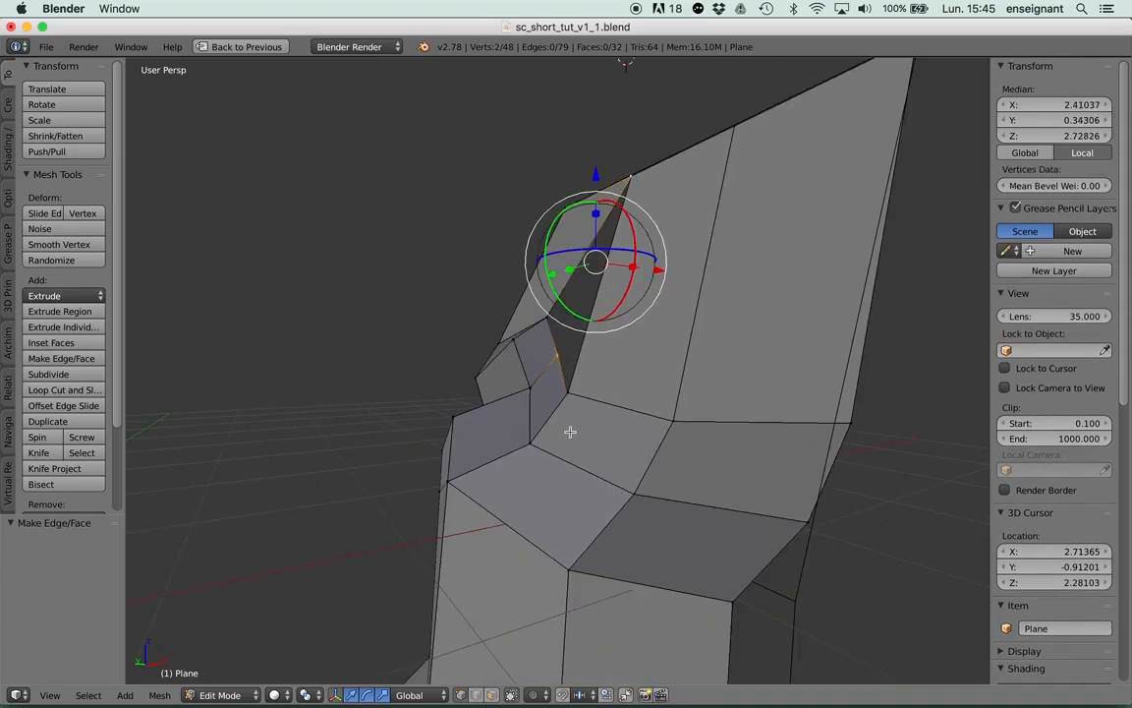
pyautogui.keyDown('shift'); pyautogui.rightClick(569, 390); pyautogui.keyUp('shift')
pyautogui.rightClick(566, 347)
pyautogui.rightClick(552, 322)
pyautogui.keyDown('shift'); pyautogui.rightClick(625, 198); pyautogui.keyUp('shift')
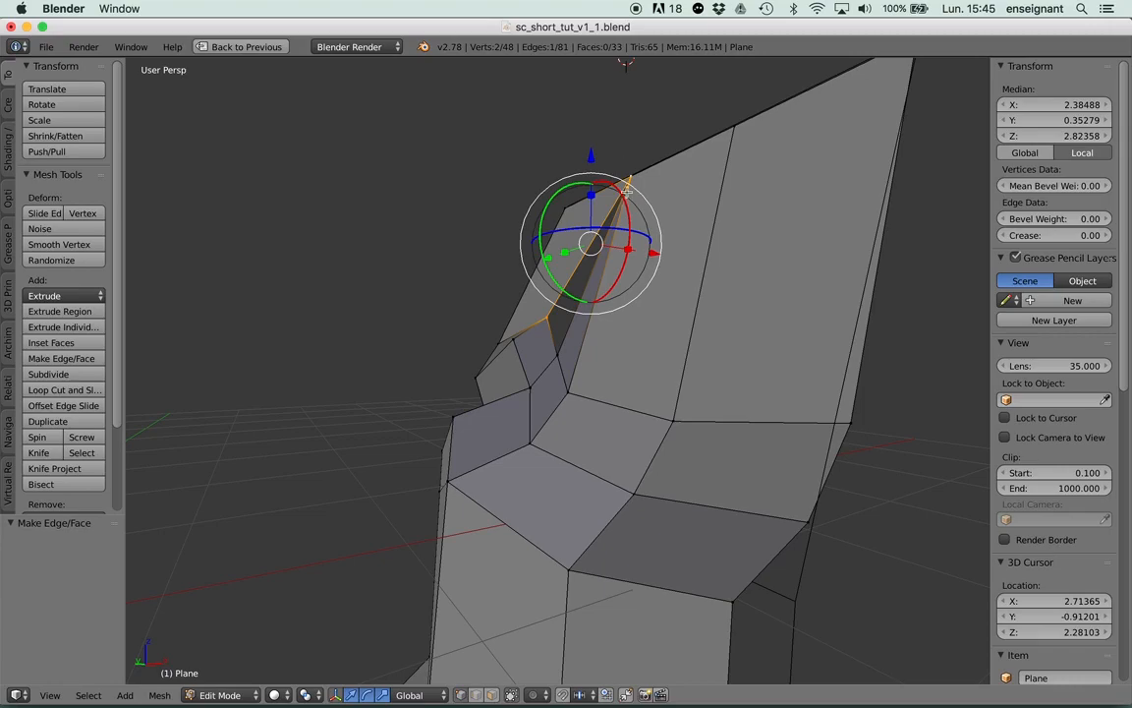
pyautogui.rightClick(562, 356)
pyautogui.keyDown('shift'); pyautogui.rightClick(549, 321); pyautogui.keyUp('shift')
pyautogui.keyDown('shift'); pyautogui.rightClick(630, 182); pyautogui.keyUp('shift')
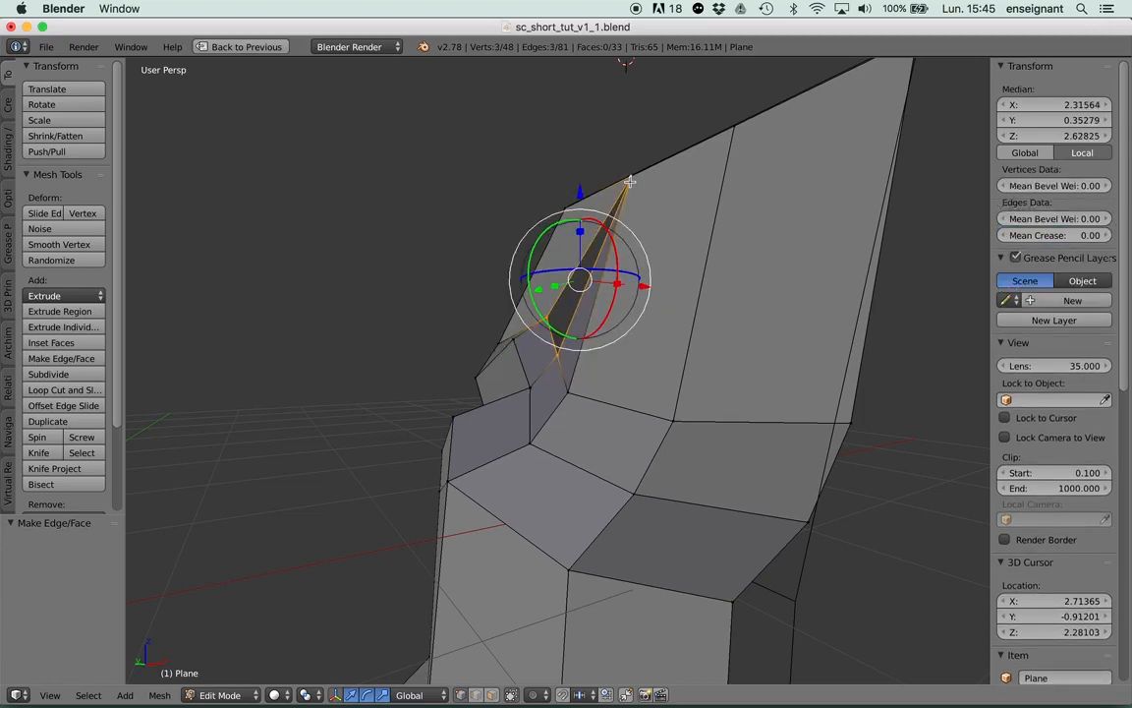
pyautogui.moveTo(630, 186); pyautogui.dragTo(637, 225, button='middle')
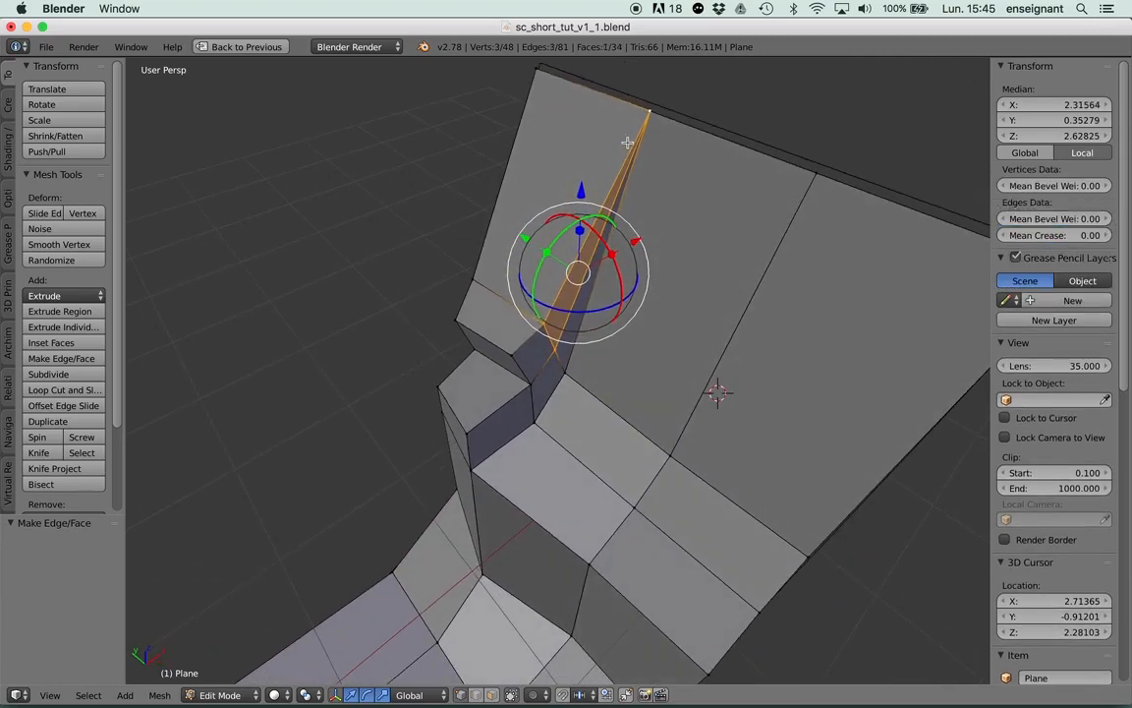
pyautogui.rightClick(648, 114)
pyautogui.moveTo(649, 116); pyautogui.dragTo(651, 170, button='middle')
pyautogui.press('e')
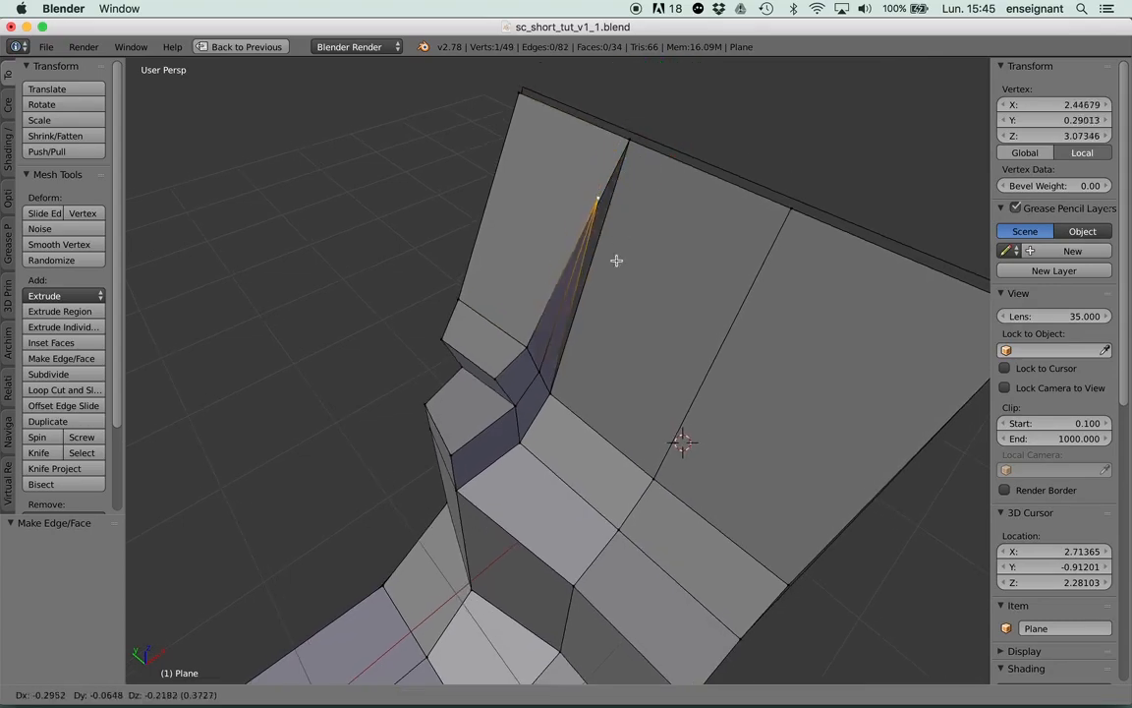
pyautogui.rightClick(590, 360)
pyautogui.hotkey('ctrl', 'z')
pyautogui.moveTo(605, 293); pyautogui.dragTo(625, 257, button='middle')
# Slide the wide wall's loop vertex away from the gap by a factor of 0.415, and slide the vertex below it the same way.
pyautogui.press('Tab')
pyautogui.moveTo(634, 356); pyautogui.dragTo(556, 321, button='middle')
pyautogui.press('Tab')
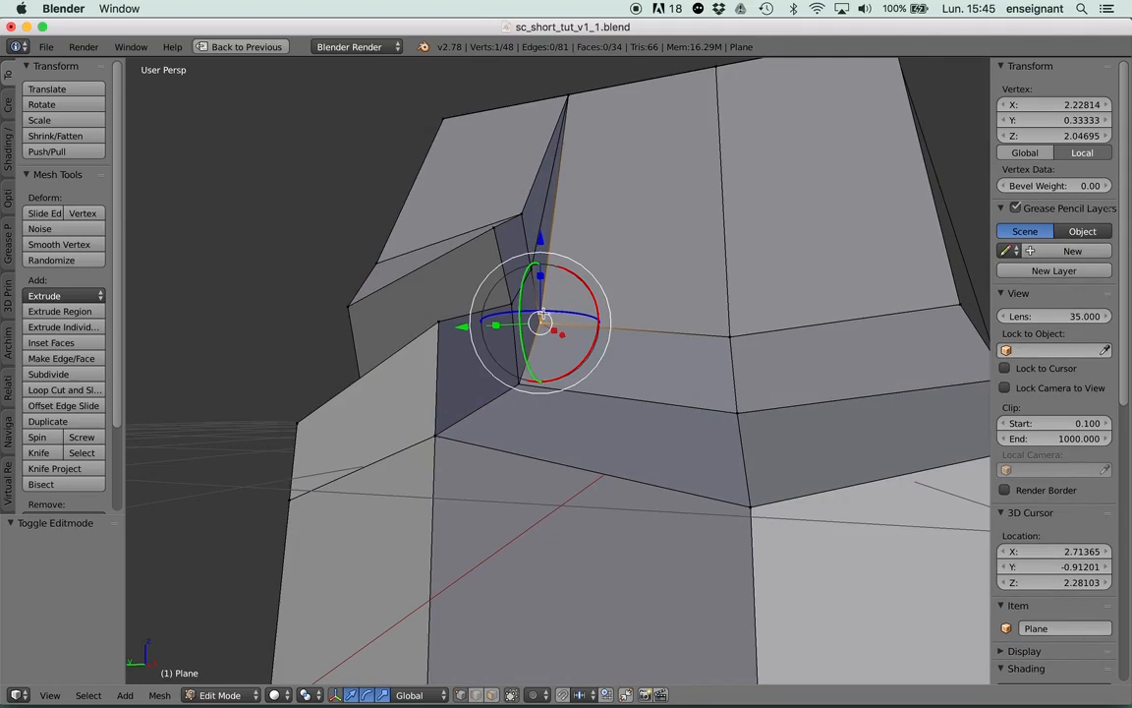
pyautogui.hotkey('shift', 'v')
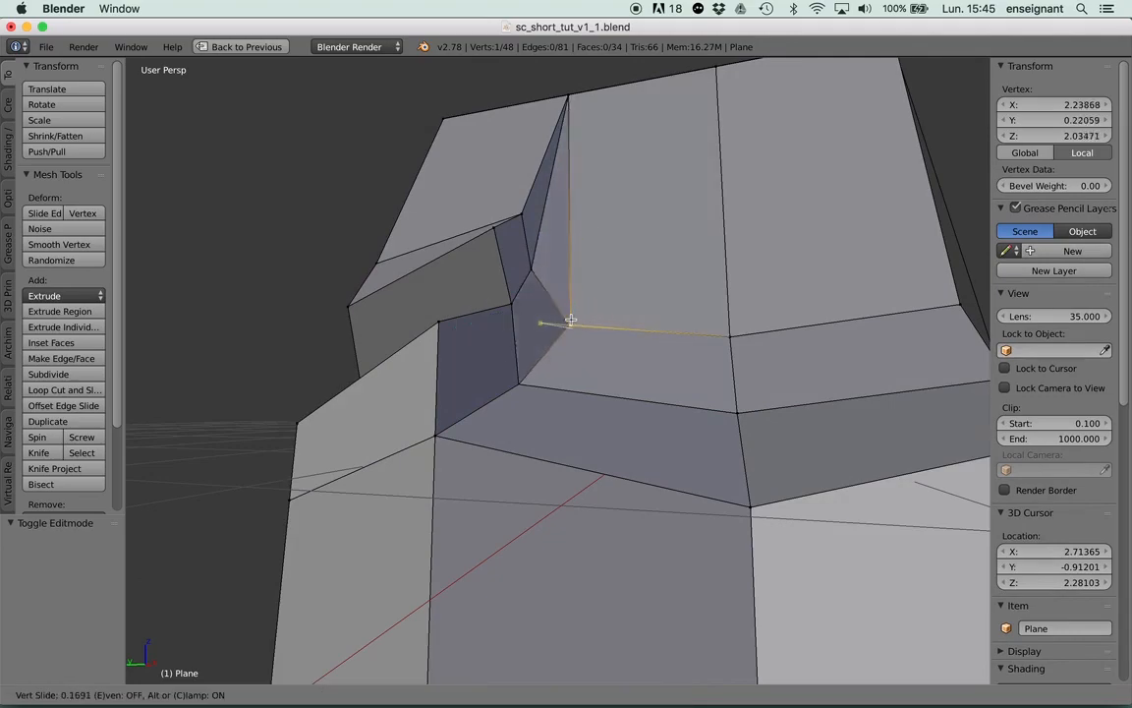
pyautogui.rightClick(641, 319)
pyautogui.moveTo(642, 319); pyautogui.dragTo(615, 339, button='middle')
pyautogui.hotkey('shift', 'v')
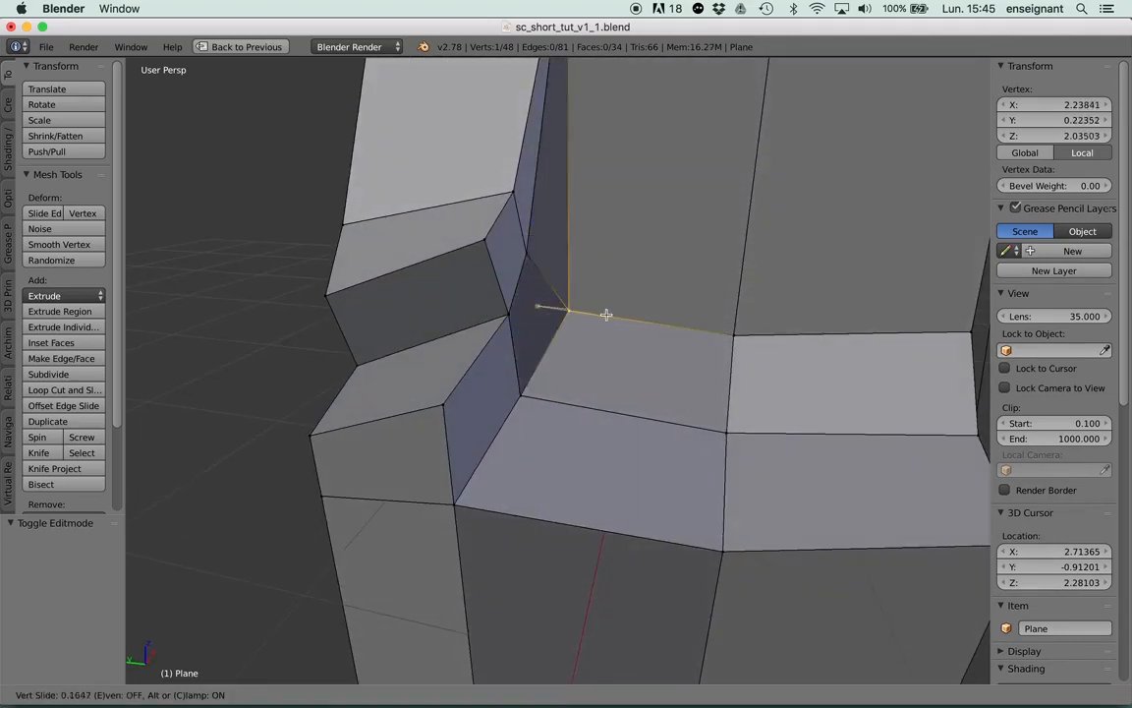
pyautogui.click(631, 322)
pyautogui.hotkey('shift', 'v')
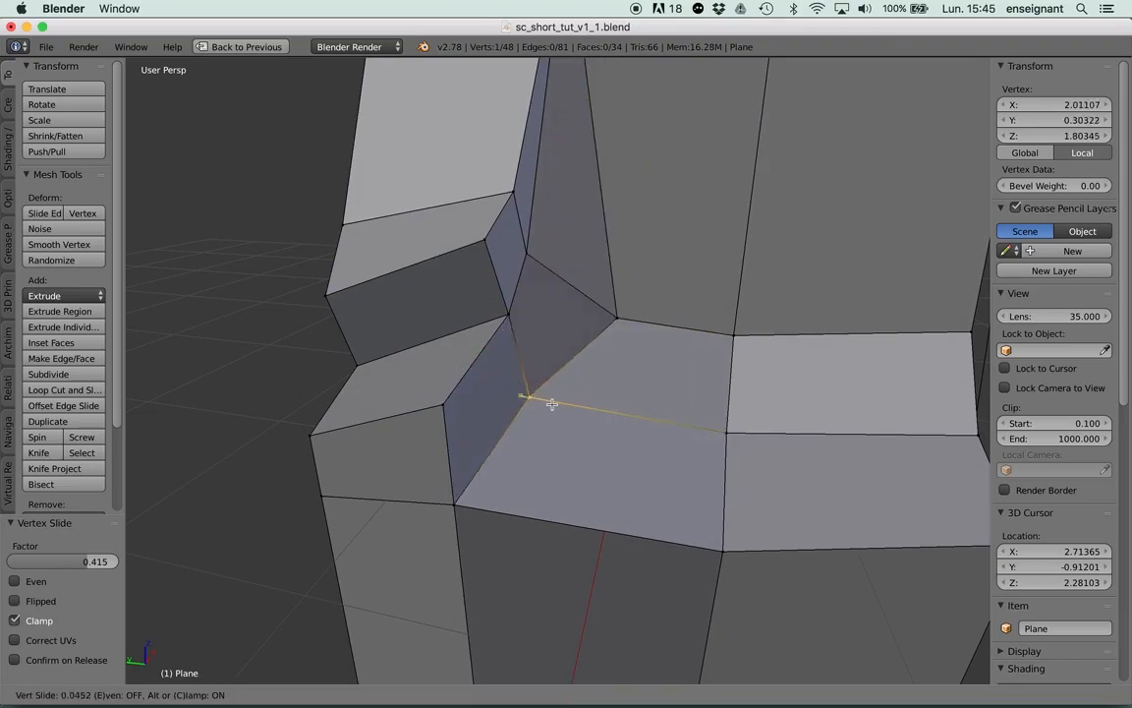
pyautogui.click(590, 468)
pyautogui.moveTo(589, 468); pyautogui.dragTo(587, 386, button='middle')
# Raise the raised ledge's two upper edge vertices along Z.
pyautogui.press('Tab')
pyautogui.moveTo(533, 298)
pyautogui.mouseDown(button='middle')
pyautogui.moveTo(548, 266)
pyautogui.moveTo(543, 298)
pyautogui.moveTo(450, 336)
pyautogui.moveTo(510, 245)
pyautogui.moveTo(521, 295)
pyautogui.mouseUp(button='middle')
pyautogui.press('Tab')
pyautogui.rightClick(469, 285)
pyautogui.keyDown('shift'); pyautogui.rightClick(525, 223); pyautogui.keyUp('shift')
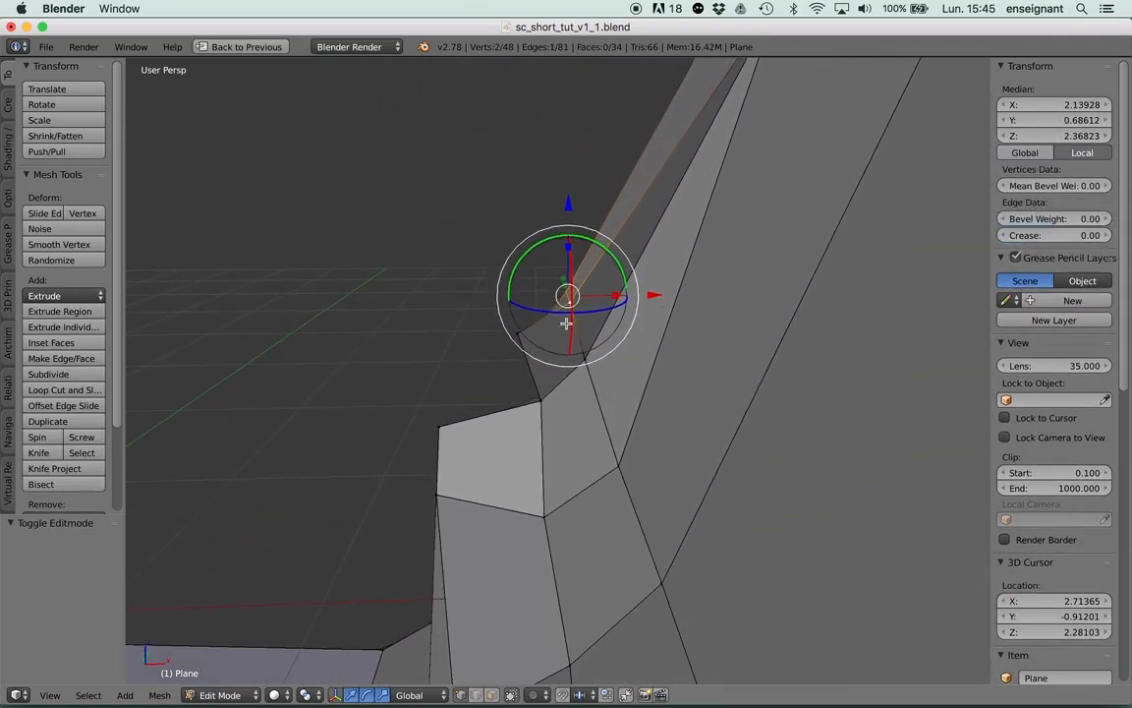
pyautogui.press('g')
pyautogui.rightClick(580, 277)
pyautogui.press('g')
pyautogui.press('z')
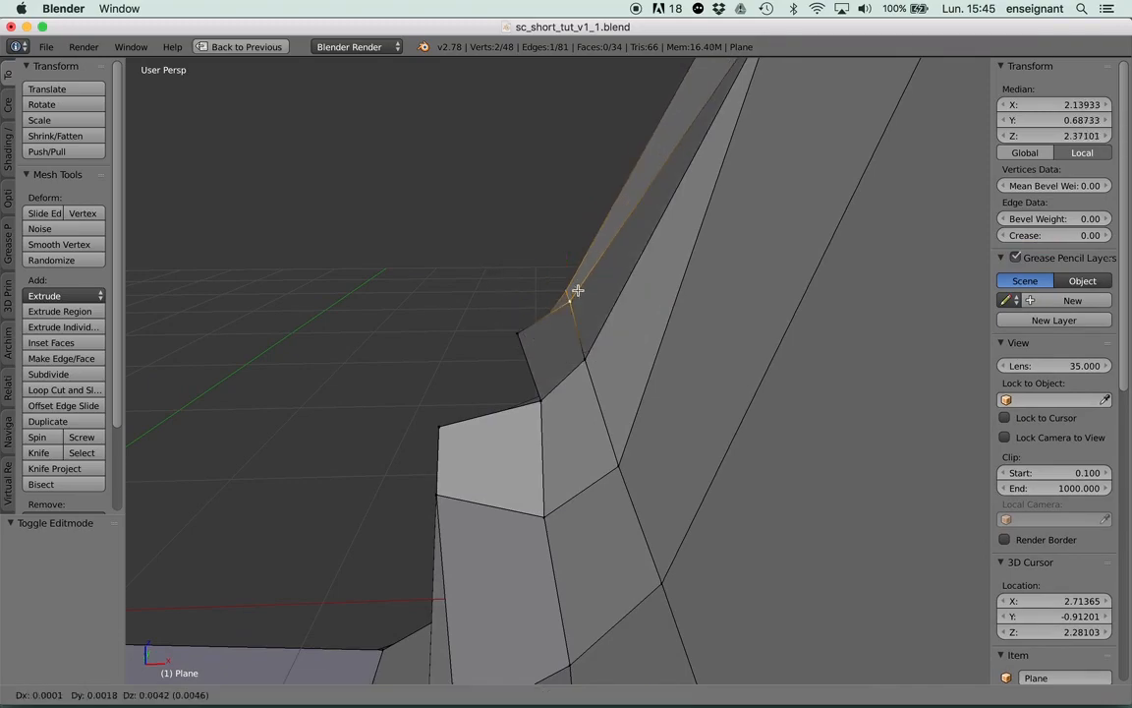
pyautogui.click(573, 246)
# Shift the ledge's upper edge outward along X, lower it -0.117 along Z, and check it against the concept sketch.
pyautogui.moveTo(572, 247); pyautogui.dragTo(531, 229, button='middle')
pyautogui.press('g')
pyautogui.press('x')
pyautogui.click(544, 228)
pyautogui.moveTo(503, 185); pyautogui.dragTo(505, 204)
pyautogui.press('super+Tab')
pyautogui.press('super+Tab')
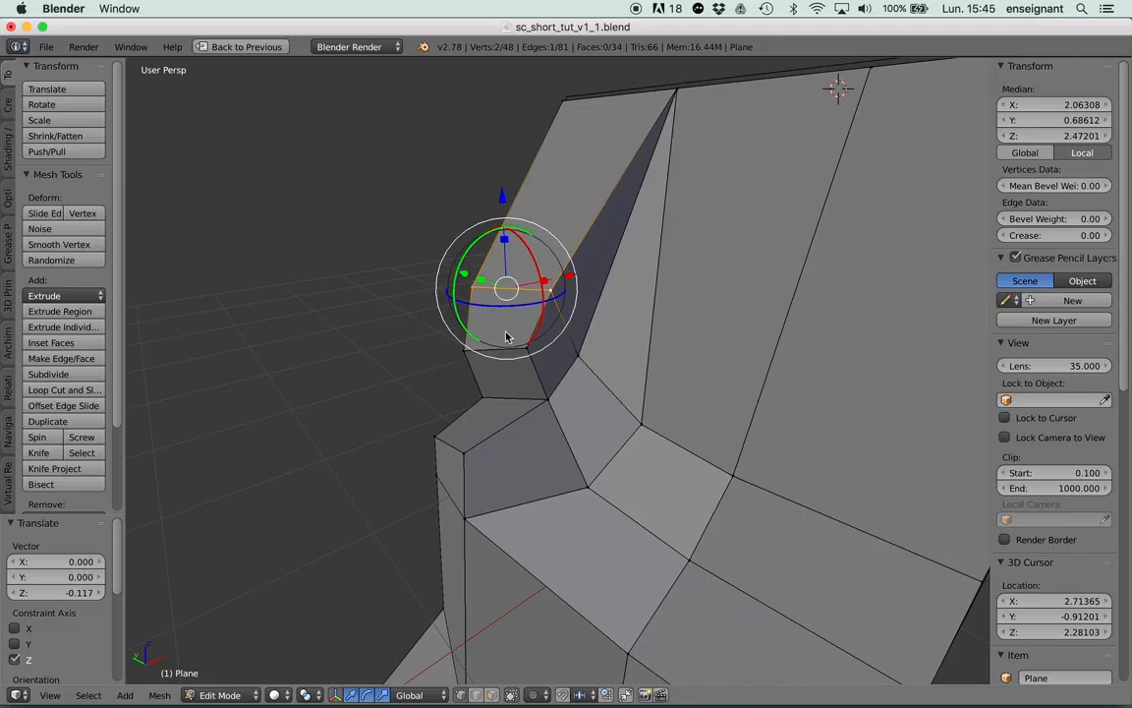
pyautogui.scroll(-2, 619, 246)
pyautogui.moveTo(619, 246); pyautogui.dragTo(577, 336, button='middle')
pyautogui.keyDown('alt'); pyautogui.rightClick(555, 270); pyautogui.keyUp('alt')
pyautogui.rightClick(505, 270)
pyautogui.keyDown('shift'); pyautogui.rightClick(573, 273); pyautogui.keyUp('shift')
pyautogui.press('a')
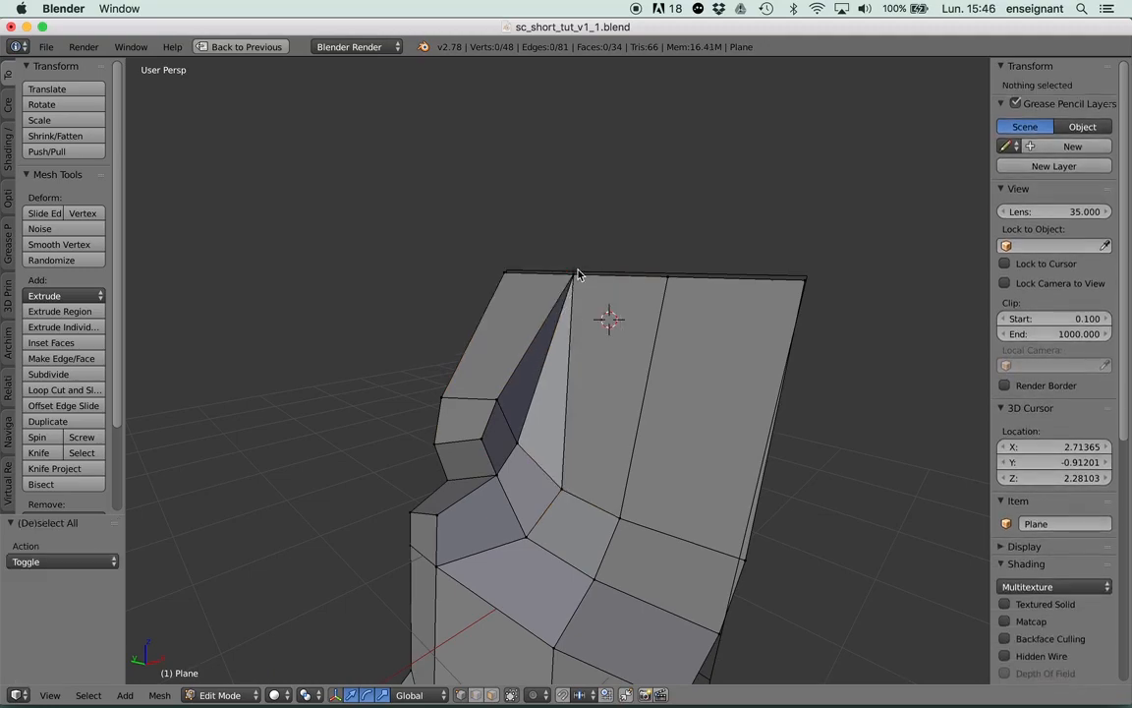
# Lower the wall's four top vertices along Z and move them -0.476 along X, using the concept sketch as reference.
pyautogui.rightClick(576, 274)
pyautogui.keyDown('shift'); pyautogui.rightClick(669, 281); pyautogui.keyUp('shift')
pyautogui.keyDown('shift'); pyautogui.rightClick(810, 283); pyautogui.keyUp('shift')
pyautogui.keyDown('shift'); pyautogui.rightClick(509, 265); pyautogui.keyUp('shift')
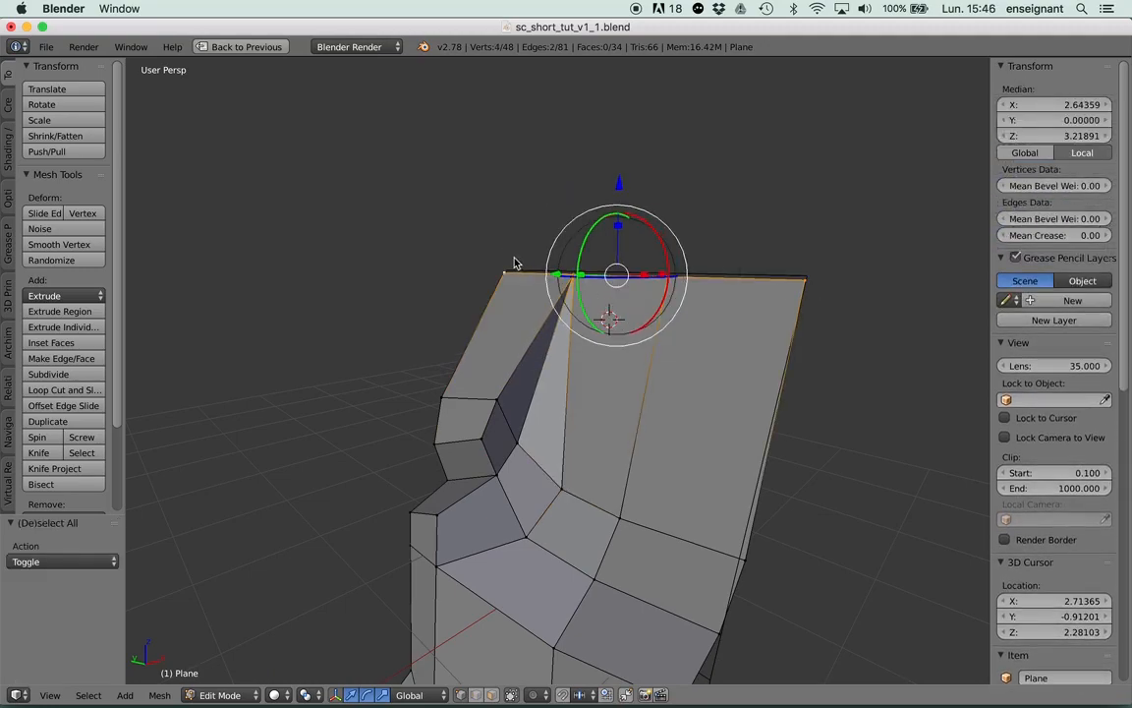
pyautogui.press('super+Tab')
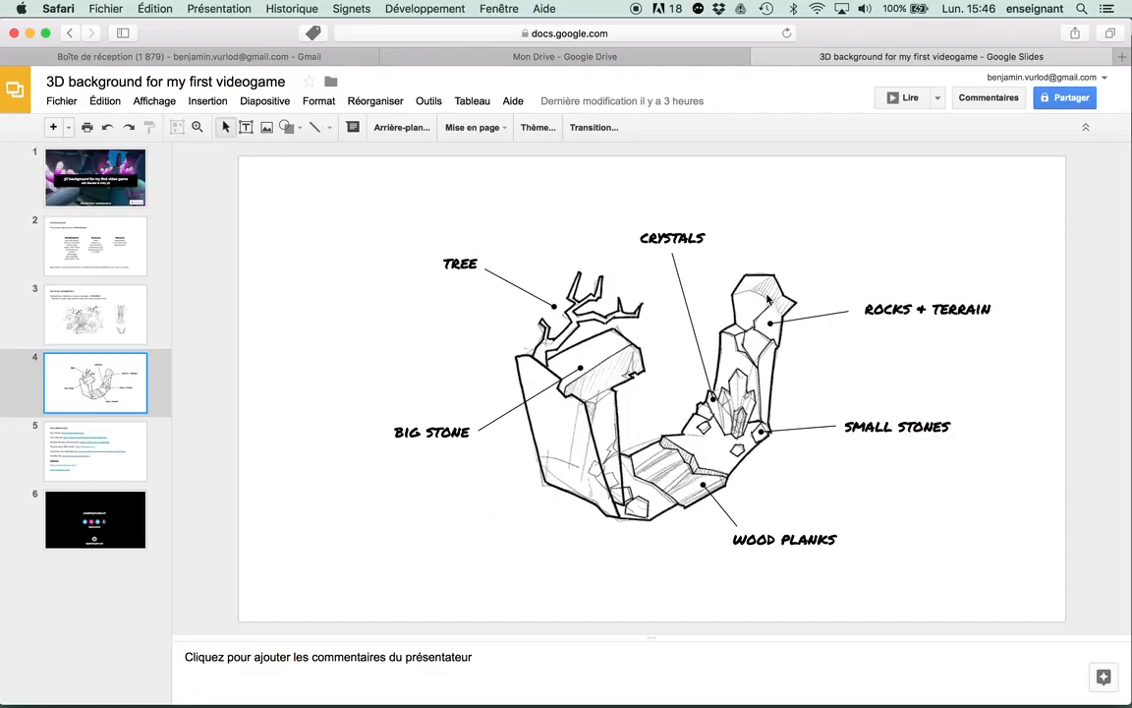
pyautogui.press('super+Tab')
pyautogui.moveTo(513, 308); pyautogui.dragTo(593, 234, button='middle')
pyautogui.moveTo(612, 188); pyautogui.dragTo(612, 288)
pyautogui.moveTo(571, 336); pyautogui.dragTo(560, 363, button='middle')
pyautogui.moveTo(646, 356); pyautogui.dragTo(589, 344)
pyautogui.moveTo(589, 343); pyautogui.dragTo(582, 301, button='middle')
# Merge the two separated vertices at the top of the former gap using At Last.
pyautogui.rightClick(546, 401)
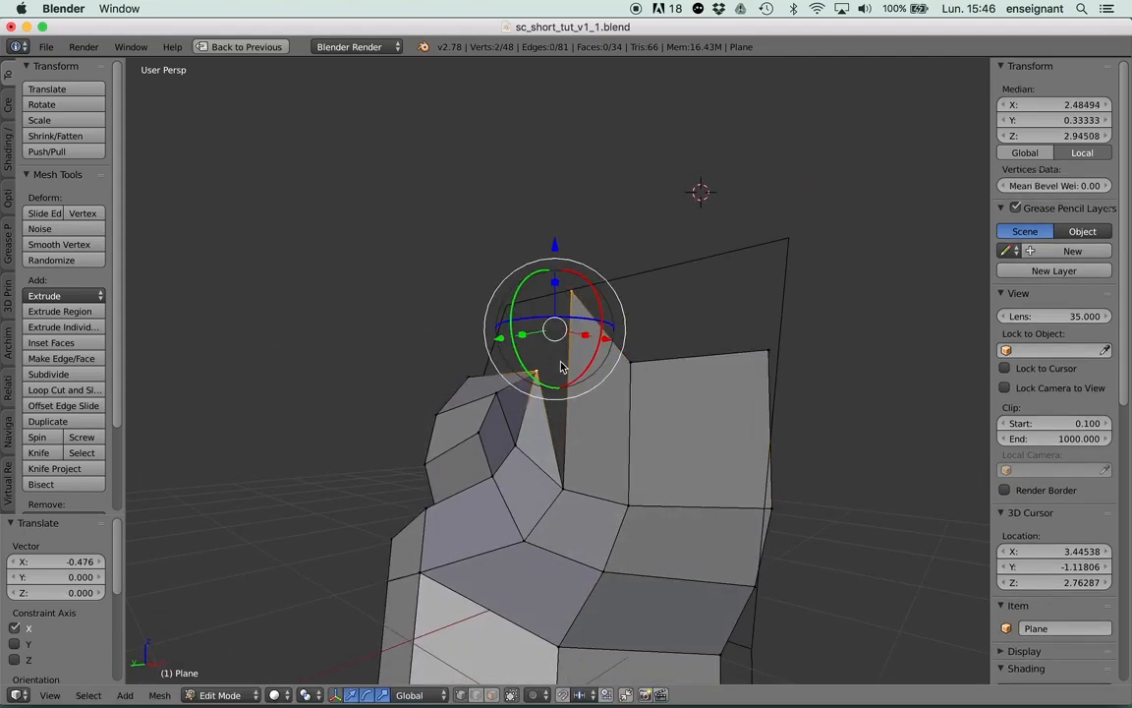
pyautogui.hotkey('alt', 'm')
pyautogui.click(562, 365)
pyautogui.moveTo(562, 366); pyautogui.dragTo(585, 372, button='middle')
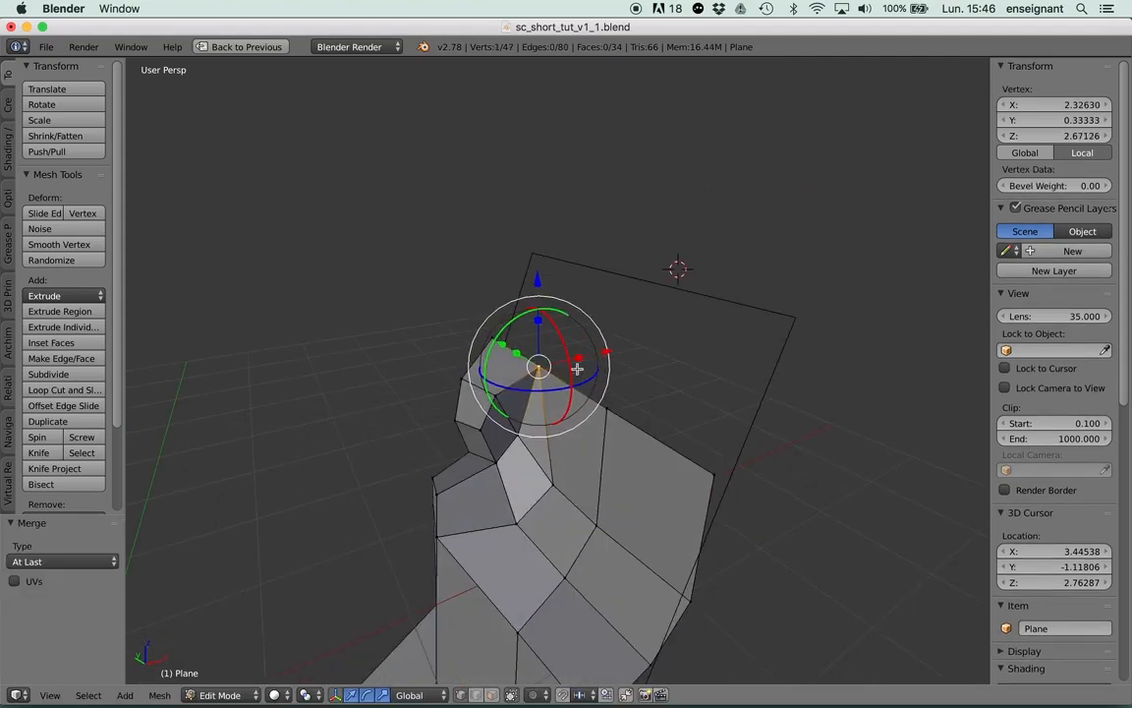
# Extrude the wall's three top edges 0.665 along Z and shift the new edges about 0.13 along X.
pyautogui.click(475, 694)
pyautogui.rightClick(522, 348)
pyautogui.keyDown('shift'); pyautogui.rightClick(573, 373); pyautogui.keyUp('shift')
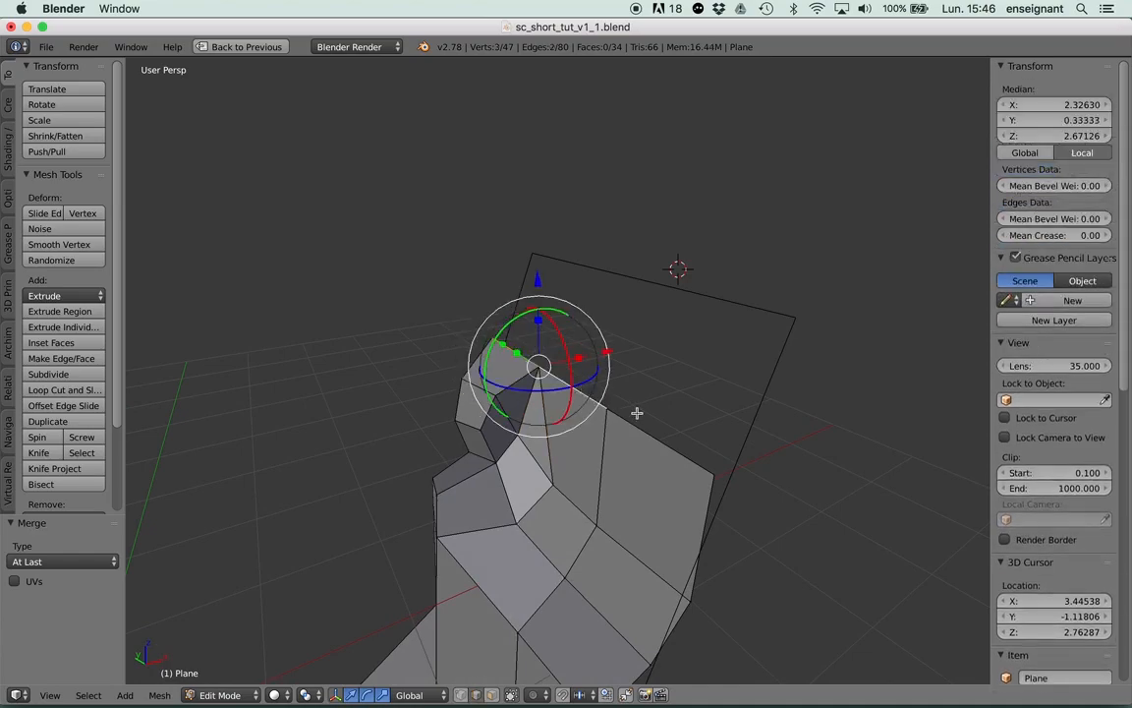
pyautogui.keyDown('shift'); pyautogui.rightClick(640, 419); pyautogui.keyUp('shift')
pyautogui.moveTo(640, 421); pyautogui.dragTo(644, 395, button='middle')
pyautogui.press('e')
pyautogui.press('z')
pyautogui.click(624, 315)
pyautogui.moveTo(624, 316); pyautogui.dragTo(634, 310, button='middle')
pyautogui.press('g')
pyautogui.press('x')
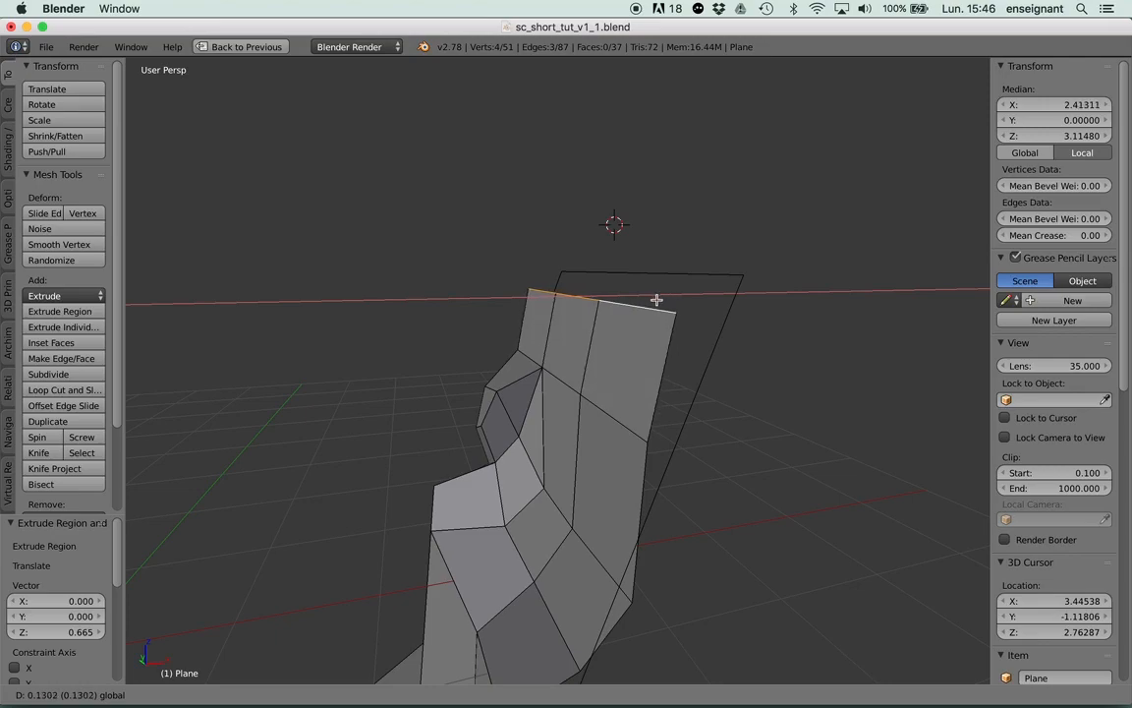
pyautogui.click(655, 298)
# Extrude the top edges along X into a flat cap and raise its outer edge 0.189 along Z.
pyautogui.press('e')
pyautogui.press('x')
pyautogui.press('Escape')
pyautogui.press('g')
pyautogui.press('z')
pyautogui.click(676, 187)
# Switch to face selection and select the cap's end face above the narrow strip.
pyautogui.moveTo(575, 422); pyautogui.dragTo(640, 499, button='middle')
pyautogui.click(493, 694)
pyautogui.moveTo(551, 499); pyautogui.dragTo(557, 374, button='middle')
pyautogui.rightClick(562, 243)
pyautogui.press('e')
pyautogui.press('z')
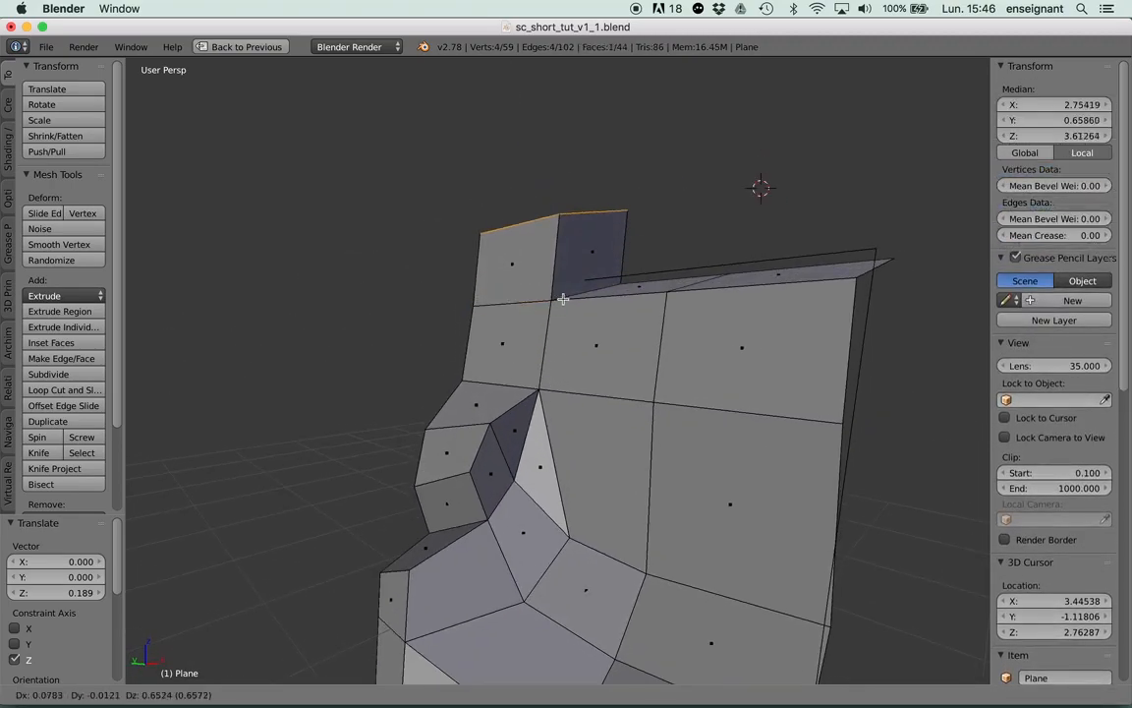
pyautogui.press('Escape')
pyautogui.moveTo(521, 309); pyautogui.dragTo(566, 371, button='middle')
pyautogui.press('g')
pyautogui.press('z')
pyautogui.press('Escape')
pyautogui.hotkey('ctrl', 'z')
# Extrude the selected end face and raise it along Z to form a taller block.
pyautogui.press('e')
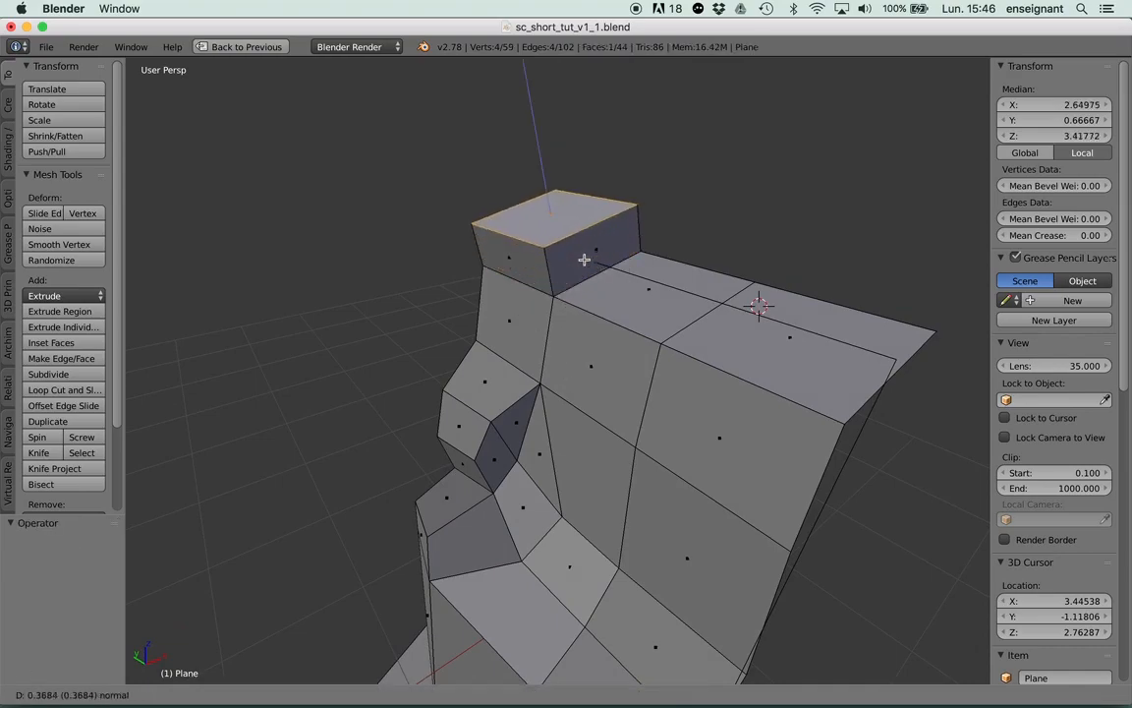
pyautogui.press('Escape')
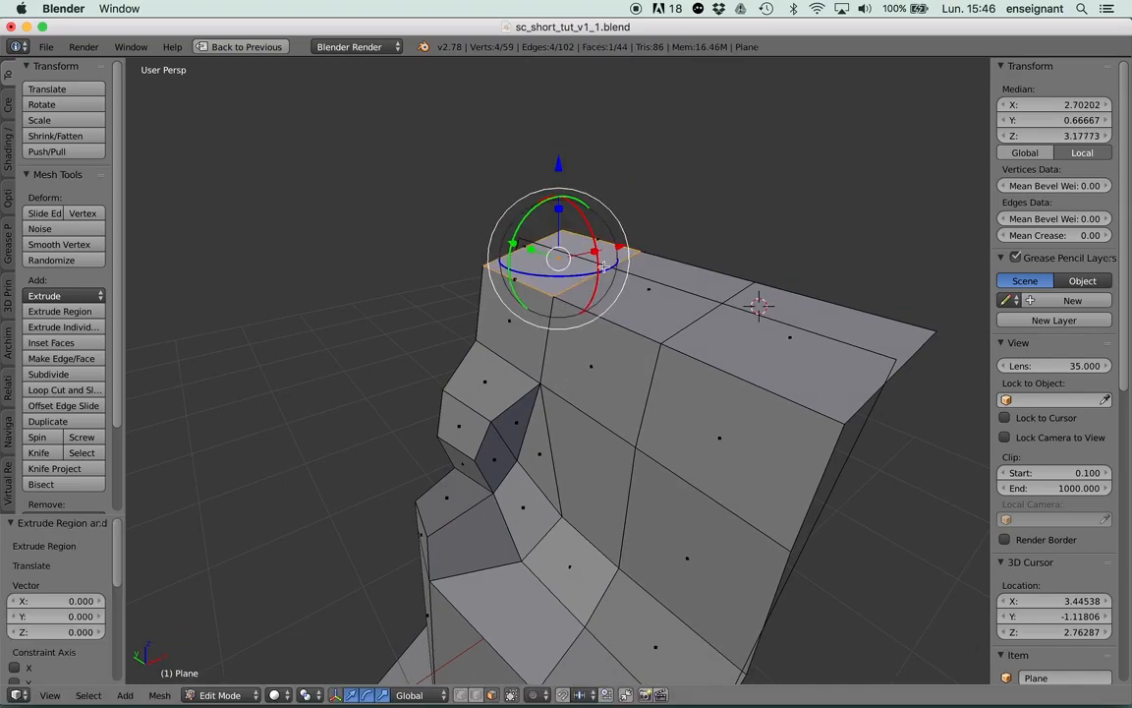
pyautogui.press('g')
pyautogui.press('z')
pyautogui.click(581, 210)
pyautogui.moveTo(579, 226)
pyautogui.mouseDown(button='middle')
pyautogui.moveTo(576, 196)
pyautogui.moveTo(596, 278)
pyautogui.moveTo(591, 214)
pyautogui.mouseUp(button='middle')
# Slide the front top edge of the raised block twice, the first time by a factor of 0.335, to taper the block.
pyautogui.click(477, 694)
pyautogui.moveTo(592, 330); pyautogui.dragTo(598, 376, button='middle')
pyautogui.rightClick(581, 236)
pyautogui.moveTo(581, 234); pyautogui.dragTo(554, 156, button='middle')
pyautogui.press('g')
pyautogui.press('g')
pyautogui.click(598, 245)
pyautogui.press('g')
pyautogui.press('g')
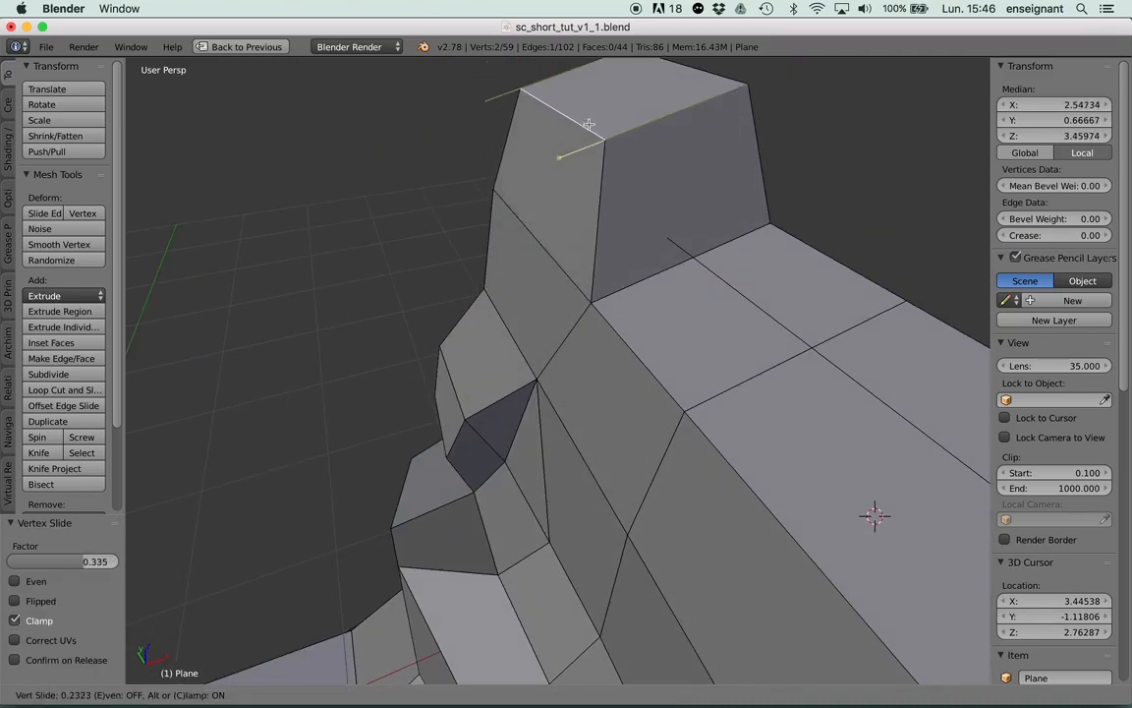
pyautogui.click(608, 116)
pyautogui.moveTo(619, 246); pyautogui.dragTo(603, 334, button='middle')
pyautogui.press('Tab')
pyautogui.scroll(-3, 610, 263)
# Slide the lower cap's middle front vertex back by a factor of 0.343 and its end corner vertex by 0.451.
pyautogui.press('Tab')
pyautogui.scroll(2, 622, 397)
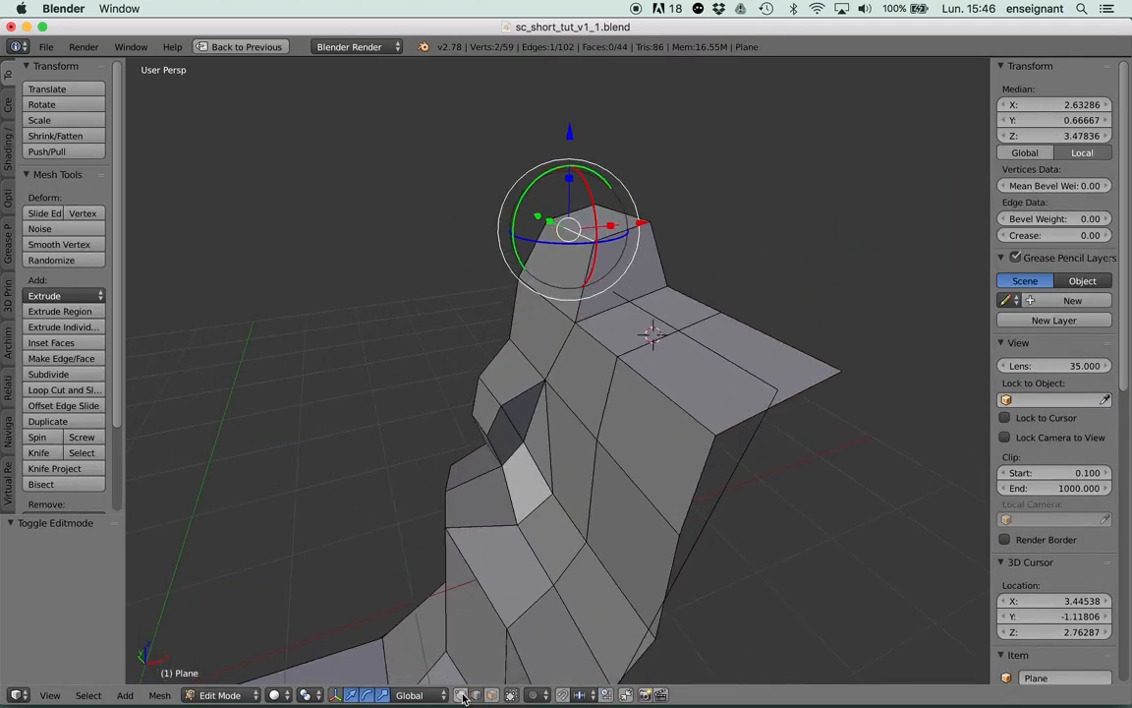
pyautogui.rightClick(572, 322)
pyautogui.hotkey('shift', 'v')
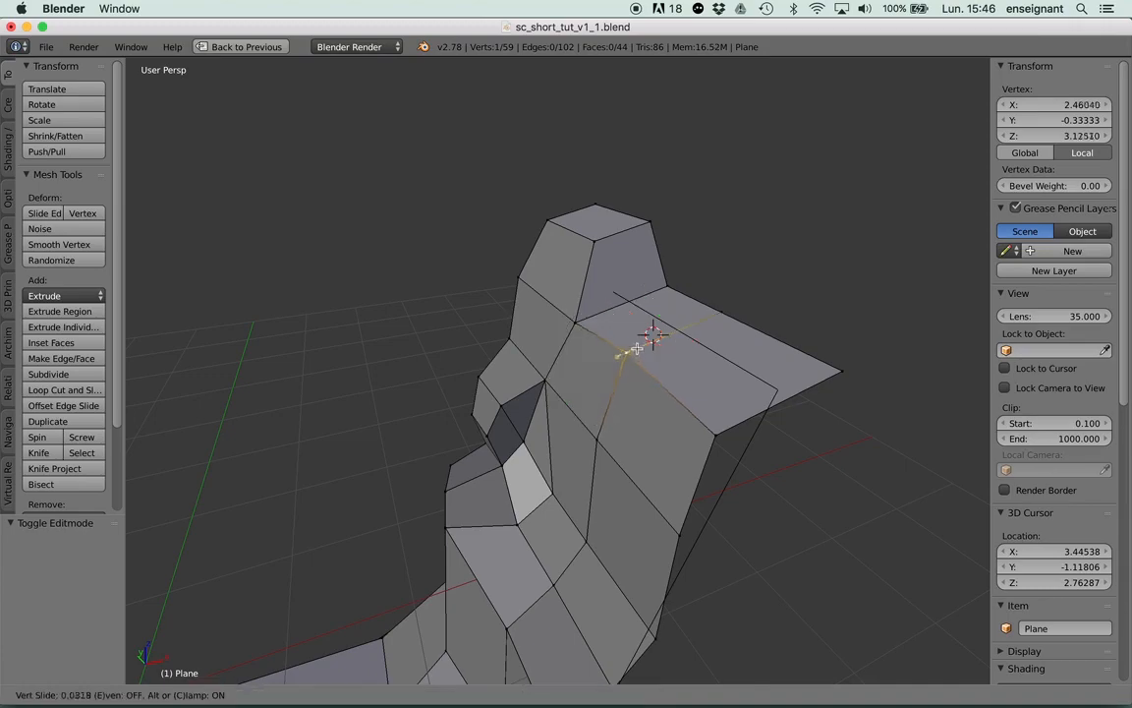
pyautogui.click(665, 340)
pyautogui.moveTo(609, 455); pyautogui.dragTo(706, 330, button='middle')
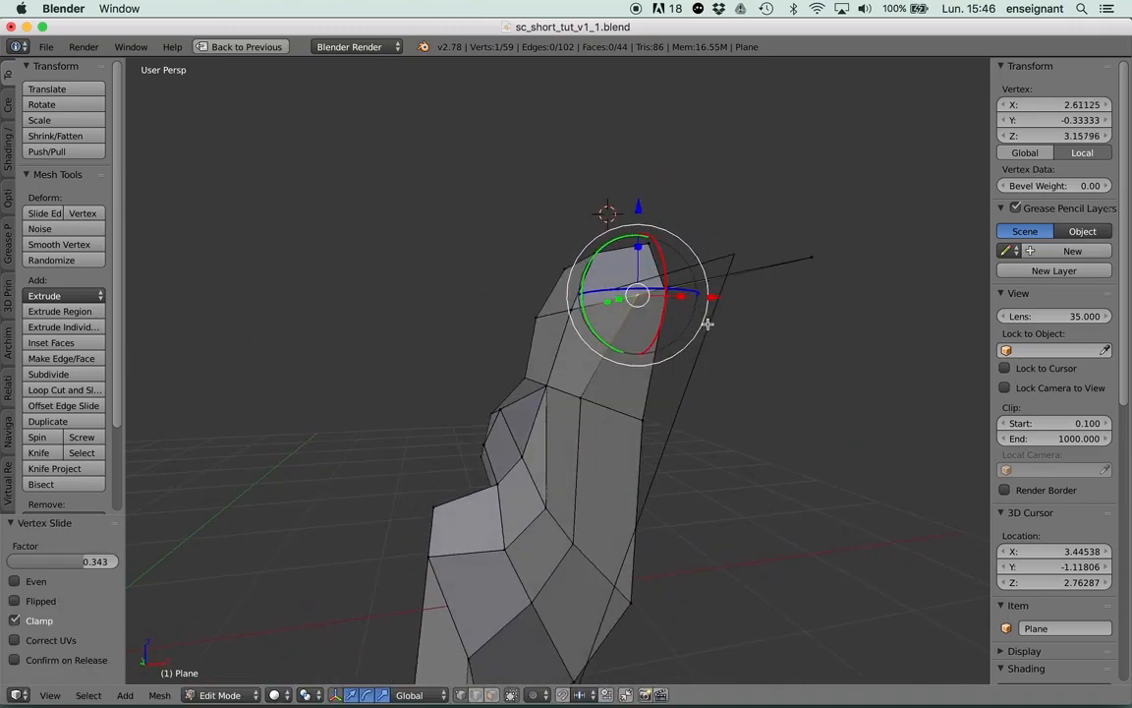
pyautogui.moveTo(672, 284); pyautogui.dragTo(634, 355, button='middle')
pyautogui.rightClick(725, 439)
pyautogui.hotkey('shift', 'v')
pyautogui.click(761, 405)
# Lower the cap's middle front and rear vertices -0.284 along Z and compare the shape with the concept sketch.
pyautogui.moveTo(760, 405); pyautogui.dragTo(648, 344, button='middle')
pyautogui.keyDown('shift'); pyautogui.rightClick(602, 291); pyautogui.keyUp('shift')
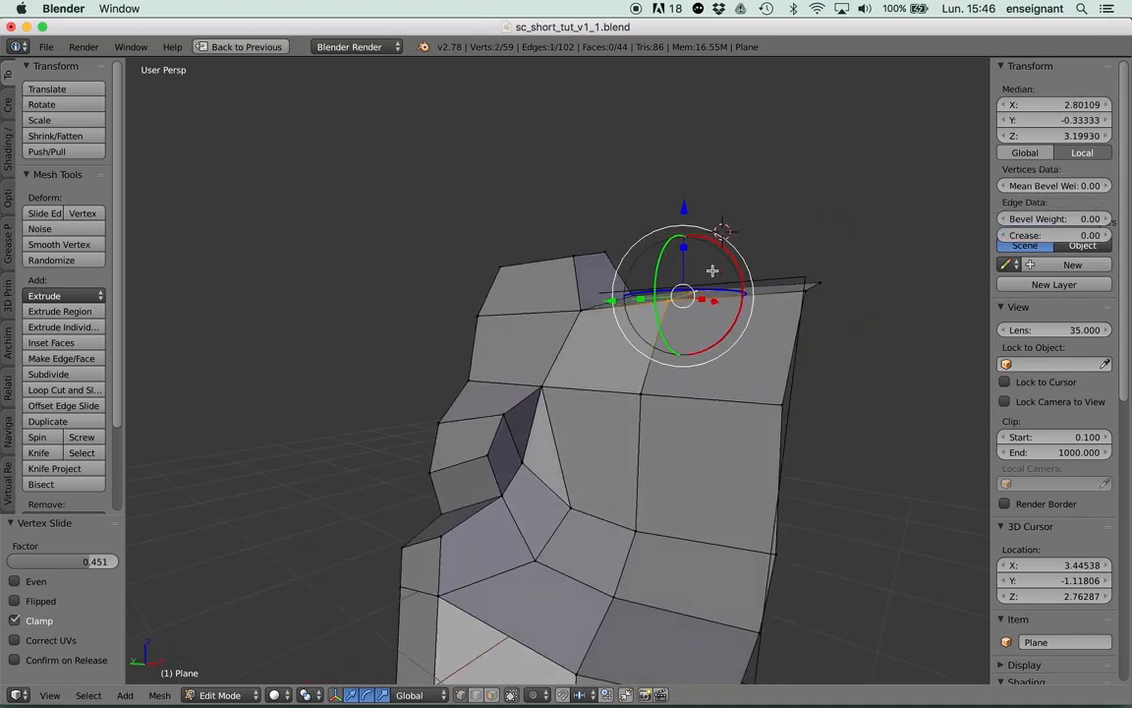
pyautogui.moveTo(685, 209); pyautogui.dragTo(685, 238)
pyautogui.moveTo(685, 237)
pyautogui.mouseDown(button='middle')
pyautogui.moveTo(639, 305)
pyautogui.moveTo(667, 245)
pyautogui.moveTo(684, 267)
pyautogui.moveTo(637, 216)
pyautogui.moveTo(578, 258)
pyautogui.moveTo(565, 241)
pyautogui.moveTo(565, 192)
pyautogui.mouseUp(button='middle')
pyautogui.press('super+Tab')
pyautogui.press('super+Tab')
# Move the two rear vertices on the raised block's inner side -0.307 along Y.
pyautogui.rightClick(533, 227)
pyautogui.keyDown('shift'); pyautogui.rightClick(565, 191); pyautogui.keyUp('shift')
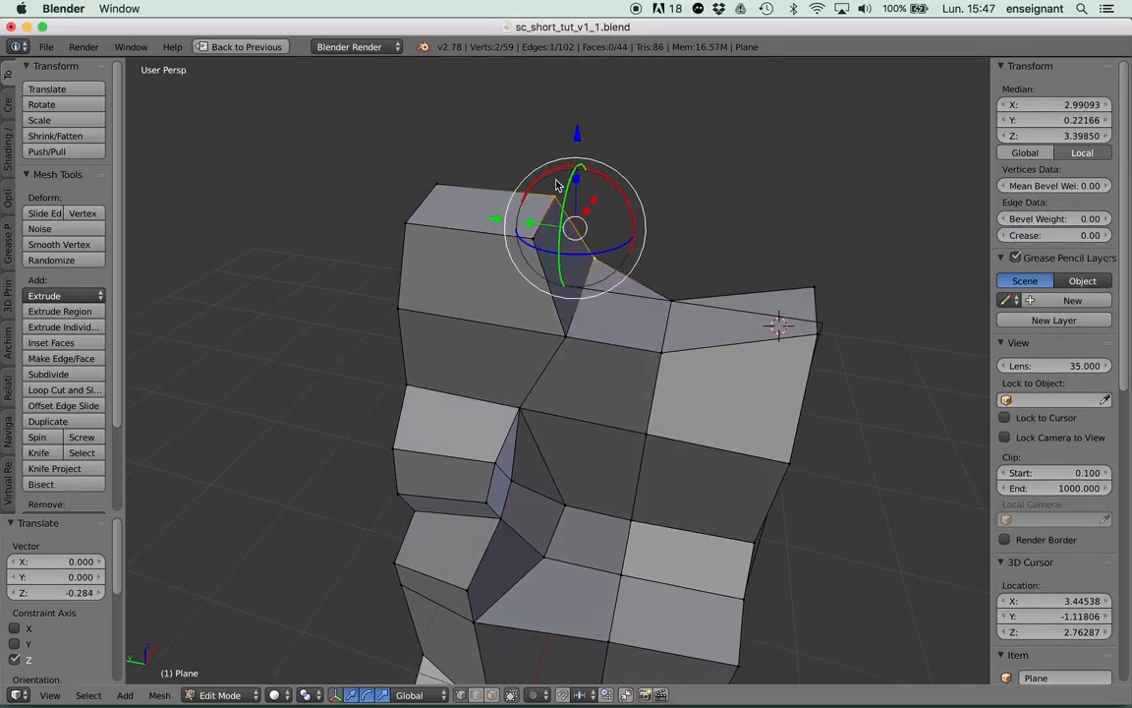
pyautogui.moveTo(494, 222); pyautogui.dragTo(535, 233)
# Slide the two front top vertices of the raised block down along their vertical edges.
pyautogui.rightClick(535, 242)
pyautogui.moveTo(553, 307); pyautogui.dragTo(529, 276, button='middle')
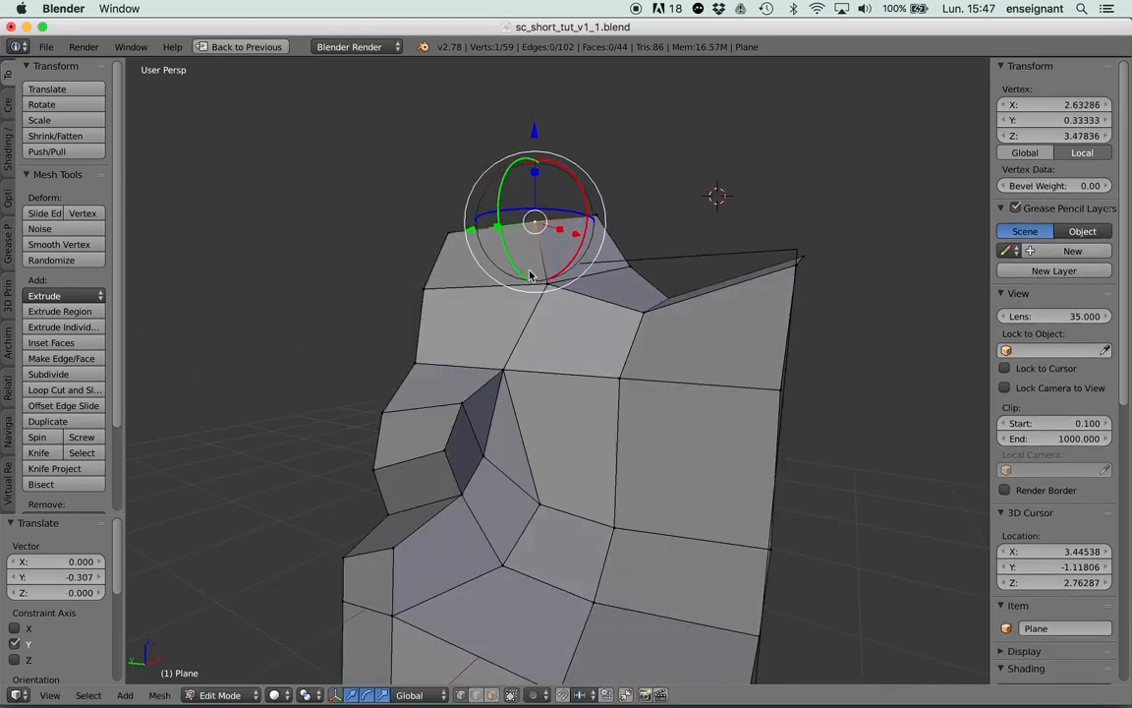
pyautogui.keyDown('shift'); pyautogui.rightClick(482, 213); pyautogui.keyUp('shift')
pyautogui.press('g')
pyautogui.press('g')
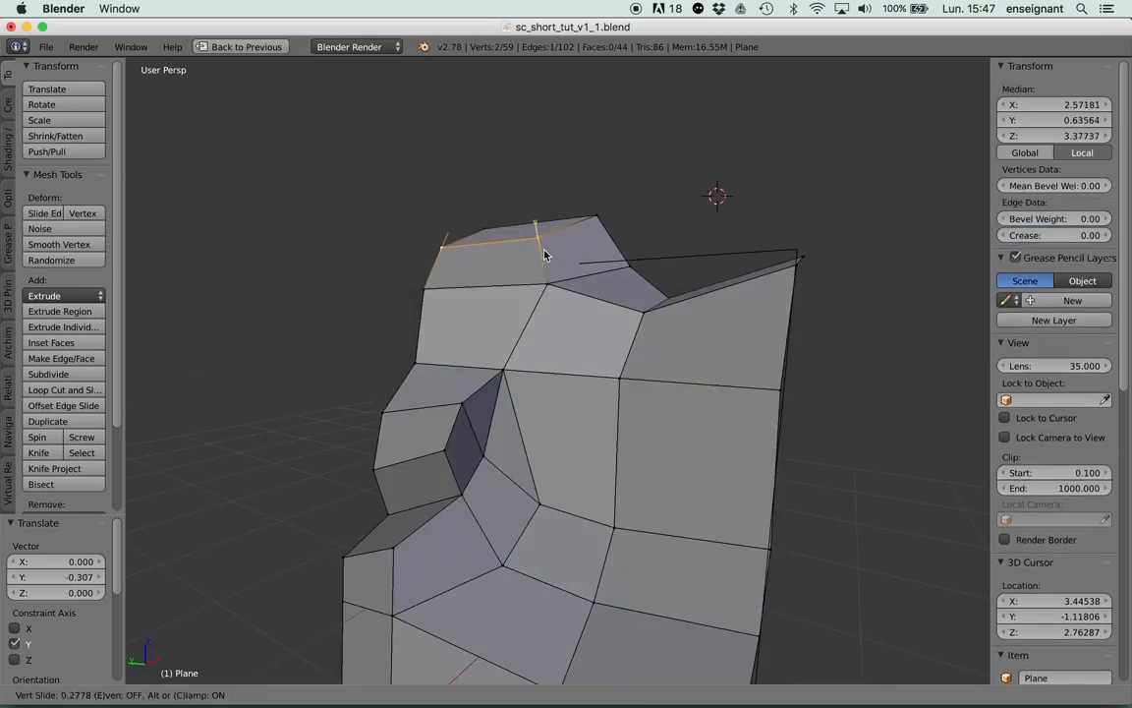
pyautogui.click(549, 251)
# Raise the two outer top vertices of the block along Z into a sloping peak and check the overall shape.
pyautogui.moveTo(539, 223); pyautogui.dragTo(563, 246, button='middle')
pyautogui.rightClick(431, 203)
pyautogui.keyDown('shift'); pyautogui.rightClick(408, 245); pyautogui.keyUp('shift')
pyautogui.moveTo(482, 254)
pyautogui.mouseDown(button='middle')
pyautogui.moveTo(468, 218)
pyautogui.moveTo(545, 233)
pyautogui.moveTo(468, 262)
pyautogui.mouseUp(button='middle')
pyautogui.press('g')
pyautogui.press('z')
pyautogui.click(467, 186)
pyautogui.press('Tab')
pyautogui.scroll(-2, 531, 300)
pyautogui.scroll(3, 590, 338)
pyautogui.moveTo(647, 273); pyautogui.dragTo(611, 331, button='middle')
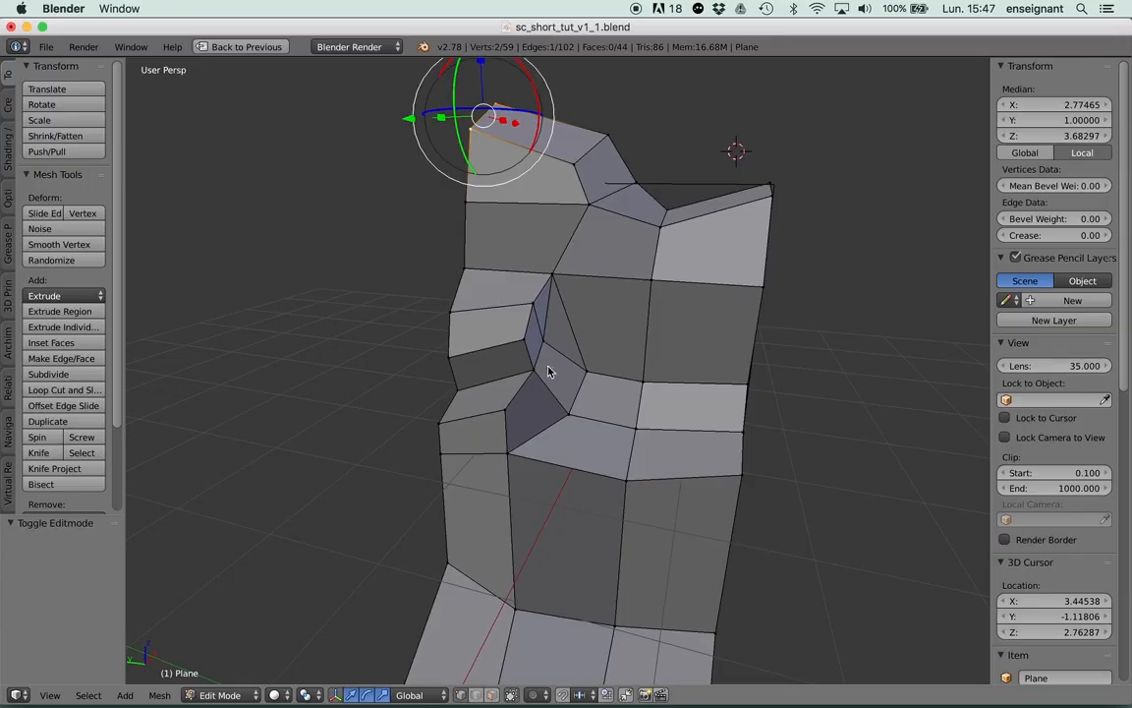
# Knife-cut a new edge from the ledge's middle rear vertex over its front edge to the vertex at the wall's foot.
pyautogui.moveTo(548, 371); pyautogui.dragTo(558, 255, button='middle')
pyautogui.press('Tab')
pyautogui.press('Tab')
pyautogui.rightClick(600, 370)
pyautogui.press('k')
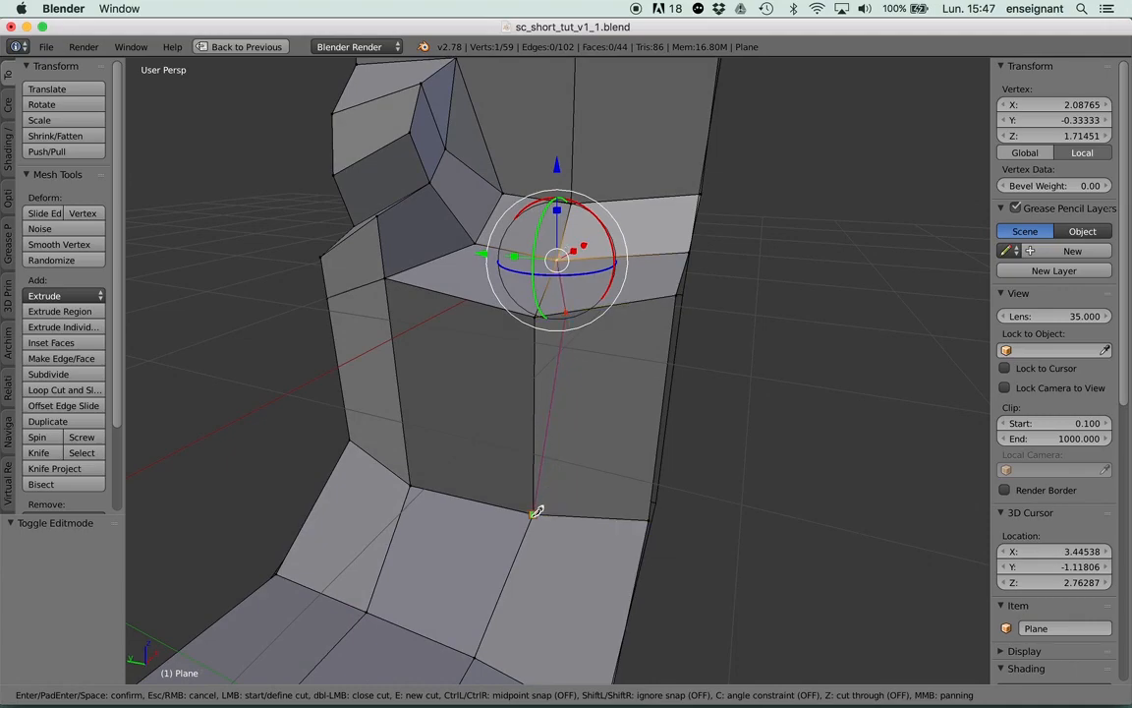
pyautogui.press('Return')
# Move a vertex at the top of the new cut along X and Z to start a recess in the ledge's front edge.
pyautogui.moveTo(591, 462); pyautogui.dragTo(515, 366, button='middle')
pyautogui.rightClick(543, 264)
pyautogui.moveTo(580, 337); pyautogui.dragTo(543, 354)
pyautogui.moveTo(543, 354); pyautogui.dragTo(568, 320, button='middle')
pyautogui.moveTo(475, 213); pyautogui.dragTo(481, 247)
pyautogui.moveTo(489, 341); pyautogui.dragTo(454, 338, button='middle')
pyautogui.moveTo(546, 376); pyautogui.dragTo(603, 364)
pyautogui.moveTo(603, 364); pyautogui.dragTo(579, 312, button='middle')
pyautogui.moveTo(507, 307); pyautogui.dragTo(478, 304)
# Check the recess and reposition the ledge's middle front vertex along X and Z, finishing with a -0.089 shift along X.
pyautogui.moveTo(570, 312); pyautogui.dragTo(580, 381, button='middle')
pyautogui.press('Tab')
pyautogui.press('Tab')
pyautogui.moveTo(561, 369); pyautogui.dragTo(539, 350)
pyautogui.moveTo(538, 265); pyautogui.dragTo(539, 228)
pyautogui.moveTo(539, 227); pyautogui.dragTo(590, 337, button='middle')
pyautogui.moveTo(583, 319); pyautogui.dragTo(563, 321)
pyautogui.moveTo(564, 321); pyautogui.dragTo(561, 286, button='middle')
# Knife-cut a second edge beside the recess from the ledge's middle rear vertex over its front edge to the wall's foot.
pyautogui.press('k')
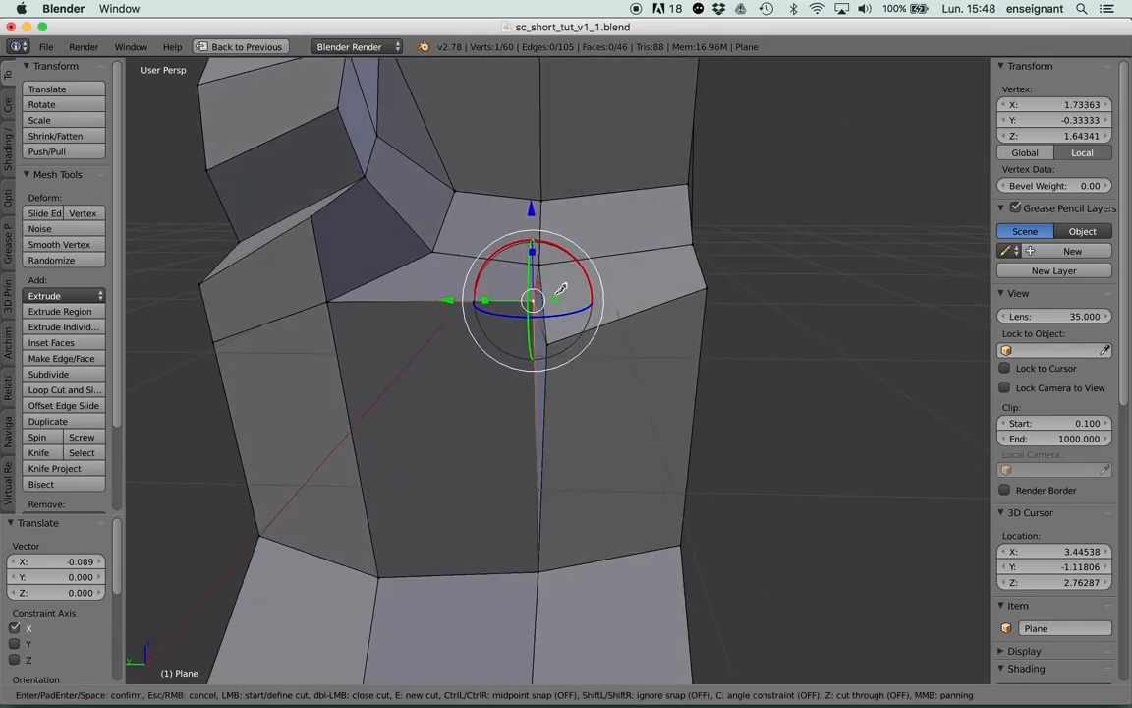
pyautogui.click(538, 571)
pyautogui.press('Return')
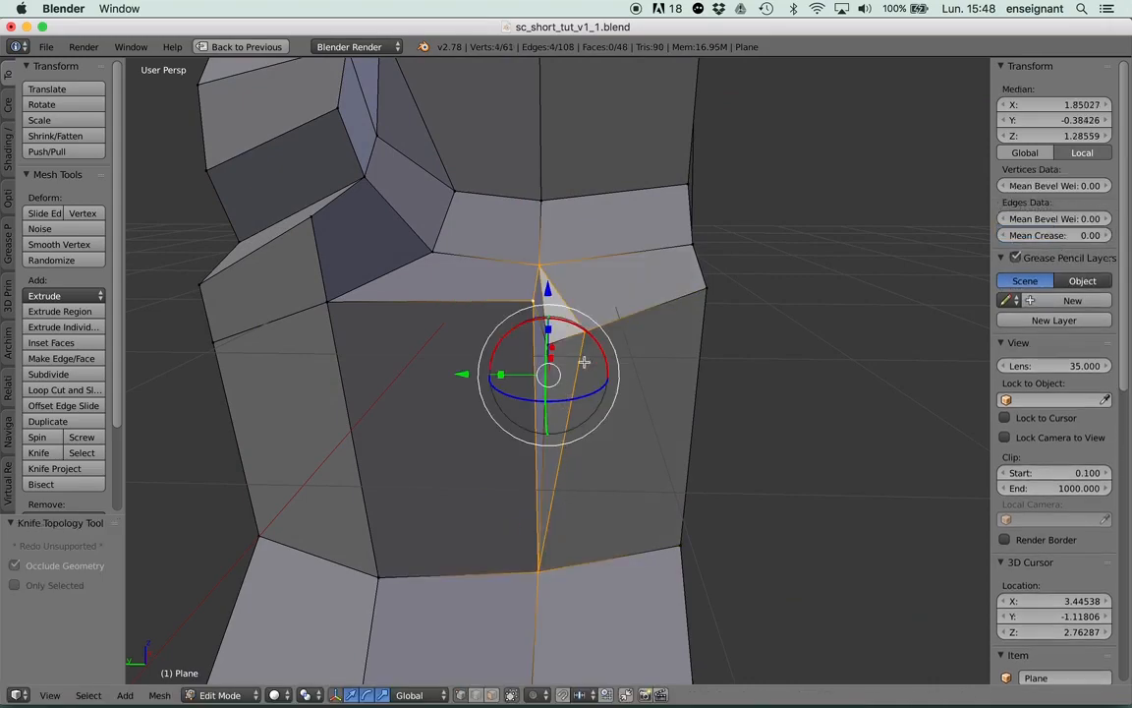
# Move the top vertex of the second cut -0.099 along X and adjust its height along Z.
pyautogui.rightClick(584, 333)
pyautogui.moveTo(585, 333); pyautogui.dragTo(531, 288, button='middle')
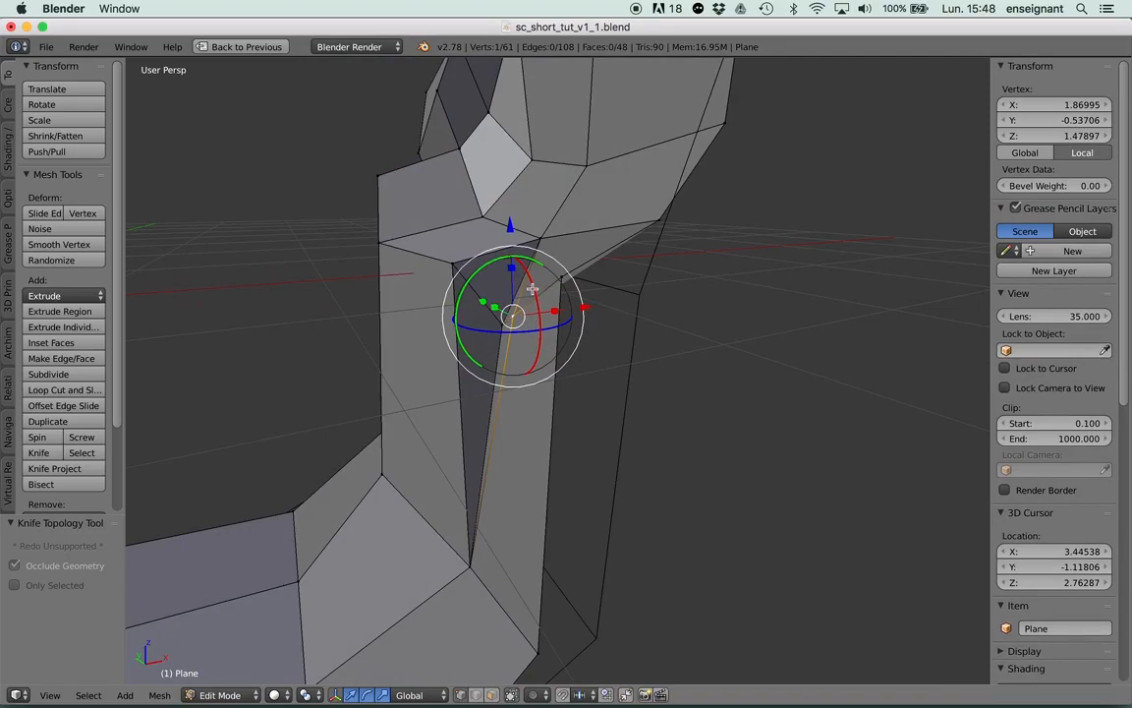
pyautogui.click(525, 236)
pyautogui.moveTo(526, 236); pyautogui.dragTo(519, 351, button='middle')
pyautogui.moveTo(565, 322); pyautogui.dragTo(540, 327)
pyautogui.moveTo(540, 327); pyautogui.dragTo(586, 184, button='middle')
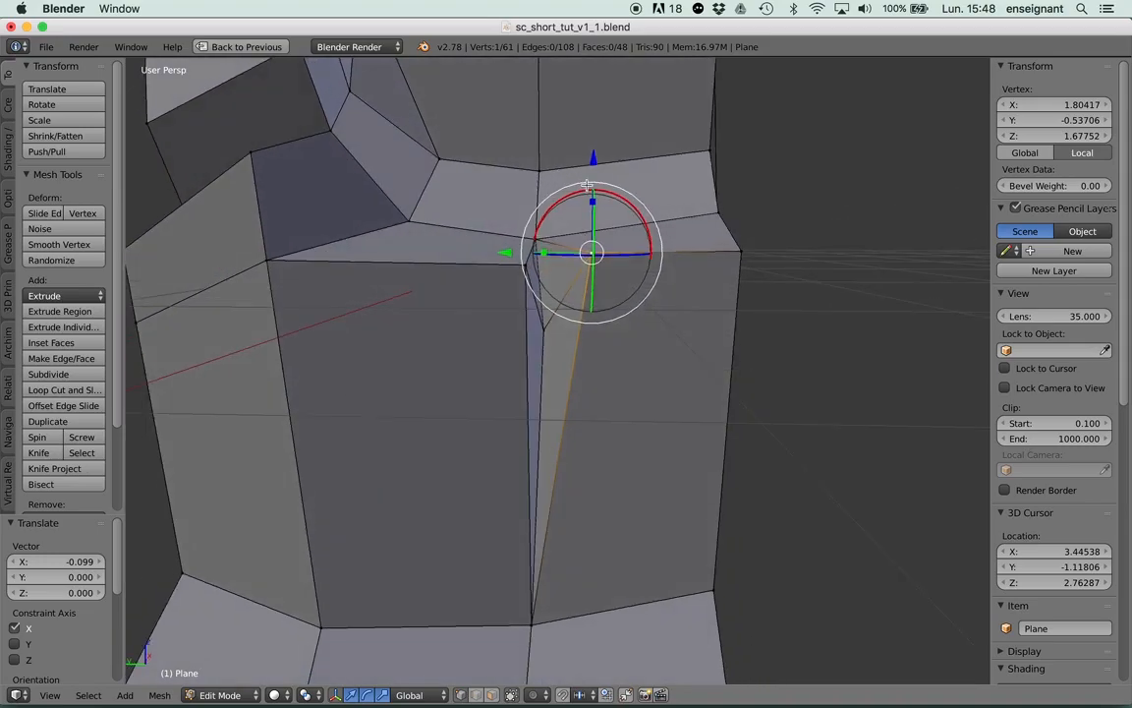
pyautogui.moveTo(592, 150); pyautogui.dragTo(595, 190)
# Raise the crevice's middle top vertex 0.137 along Z and shift all three of its top vertices along Y.
pyautogui.rightClick(550, 323)
pyautogui.moveTo(542, 235); pyautogui.dragTo(543, 214)
pyautogui.keyDown('shift'); pyautogui.rightClick(531, 264); pyautogui.keyUp('shift')
pyautogui.keyDown('shift'); pyautogui.rightClick(595, 279); pyautogui.keyUp('shift')
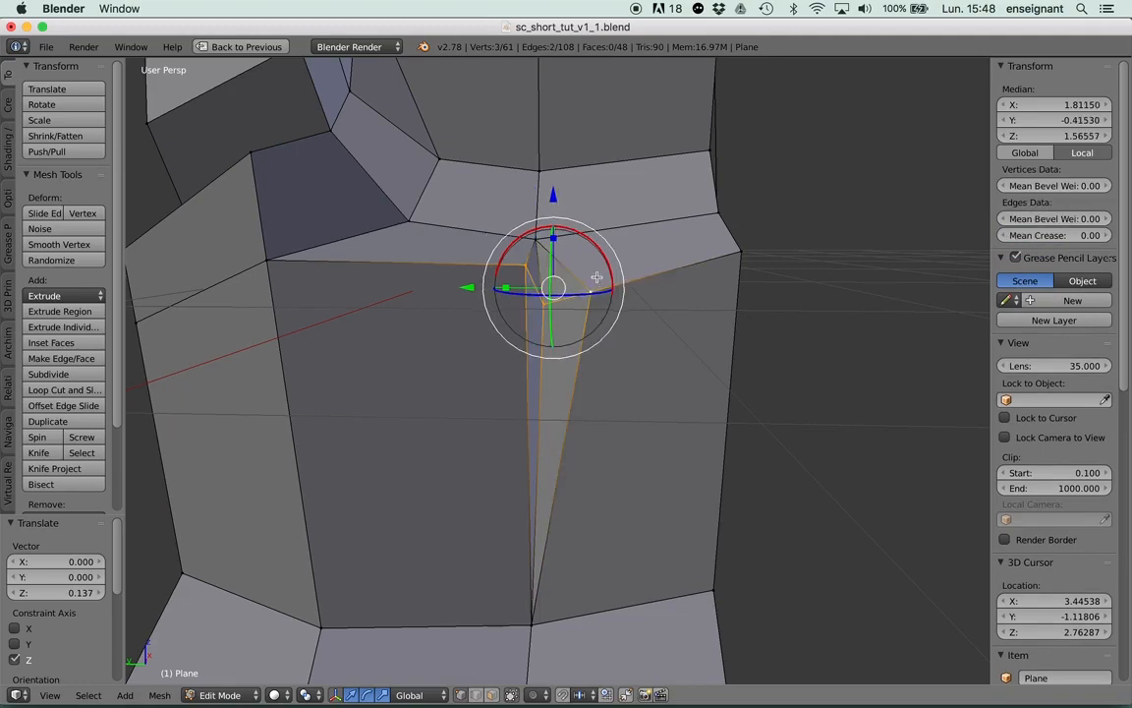
pyautogui.moveTo(457, 284); pyautogui.dragTo(484, 291)
# Add one centred horizontal loop cut to the wall faces on each side of the crevice.
pyautogui.moveTo(494, 392); pyautogui.dragTo(469, 374, button='middle')
pyautogui.scroll(-1, 471, 375)
pyautogui.press('a')
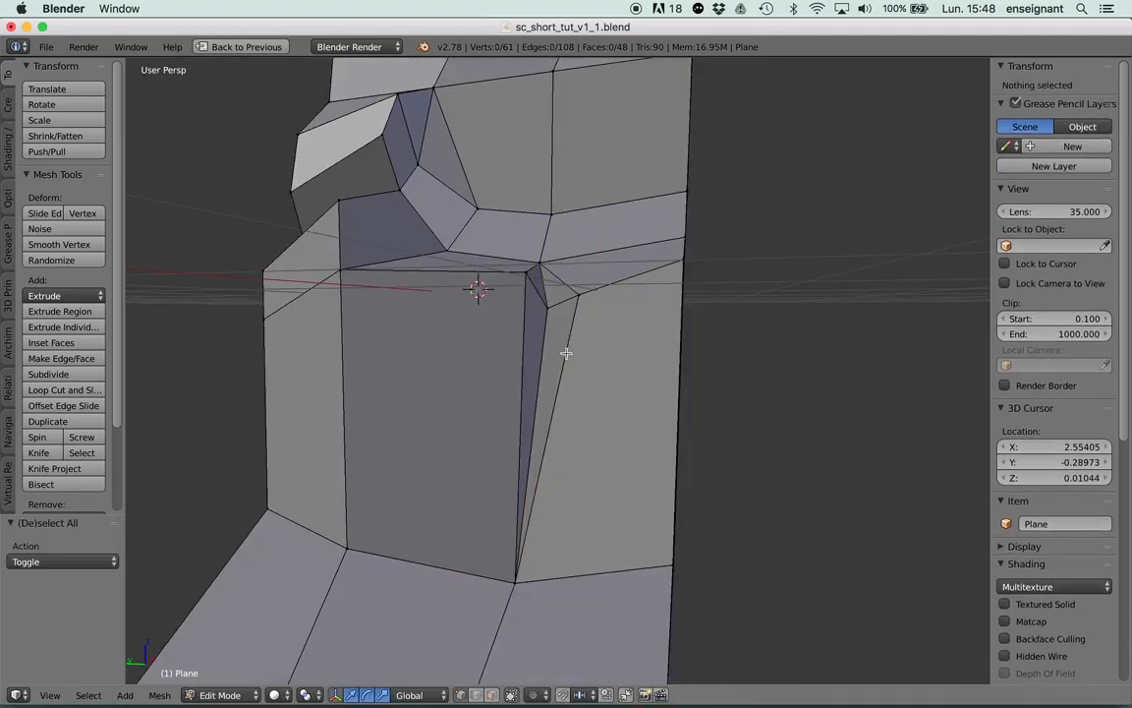
pyautogui.click(516, 422)
pyautogui.rightClick(515, 412)
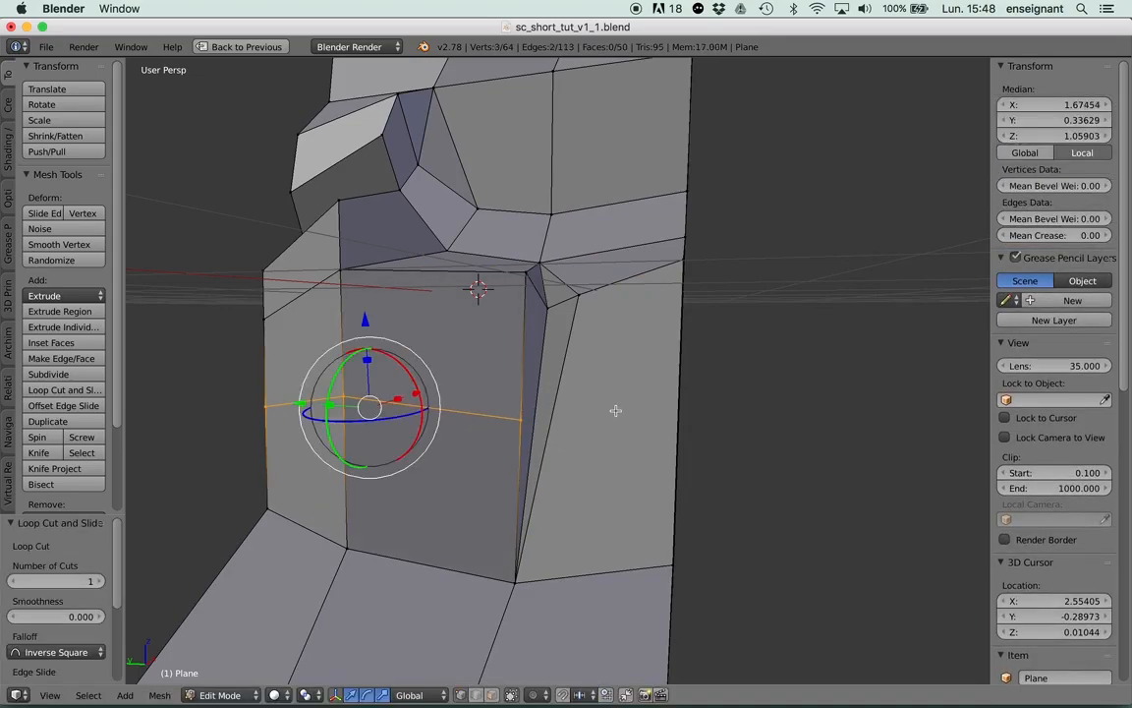
pyautogui.hotkey('ctrl', 'r')
pyautogui.click(567, 407)
pyautogui.rightClick(567, 407)
# Connect the two loop cuts with a knife cut across the narrow crevice faces.
pyautogui.moveTo(567, 407); pyautogui.dragTo(536, 422, button='middle')
pyautogui.scroll(1, 527, 432)
pyautogui.scroll(1, 523, 431)
pyautogui.press('k')
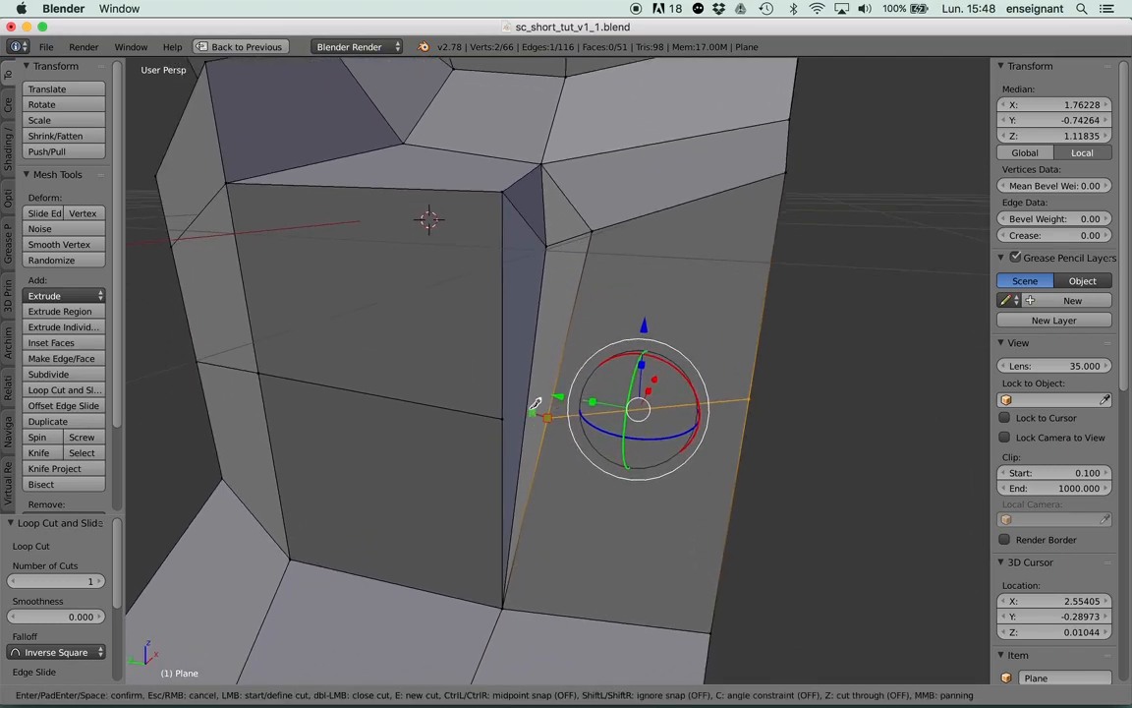
pyautogui.click(504, 418)
pyautogui.press('Return')
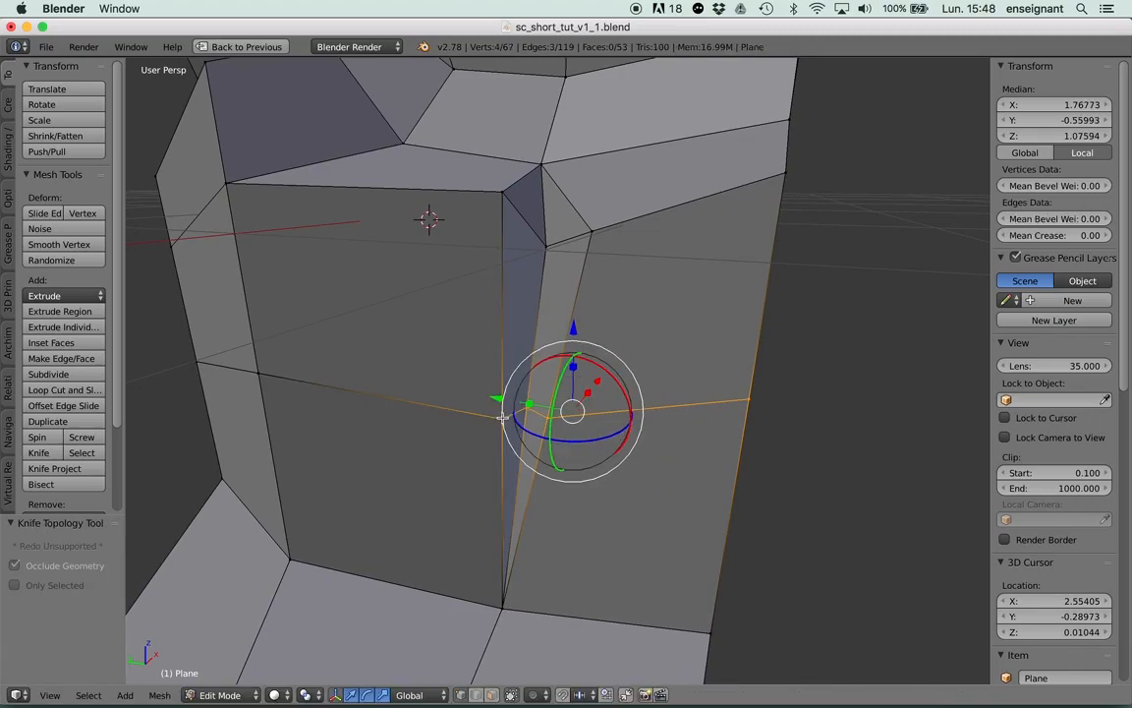
# Shift the three mid-height vertices of the crevice along Y to make the crack irregular.
pyautogui.rightClick(525, 414)
pyautogui.keyDown('shift'); pyautogui.rightClick(554, 415); pyautogui.keyUp('shift')
pyautogui.keyDown('shift'); pyautogui.rightClick(511, 420); pyautogui.keyUp('shift')
pyautogui.moveTo(511, 420); pyautogui.dragTo(528, 400, button='middle')
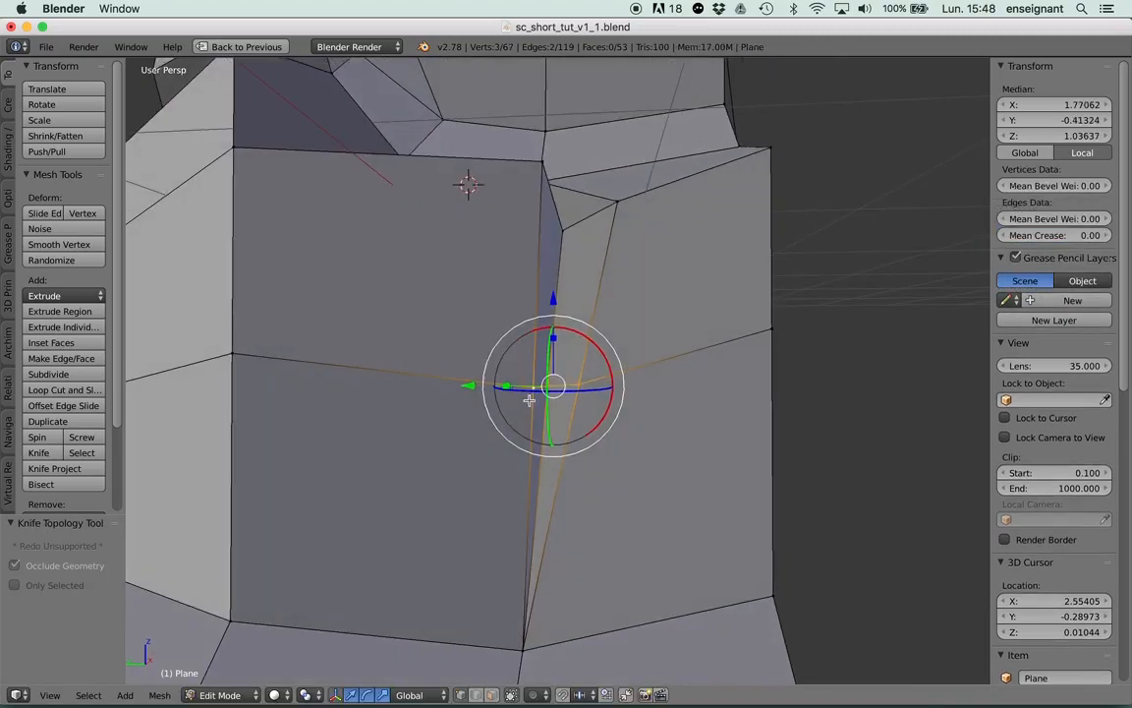
pyautogui.moveTo(476, 383); pyautogui.dragTo(415, 389)
# Examine the crevice and the terrain's overall shape in Edit Mode and Object Mode.
pyautogui.moveTo(415, 389); pyautogui.dragTo(625, 376, button='middle')
pyautogui.press('Tab')
pyautogui.press('Tab')
pyautogui.scroll(2, 607, 392)
pyautogui.press('a')
pyautogui.press('a')
pyautogui.scroll(1, 610, 387)
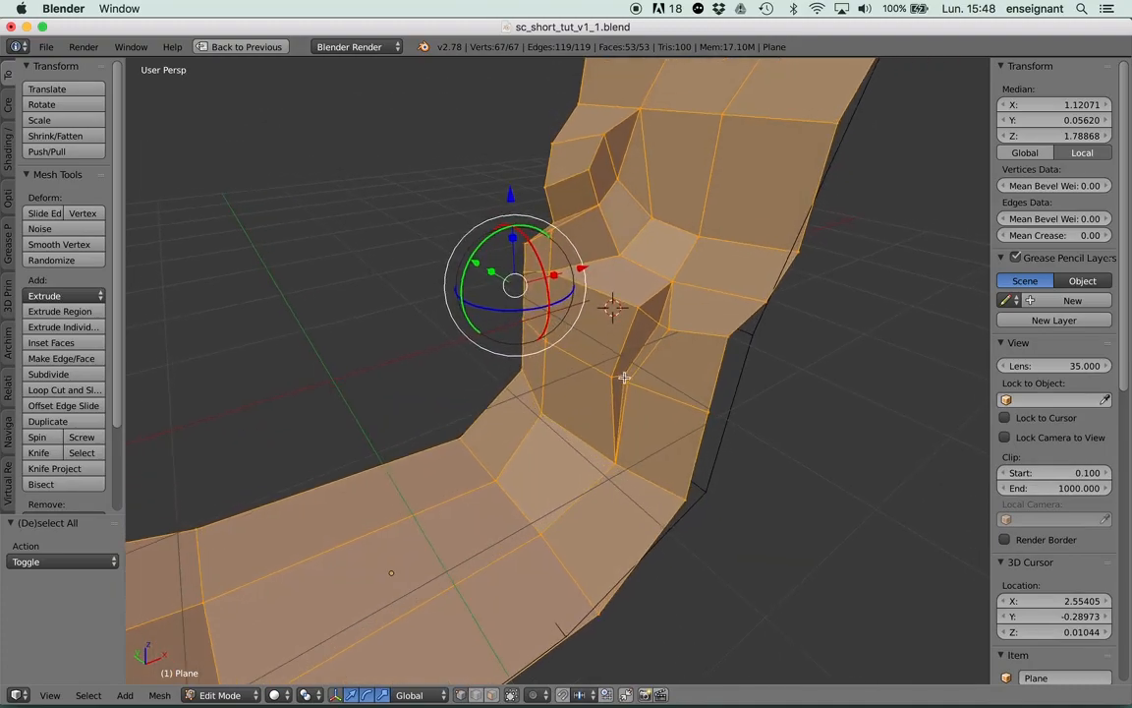
pyautogui.press('a')
pyautogui.press('Tab')
pyautogui.keyDown('shift'); pyautogui.moveTo(650, 305); pyautogui.dragTo(624, 362, button='middle'); pyautogui.keyUp('shift')
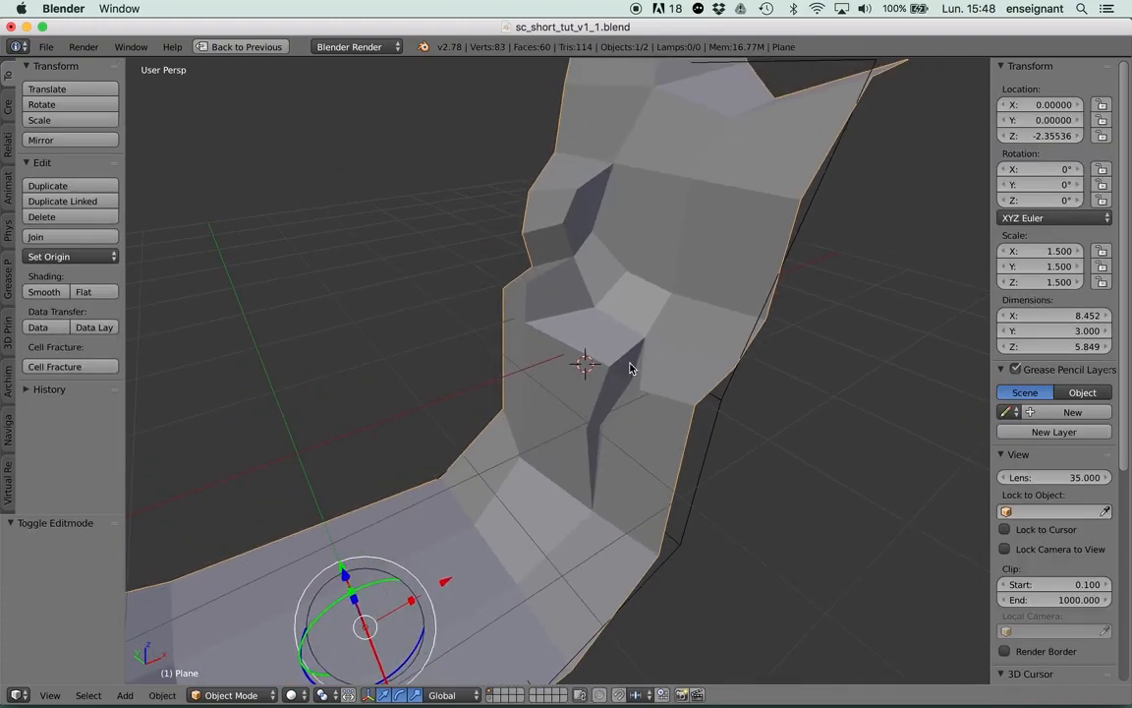
pyautogui.scroll(-3, 739, 384)
# Restore the full screen layout, enable Wire and Draw All Edges for the terrain object, and resume mesh editing with nothing selected.
pyautogui.hotkey('shift', 'space')
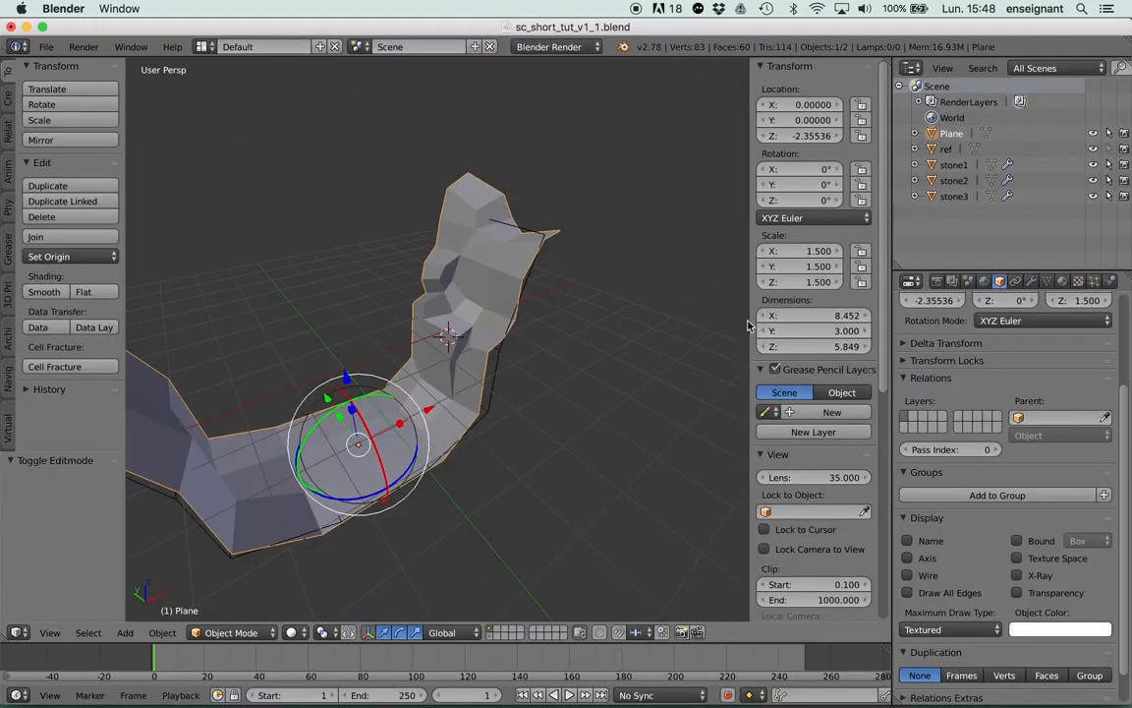
pyautogui.click(904, 577)
pyautogui.scroll(3, 361, 404)
pyautogui.press('Tab')
pyautogui.press('a')
pyautogui.moveTo(563, 313); pyautogui.dragTo(543, 351, button='middle')
pyautogui.press('a')
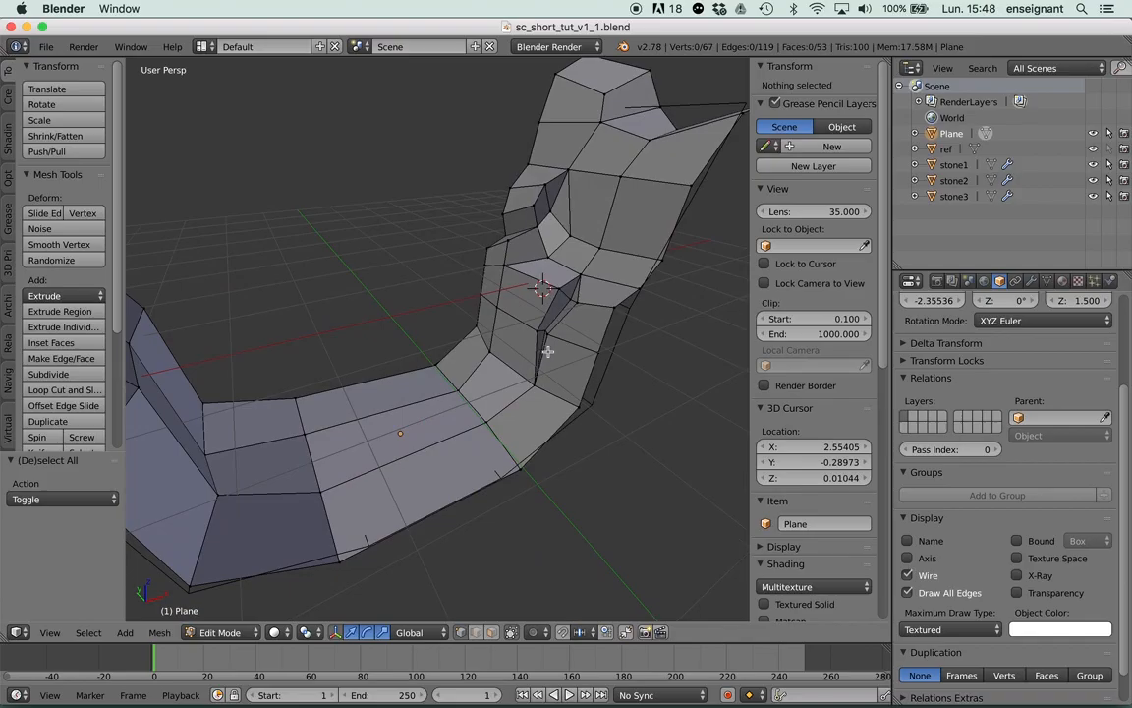
# Compare with the concept sketch and move the upper inner vertical edge of the opposite, unshaped wall 0.365 along X.
pyautogui.press('super+Tab')
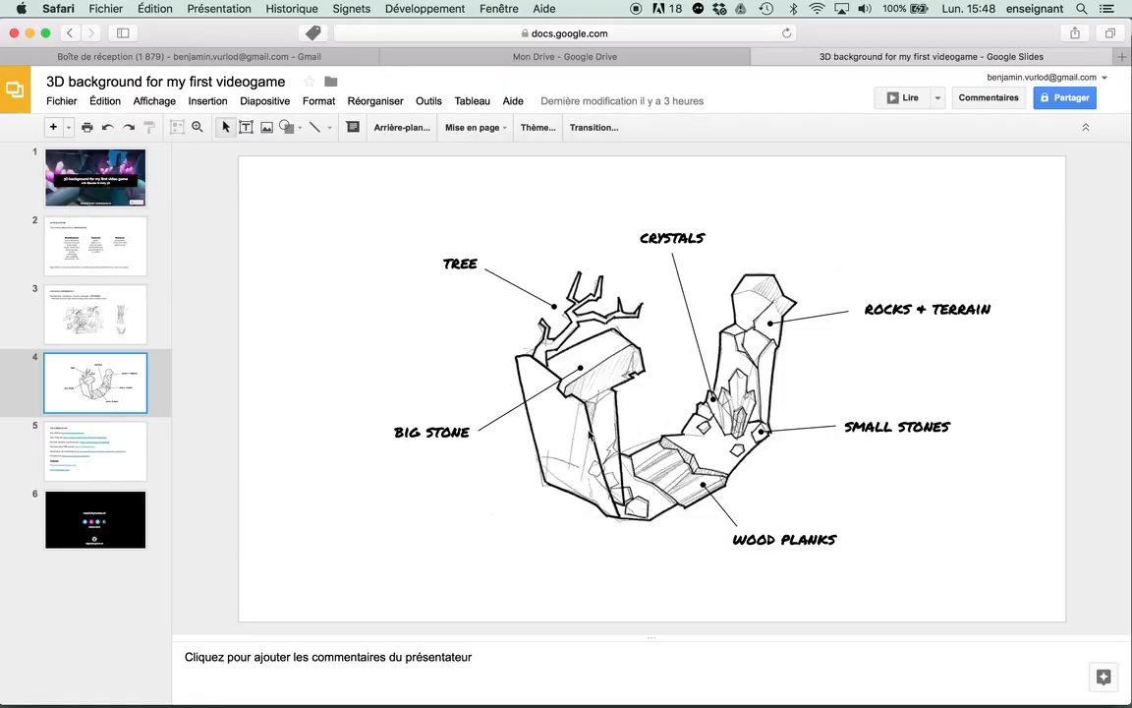
pyautogui.press('super+Tab')
pyautogui.moveTo(265, 341); pyautogui.dragTo(383, 329, button='middle')
pyautogui.rightClick(336, 167)
pyautogui.keyDown('shift'); pyautogui.rightClick(404, 314); pyautogui.keyUp('shift')
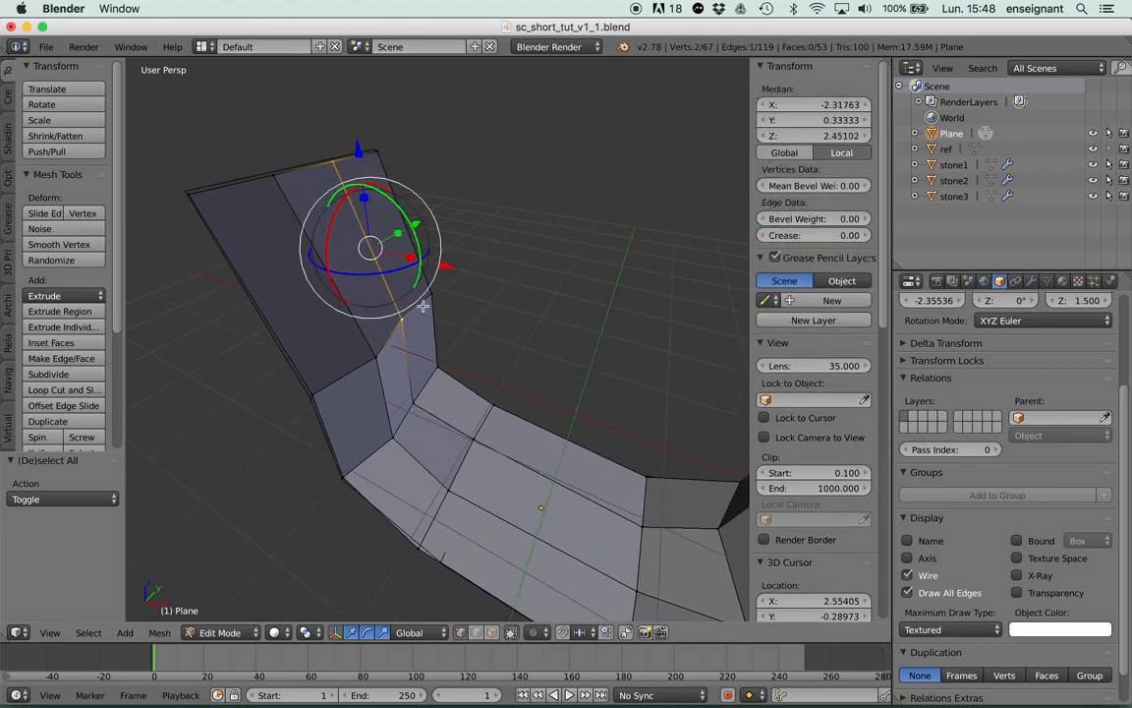
pyautogui.scroll(3, 435, 291)
pyautogui.moveTo(437, 288)
pyautogui.mouseDown(button='middle')
pyautogui.moveTo(422, 263)
pyautogui.moveTo(452, 295)
pyautogui.moveTo(418, 288)
pyautogui.mouseUp(button='middle')
pyautogui.press('g')
pyautogui.press('x')
pyautogui.click(469, 302)
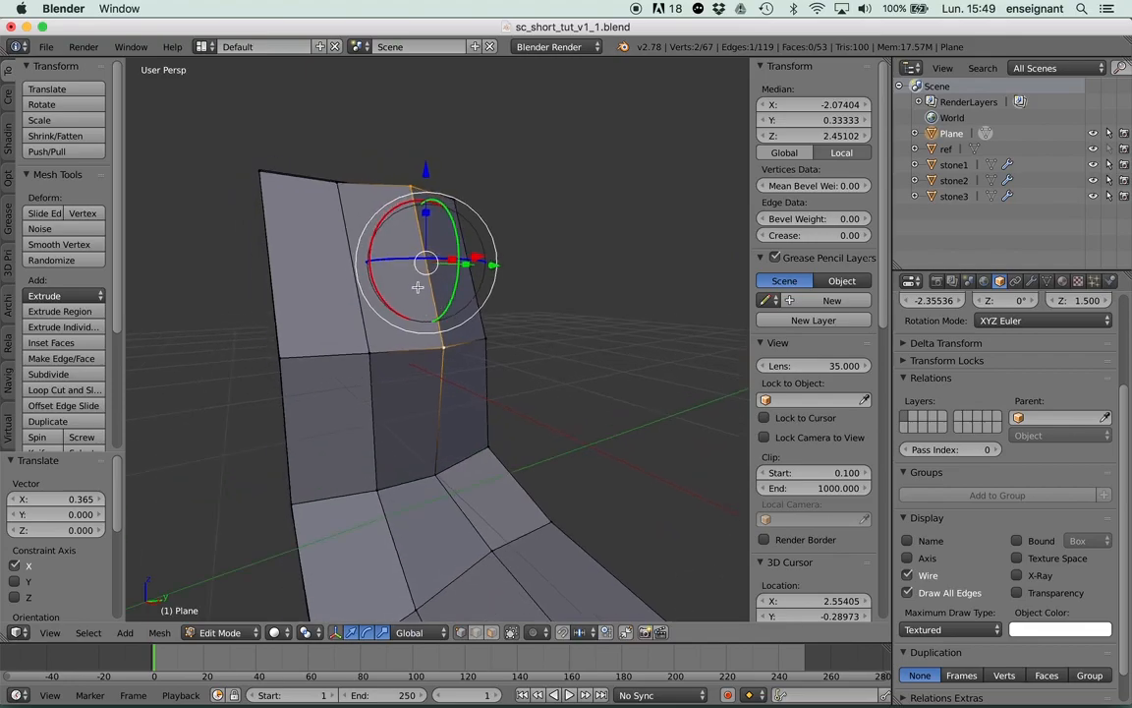
# Add a horizontal loop cut across that wall's upper section, slide it downward and lower it along Z.
pyautogui.hotkey('ctrl', 'r')
pyautogui.click(411, 283)
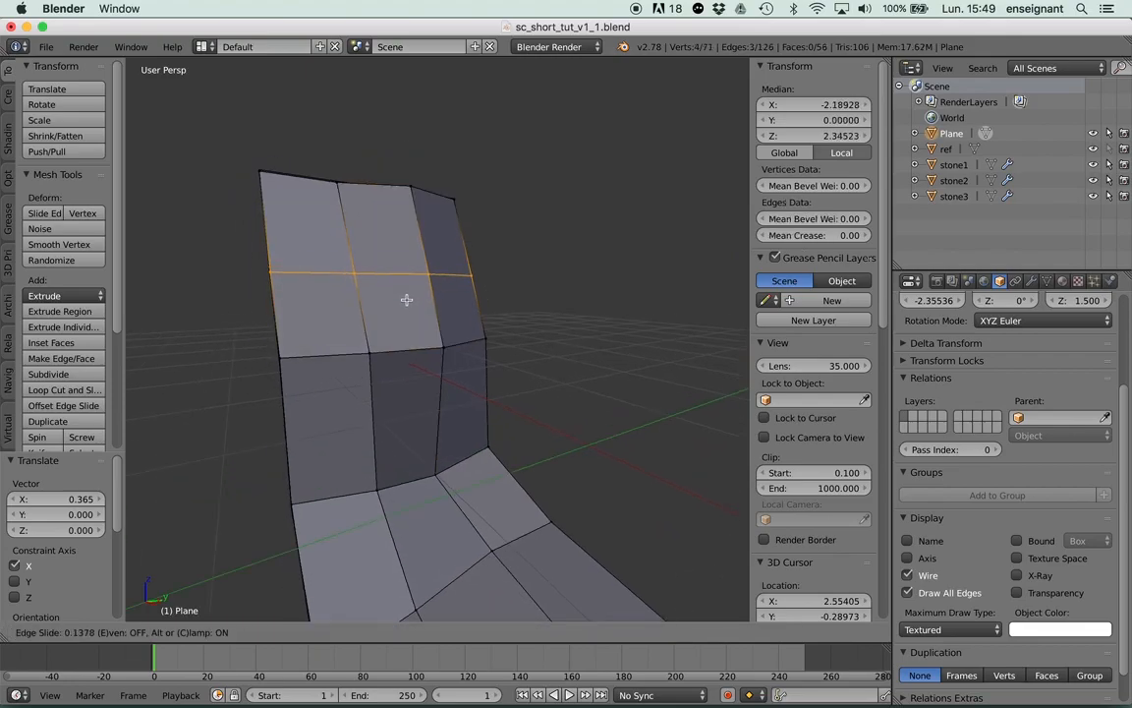
pyautogui.click(406, 299)
pyautogui.moveTo(445, 295)
pyautogui.mouseDown(button='middle')
pyautogui.moveTo(475, 298)
pyautogui.moveTo(465, 296)
pyautogui.mouseUp(button='middle')
pyautogui.press('g')
pyautogui.press('z')
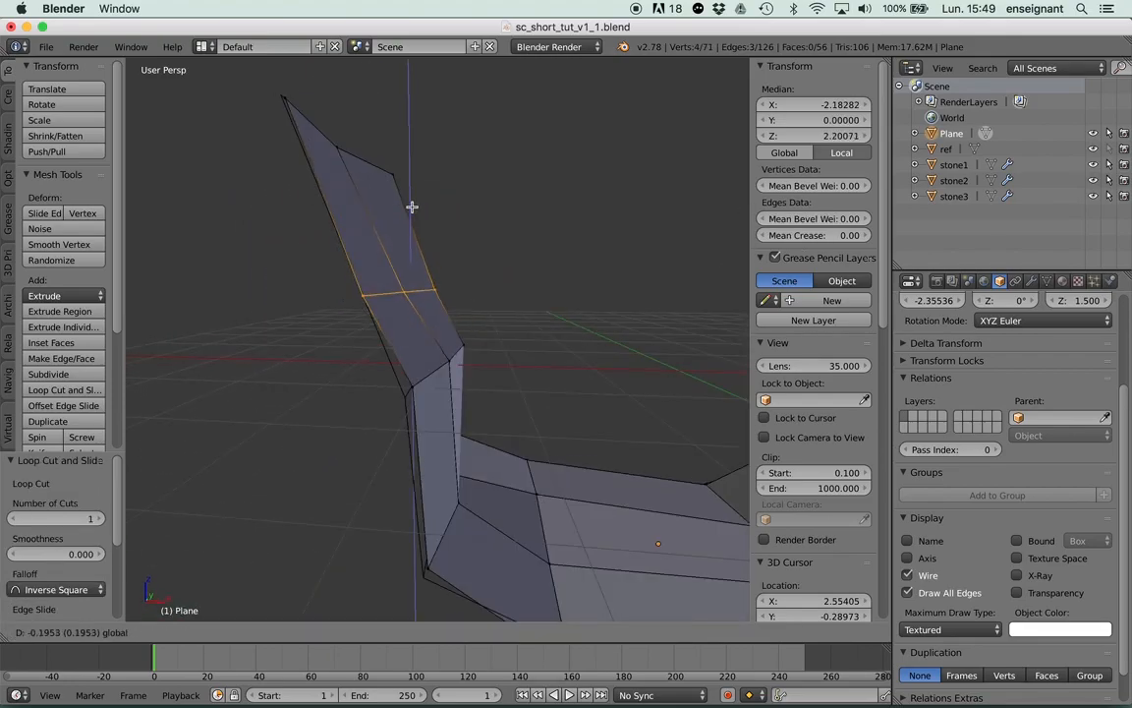
pyautogui.click(411, 217)
pyautogui.moveTo(412, 216); pyautogui.dragTo(487, 321, button='middle')
pyautogui.click(397, 226)
pyautogui.scroll(3, 399, 236)
pyautogui.rightClick(447, 290)
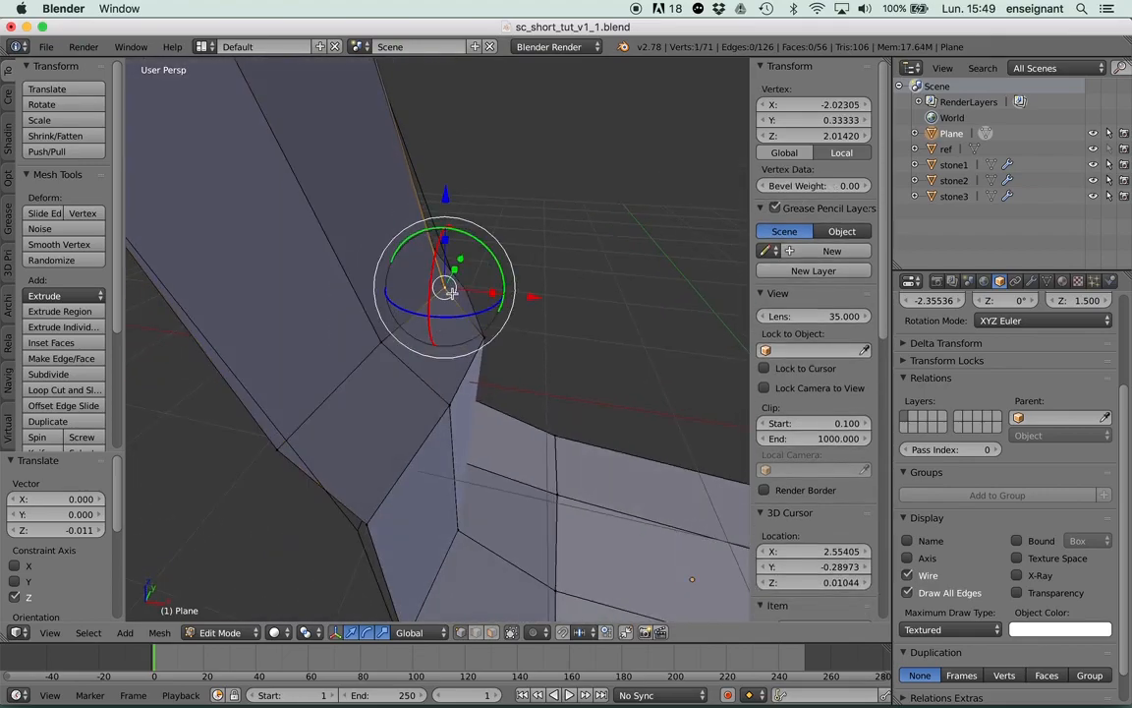
pyautogui.press('e')
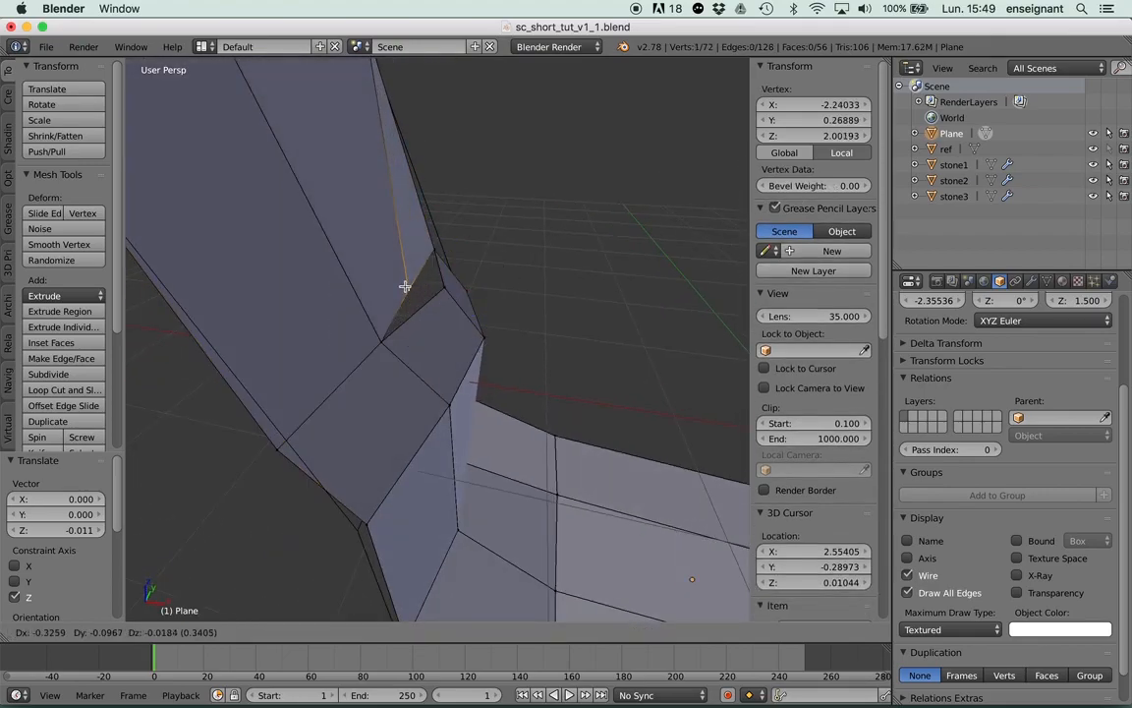
pyautogui.rightClick(405, 286)
pyautogui.moveTo(405, 286); pyautogui.dragTo(379, 374, button='middle')
pyautogui.hotkey('ctrl', 'z')
pyautogui.hotkey('ctrl', 'z')
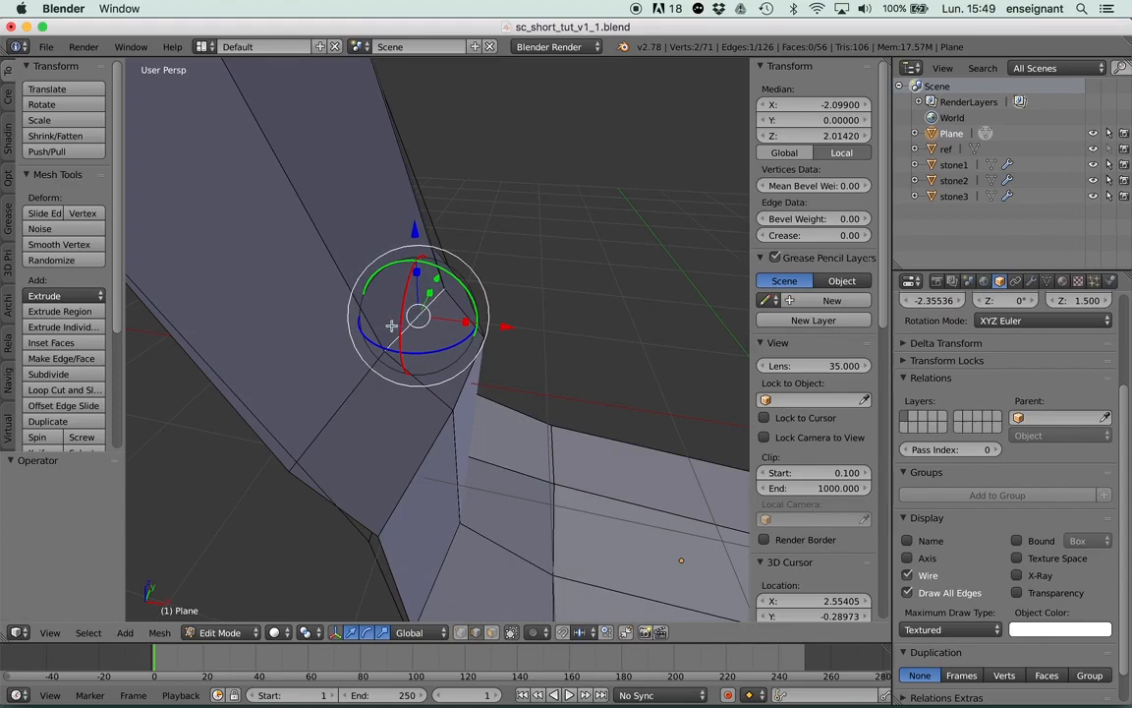
# Rip the mesh open along the wall's new horizontal loop and offset the loosened lower edge inward and down.
pyautogui.press('e')
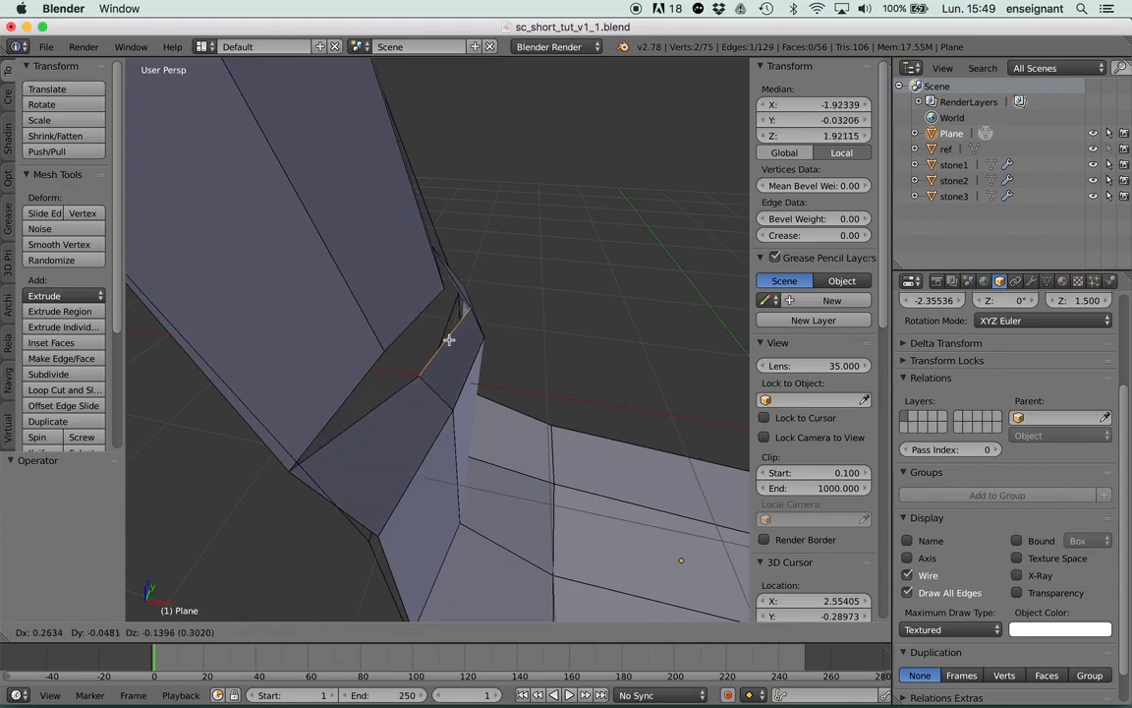
pyautogui.click(446, 328)
pyautogui.moveTo(446, 328); pyautogui.dragTo(395, 318, button='middle')
# Move the outer corner vertex of the ripped lower edge -0.207 along Z and 0.225 along X.
pyautogui.rightClick(236, 282)
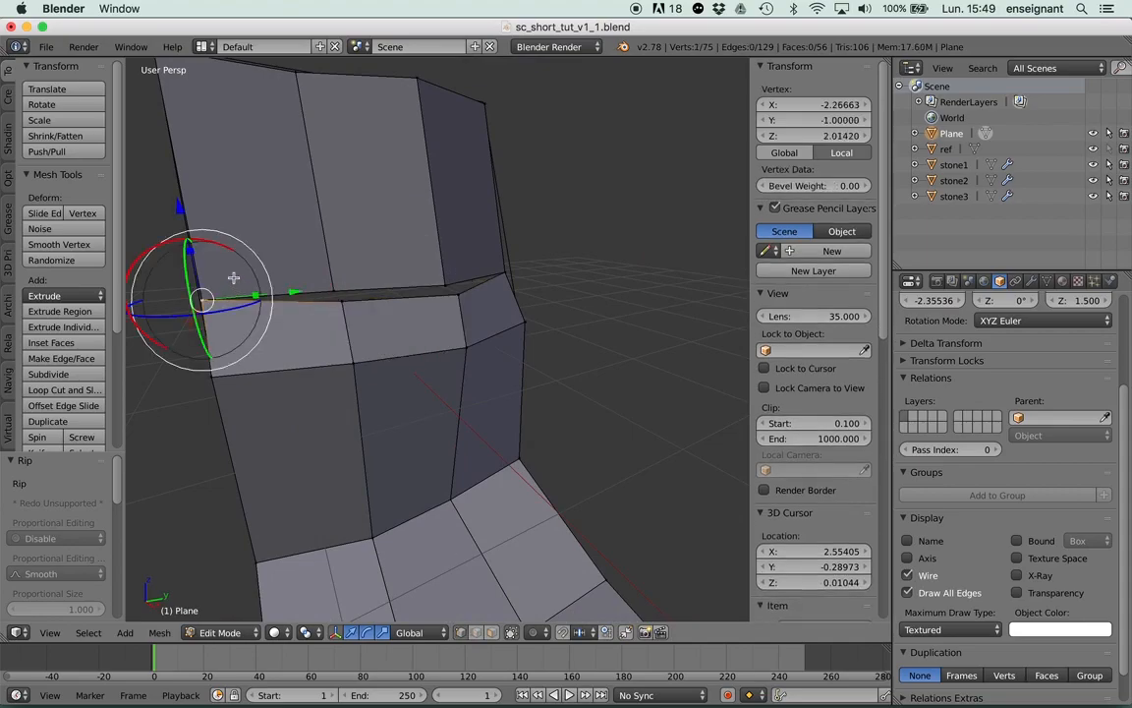
pyautogui.moveTo(230, 258); pyautogui.dragTo(372, 255, button='middle')
pyautogui.press('v')
pyautogui.press('g')
pyautogui.rightClick(466, 278)
pyautogui.press('g')
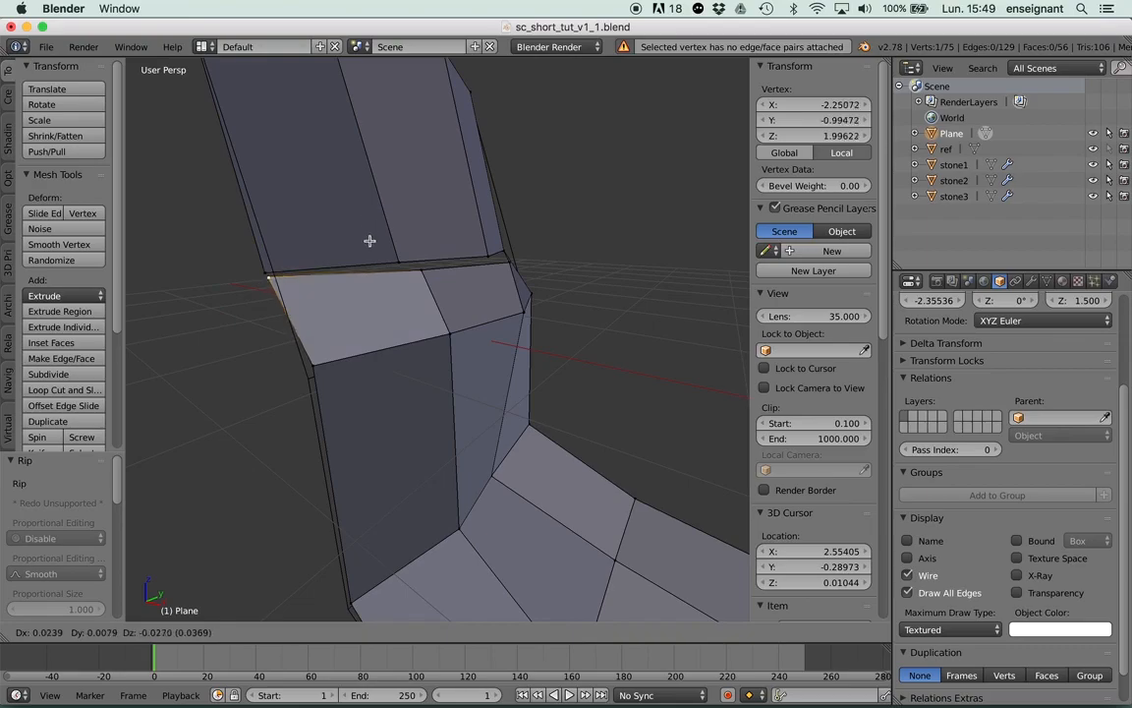
pyautogui.click(376, 254)
pyautogui.moveTo(376, 254); pyautogui.dragTo(411, 342, button='middle')
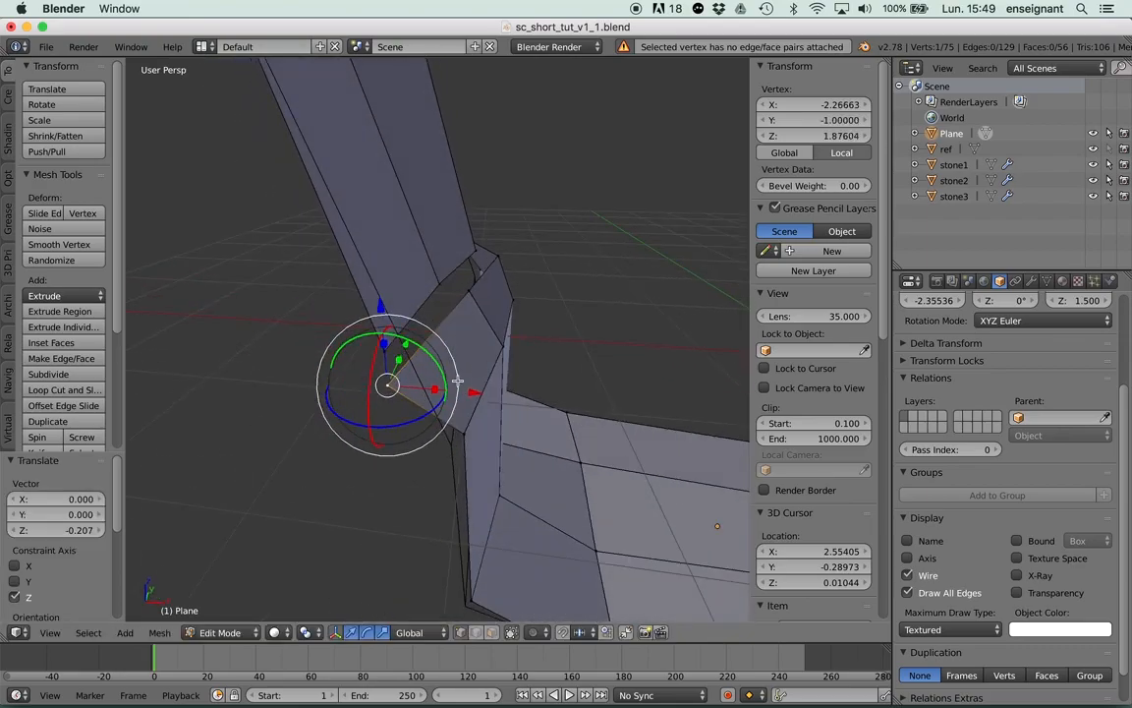
pyautogui.press('g')
pyautogui.click(419, 338)
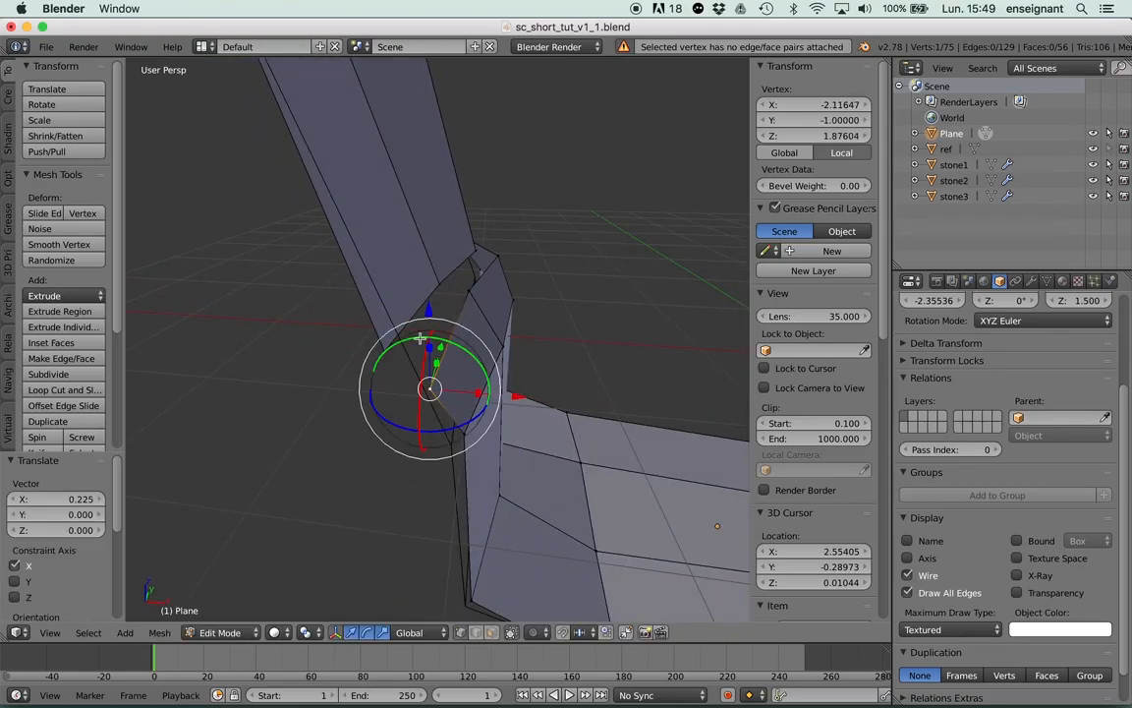
# Fill the split between the upper and lower wall edges with two faces to form a narrow ledge.
pyautogui.keyDown('ctrl'); pyautogui.rightClick(462, 287); pyautogui.keyUp('ctrl')
pyautogui.press('f')
pyautogui.moveTo(505, 265); pyautogui.dragTo(468, 296, button='middle')
pyautogui.moveTo(499, 284); pyautogui.dragTo(513, 306, button='right')
pyautogui.rightClick(517, 298)
pyautogui.keyDown('ctrl'); pyautogui.rightClick(416, 341); pyautogui.keyUp('ctrl')
pyautogui.moveTo(415, 341); pyautogui.dragTo(432, 268, button='middle')
pyautogui.rightClick(473, 269)
pyautogui.keyDown('shift'); pyautogui.rightClick(473, 284); pyautogui.keyUp('shift')
pyautogui.keyDown('shift'); pyautogui.rightClick(599, 265); pyautogui.keyUp('shift')
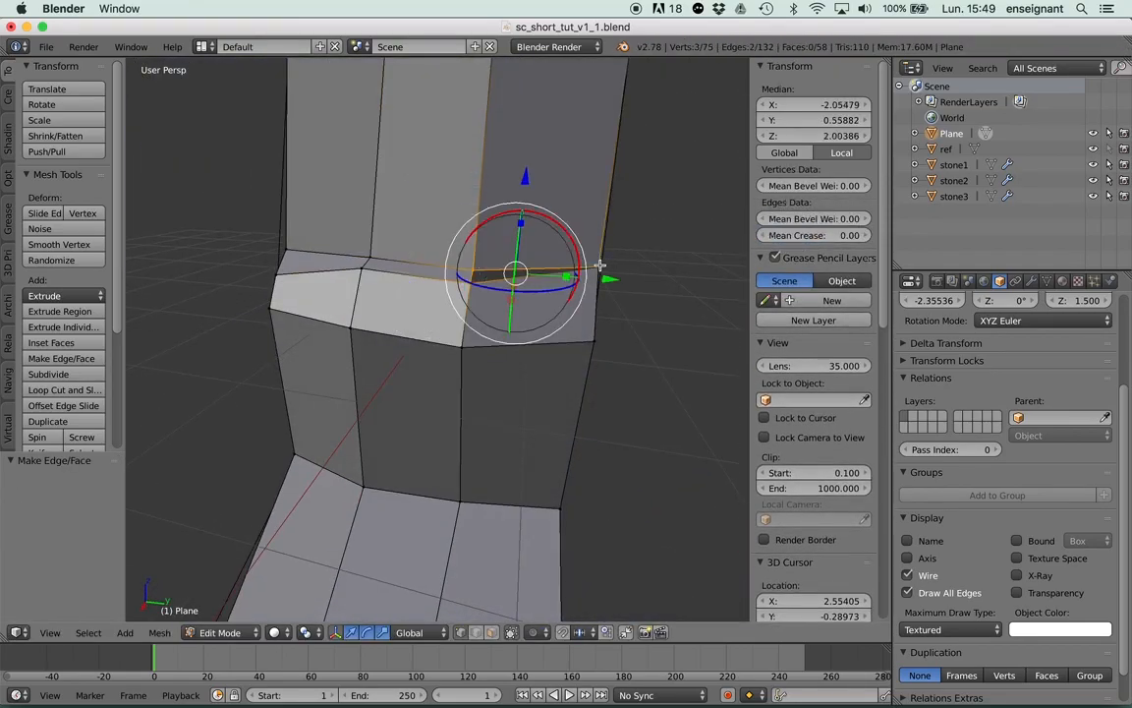
pyautogui.moveTo(587, 262); pyautogui.dragTo(510, 260, button='middle')
pyautogui.press('a')
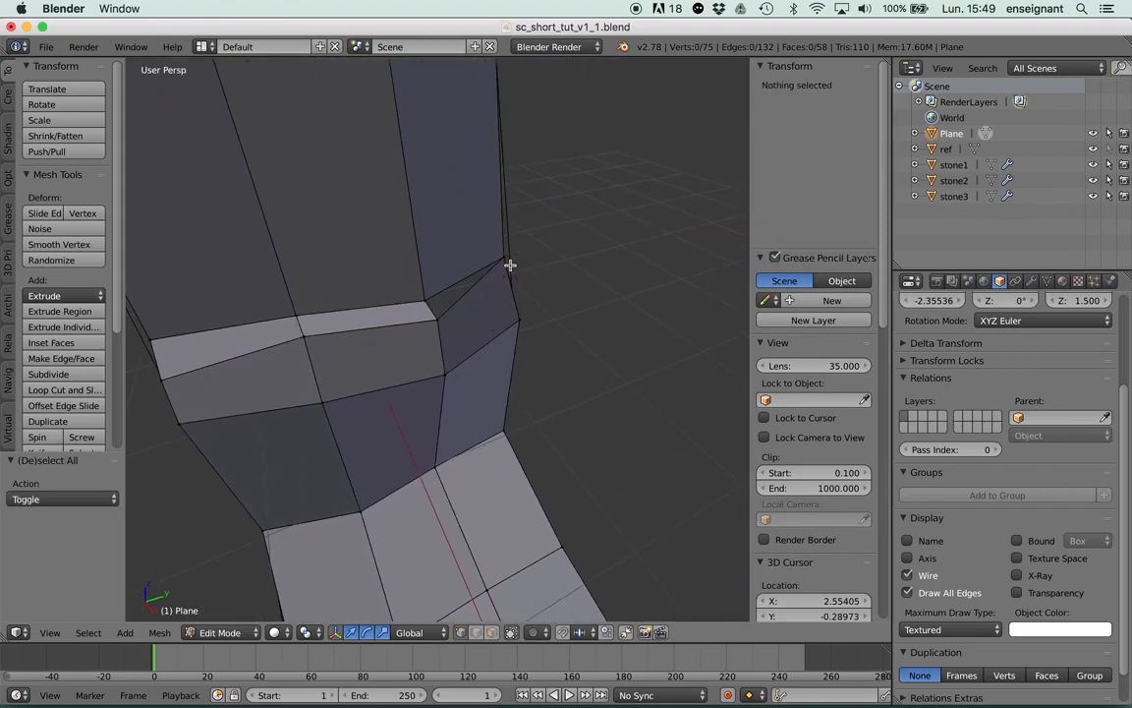
# Merge the two overlapping vertices at the remaining gap's outer corner at their center.
pyautogui.rightClick(503, 244)
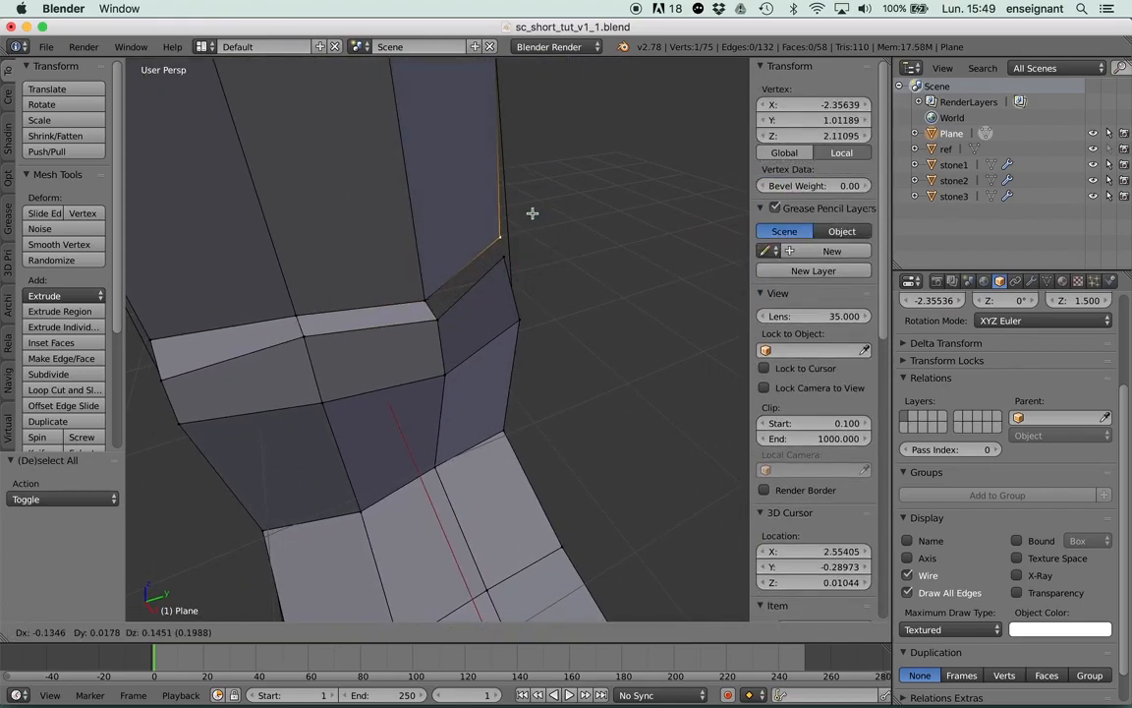
pyautogui.press('z')
pyautogui.press('z')
pyautogui.moveTo(527, 253); pyautogui.dragTo(538, 245, button='middle')
pyautogui.hotkey('alt', 'm')
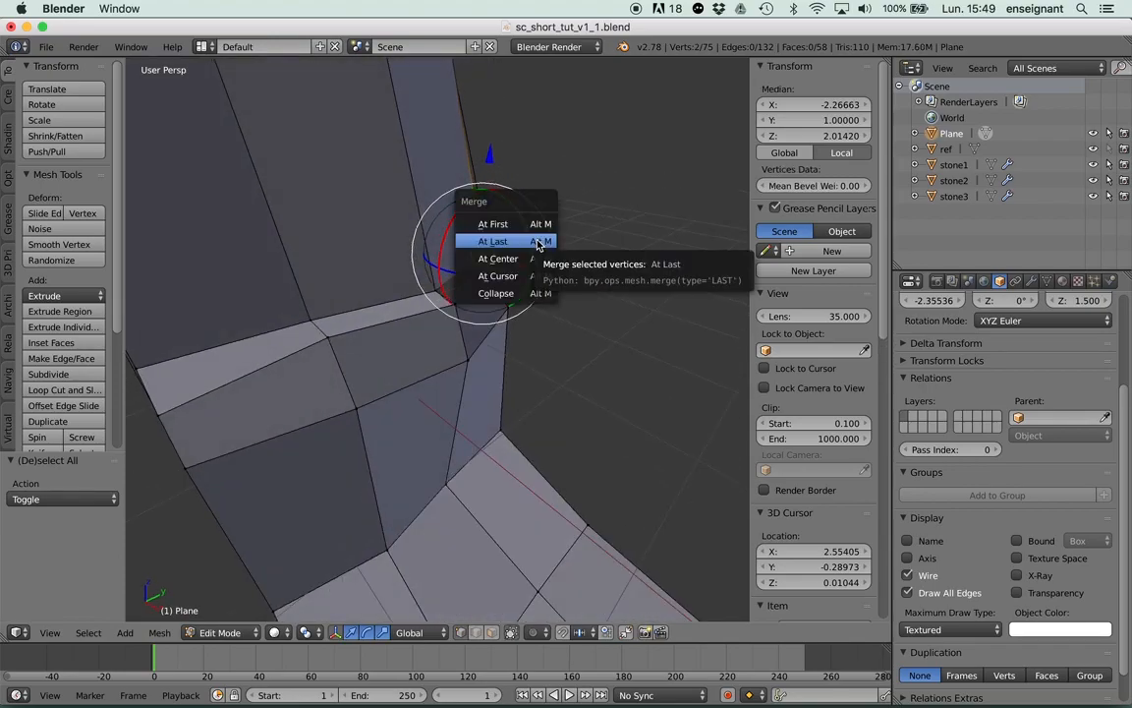
# Merge the two vertices at the ledge's remaining inner corner gap using At Last.
pyautogui.moveTo(538, 239); pyautogui.dragTo(412, 285, button='middle')
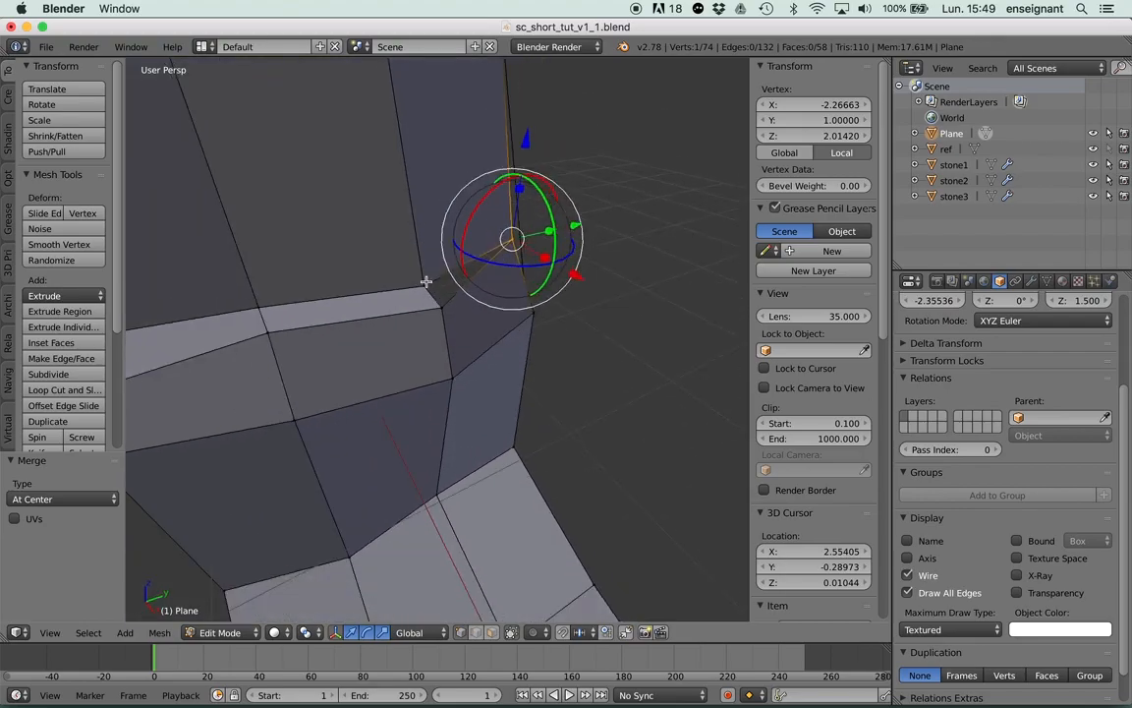
pyautogui.keyDown('shift'); pyautogui.rightClick(448, 310); pyautogui.keyUp('shift')
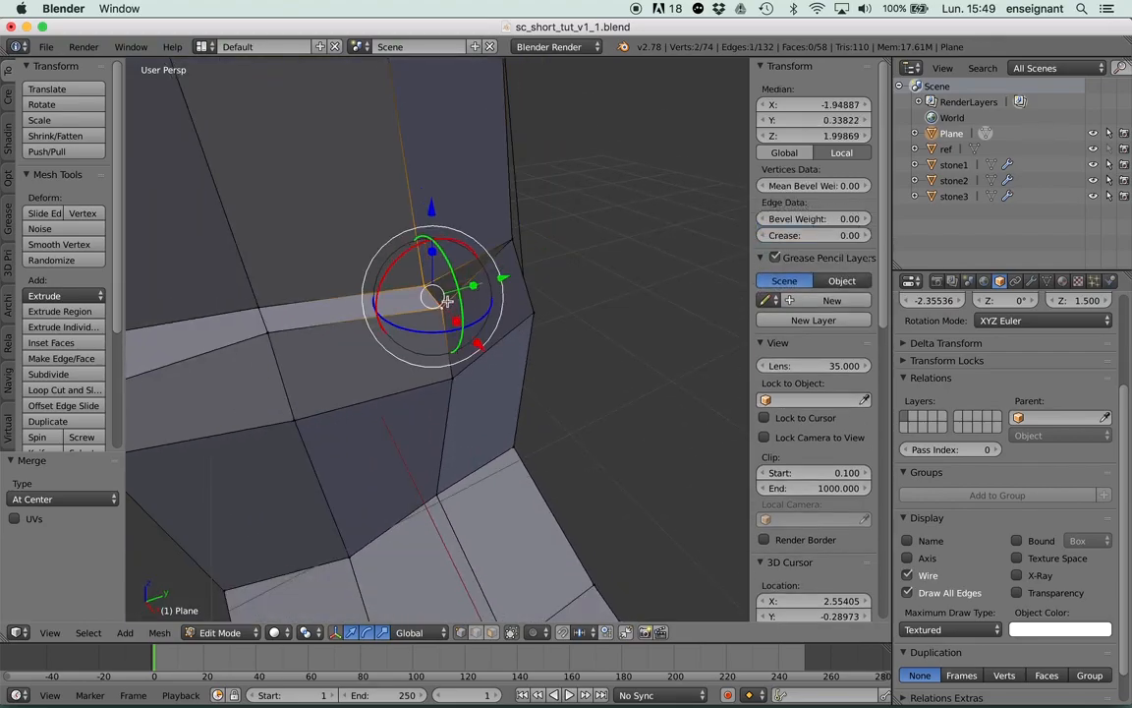
pyautogui.hotkey('alt', 'm')
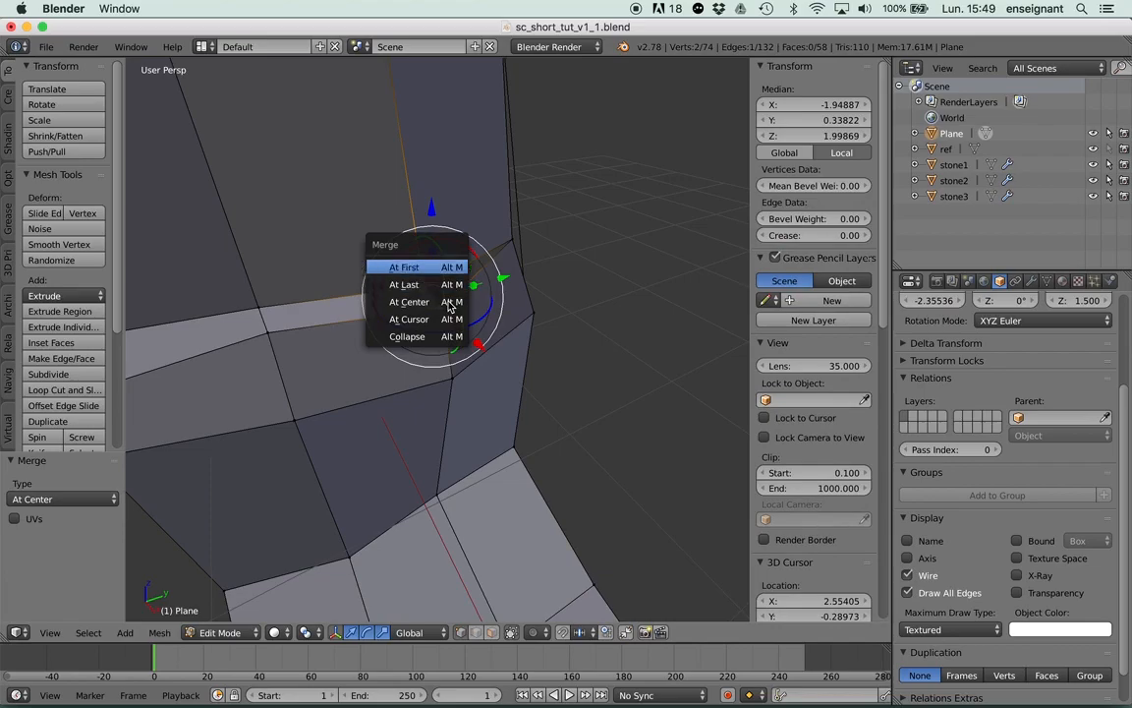
pyautogui.click(432, 284)
# Reposition vertices around the ledge and the wall's base along X, moving the last one 0.464.
pyautogui.moveTo(441, 306); pyautogui.dragTo(501, 294, button='middle')
pyautogui.moveTo(541, 316); pyautogui.dragTo(516, 310)
pyautogui.moveTo(516, 311); pyautogui.dragTo(430, 432, button='middle')
pyautogui.moveTo(465, 460); pyautogui.dragTo(539, 478)
pyautogui.moveTo(449, 413); pyautogui.dragTo(424, 399, button='middle')
pyautogui.rightClick(232, 308)
# Knife-cut a new edge from the ledge's middle vertex up the wall's upper face to the top edge.
pyautogui.moveTo(332, 102); pyautogui.dragTo(411, 322, button='middle')
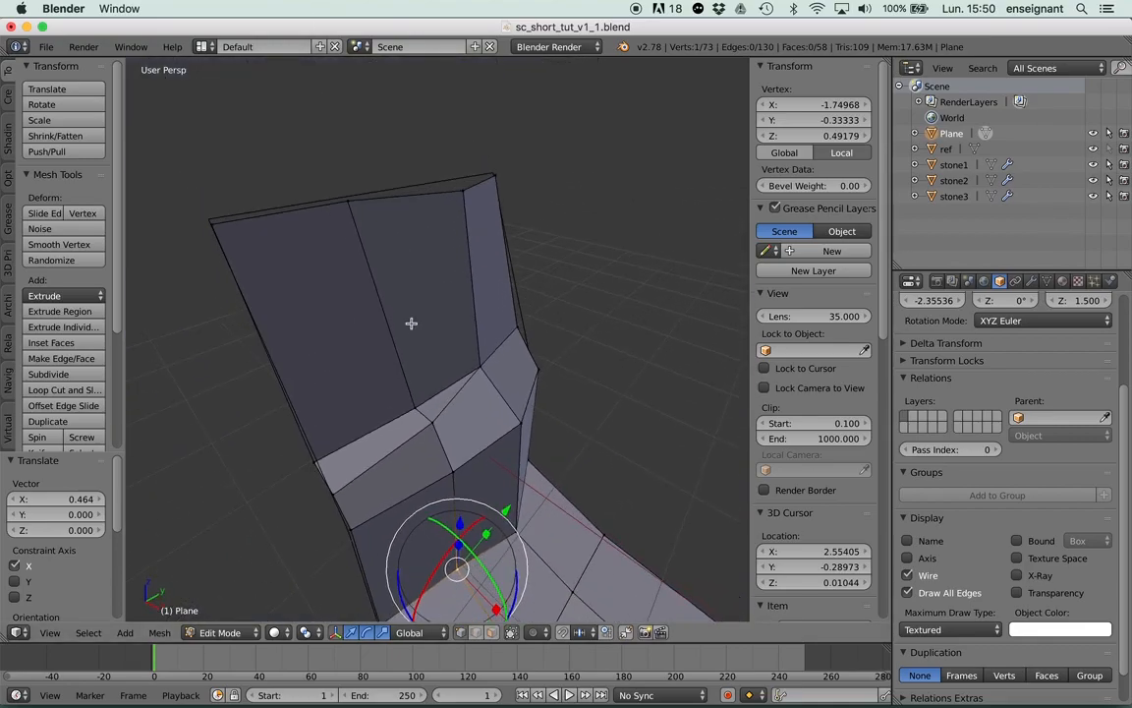
pyautogui.press('k')
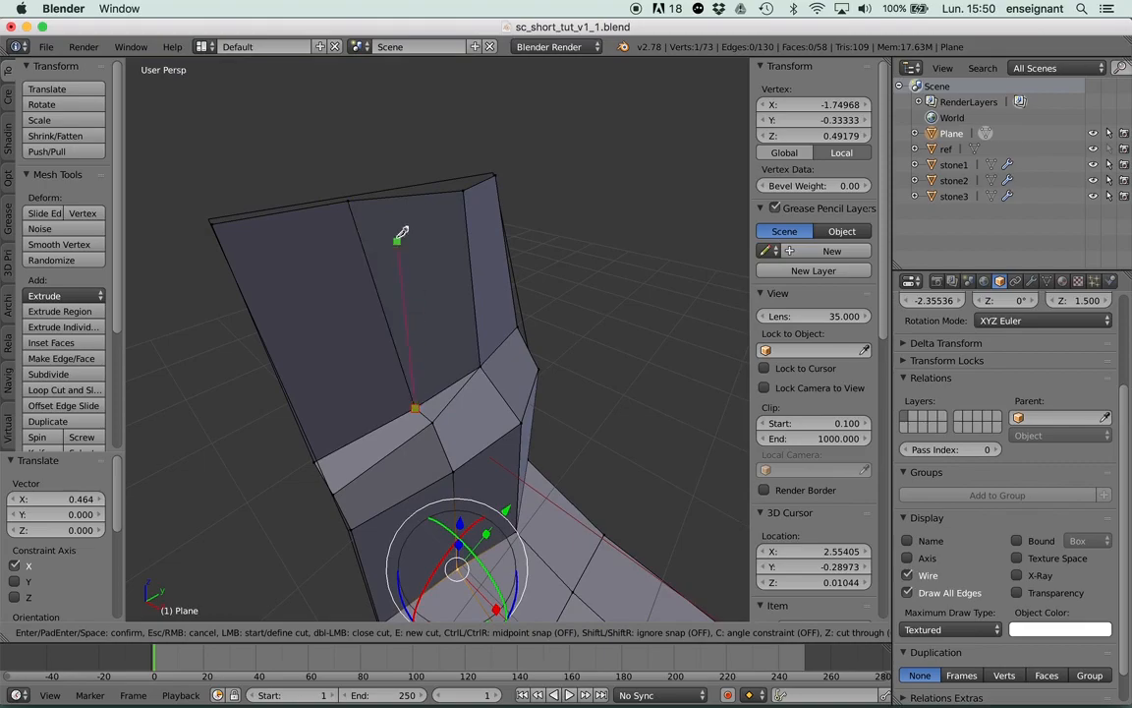
pyautogui.click(401, 196)
pyautogui.press('Return')
# Push the top end of the new cut back along X to open a crevice in the upper wall.
pyautogui.moveTo(402, 196); pyautogui.dragTo(413, 247, button='middle')
pyautogui.rightClick(406, 253)
pyautogui.moveTo(480, 287); pyautogui.dragTo(435, 276)
pyautogui.moveTo(435, 275); pyautogui.dragTo(403, 270, button='middle')
pyautogui.moveTo(455, 180); pyautogui.dragTo(442, 177)
# Extrude the wall's top edge loop backward along X and raise the extruded edges 0.313 along Z.
pyautogui.moveTo(414, 223); pyautogui.dragTo(476, 351, button='middle')
pyautogui.keyDown('alt'); pyautogui.rightClick(435, 198); pyautogui.keyUp('alt')
pyautogui.press('e')
pyautogui.press('x')
pyautogui.click(449, 314)
pyautogui.press('g')
pyautogui.press('z')
pyautogui.click(458, 267)
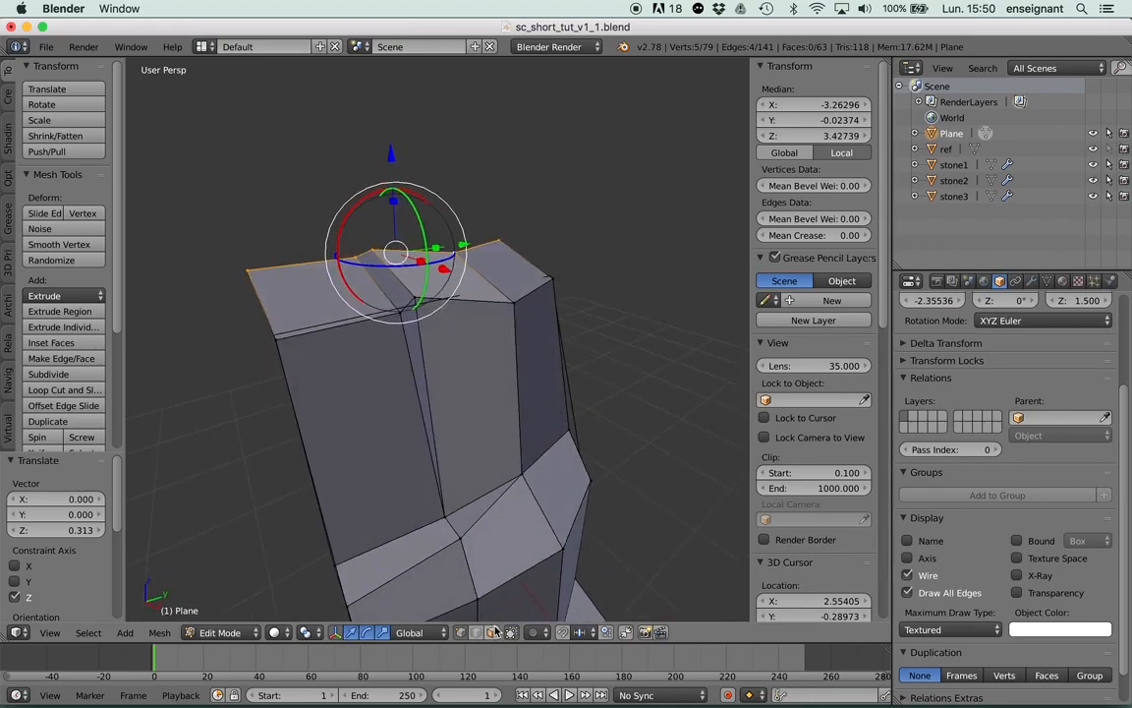
# Move the rear outer corner of the wall's extruded top -0.558 along X.
pyautogui.rightClick(484, 254)
pyautogui.moveTo(484, 253); pyautogui.dragTo(488, 266, button='middle')
pyautogui.moveTo(548, 265); pyautogui.dragTo(521, 251)
# Extrude the two outer top faces of the wall and raise them 0.821 along Z.
pyautogui.click(491, 632)
pyautogui.rightClick(487, 258)
pyautogui.moveTo(487, 257); pyautogui.dragTo(501, 267, button='middle')
pyautogui.keyDown('shift'); pyautogui.rightClick(503, 267); pyautogui.keyUp('shift')
pyautogui.press('e')
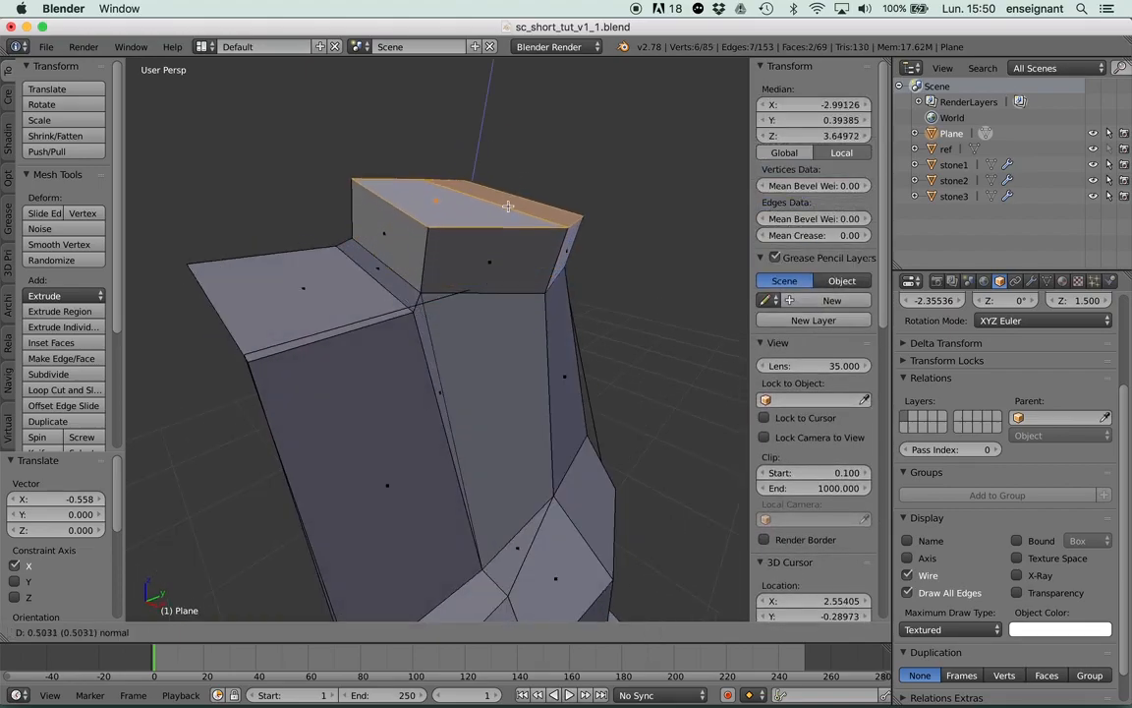
pyautogui.rightClick(507, 178)
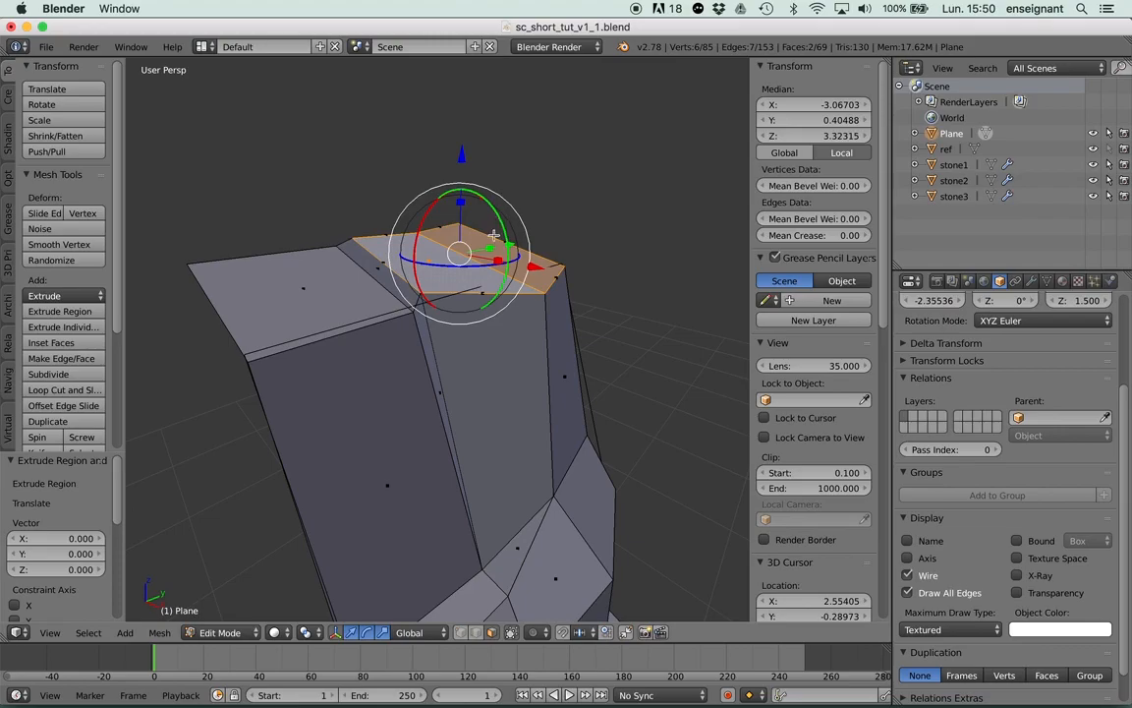
pyautogui.hotkey('ctrl', 'z')
pyautogui.moveTo(494, 231); pyautogui.dragTo(509, 254, button='middle')
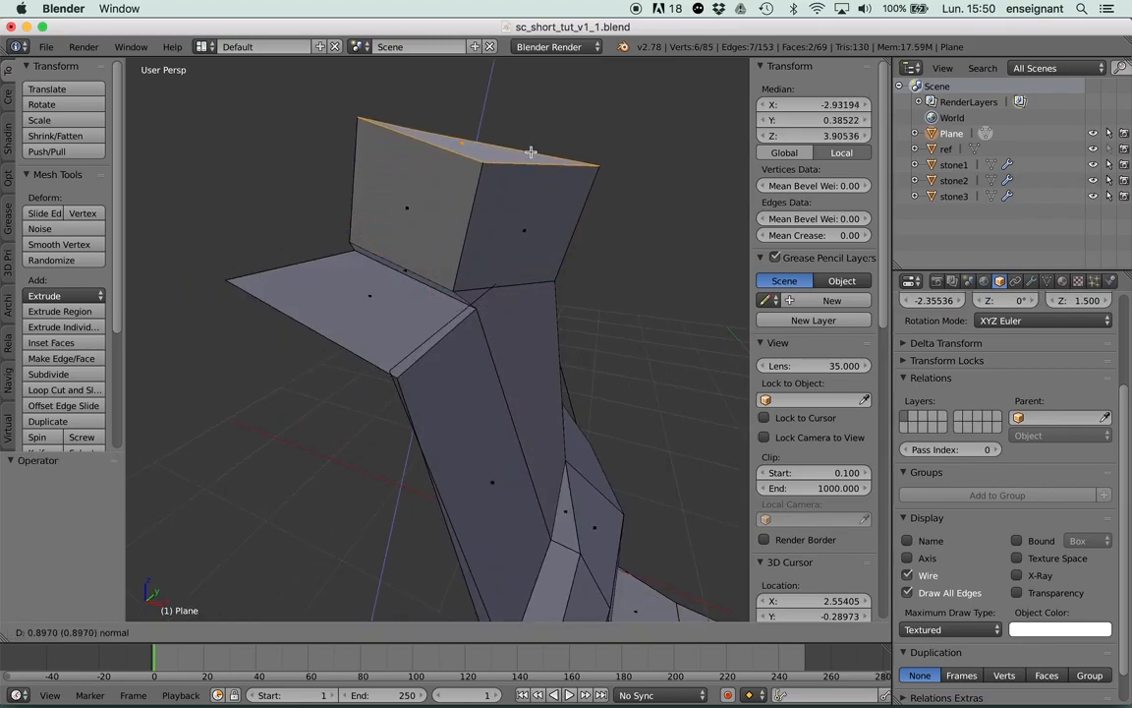
pyautogui.rightClick(531, 152)
pyautogui.moveTo(531, 152); pyautogui.dragTo(583, 201, button='middle')
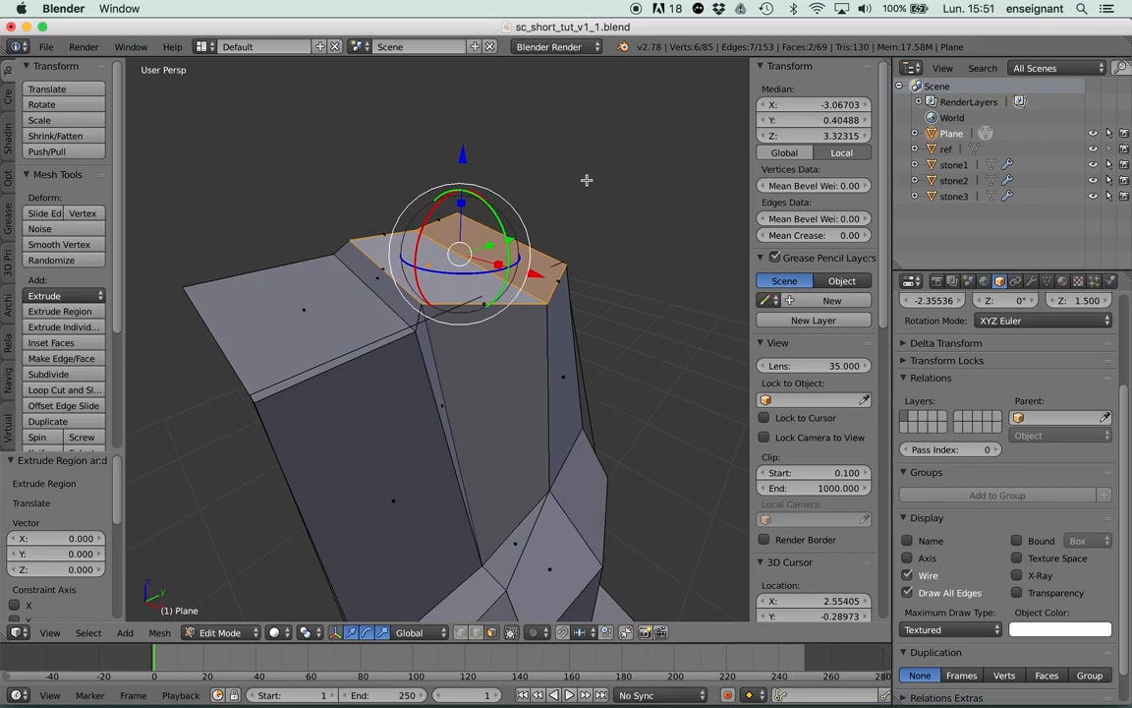
pyautogui.press('g')
pyautogui.press('z')
pyautogui.click(538, 132)
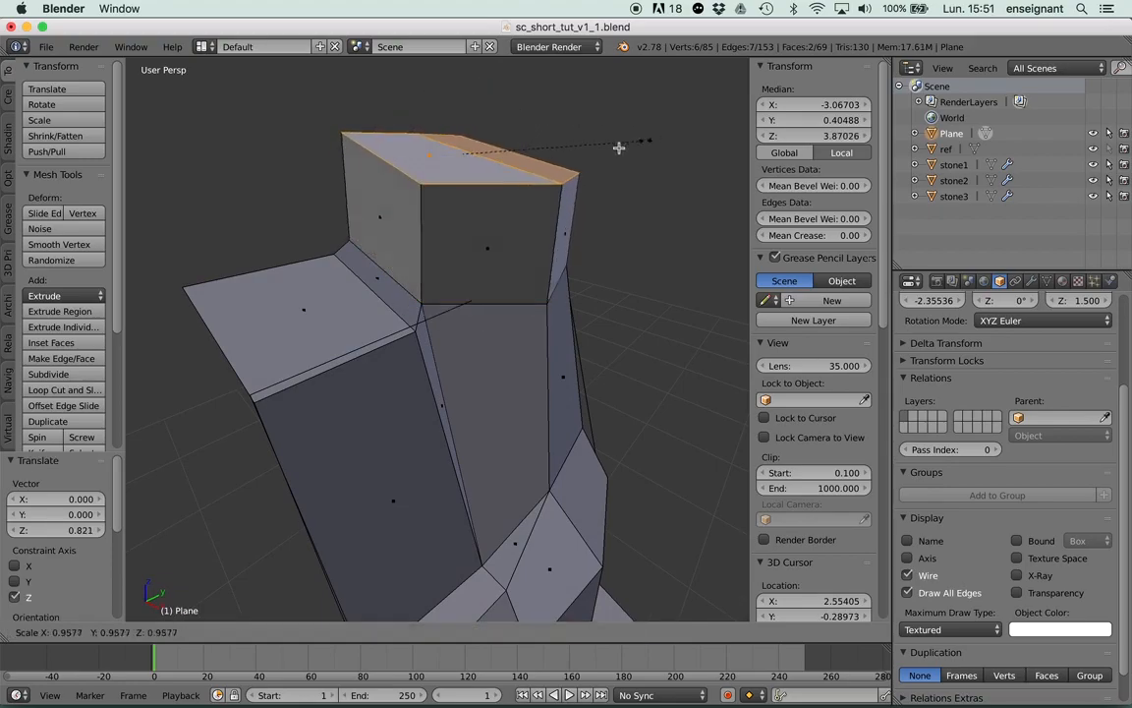
# Scale the raised top faces inward and move them -0.329 along Z to taper the rock cap.
pyautogui.press('s')
pyautogui.click(568, 157)
pyautogui.moveTo(568, 156); pyautogui.dragTo(494, 458, button='middle')
pyautogui.press('g')
pyautogui.press('z')
pyautogui.click(511, 221)
# Vertex-slide the rock cap's two front corner vertices down its front edges by factors of 0.364 and 0.424.
pyautogui.moveTo(477, 376); pyautogui.dragTo(432, 295, button='middle')
pyautogui.rightClick(383, 209)
pyautogui.hotkey('shift', 'v')
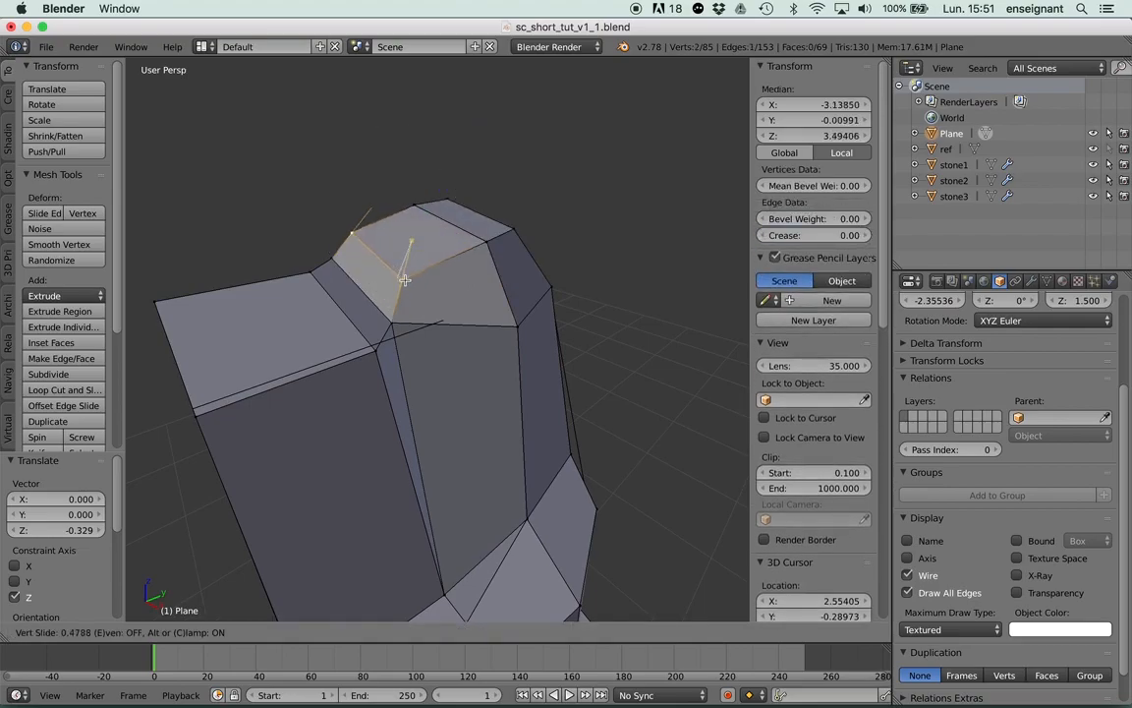
pyautogui.rightClick(406, 251)
pyautogui.hotkey('shift', 'v')
pyautogui.click(405, 274)
pyautogui.rightClick(492, 243)
pyautogui.hotkey('shift', 'v')
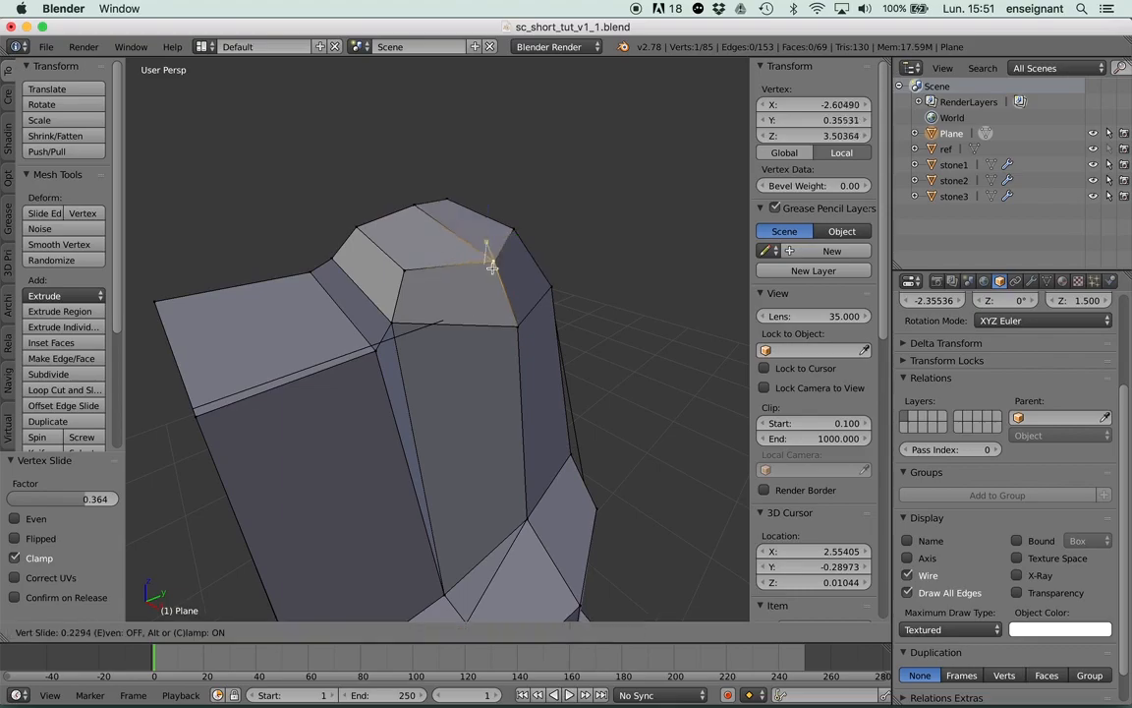
pyautogui.click(496, 284)
# Raise the rock cap's rear middle vertex 0.198 and its front outer vertex 0.346 along Z to form a peak.
pyautogui.moveTo(496, 280); pyautogui.dragTo(526, 220, button='middle')
pyautogui.press('g')
pyautogui.press('z')
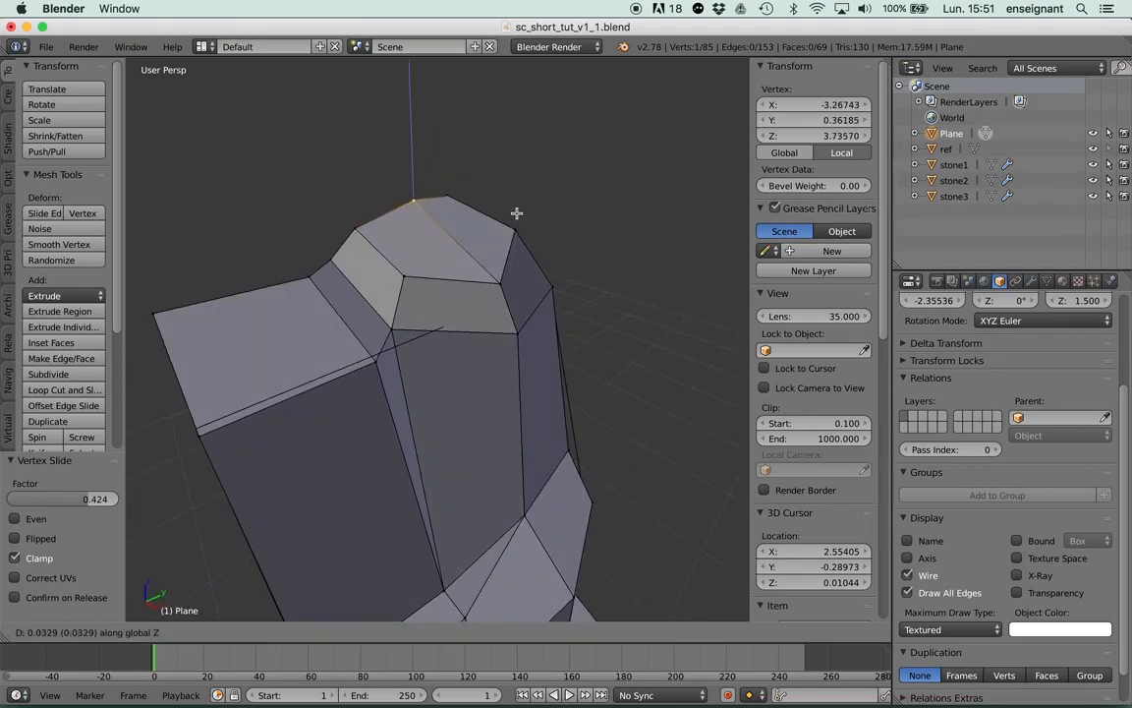
pyautogui.click(503, 222)
pyautogui.moveTo(470, 292); pyautogui.dragTo(478, 265, button='middle')
pyautogui.press('g')
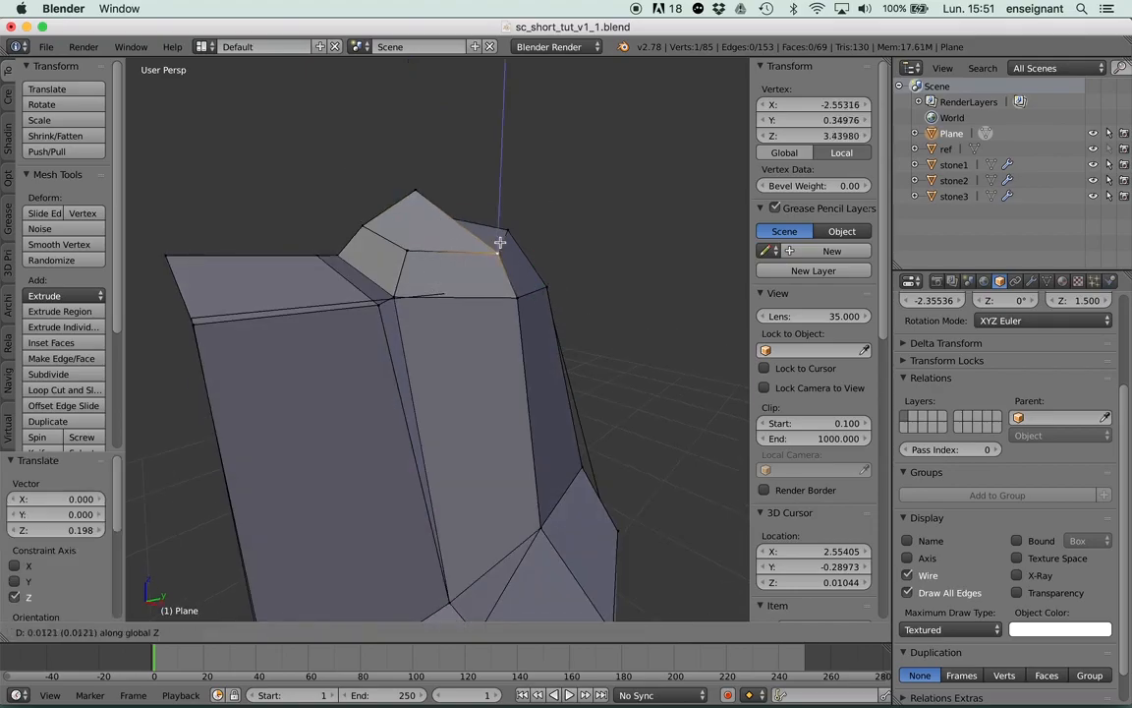
pyautogui.click(503, 204)
pyautogui.moveTo(503, 204); pyautogui.dragTo(466, 303, button='middle')
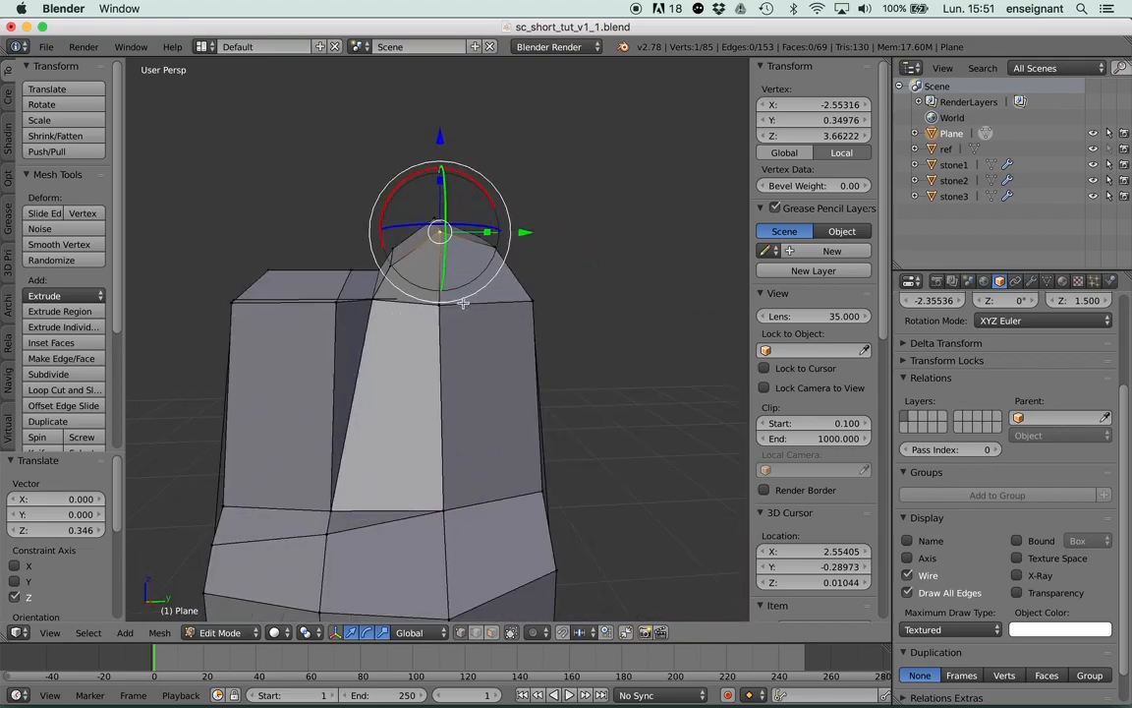
# Reshape the inner block's top beside the crevice by lifting its vertices and shifting them along Y.
pyautogui.keyDown('shift'); pyautogui.rightClick(351, 277); pyautogui.keyUp('shift')
pyautogui.press('g')
pyautogui.click(352, 255)
pyautogui.press('g')
pyautogui.press('y')
pyautogui.click(413, 261)
# Lower the middle vertex on the ledge's lower edge along Z and clear the selection.
pyautogui.moveTo(413, 261); pyautogui.dragTo(468, 323, button='middle')
pyautogui.press('Tab')
pyautogui.keyDown('shift'); pyautogui.moveTo(521, 362); pyautogui.dragTo(422, 311, button='middle'); pyautogui.keyUp('shift')
pyautogui.press('Tab')
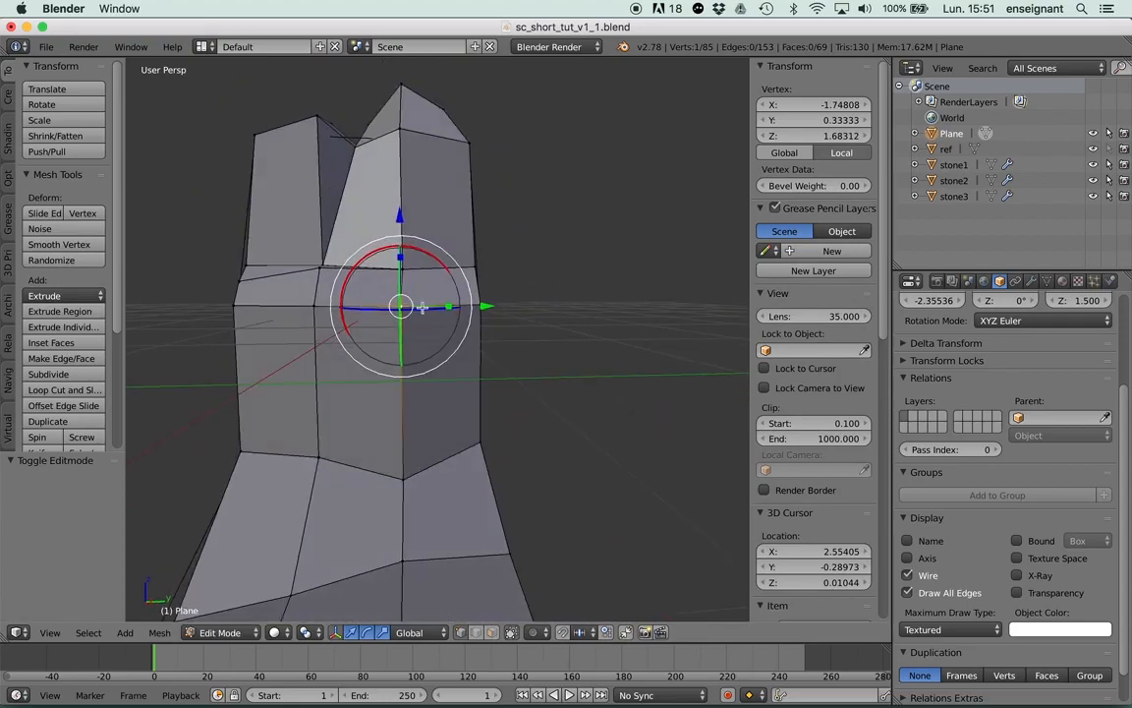
pyautogui.moveTo(404, 217); pyautogui.dragTo(403, 245)
pyautogui.moveTo(402, 245); pyautogui.dragTo(416, 320, button='middle')
pyautogui.press('a')
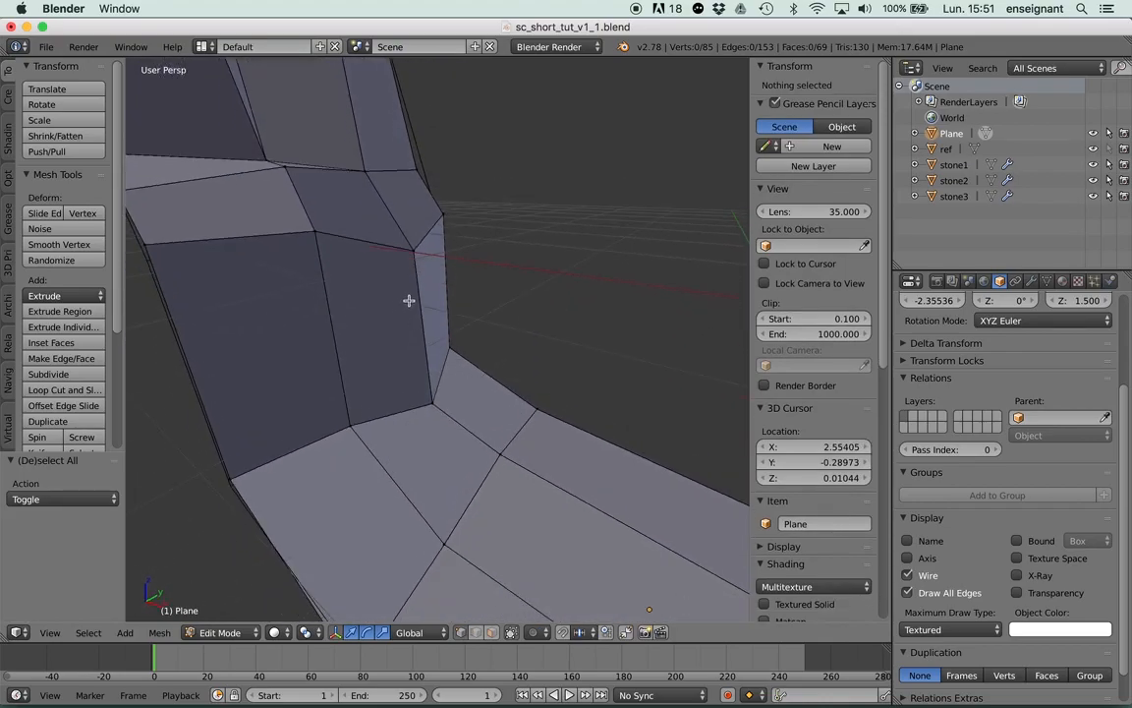
# Knife-cut a vertical line from the sloped ledge face across the lower wall to the floor edge.
pyautogui.press('k')
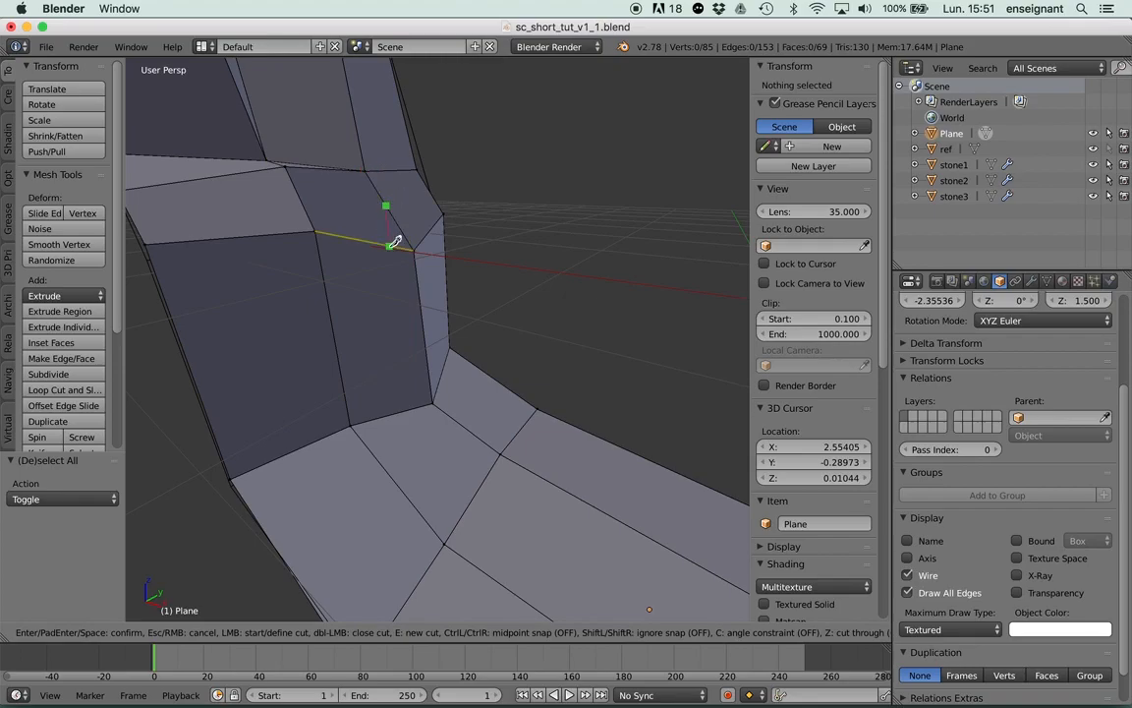
pyautogui.click(419, 406)
pyautogui.press('Return')
pyautogui.moveTo(429, 315); pyautogui.dragTo(462, 385, button='middle')
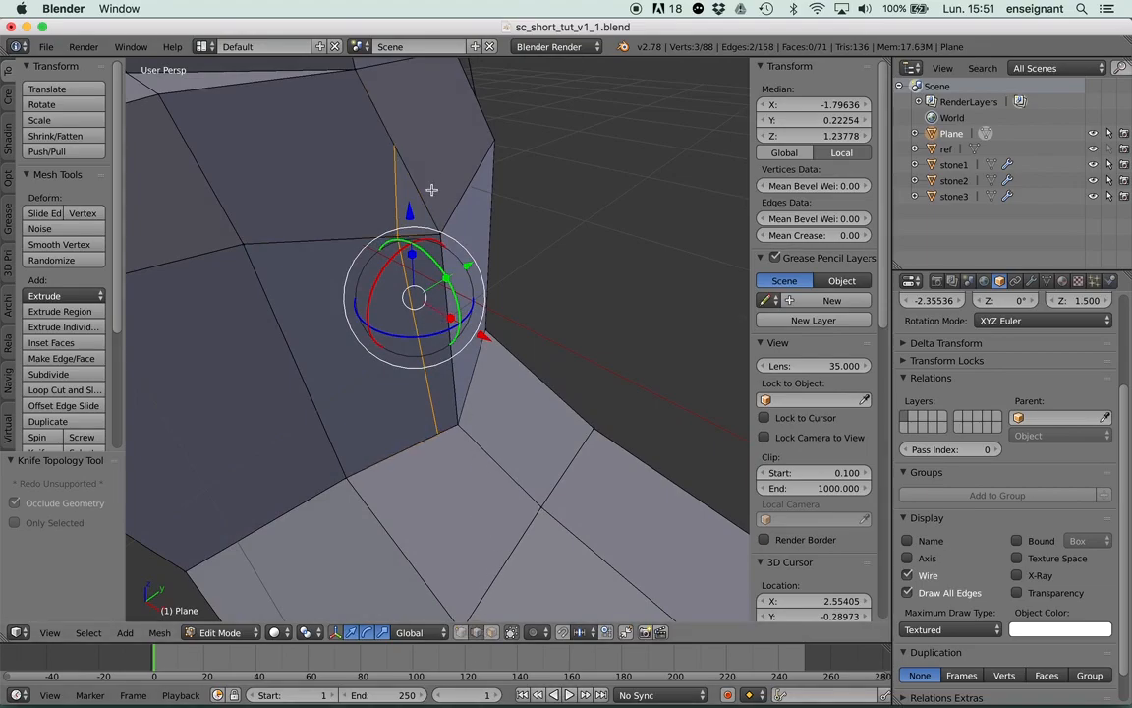
pyautogui.hotkey('ctrl', 'r')
pyautogui.press('Escape')
pyautogui.moveTo(459, 294); pyautogui.dragTo(513, 278, button='middle')
pyautogui.press('a')
pyautogui.scroll(-1, 531, 291)
pyautogui.scroll(2, 529, 300)
pyautogui.moveTo(502, 219); pyautogui.dragTo(495, 252, button='middle')
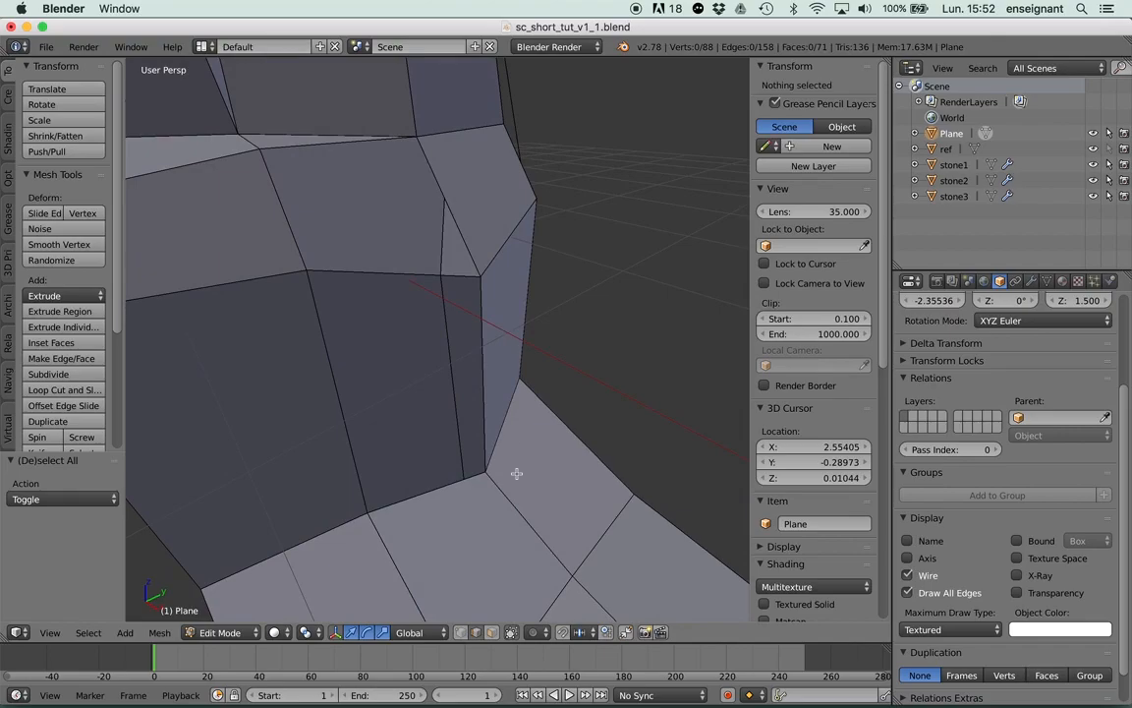
pyautogui.click(495, 631)
pyautogui.rightClick(478, 529)
pyautogui.moveTo(478, 528); pyautogui.dragTo(482, 490, button='middle')
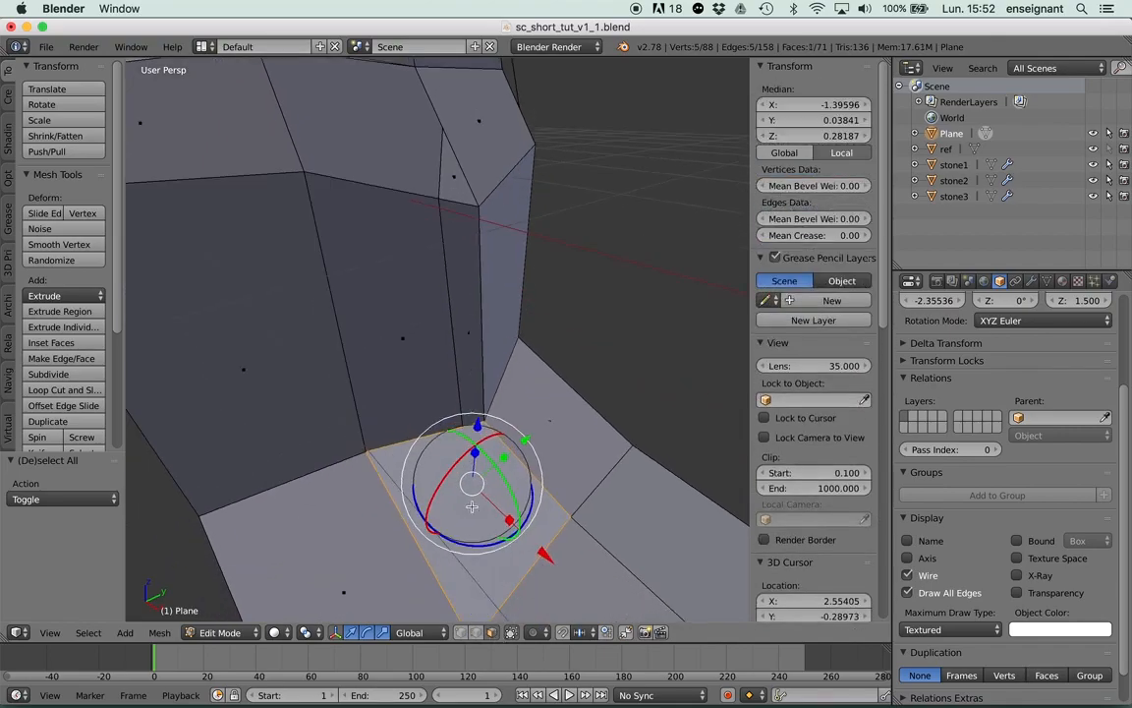
pyautogui.moveTo(475, 575); pyautogui.dragTo(413, 291, button='middle')
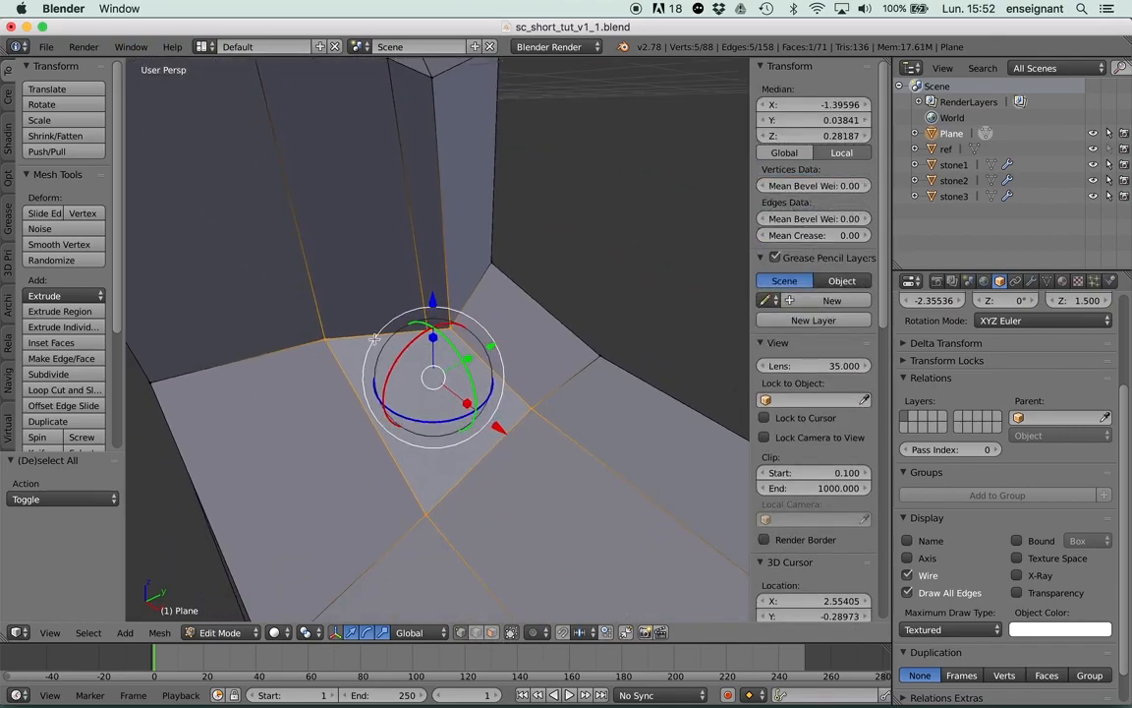
# Move the vertex where the new cut meets the floor -0.251 along X.
pyautogui.moveTo(491, 336); pyautogui.dragTo(474, 393, button='middle')
pyautogui.rightClick(455, 377)
pyautogui.moveTo(521, 435); pyautogui.dragTo(491, 423)
pyautogui.moveTo(472, 393); pyautogui.dragTo(457, 332, button='middle')
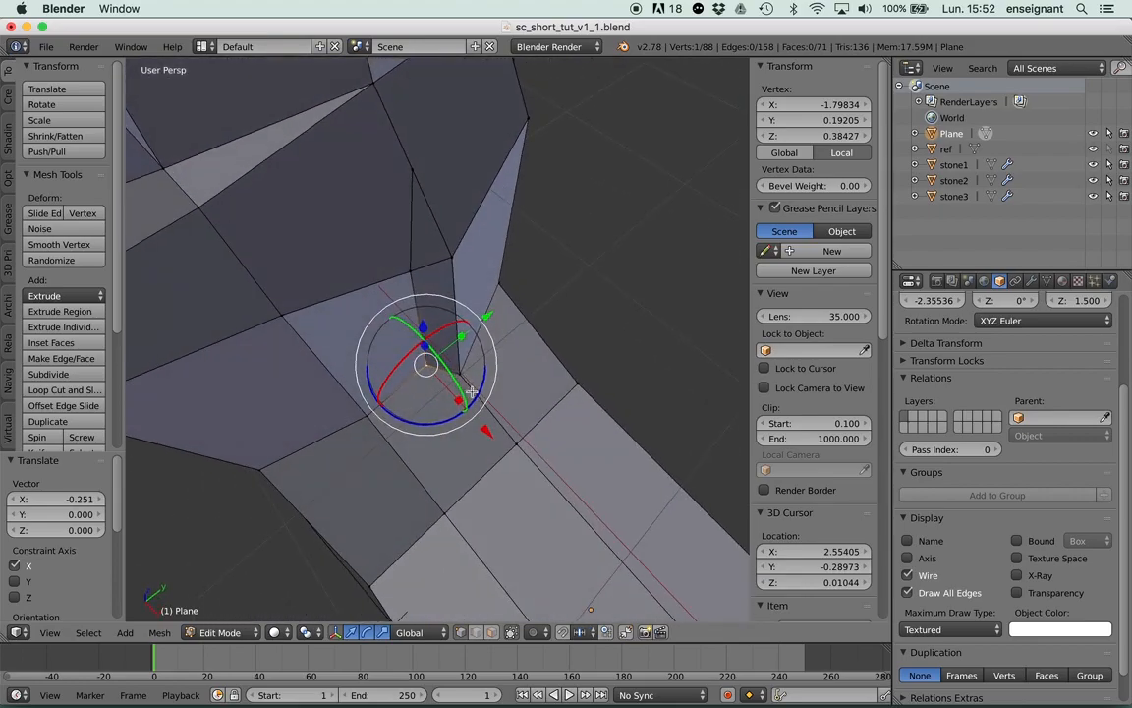
# Try to triangulate the floor face at the foot of the new cut.
pyautogui.click(492, 632)
pyautogui.moveTo(481, 539); pyautogui.dragTo(457, 423, button='middle')
pyautogui.rightClick(473, 470)
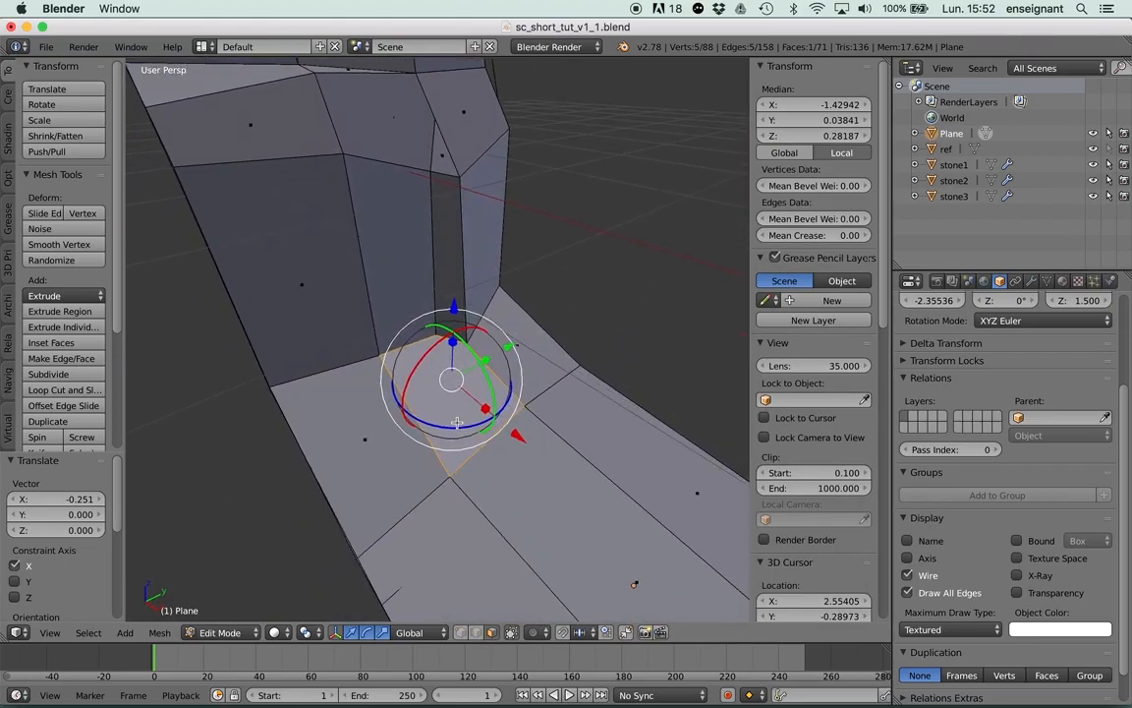
pyautogui.hotkey('ctrl', 't')
# Add a centered vertical loop cut in the lower wall's narrow strip and triangulate the small face above it.
pyautogui.moveTo(428, 391); pyautogui.dragTo(435, 284, button='middle')
pyautogui.hotkey('ctrl', 'r')
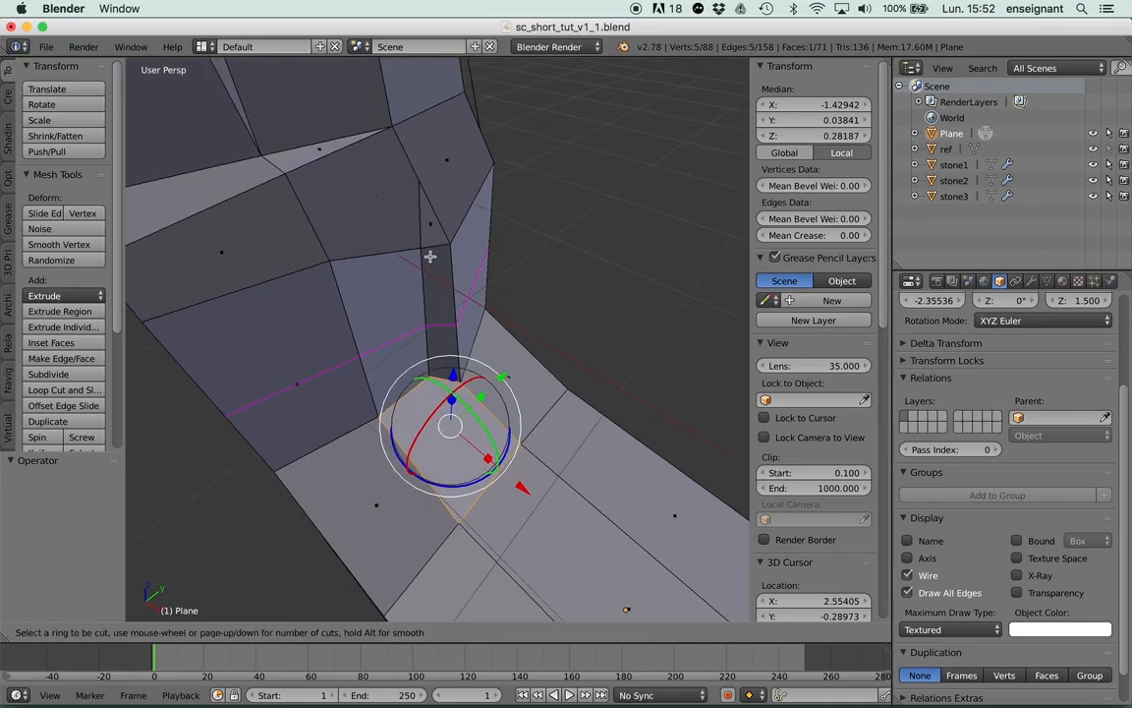
pyautogui.click(431, 247)
pyautogui.rightClick(431, 246)
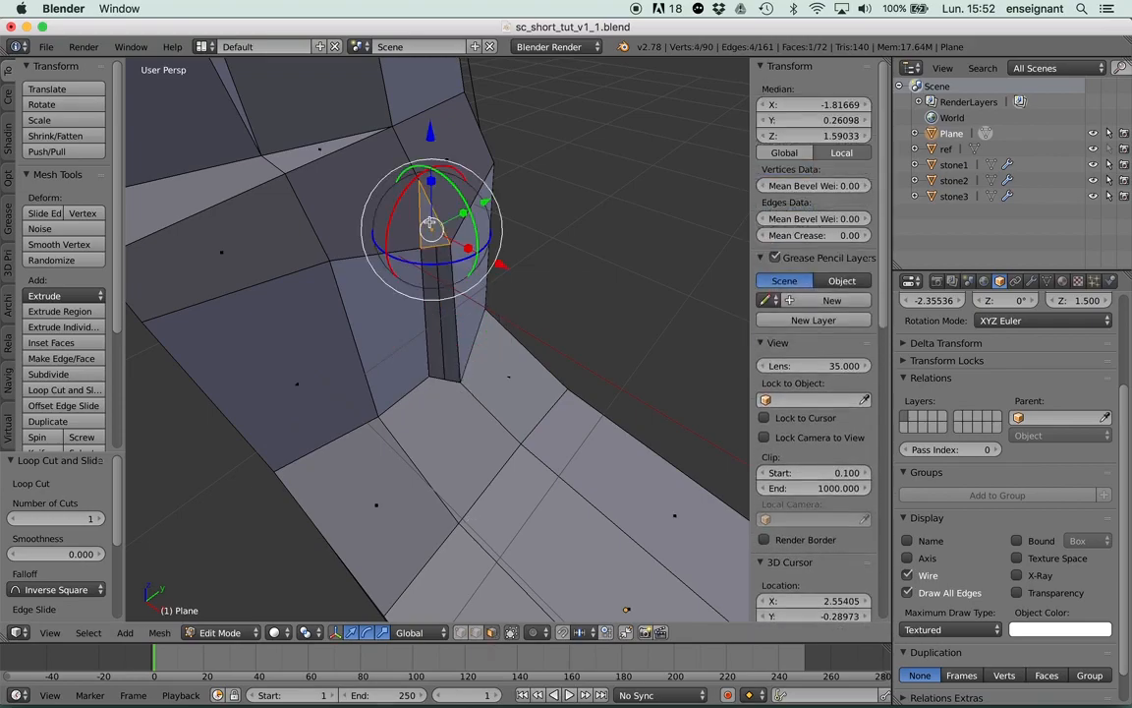
pyautogui.hotkey('ctrl', 't')
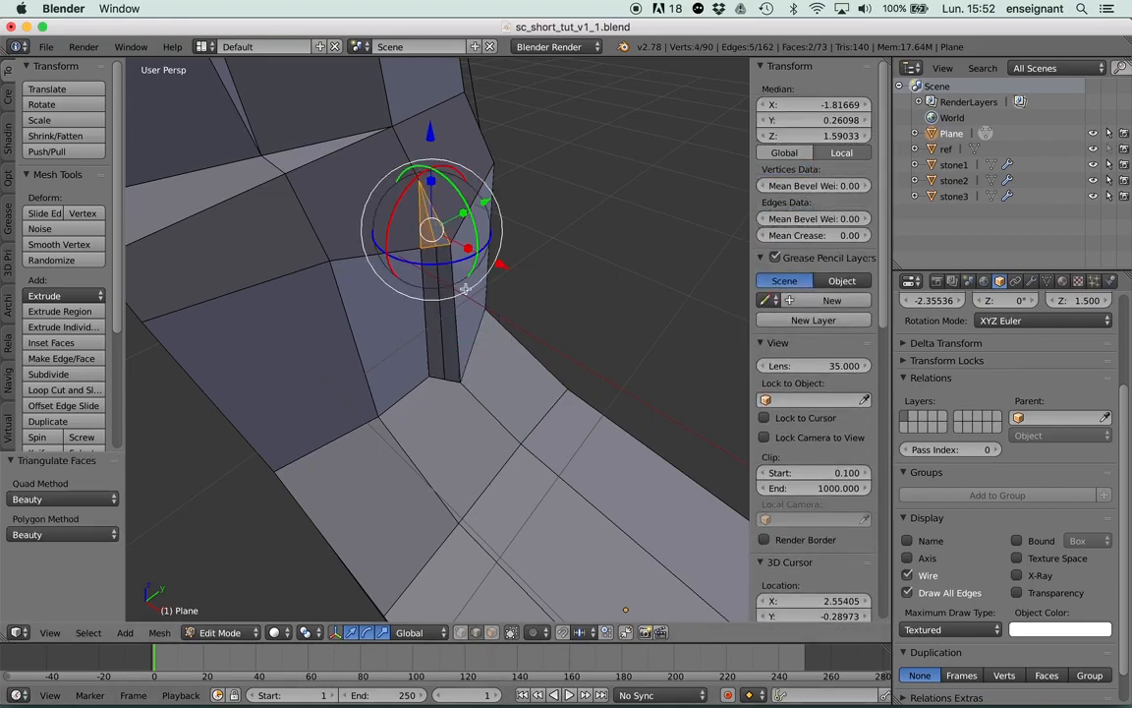
# Push the strip's middle vertical edge inward and shift it 0.065 along Y to form a crevice.
pyautogui.rightClick(445, 273)
pyautogui.moveTo(446, 274); pyautogui.dragTo(466, 317, button='middle')
pyautogui.moveTo(499, 364); pyautogui.dragTo(516, 355)
pyautogui.moveTo(463, 254); pyautogui.dragTo(375, 208)
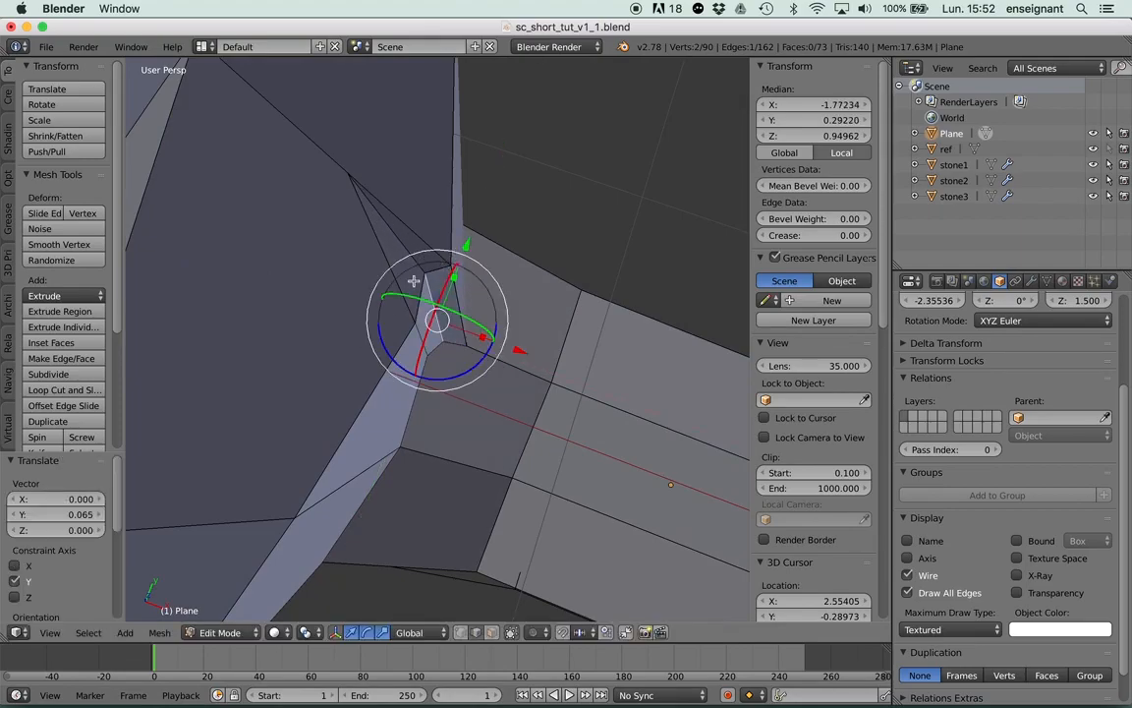
pyautogui.moveTo(441, 318); pyautogui.dragTo(423, 412, button='middle')
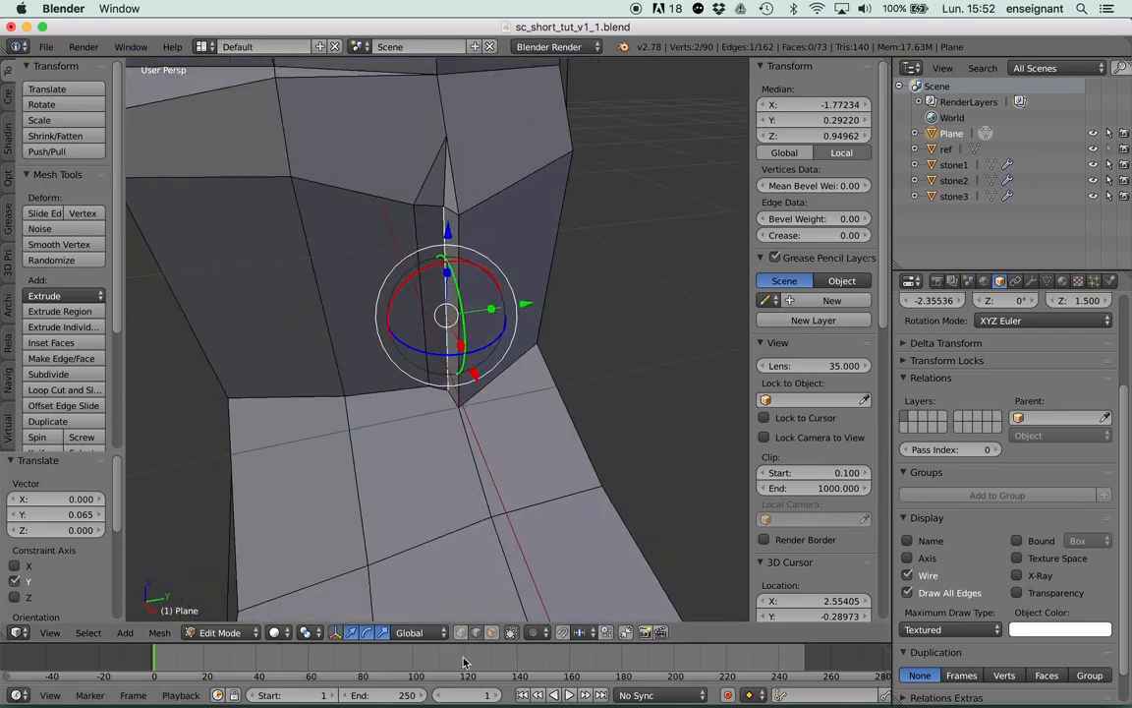
# Triangulate the many-sided floor face at the foot of the lower crevice.
pyautogui.click(492, 632)
pyautogui.rightClick(444, 472)
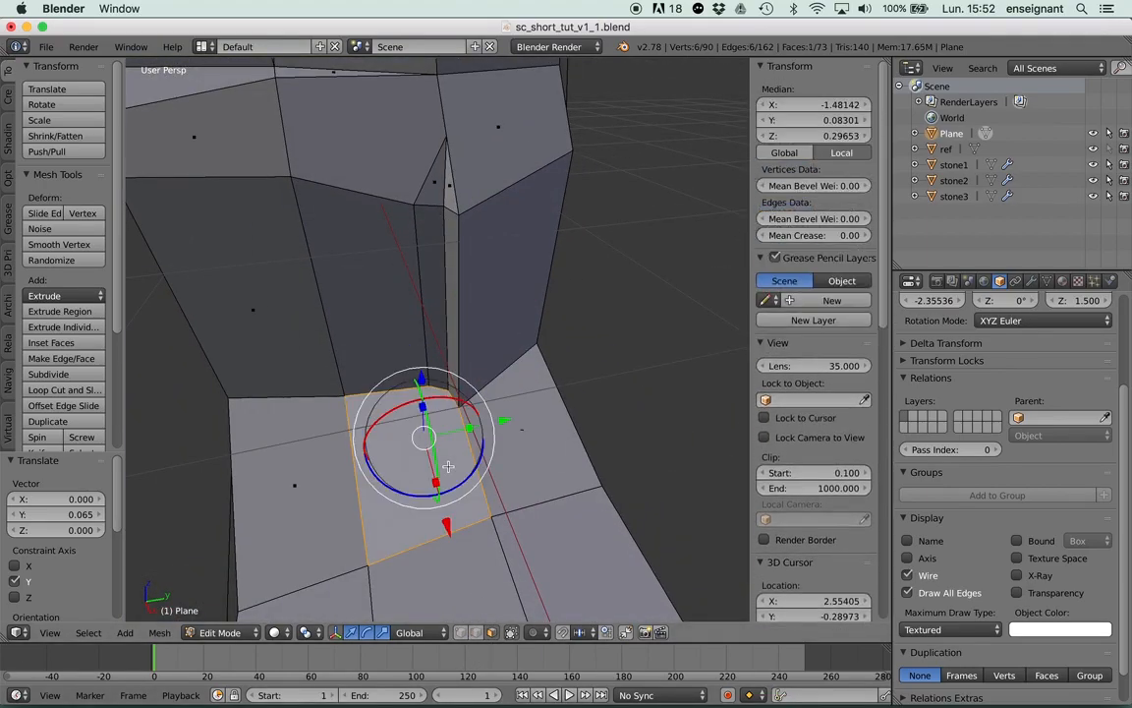
pyautogui.hotkey('ctrl', 't')
pyautogui.moveTo(454, 417); pyautogui.dragTo(513, 434, button='middle')
# Examine the crevice in Object Mode with Only Render enabled, restore the normal display and return to Edit Mode.
pyautogui.press('Tab')
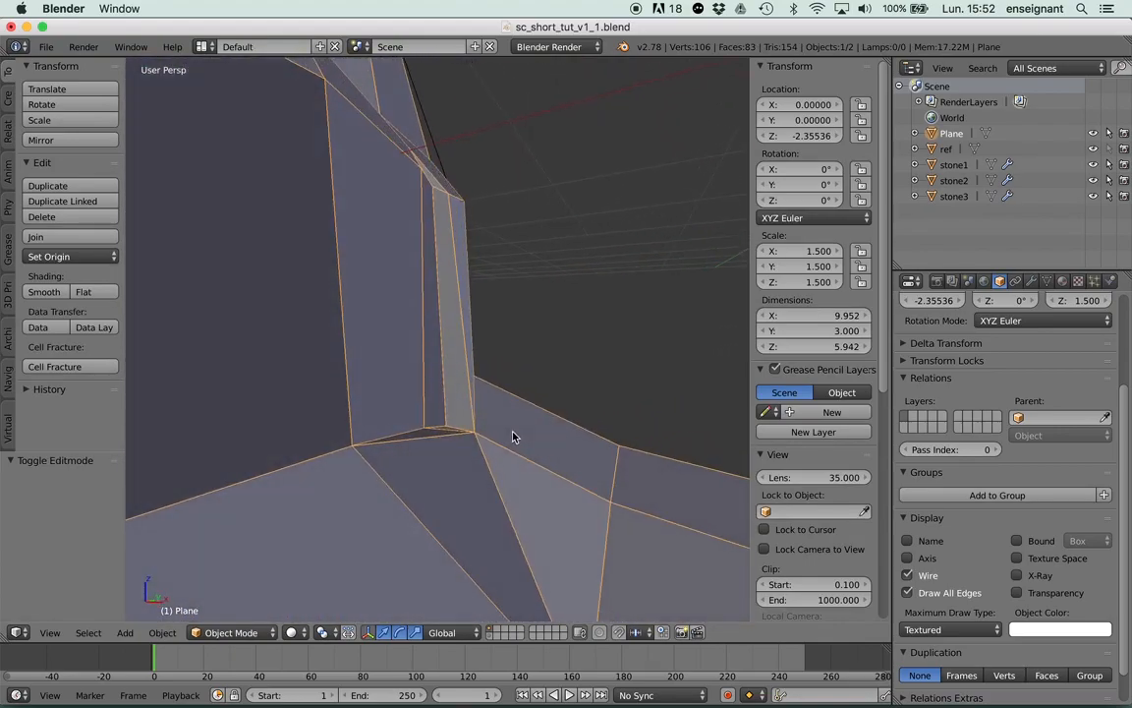
pyautogui.scroll(-6, 775, 510)
pyautogui.scroll(-3, 774, 510)
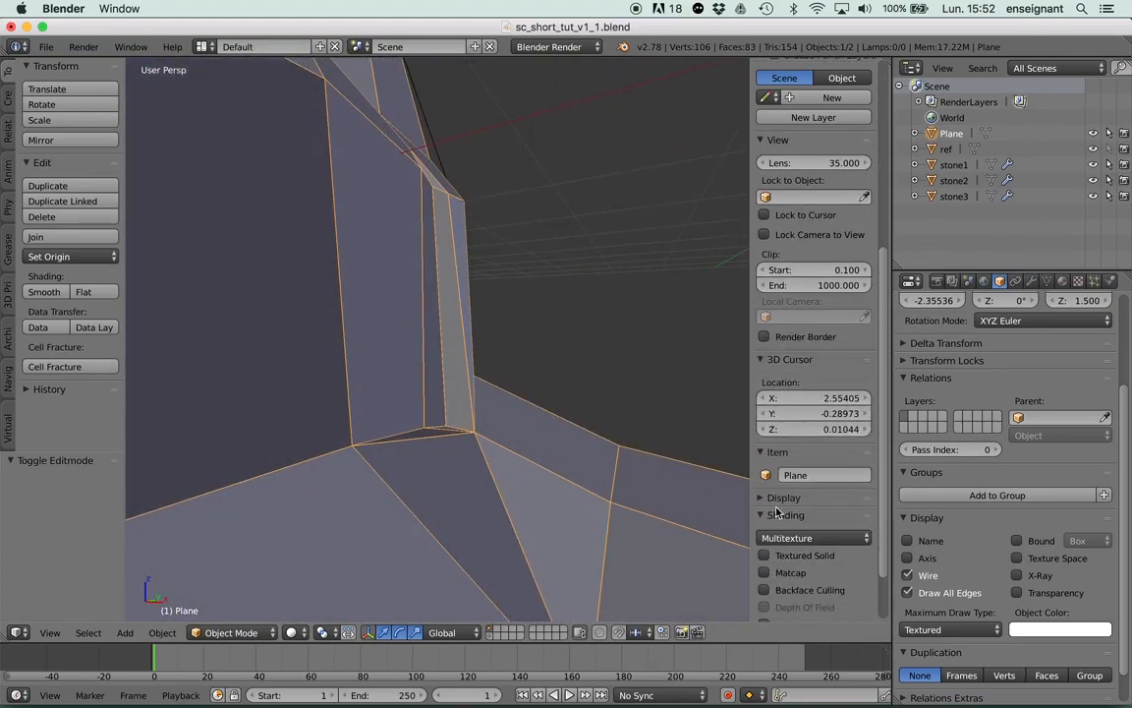
pyautogui.click(764, 520)
pyautogui.moveTo(637, 472); pyautogui.dragTo(686, 497, button='middle')
pyautogui.click(764, 520)
pyautogui.press('Tab')
# Shift the crevice's side edge along X by 0.054, and follow with a second X adjustment of -0.049.
pyautogui.moveTo(579, 426); pyautogui.dragTo(467, 449, button='middle')
pyautogui.press('a')
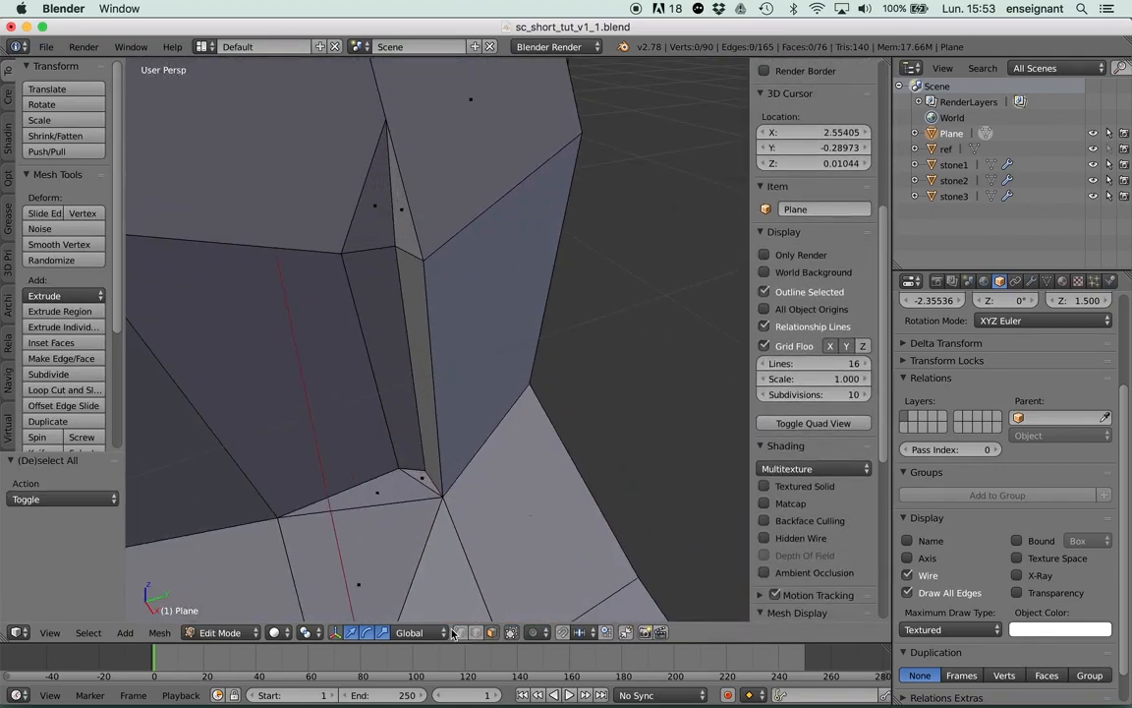
pyautogui.rightClick(391, 407)
pyautogui.moveTo(379, 397); pyautogui.dragTo(562, 447, button='middle')
pyautogui.press('g')
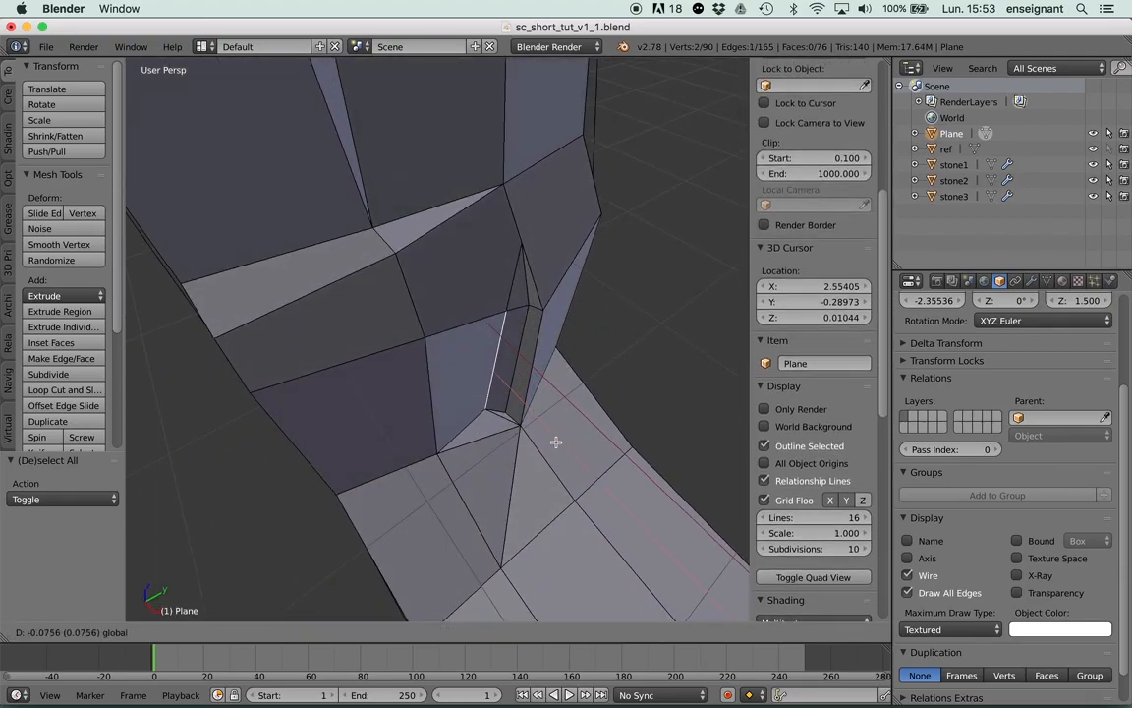
pyautogui.click(564, 452)
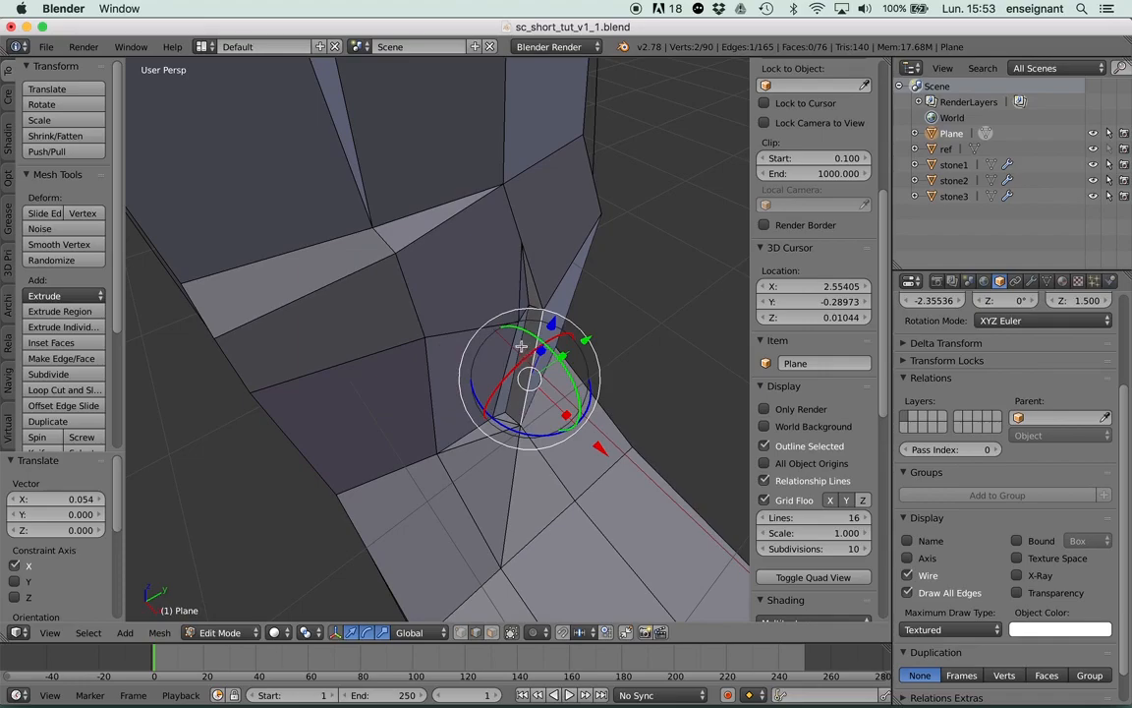
pyautogui.press('g')
pyautogui.click(565, 432)
# Switch to face selection, select the warped four-sided face high on the wall and center the view on it.
pyautogui.moveTo(565, 432); pyautogui.dragTo(550, 589, button='middle')
pyautogui.click(491, 632)
pyautogui.rightClick(518, 116)
pyautogui.press('KP_Decimal')
pyautogui.moveTo(523, 145); pyautogui.dragTo(426, 296, button='middle')
pyautogui.scroll(1, 375, 332)
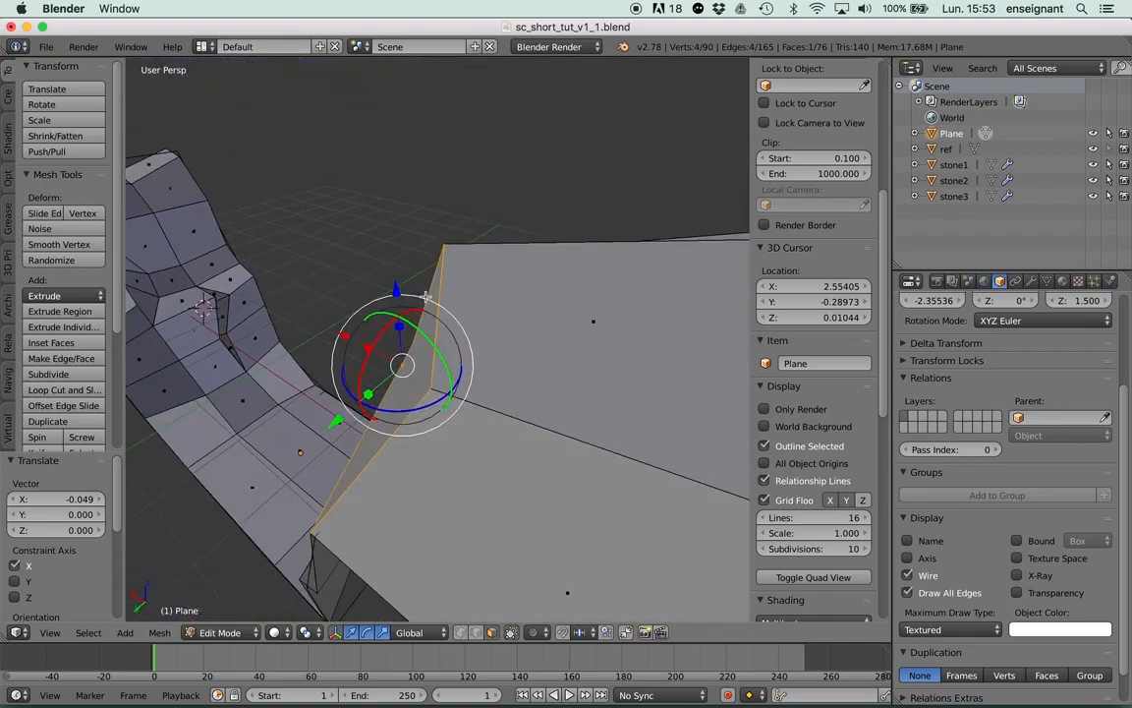
pyautogui.moveTo(411, 344); pyautogui.dragTo(548, 323, button='middle')
pyautogui.press('w')
pyautogui.click(547, 310)
pyautogui.press('w')
pyautogui.click(547, 309)
pyautogui.press('w')
pyautogui.click(547, 310)
pyautogui.press('w')
pyautogui.click(547, 310)
pyautogui.moveTo(559, 315); pyautogui.dragTo(416, 351, button='middle')
pyautogui.hotkey('ctrl', 'z')
pyautogui.hotkey('ctrl', 'z')
# Triangulate the selected four-sided face near the wall's top and clear the selection.
pyautogui.hotkey('ctrl', 't')
pyautogui.press('Tab')
pyautogui.press('Tab')
pyautogui.press('a')
pyautogui.press('a')
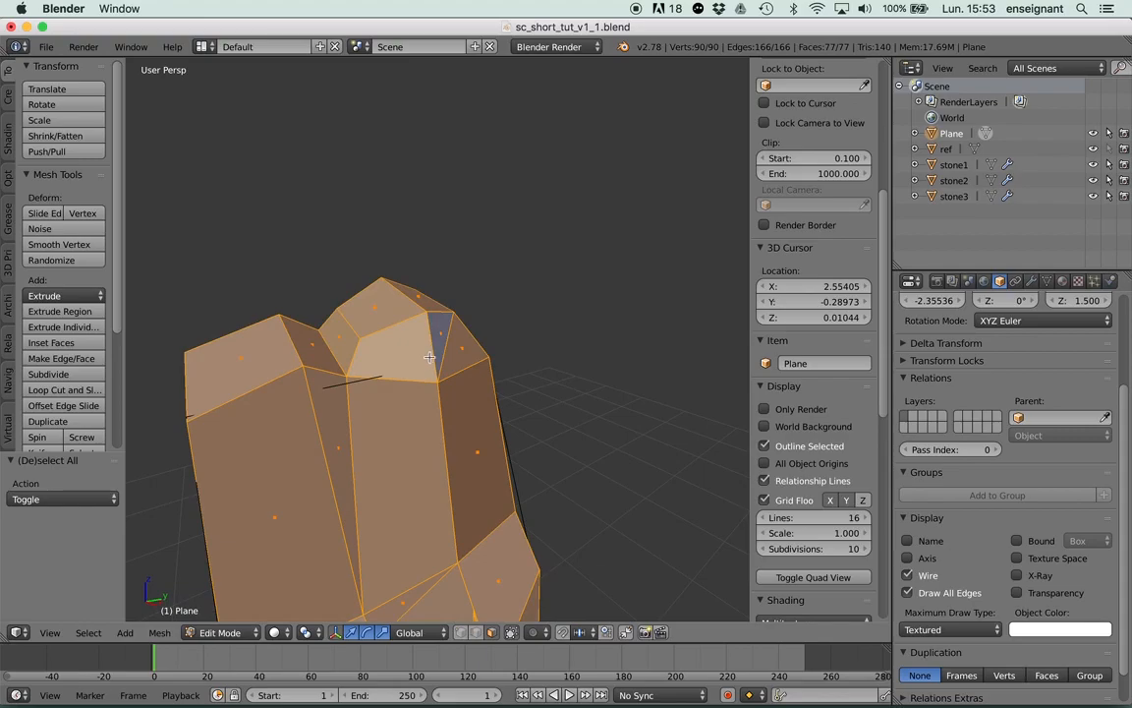
pyautogui.press('Tab')
pyautogui.moveTo(471, 348); pyautogui.dragTo(432, 285, button='middle')
pyautogui.press('Tab')
pyautogui.press('a')
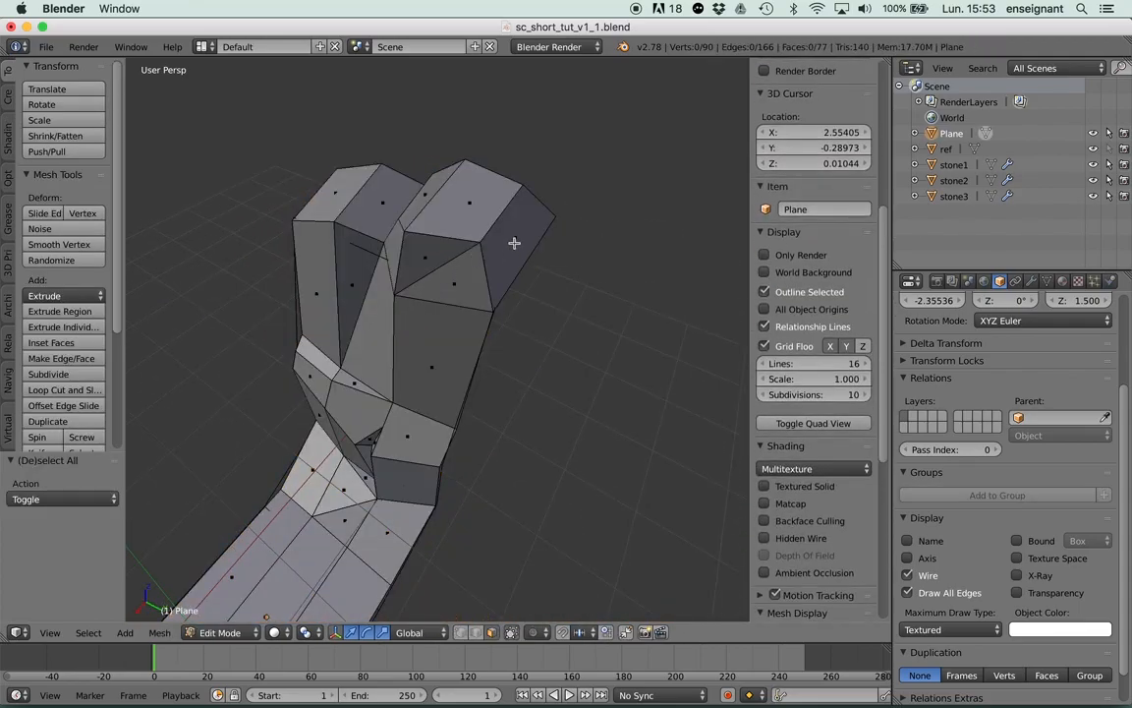
# Maximize the 3D view and return to Edit Mode facing the central floor with nothing selected.
pyautogui.moveTo(497, 288); pyautogui.dragTo(425, 306, button='middle')
pyautogui.press('Tab')
pyautogui.press('a')
pyautogui.hotkey('ctrl', 'Up')
pyautogui.moveTo(448, 383); pyautogui.dragTo(389, 240, button='middle')
pyautogui.moveTo(389, 240); pyautogui.dragTo(477, 292, button='middle')
pyautogui.scroll(3, 418, 275)
pyautogui.rightClick(414, 277)
pyautogui.scroll(-2, 508, 273)
pyautogui.press('Tab')
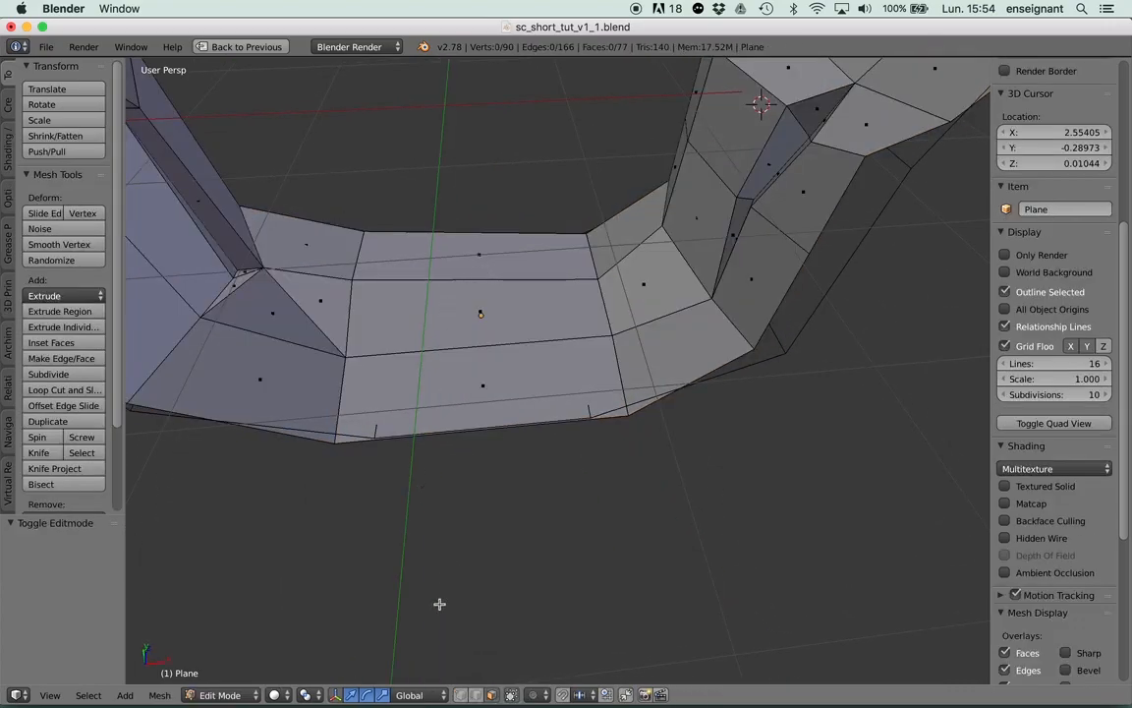
# Shift the middle floor face's two side edges along X, moving the right one by -0.342.
pyautogui.rightClick(346, 312)
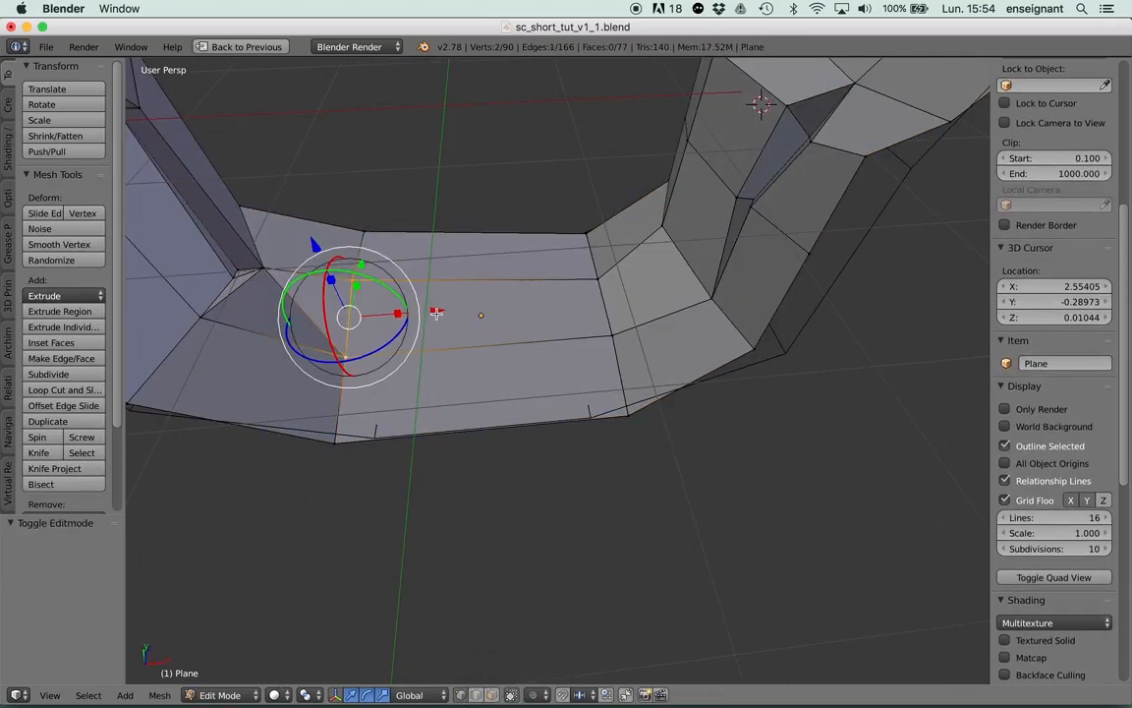
pyautogui.press('g')
pyautogui.moveTo(461, 313); pyautogui.dragTo(458, 313)
pyautogui.rightClick(599, 279)
pyautogui.keyDown('shift'); pyautogui.rightClick(613, 334); pyautogui.keyUp('shift')
pyautogui.moveTo(684, 300); pyautogui.dragTo(661, 306)
pyautogui.moveTo(369, 408); pyautogui.dragTo(414, 435, button='middle')
# Add two lengthwise loop cuts across the central floor faces, one slid near each side of the floor.
pyautogui.click(491, 695)
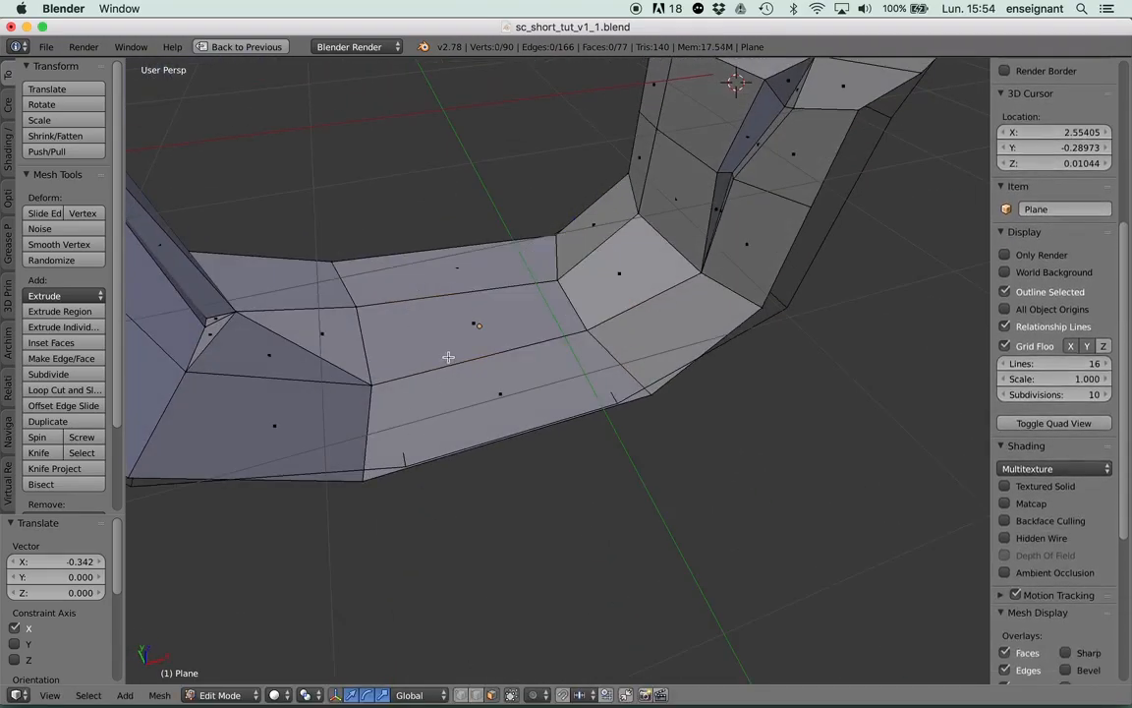
pyautogui.rightClick(449, 356)
pyautogui.keyDown('shift'); pyautogui.rightClick(409, 255); pyautogui.keyUp('shift')
pyautogui.keyDown('shift'); pyautogui.rightClick(522, 386); pyautogui.keyUp('shift')
pyautogui.moveTo(595, 290); pyautogui.dragTo(481, 266, button='middle')
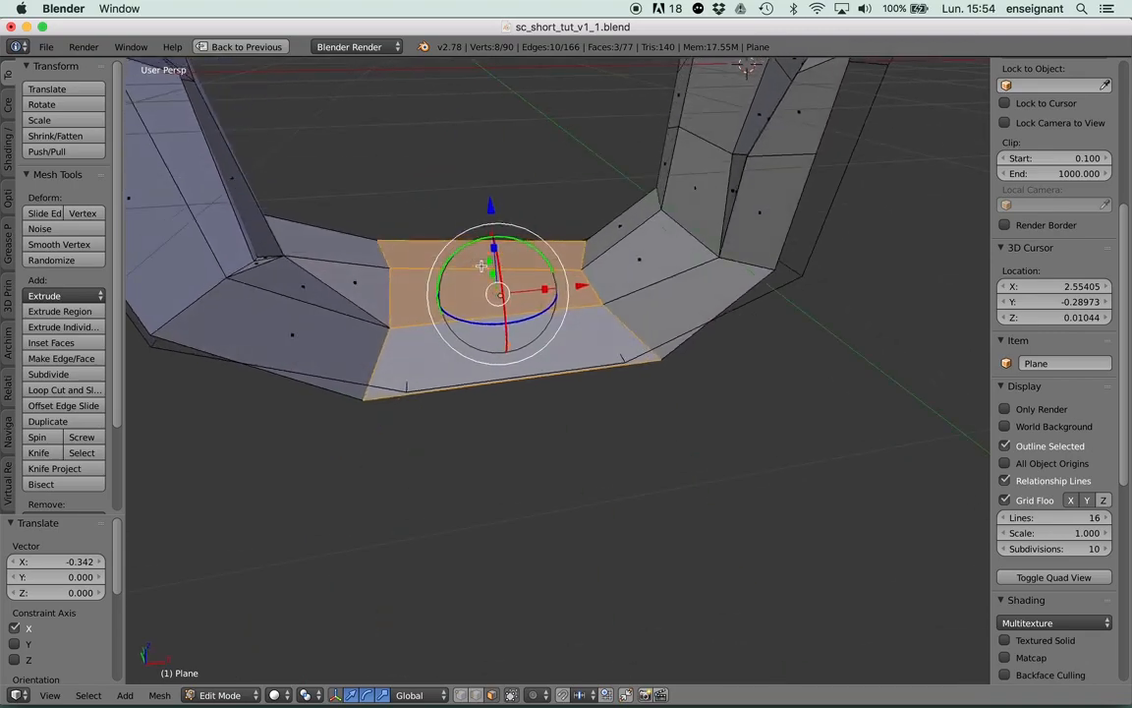
pyautogui.hotkey('ctrl', 'r')
pyautogui.click(451, 258)
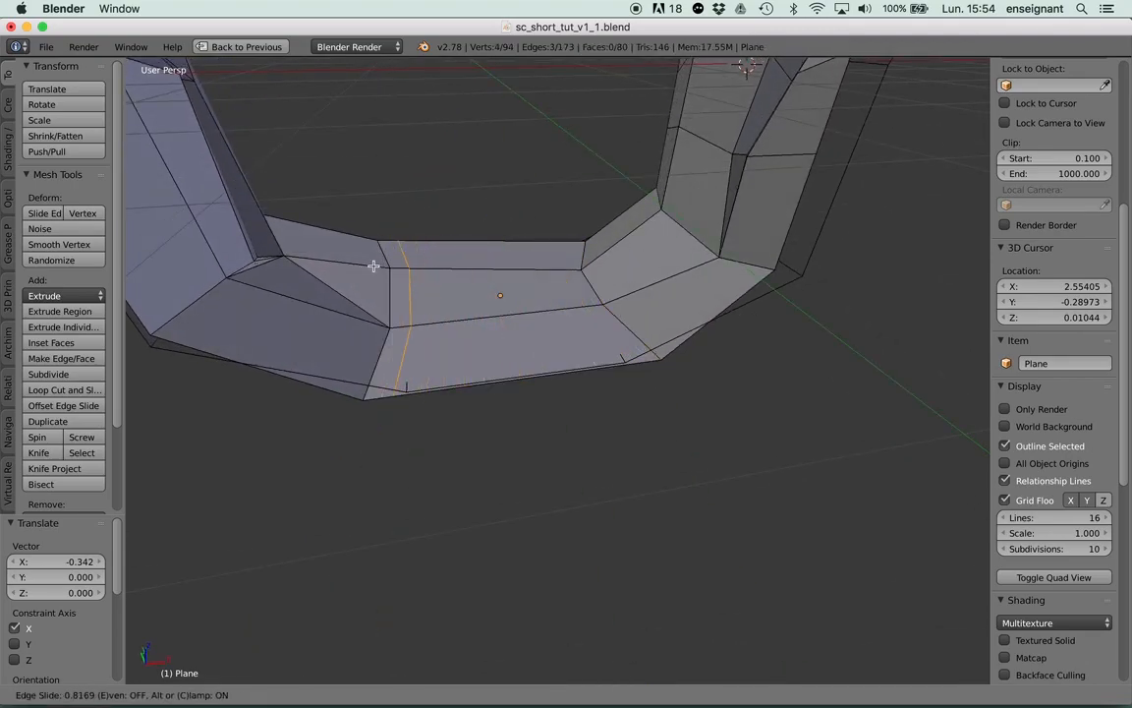
pyautogui.click(376, 261)
pyautogui.hotkey('ctrl', 'r')
pyautogui.click(538, 261)
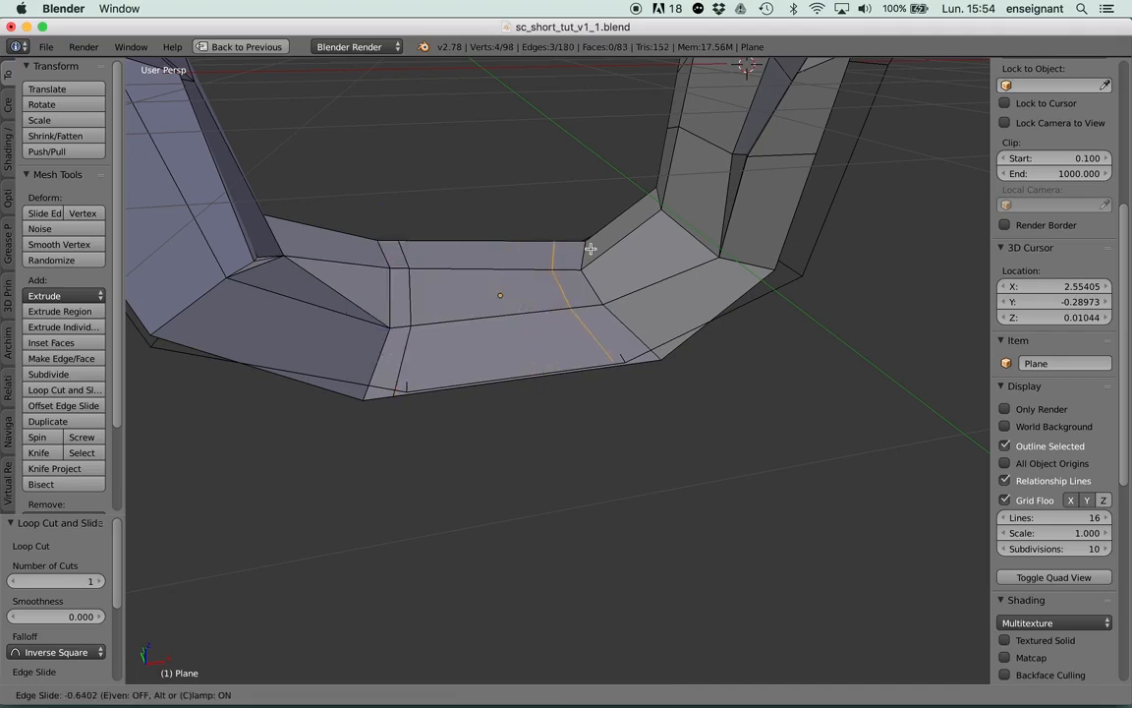
pyautogui.click(596, 245)
# Select both new floor edge loops together and lower them 0.303 along Z.
pyautogui.keyDown('alt'); pyautogui.keyDown('shift'); pyautogui.rightClick(406, 283); pyautogui.keyUp('shift'); pyautogui.keyUp('alt')
pyautogui.moveTo(405, 283); pyautogui.dragTo(479, 285, button='middle')
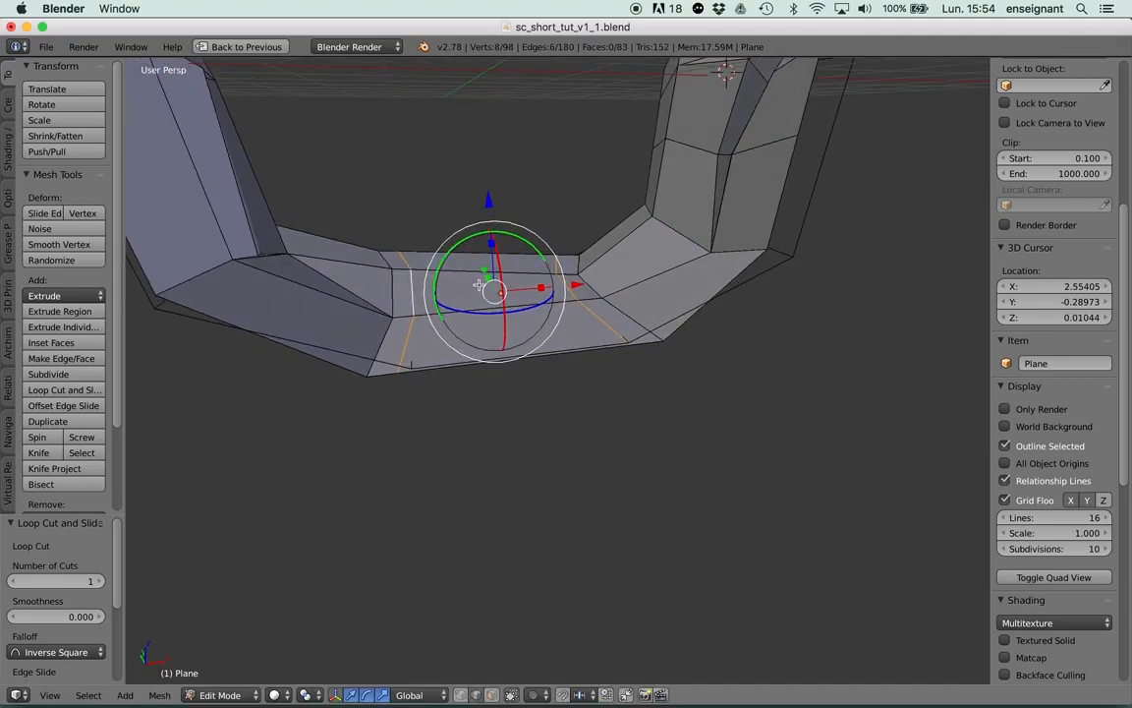
pyautogui.keyDown('alt'); pyautogui.rightClick(421, 287); pyautogui.keyUp('alt')
pyautogui.rightClick(564, 305)
pyautogui.moveTo(564, 304); pyautogui.dragTo(415, 417, button='middle')
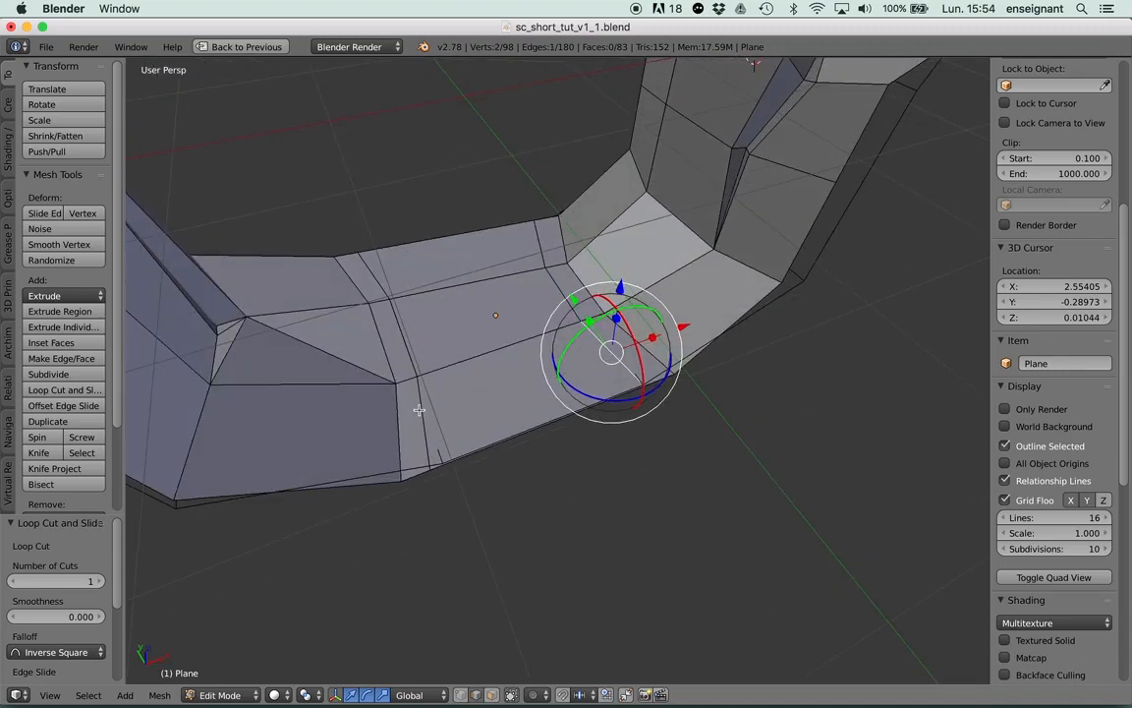
pyautogui.keyDown('alt'); pyautogui.rightClick(434, 404); pyautogui.keyUp('alt')
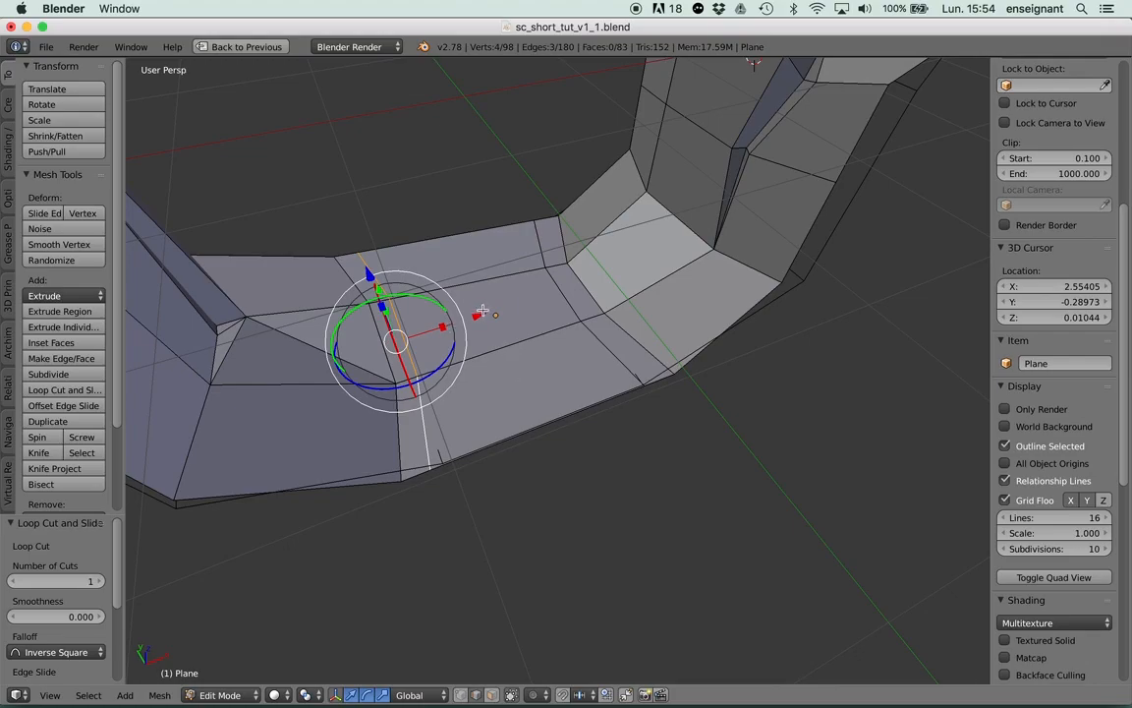
pyautogui.keyDown('alt'); pyautogui.keyDown('shift'); pyautogui.rightClick(556, 288); pyautogui.keyUp('shift'); pyautogui.keyUp('alt')
pyautogui.moveTo(556, 288)
pyautogui.mouseDown(button='middle')
pyautogui.moveTo(531, 344)
pyautogui.moveTo(526, 272)
pyautogui.moveTo(500, 292)
pyautogui.moveTo(512, 308)
pyautogui.moveTo(546, 305)
pyautogui.mouseUp(button='middle')
pyautogui.press('g')
pyautogui.press('z')
pyautogui.click(528, 295)
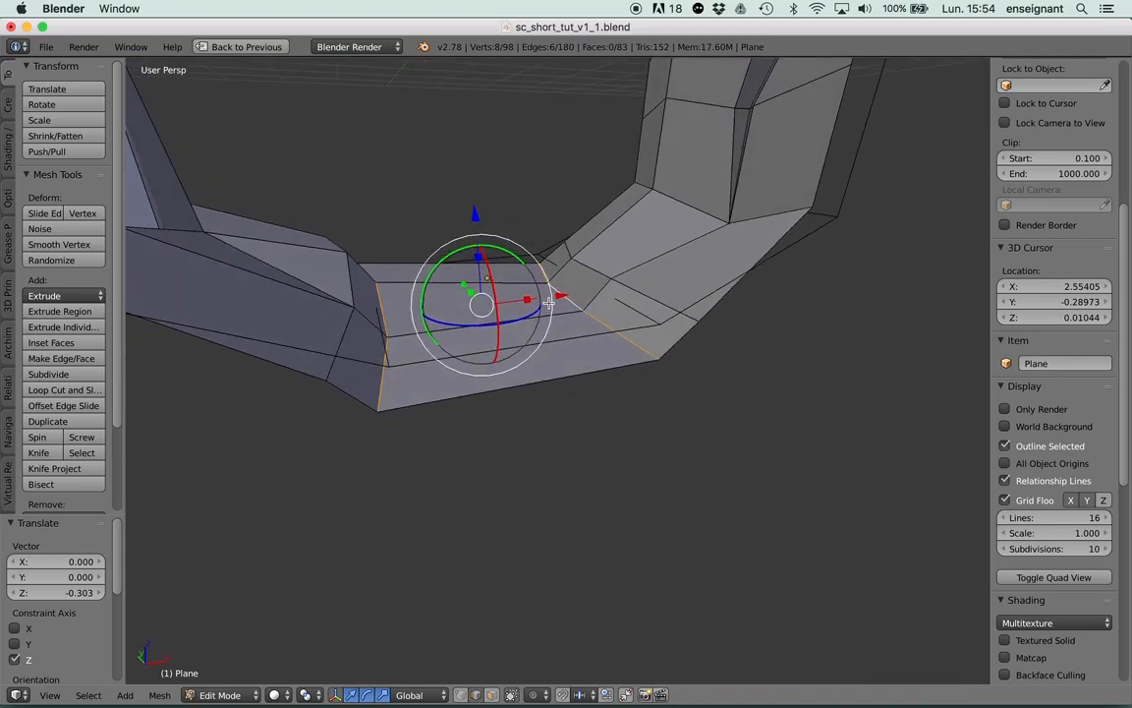
# Scale the two floor loops by 1.12 along X and raise them 0.077 along Z.
pyautogui.press('s')
pyautogui.press('x')
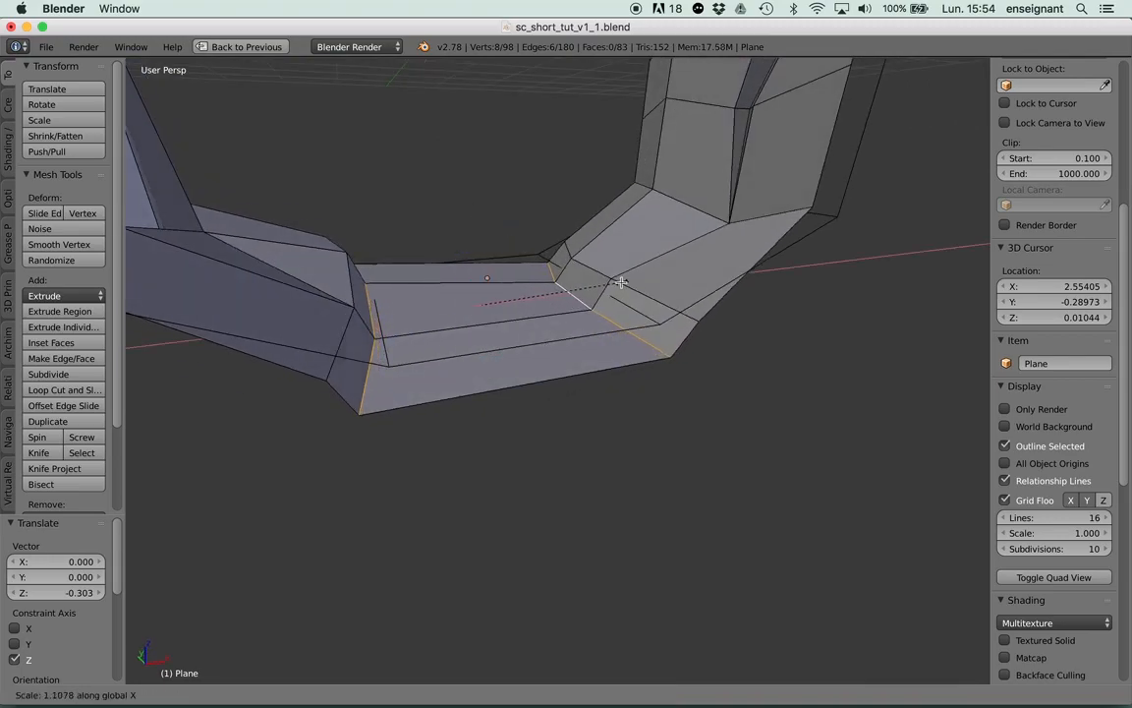
pyautogui.click(623, 283)
pyautogui.press('g')
pyautogui.press('z')
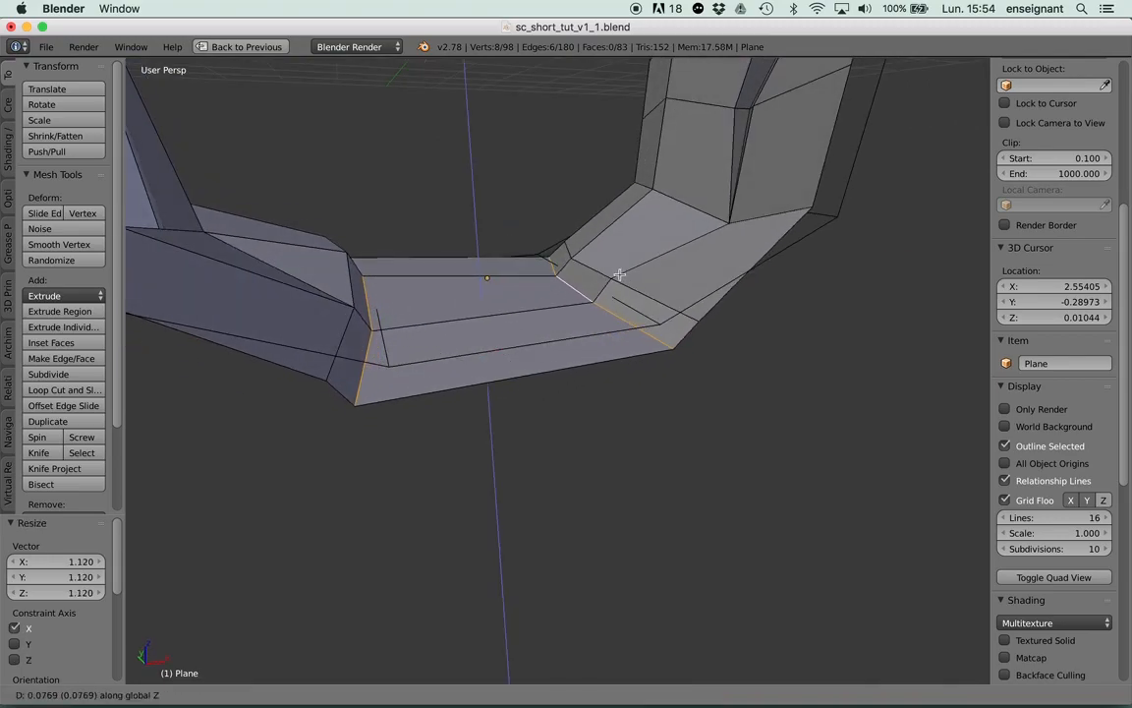
pyautogui.click(619, 269)
# Slide the sunken floor's right inner vertex by a factor of 0.609 and its left inner vertex by 0.062.
pyautogui.click(460, 694)
pyautogui.moveTo(544, 430); pyautogui.dragTo(515, 429, button='middle')
pyautogui.rightClick(593, 305)
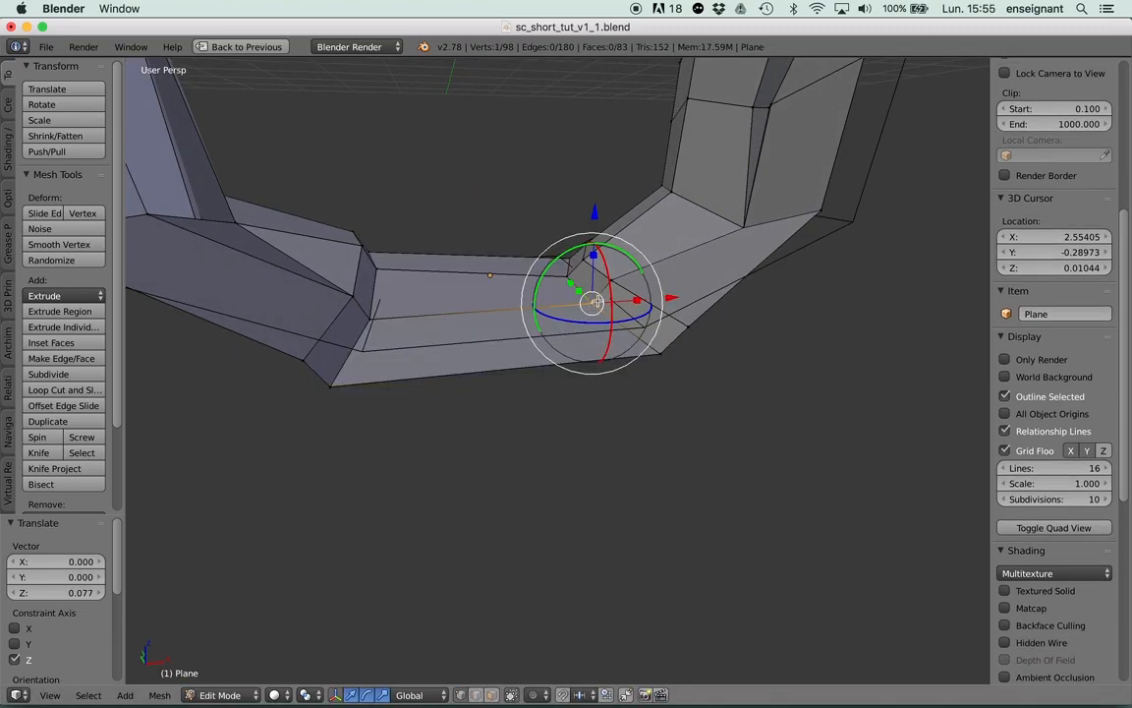
pyautogui.hotkey('shift', 'v')
pyautogui.click(608, 288)
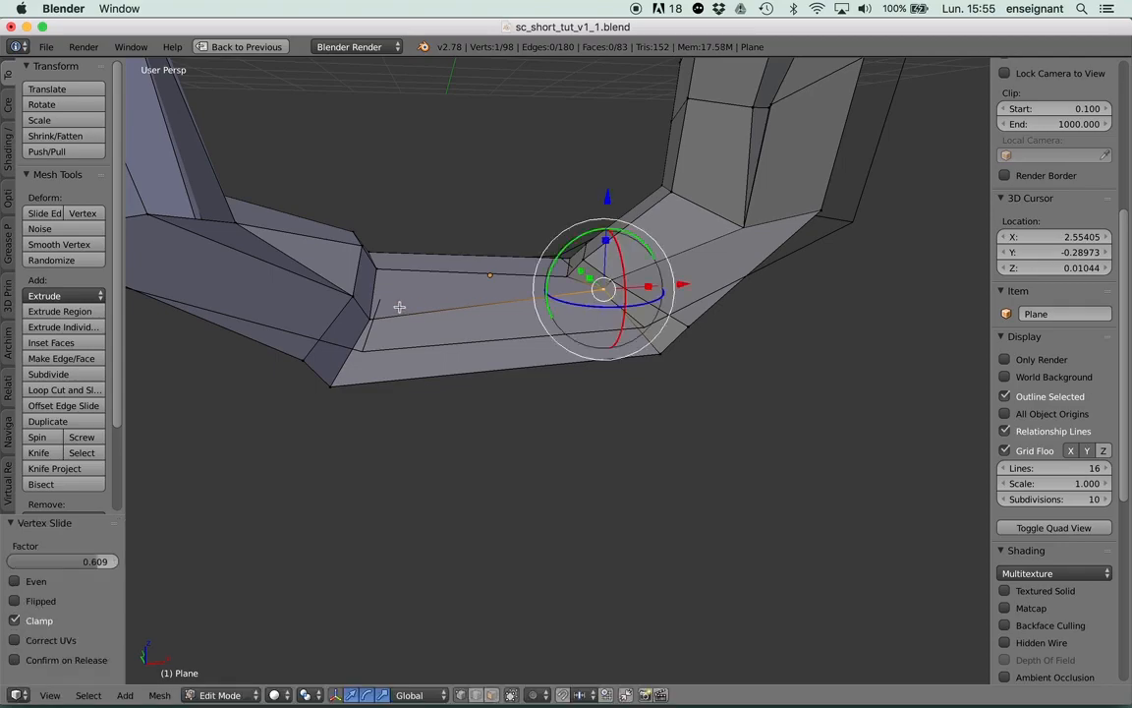
pyautogui.rightClick(371, 318)
pyautogui.hotkey('shift', 'v')
pyautogui.click(374, 318)
# Nudge the other inner vertex on the left side of the sunken floor slightly sideways.
pyautogui.moveTo(374, 318); pyautogui.dragTo(390, 267, button='middle')
pyautogui.rightClick(372, 263)
pyautogui.press('g')
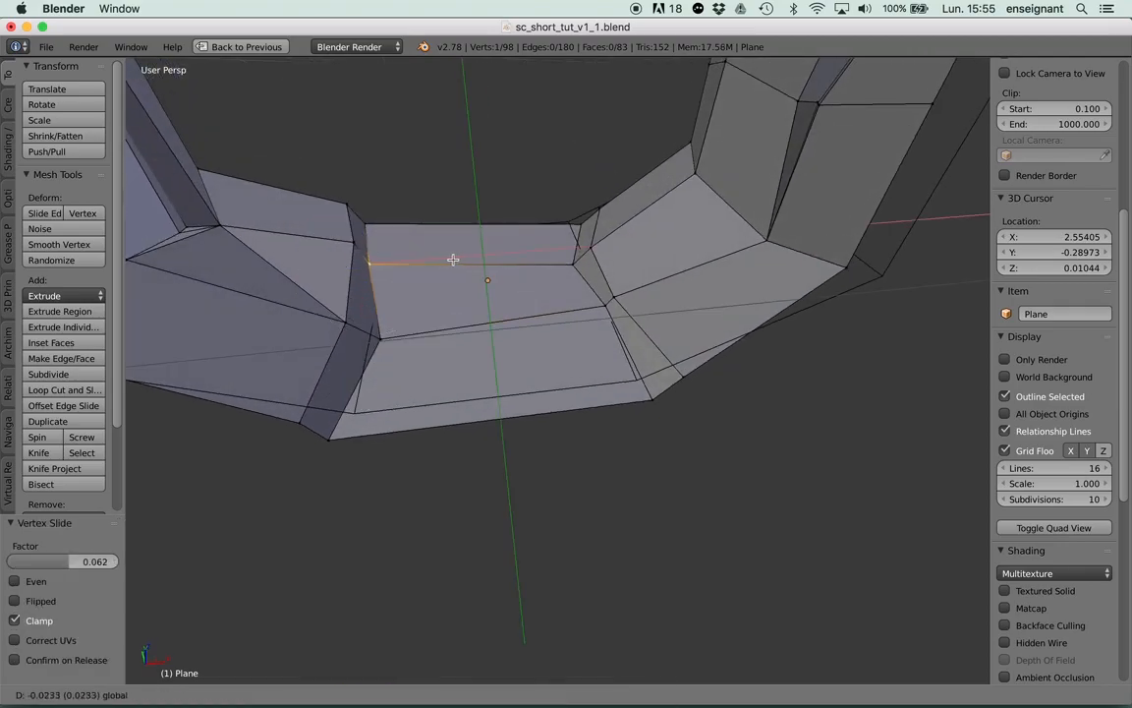
pyautogui.click(449, 259)
# Raise two neighbouring vertices on the floor's left step about 0.12 along Z and slightly lower a vertex on the right step.
pyautogui.press('Tab')
pyautogui.moveTo(392, 236); pyautogui.dragTo(342, 322, button='middle')
pyautogui.press('Tab')
pyautogui.rightClick(395, 299)
pyautogui.keyDown('shift'); pyautogui.rightClick(365, 281); pyautogui.keyUp('shift')
pyautogui.press('g')
pyautogui.press('z')
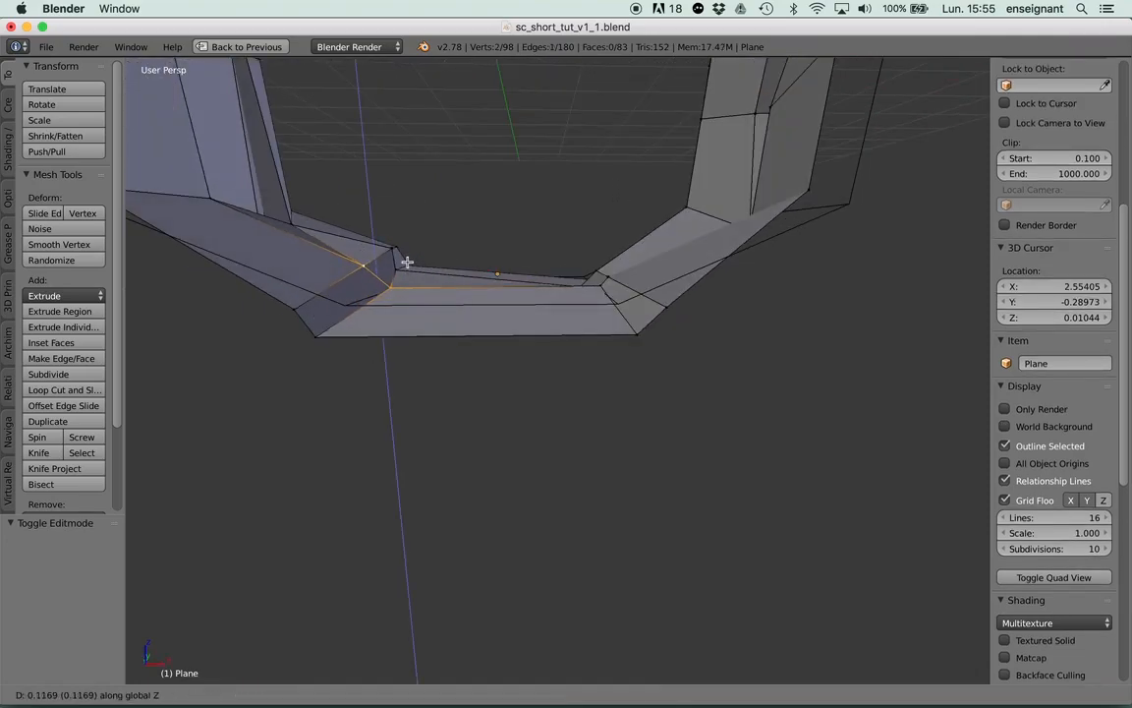
pyautogui.click(409, 261)
pyautogui.rightClick(619, 276)
pyautogui.moveTo(600, 197); pyautogui.dragTo(602, 208)
# Show the terrain in top orthographic view in Edit Mode with nothing selected.
pyautogui.press('Tab')
pyautogui.moveTo(601, 207); pyautogui.dragTo(569, 299, button='middle')
pyautogui.press('KP_7')
pyautogui.press('KP_5')
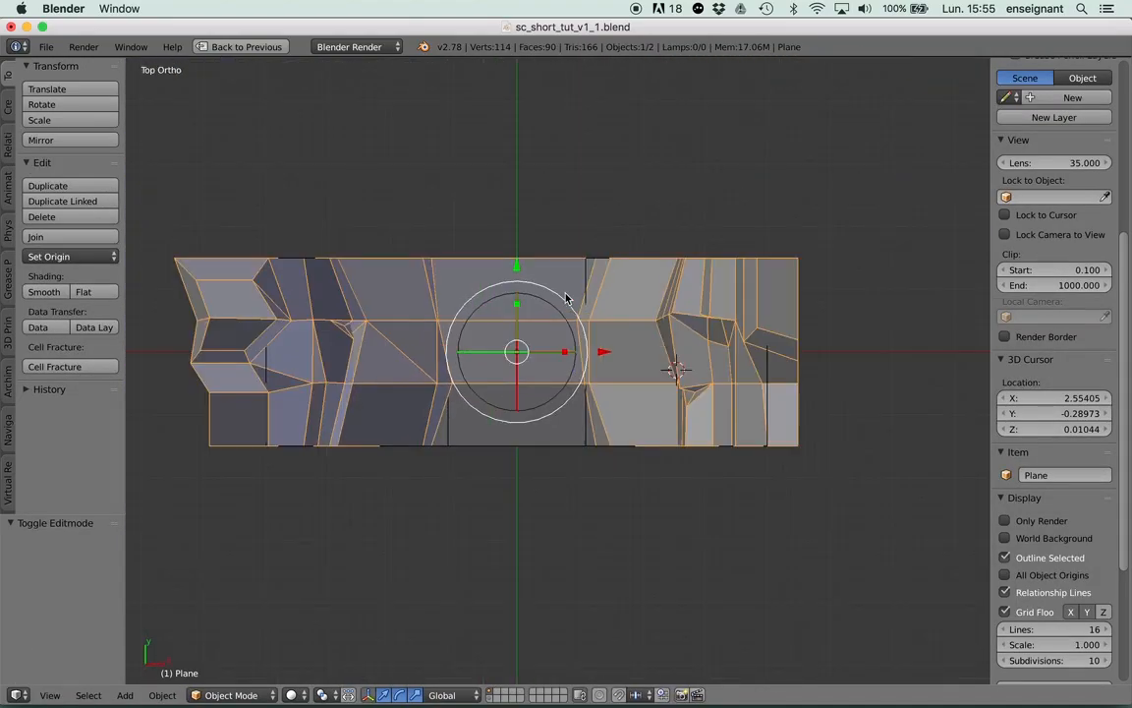
pyautogui.press('Tab')
pyautogui.keyDown('alt'); pyautogui.keyDown('shift'); pyautogui.rightClick(531, 258); pyautogui.keyUp('shift'); pyautogui.keyUp('alt')
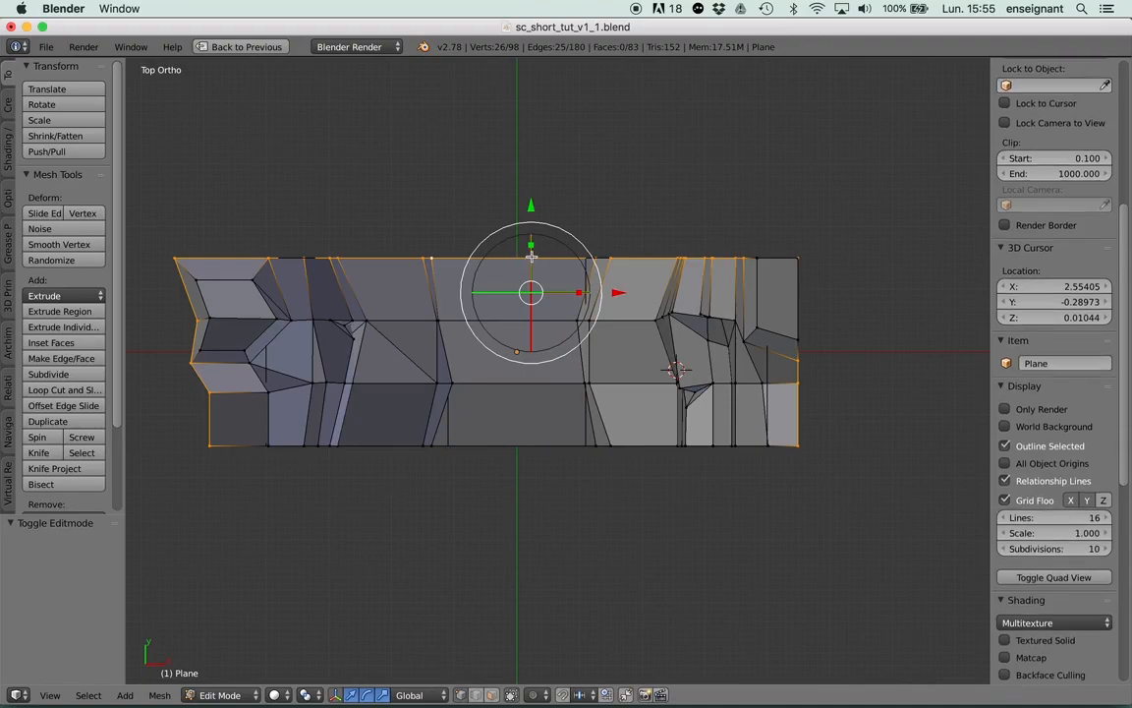
pyautogui.press('a')
# Pull three separate vertices of the terrain's back border outward to make its outline irregular.
pyautogui.rightClick(425, 258)
pyautogui.rightClick(335, 258)
pyautogui.press('g')
pyautogui.click(374, 237)
pyautogui.rightClick(618, 256)
pyautogui.press('g')
pyautogui.click(650, 240)
pyautogui.rightClick(792, 256)
pyautogui.rightClick(742, 251)
pyautogui.press('g')
pyautogui.click(742, 237)
# Examine the terrain's irregular back border in Object Mode, in perspective and from the top orthographic view.
pyautogui.press('KP_5')
pyautogui.moveTo(511, 323); pyautogui.dragTo(491, 256, button='middle')
pyautogui.press('Tab')
pyautogui.scroll(-6, 541, 298)
pyautogui.press('KP_5')
pyautogui.press('KP_5')
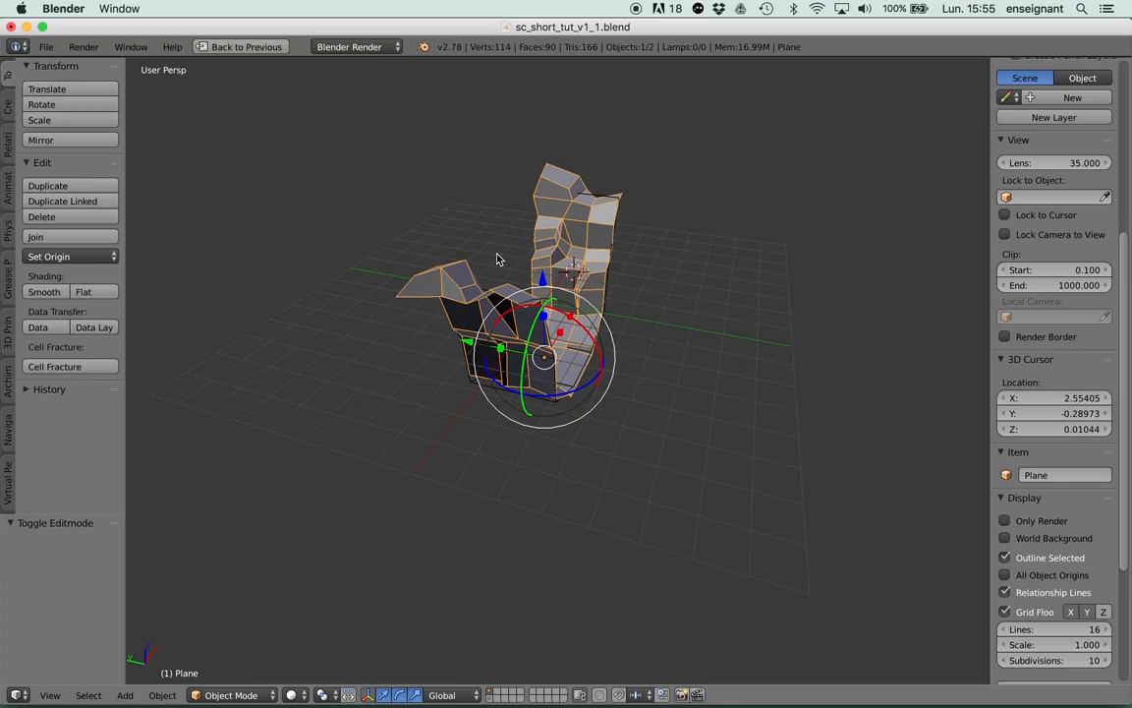
pyautogui.press('KP_7')
pyautogui.scroll(3, 490, 256)
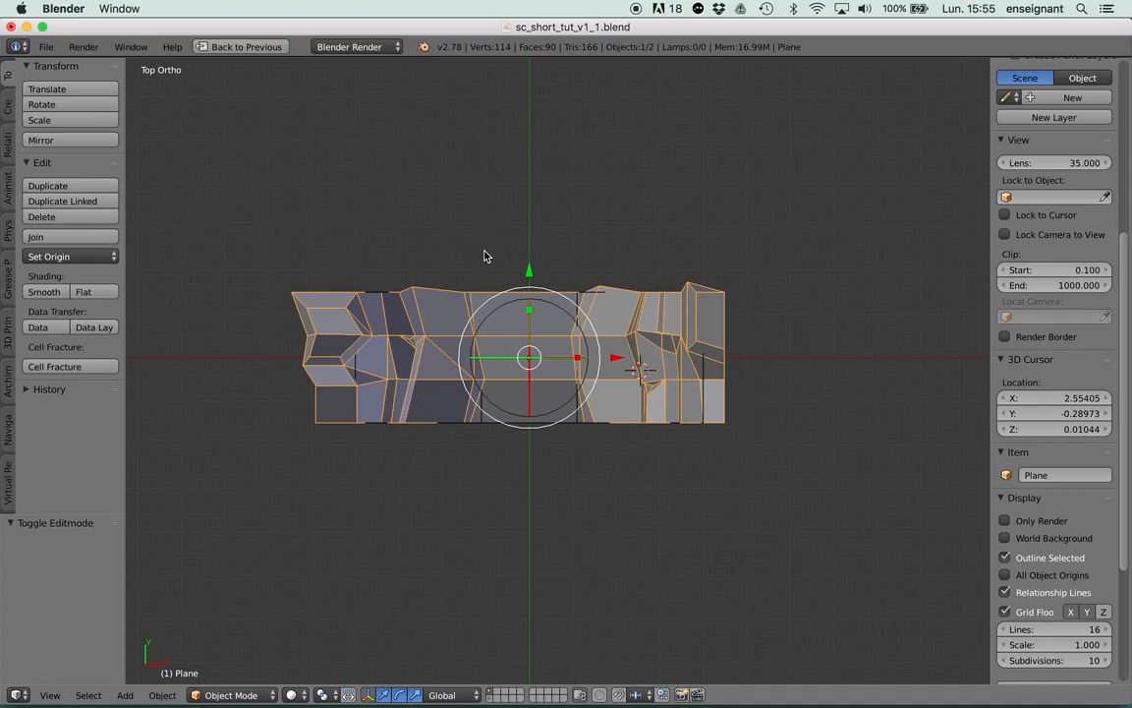
pyautogui.scroll(2, 483, 246)
pyautogui.keyDown('shift'); pyautogui.moveTo(538, 255); pyautogui.dragTo(563, 294, button='middle'); pyautogui.keyUp('shift')
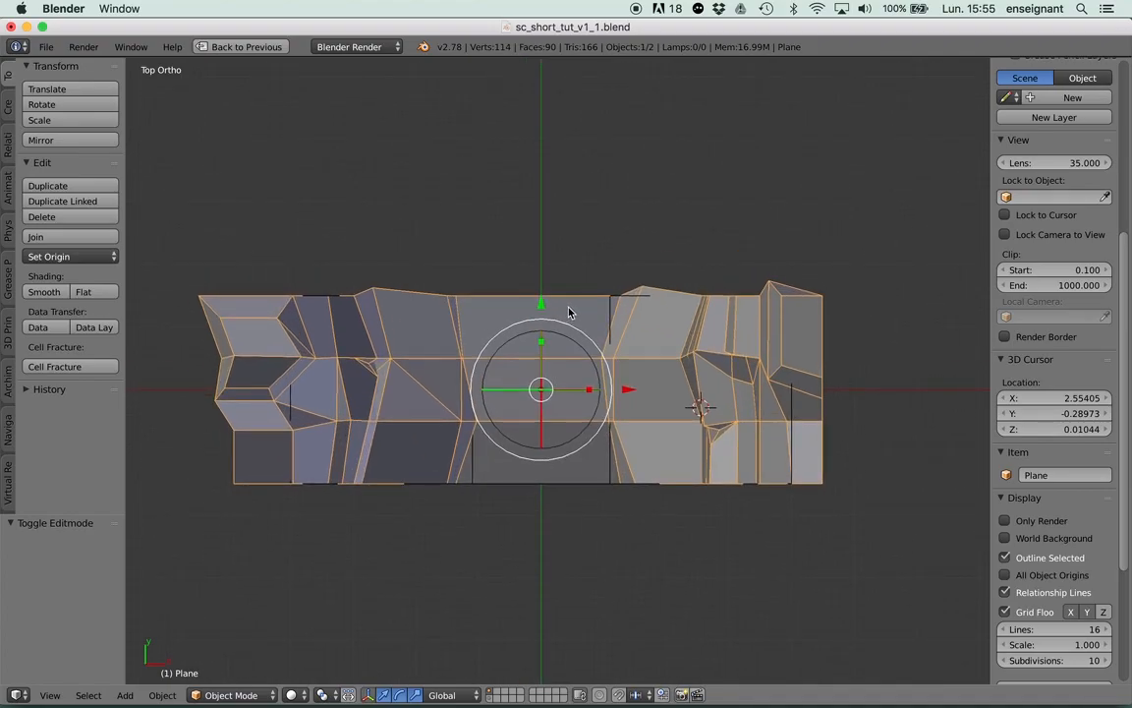
# Switch to Edit Mode with wireframe display and box-select all vertices along the terrain's back border.
pyautogui.press('Tab')
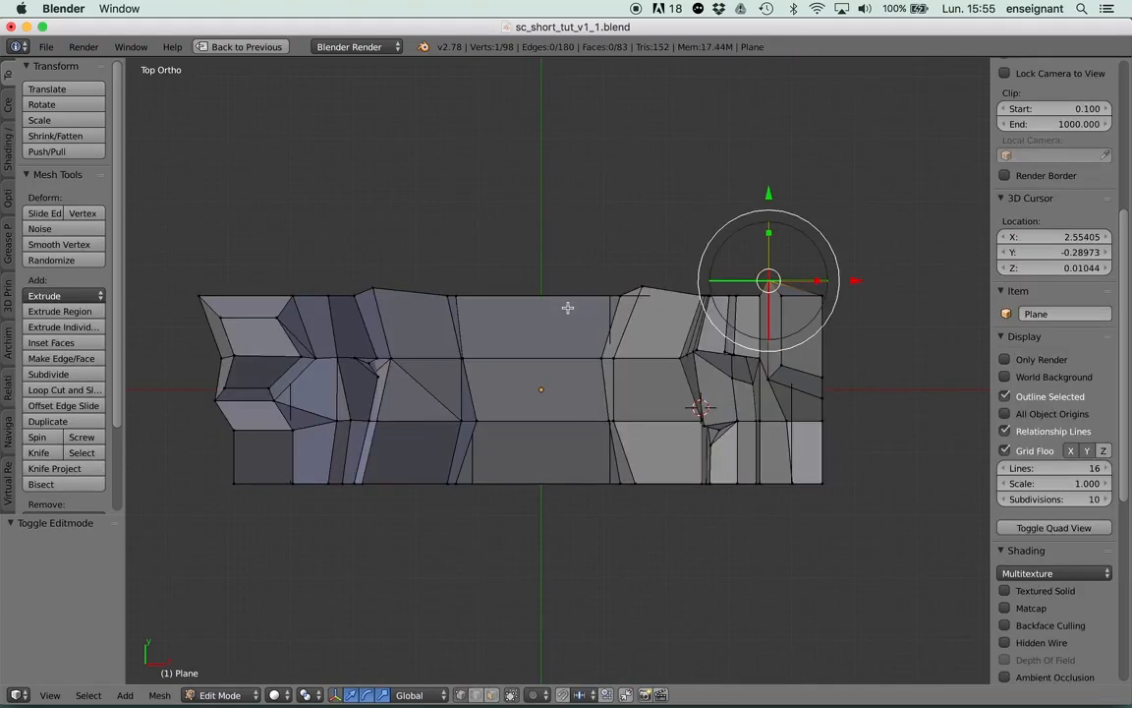
pyautogui.press('z')
pyautogui.press('a')
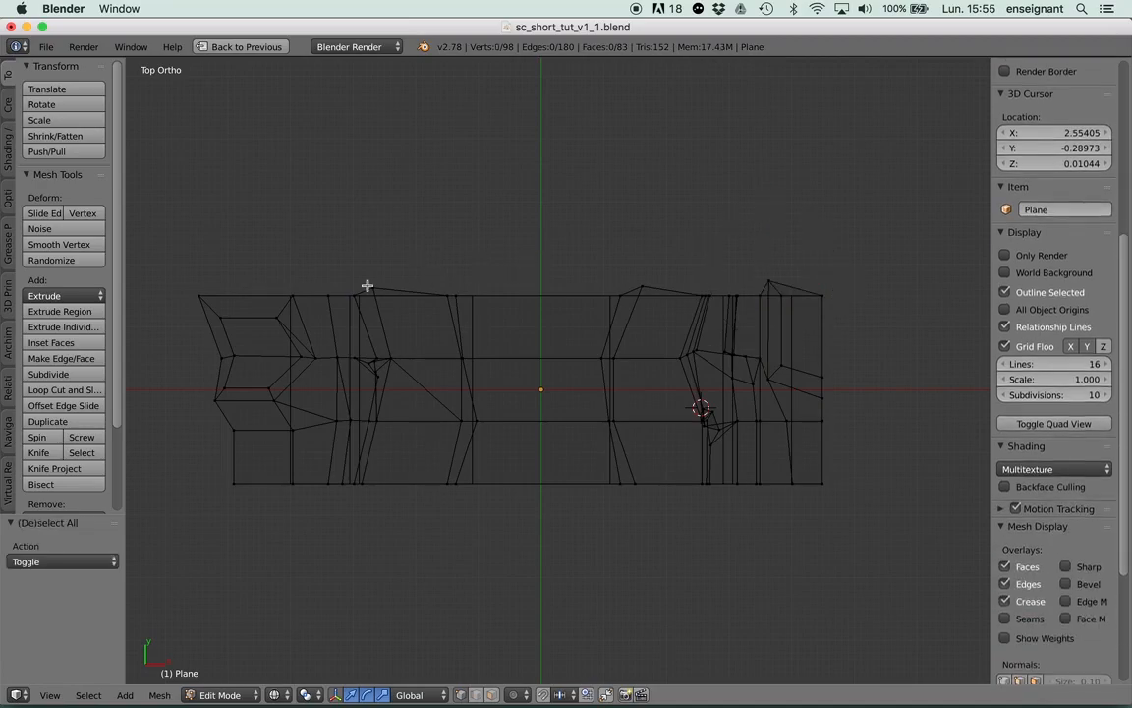
pyautogui.keyDown('alt'); pyautogui.rightClick(204, 293); pyautogui.keyUp('alt')
pyautogui.press('a')
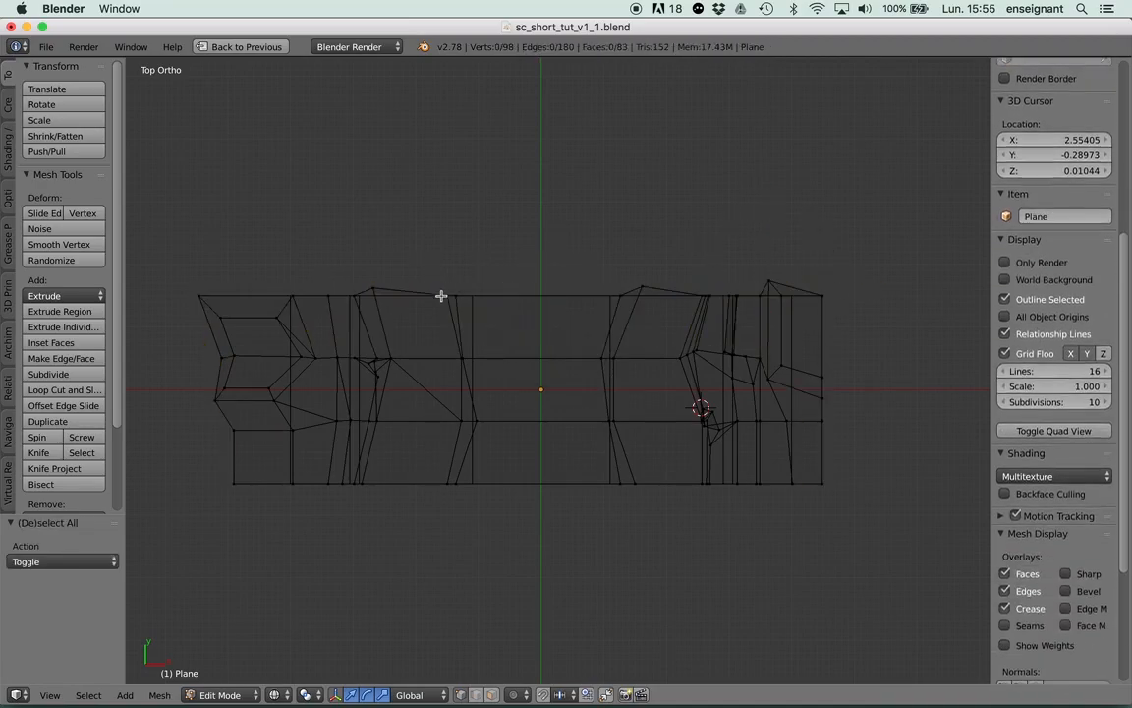
pyautogui.keyDown('alt'); pyautogui.rightClick(469, 292); pyautogui.keyUp('alt')
pyautogui.press('a')
pyautogui.press('b')
pyautogui.moveTo(182, 265); pyautogui.dragTo(830, 304)
# Check the selected border vertices in solid shading from an angle, then restore the top wireframe view.
pyautogui.moveTo(552, 295)
pyautogui.mouseDown(button='middle')
pyautogui.moveTo(563, 311)
pyautogui.moveTo(634, 265)
pyautogui.moveTo(615, 273)
pyautogui.moveTo(558, 205)
pyautogui.moveTo(547, 215)
pyautogui.mouseUp(button='middle')
pyautogui.press('z')
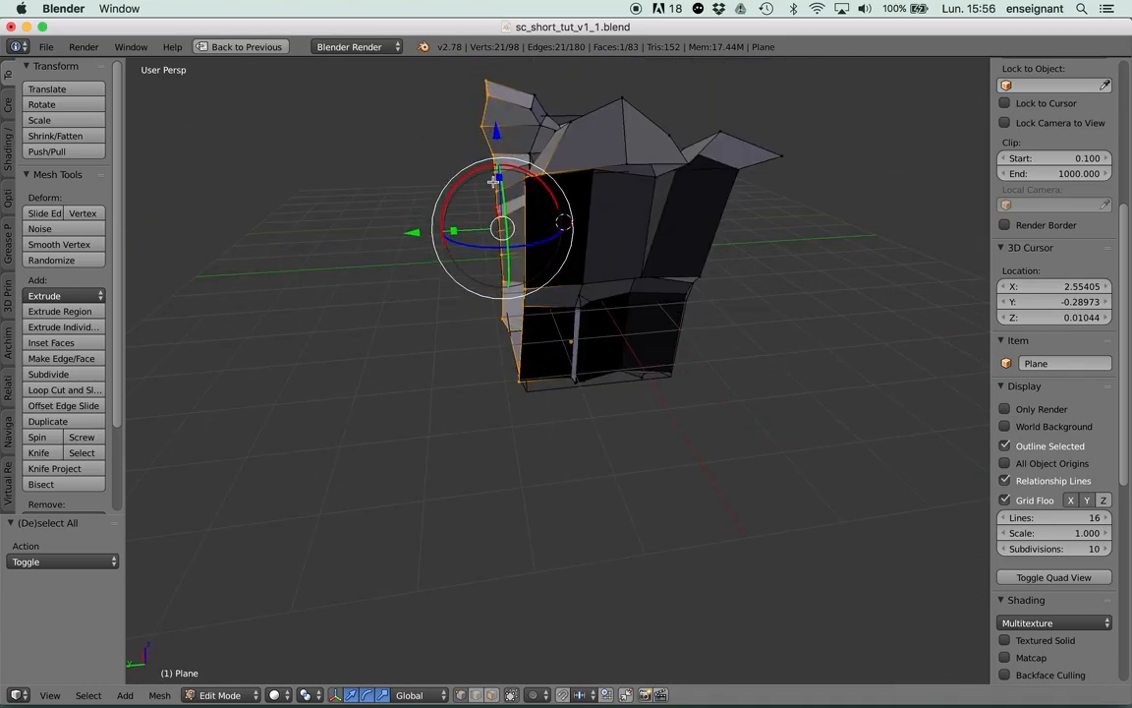
pyautogui.press('KP_7')
pyautogui.scroll(3, 634, 385)
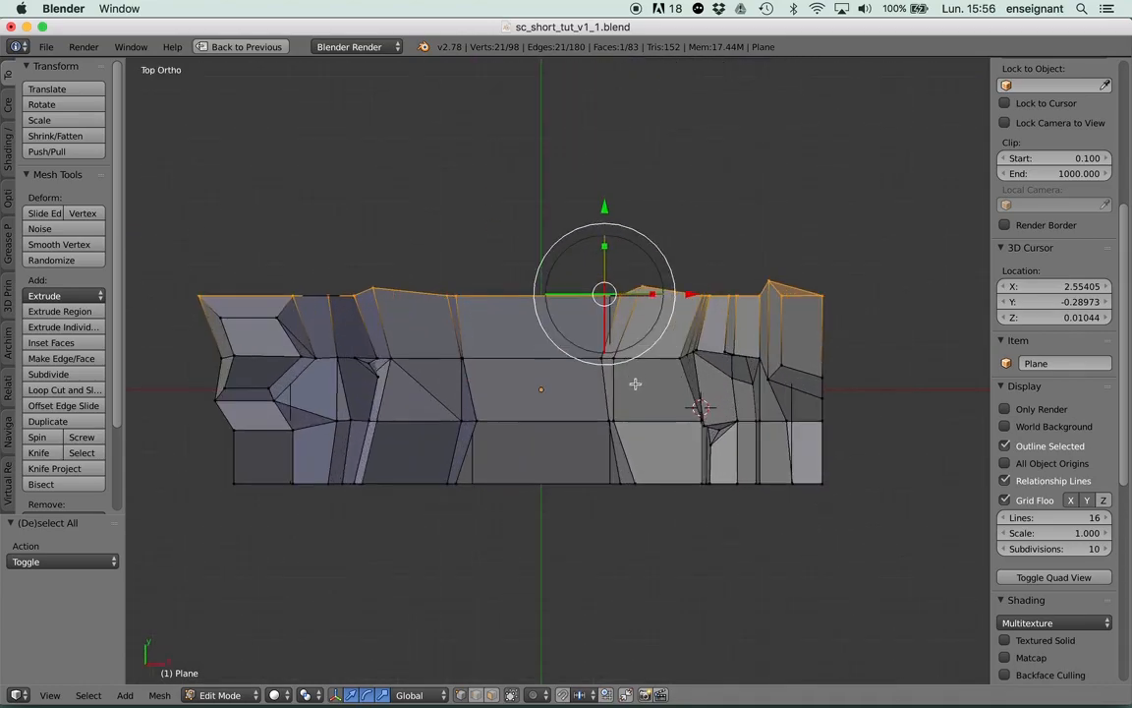
pyautogui.press('z')
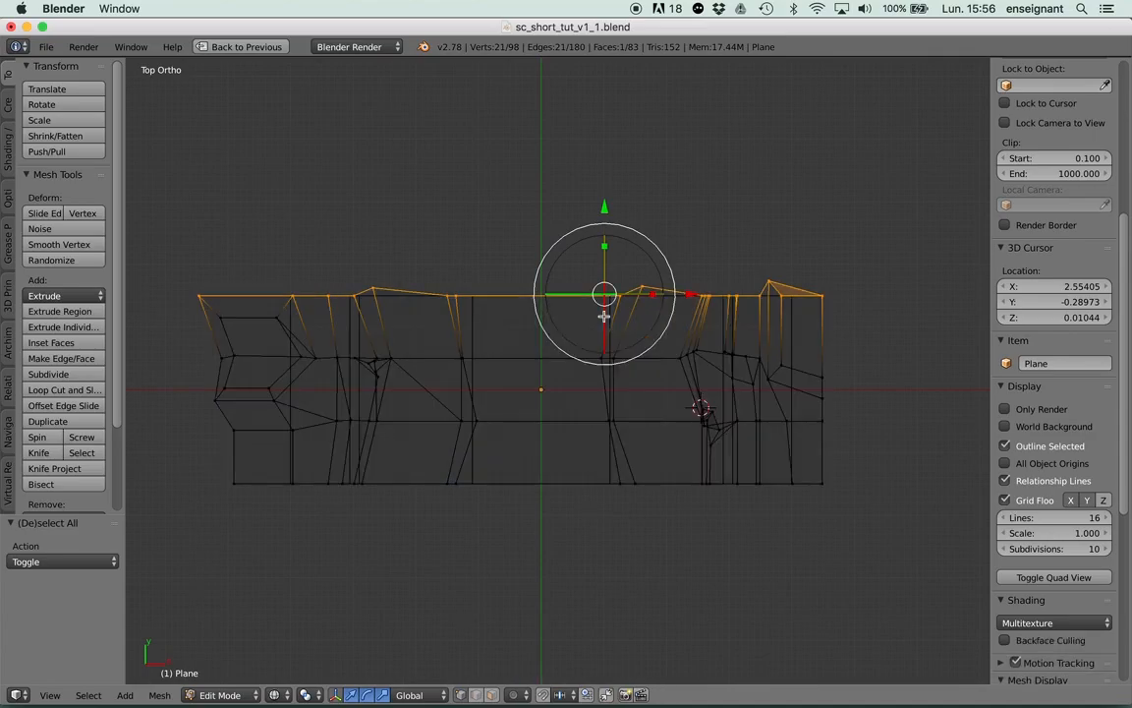
pyautogui.press('s')
pyautogui.press('x')
pyautogui.press('0')
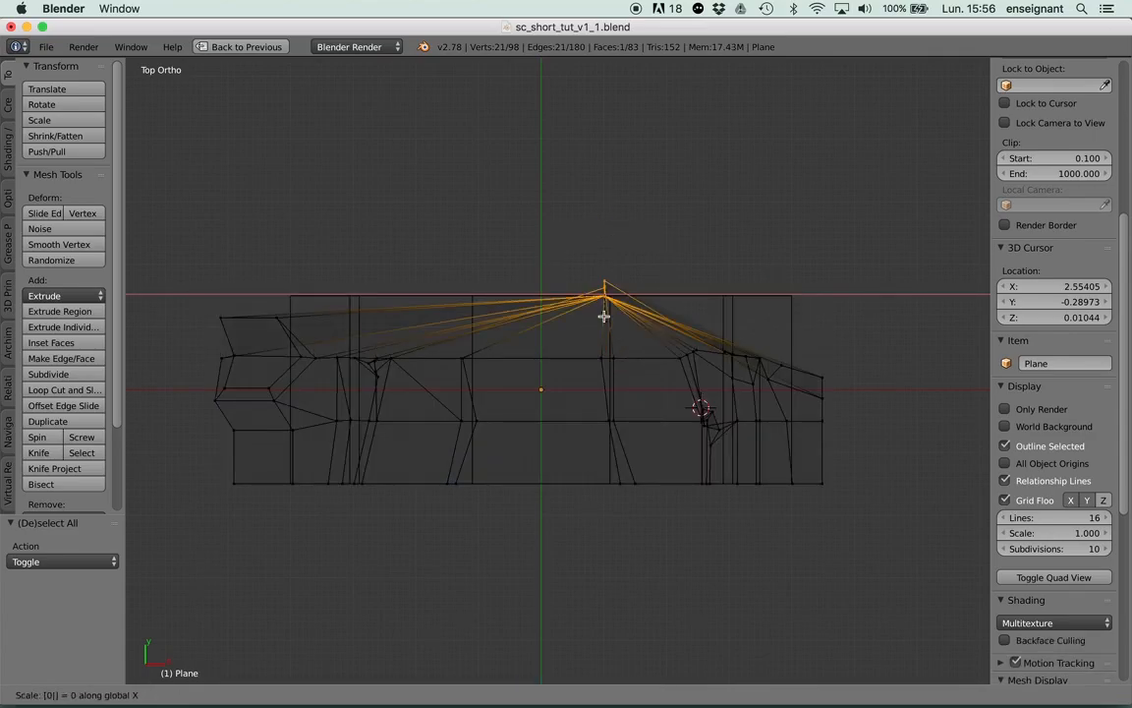
pyautogui.press('Escape')
# Flatten the selected back border into a straight line by scaling it to 0 along Y.
pyautogui.press('s')
pyautogui.press('y')
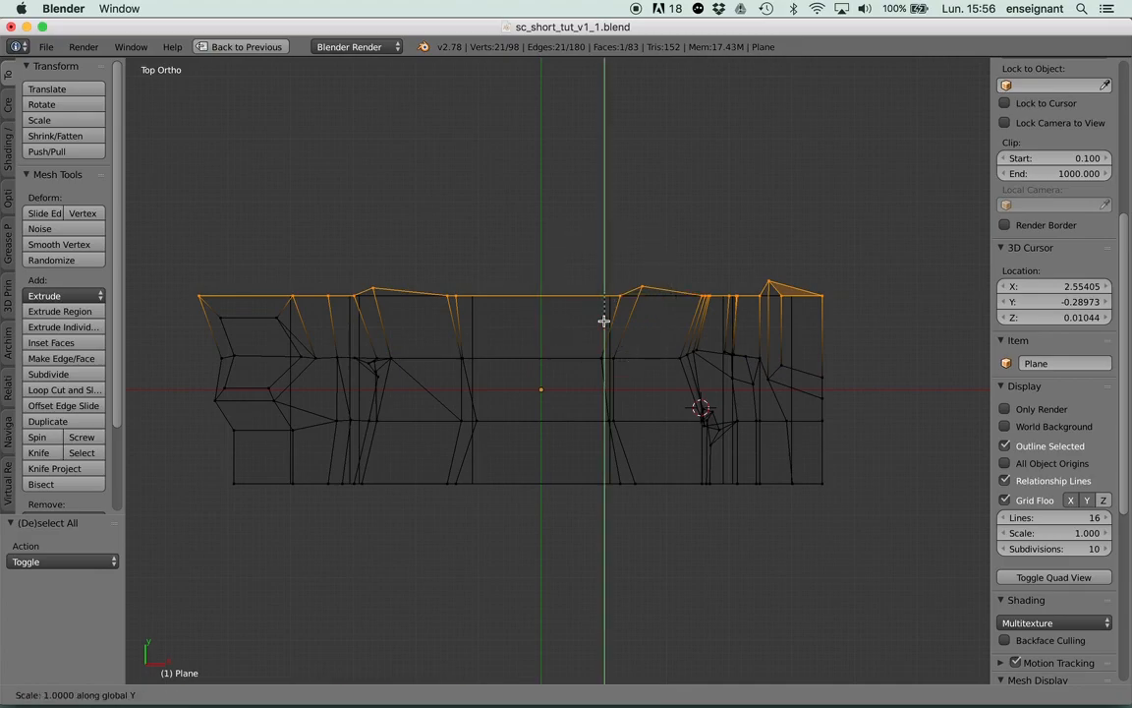
pyautogui.press('0')
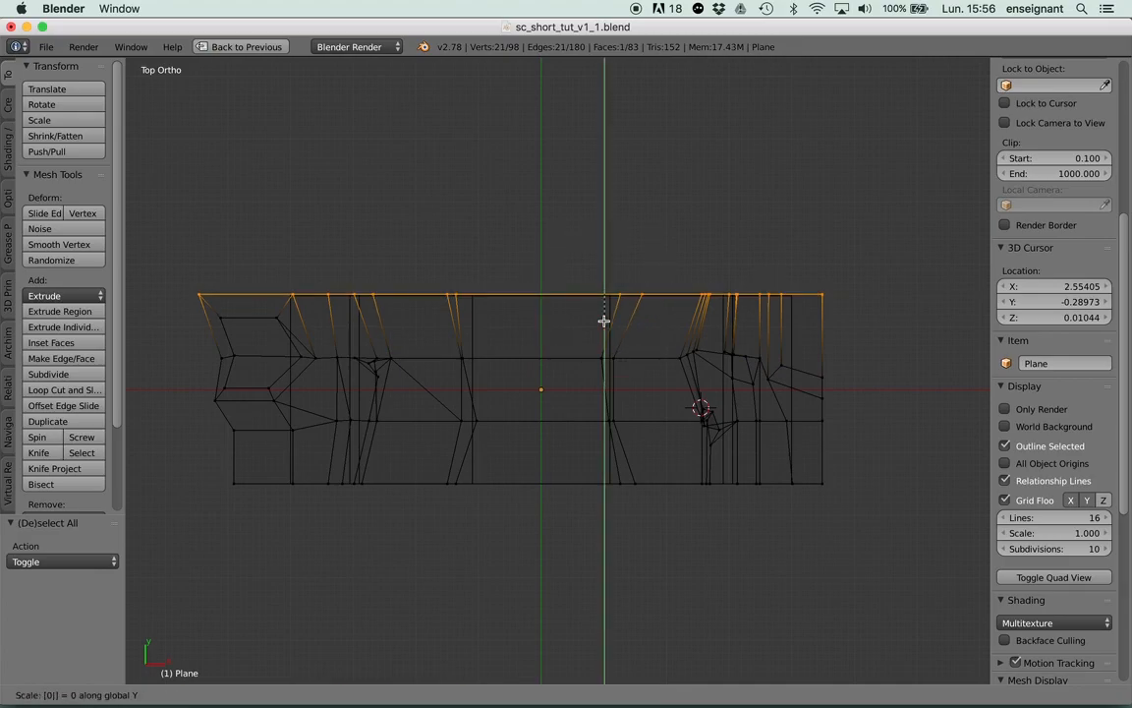
pyautogui.press('Return')
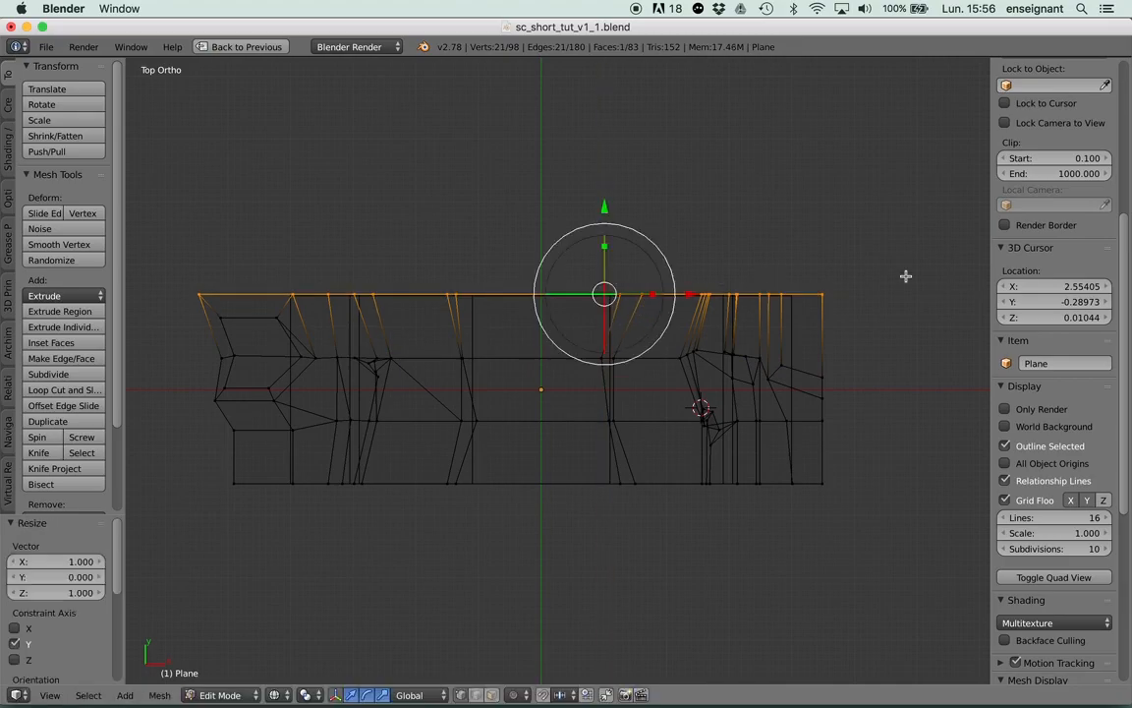
# Set the back border's median Y position to 1.5 in global coordinates.
pyautogui.scroll(4, 886, 273)
pyautogui.scroll(8, 1051, 295)
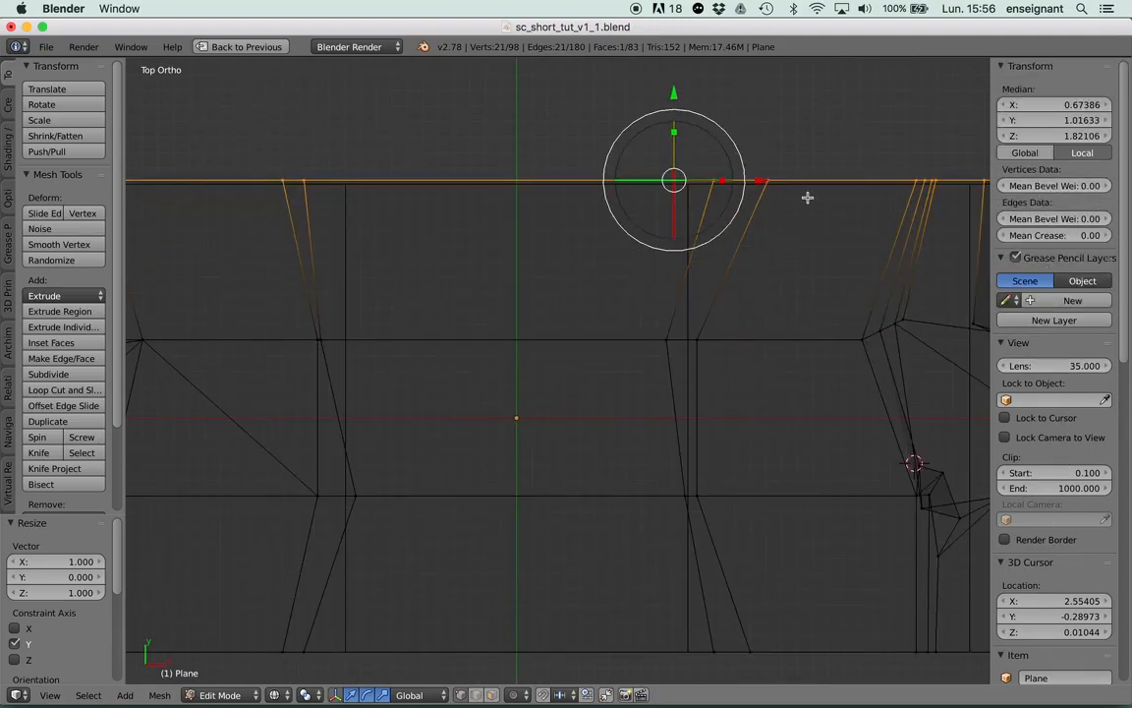
pyautogui.scroll(-3, 812, 195)
pyautogui.click(1027, 155)
pyautogui.scroll(-3, 735, 200)
pyautogui.keyDown('shift'); pyautogui.moveTo(891, 207); pyautogui.dragTo(895, 211, button='middle'); pyautogui.keyUp('shift')
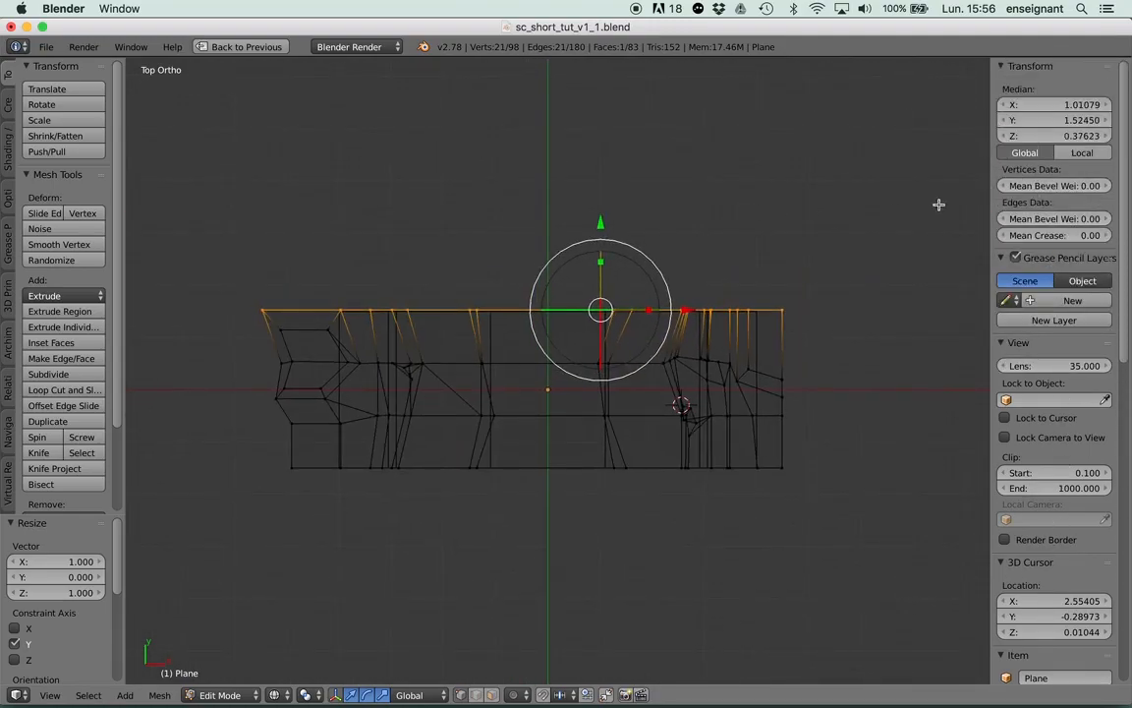
pyautogui.click(1068, 120)
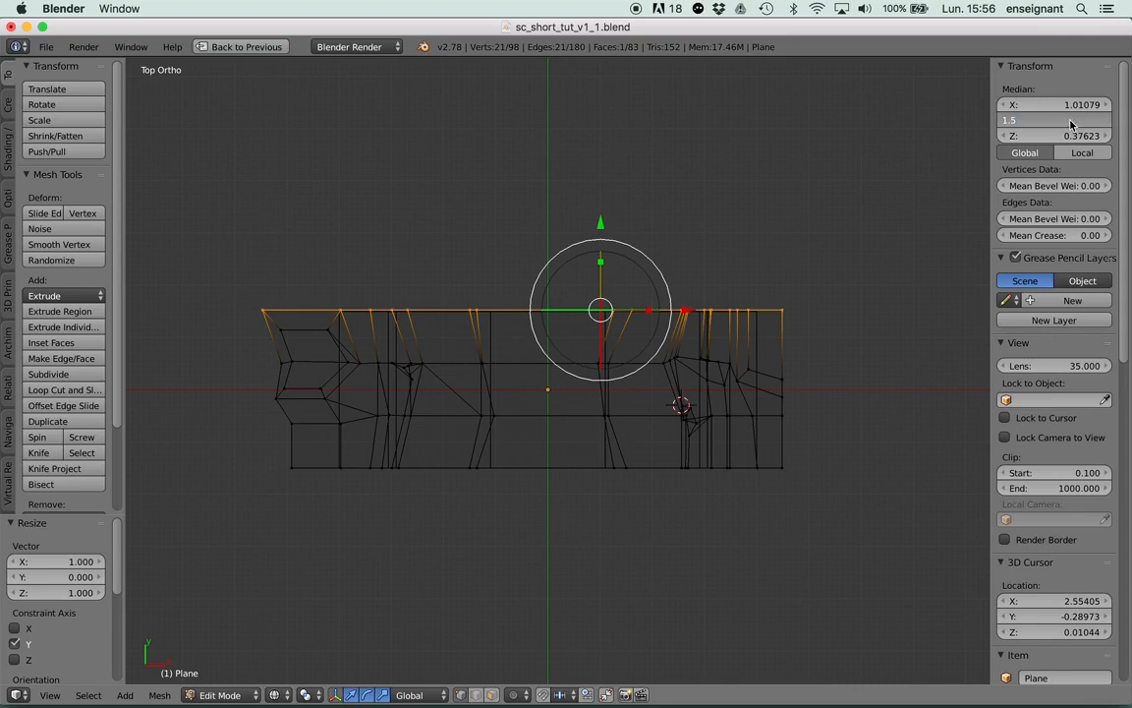
pyautogui.write('1.5')
pyautogui.press('Return')
# Select the front border's edge loop and compare its global and local Y positions with those of the back border.
pyautogui.keyDown('alt'); pyautogui.rightClick(478, 503); pyautogui.keyUp('alt')
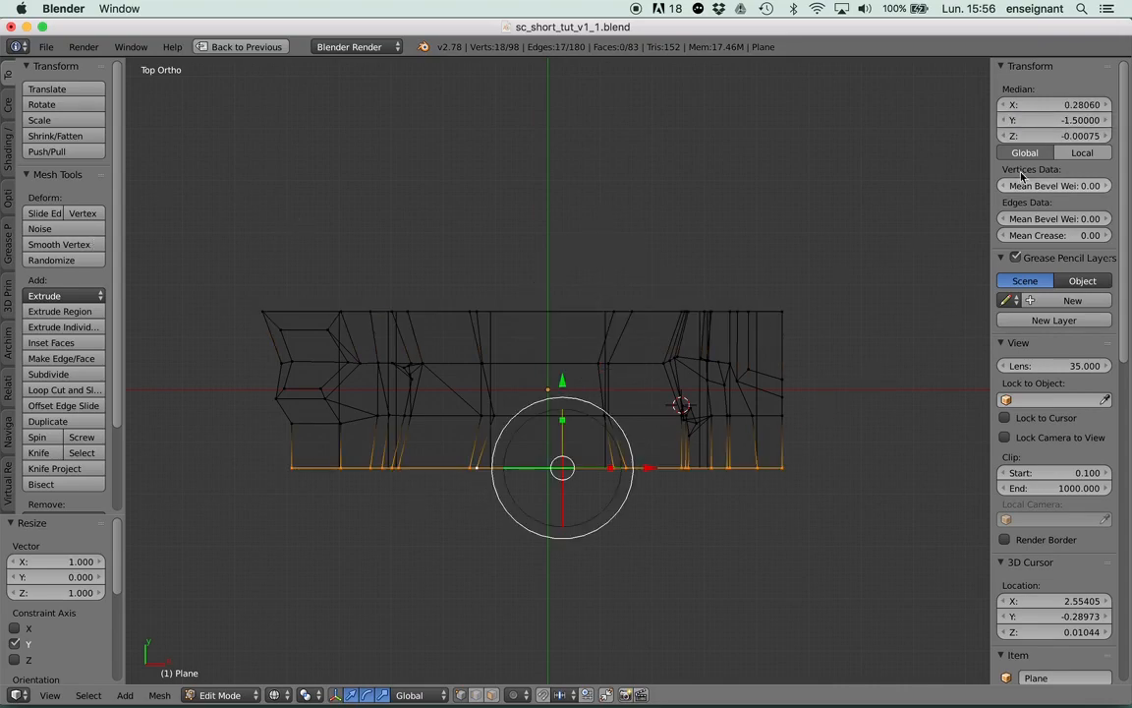
pyautogui.click(1100, 156)
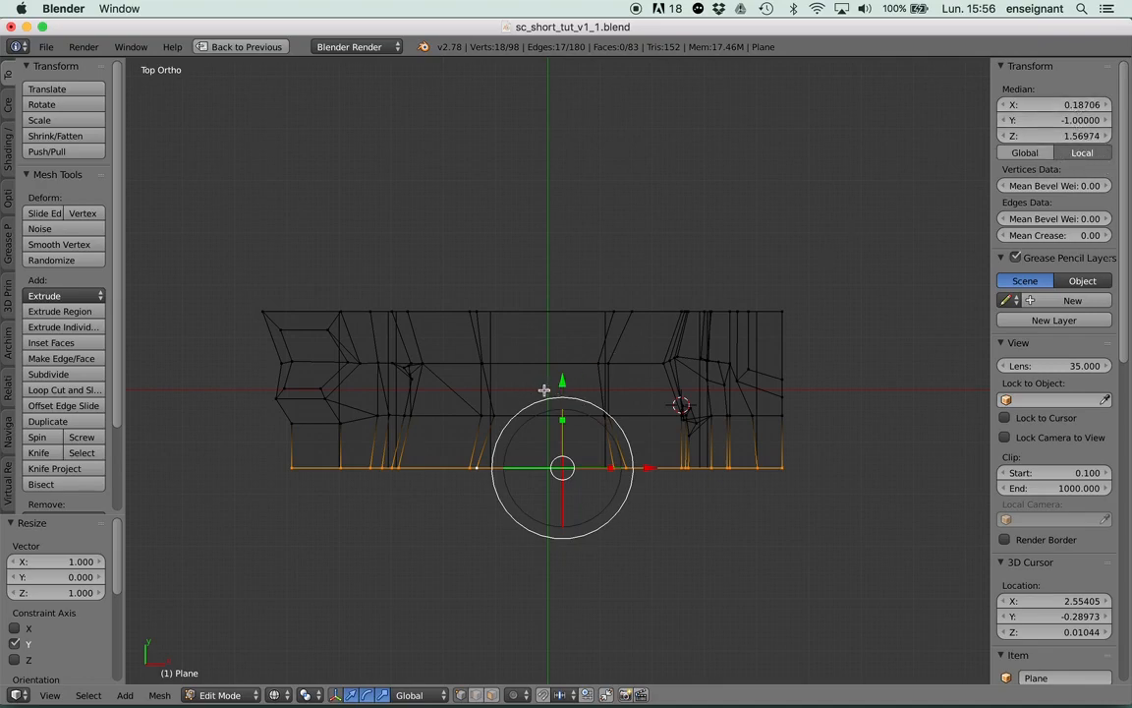
pyautogui.keyDown('alt'); pyautogui.rightClick(548, 310); pyautogui.keyUp('alt')
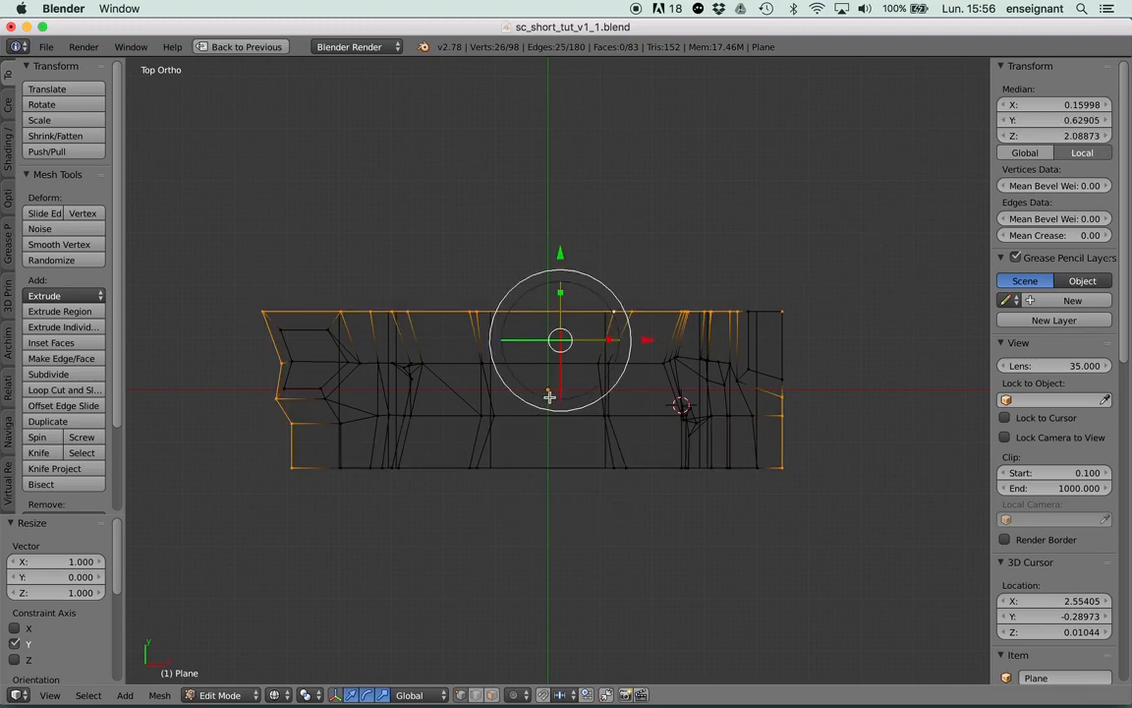
pyautogui.press('Tab')
pyautogui.press('Tab')
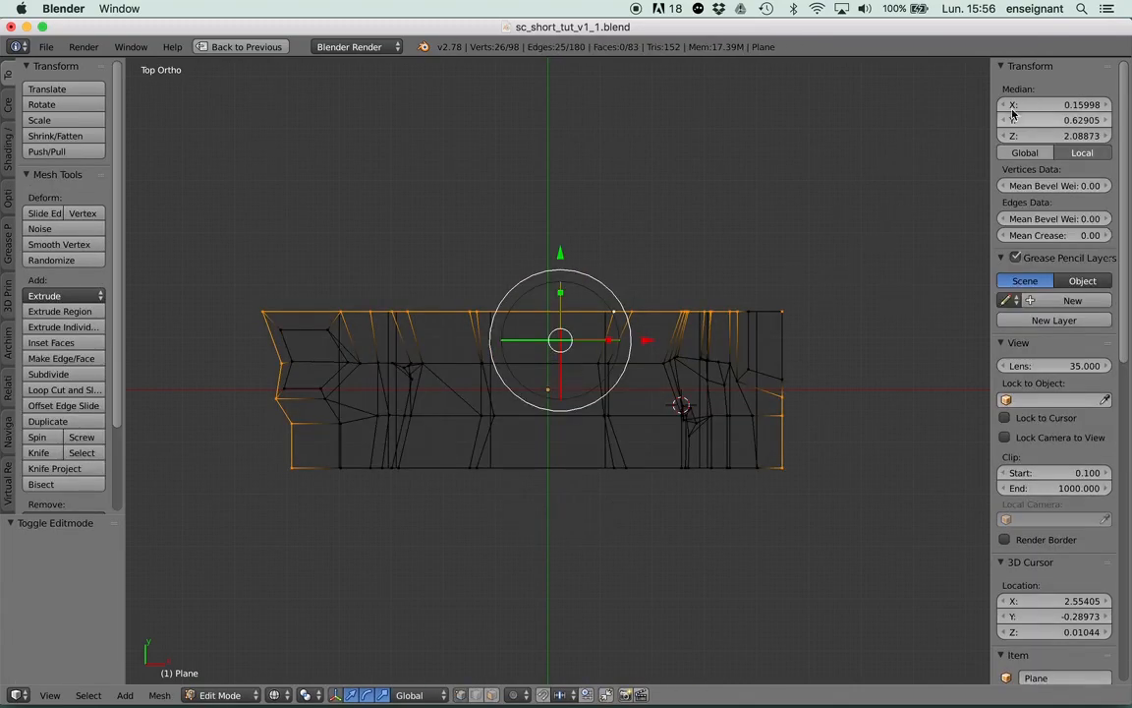
pyautogui.press('Tab')
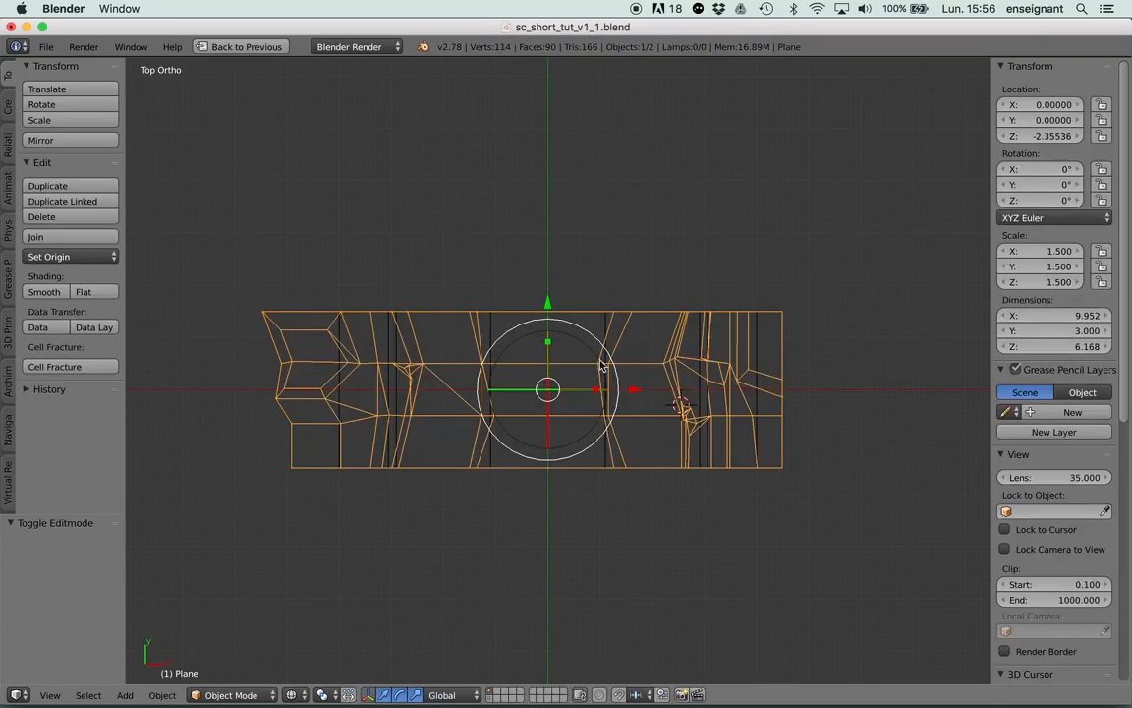
# Select two outer edge vertices at the top of the left wall and move them -0.42 along X.
pyautogui.moveTo(694, 311); pyautogui.dragTo(548, 338, button='middle')
pyautogui.scroll(2, 538, 326)
pyautogui.scroll(-4, 538, 330)
pyautogui.scroll(3, 546, 339)
pyautogui.press('Tab')
pyautogui.moveTo(428, 325); pyautogui.dragTo(582, 371, button='middle')
pyautogui.rightClick(479, 362)
pyautogui.keyDown('shift'); pyautogui.rightClick(494, 341); pyautogui.keyUp('shift')
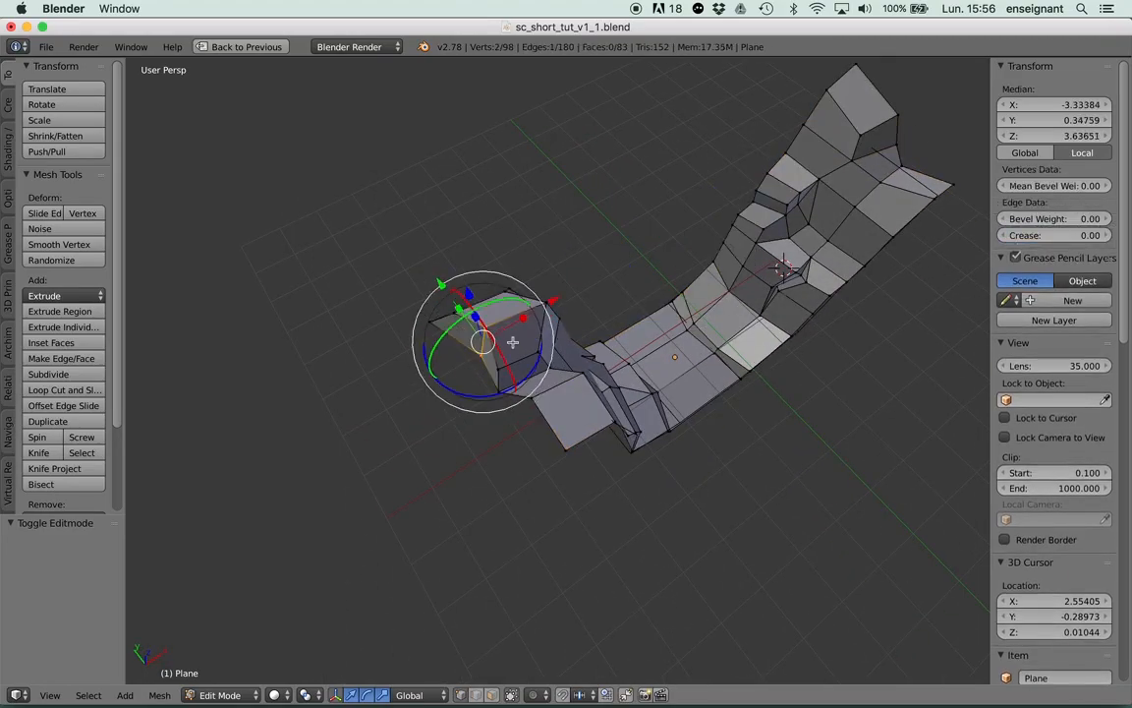
pyautogui.moveTo(555, 299); pyautogui.dragTo(535, 309)
# Examine the widened left wall from several perspective angles and the whole terrain from the top in Object Mode.
pyautogui.moveTo(597, 319); pyautogui.dragTo(537, 397, button='middle')
pyautogui.moveTo(515, 470); pyautogui.dragTo(470, 384, button='middle')
pyautogui.scroll(8, 482, 374)
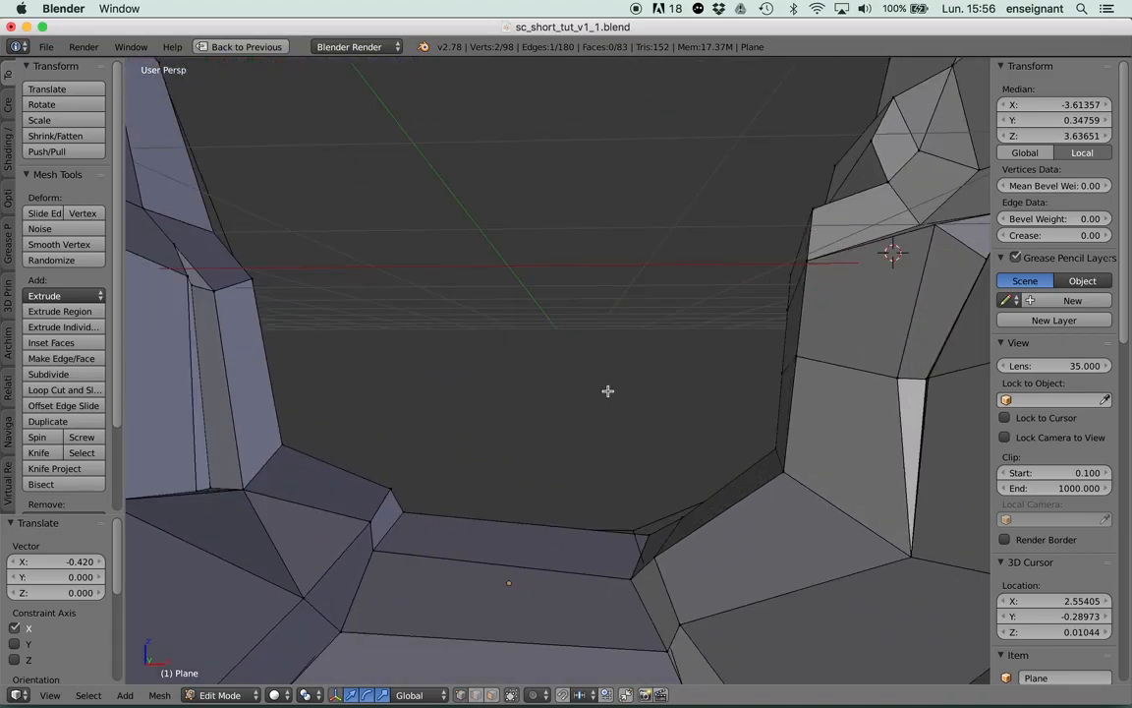
pyautogui.scroll(-10, 648, 264)
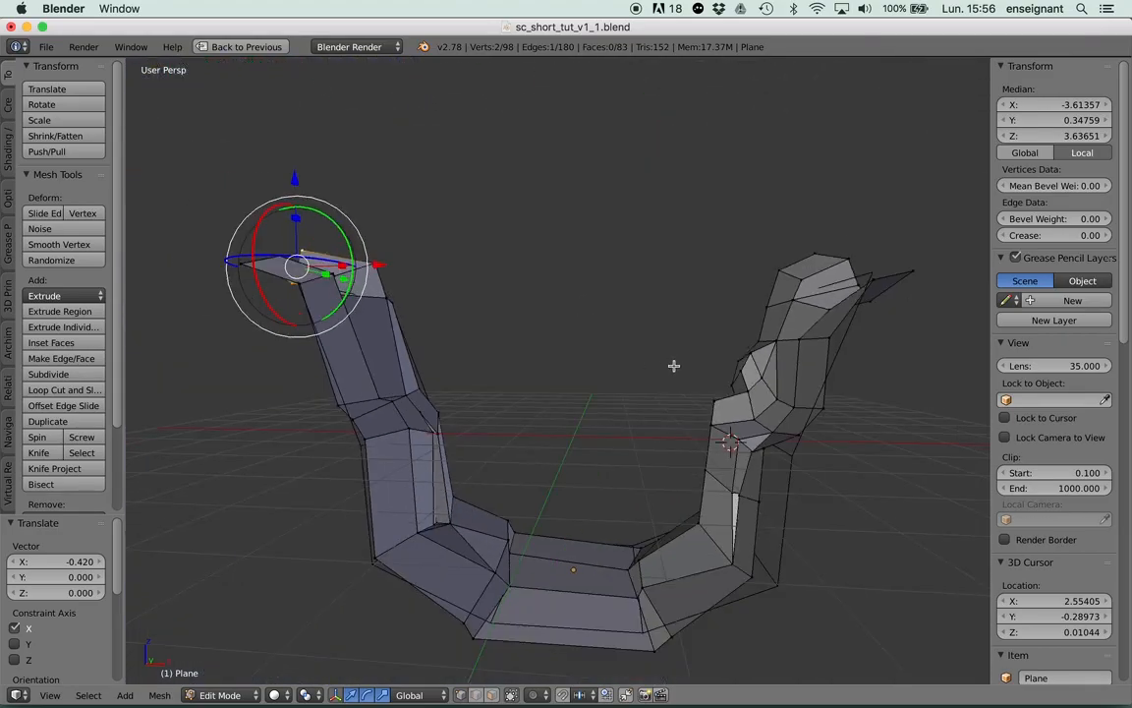
pyautogui.moveTo(673, 366); pyautogui.dragTo(713, 374, button='middle')
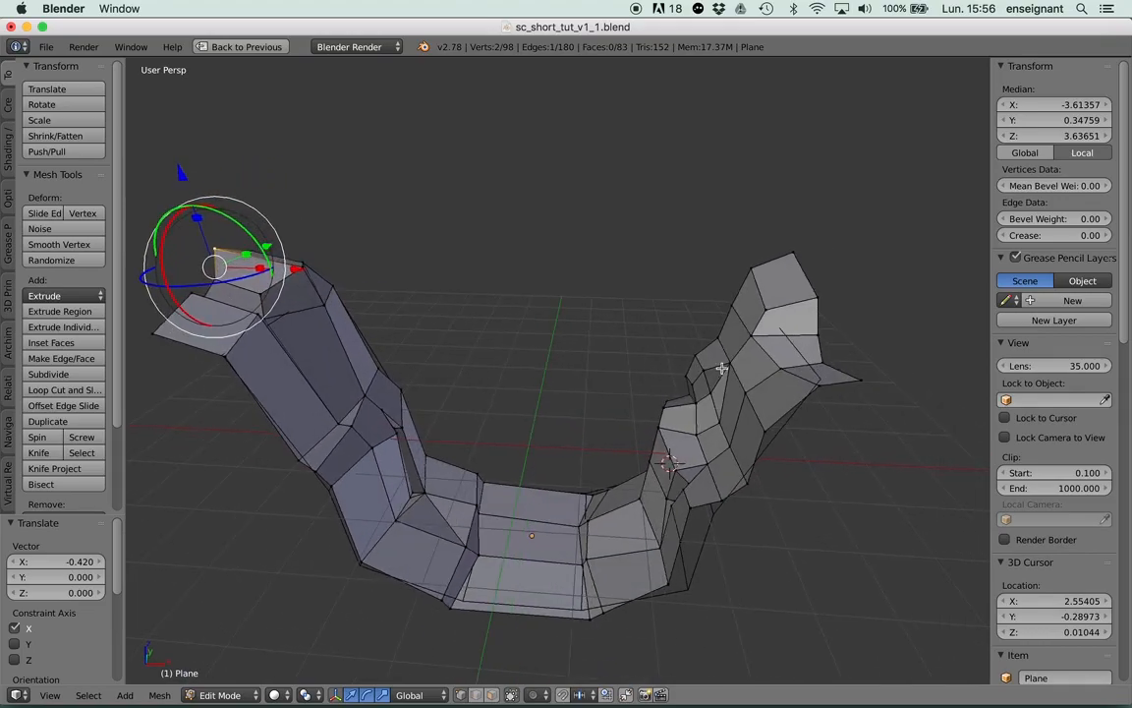
pyautogui.press('KP_7')
pyautogui.press('Tab')
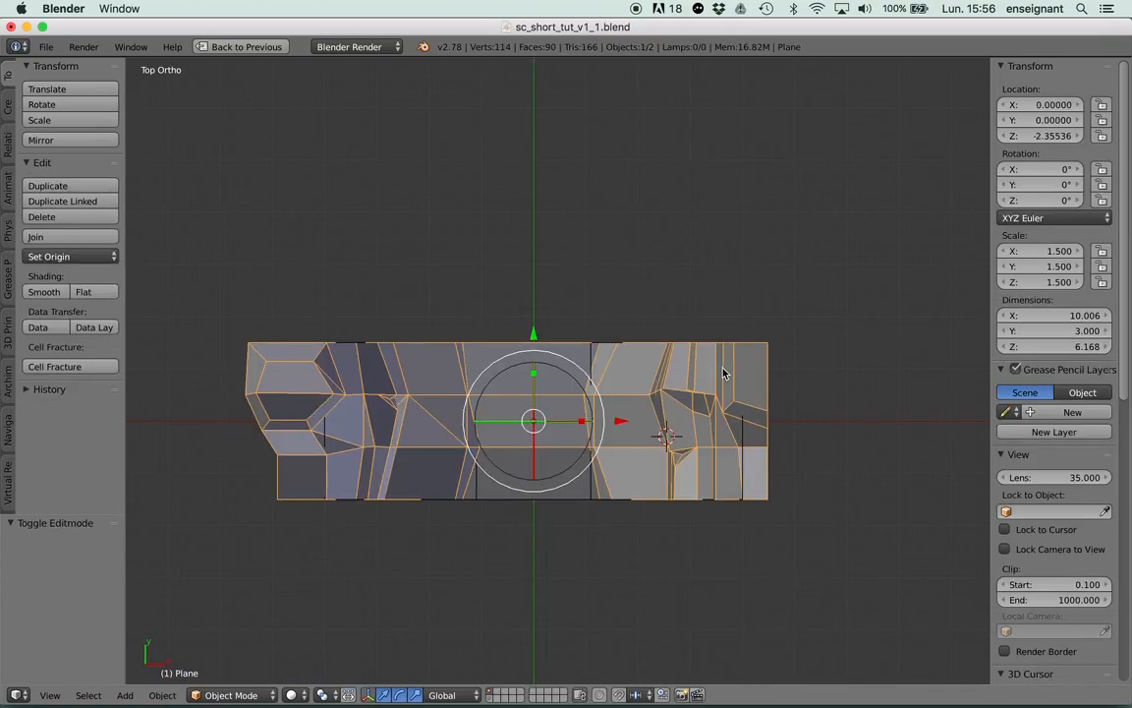
# Select the three front vertices of the terrain's left border in Edit Mode and move them -0.345 along X.
pyautogui.press('Tab')
pyautogui.keyDown('alt'); pyautogui.rightClick(259, 431); pyautogui.keyUp('alt')
pyautogui.press('a')
pyautogui.scroll(2, 381, 417)
pyautogui.keyDown('shift'); pyautogui.moveTo(261, 433); pyautogui.dragTo(480, 422, button='middle'); pyautogui.keyUp('shift')
pyautogui.rightClick(397, 423)
pyautogui.keyDown('shift'); pyautogui.rightClick(396, 452); pyautogui.keyUp('shift')
pyautogui.keyDown('shift'); pyautogui.rightClick(405, 506); pyautogui.keyUp('shift')
pyautogui.moveTo(474, 456); pyautogui.dragTo(455, 462)
# Add the back corner vertex to the selection and straighten the left border by scaling it to 0 along X.
pyautogui.keyDown('shift'); pyautogui.rightClick(356, 283); pyautogui.keyUp('shift')
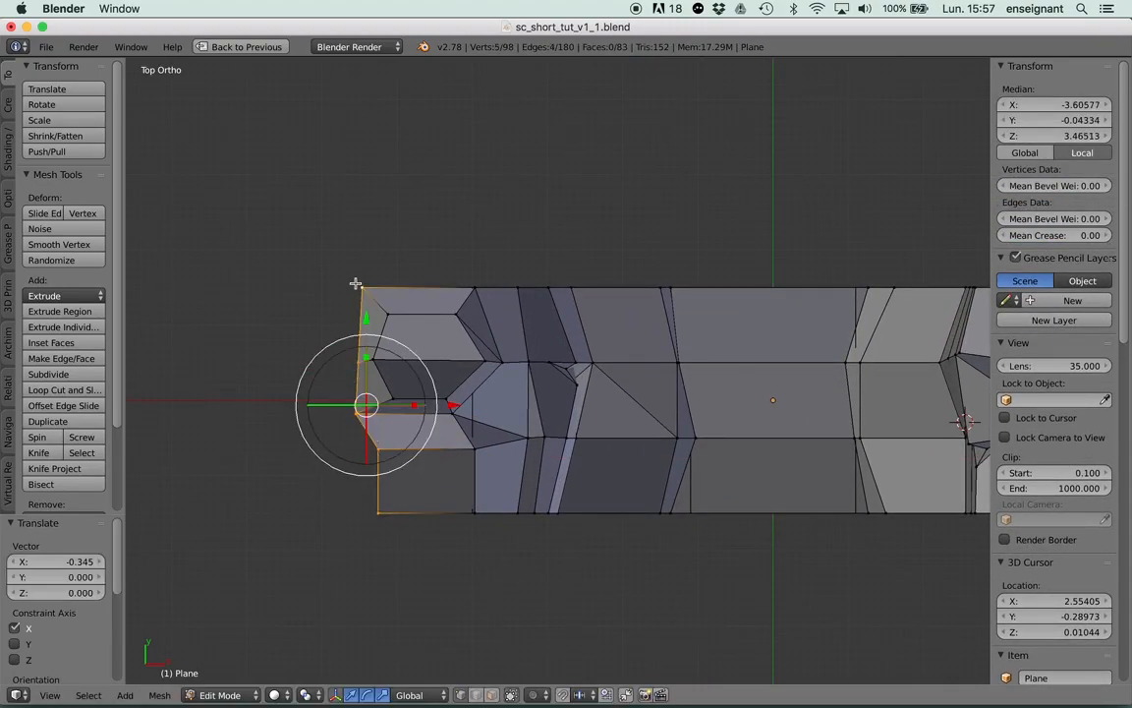
pyautogui.press('s')
pyautogui.press('x')
pyautogui.press('0')
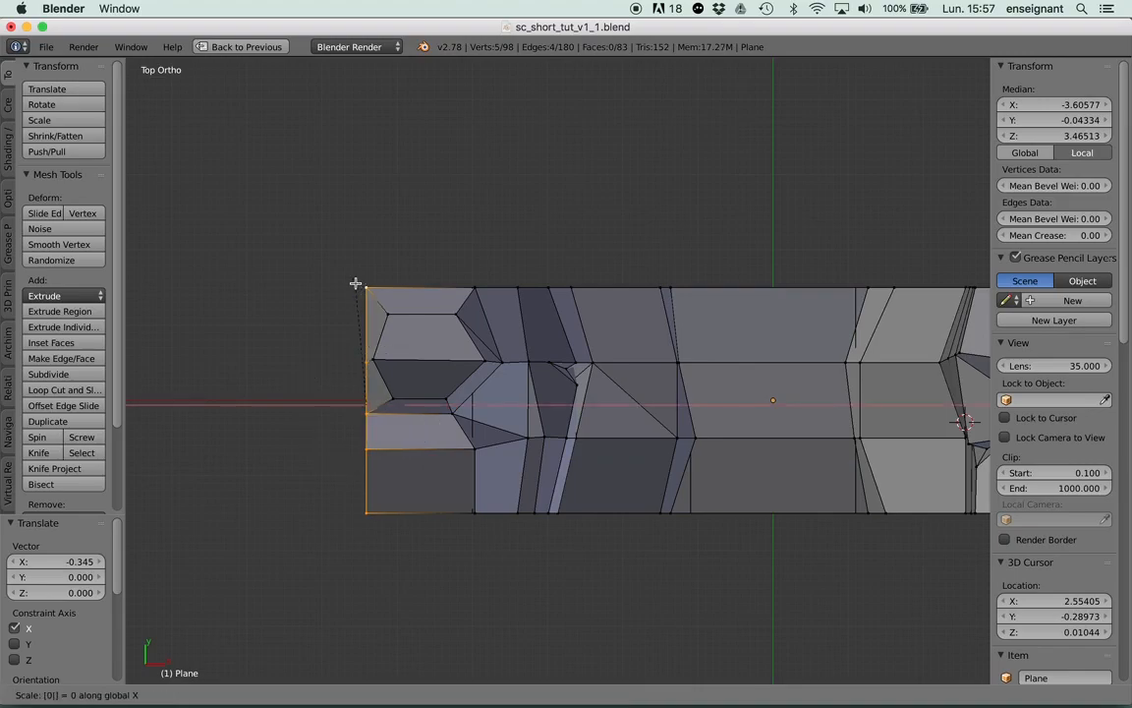
pyautogui.press('Return')
# Set the left border's median X position to -6 in global coordinates.
pyautogui.press('Tab')
pyautogui.scroll(-4, 533, 351)
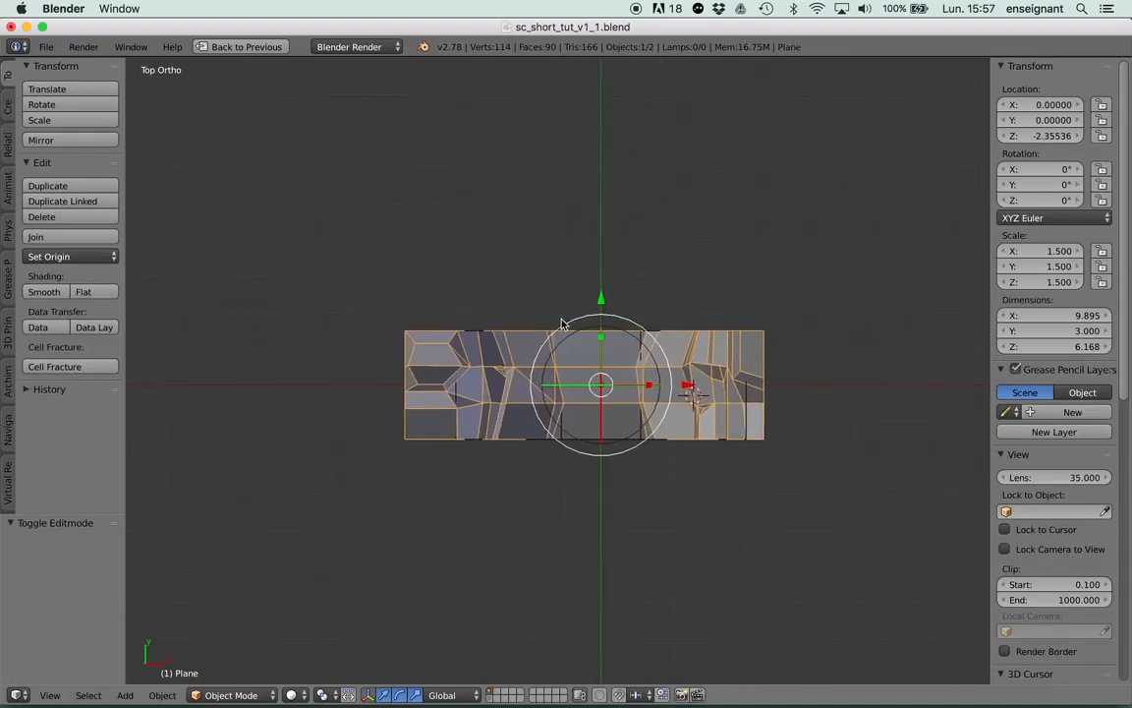
pyautogui.press('Tab')
pyautogui.click(1025, 152)
pyautogui.click(1055, 102)
pyautogui.write('-5')
pyautogui.press('Return')
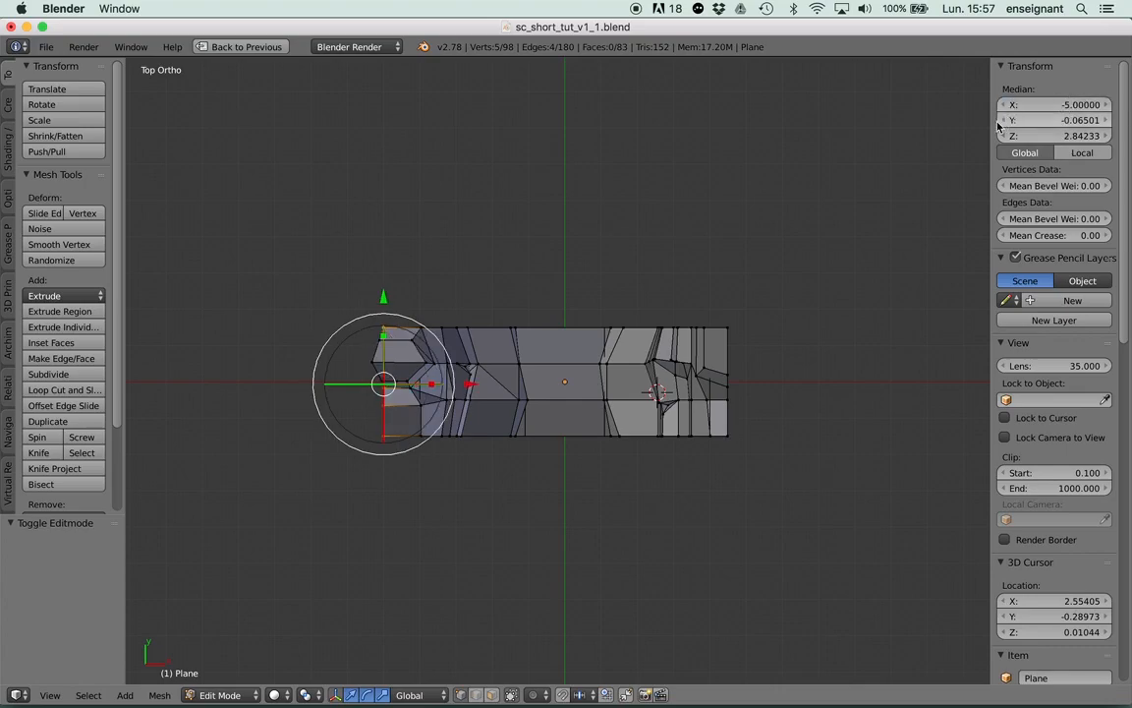
pyautogui.click(1058, 107)
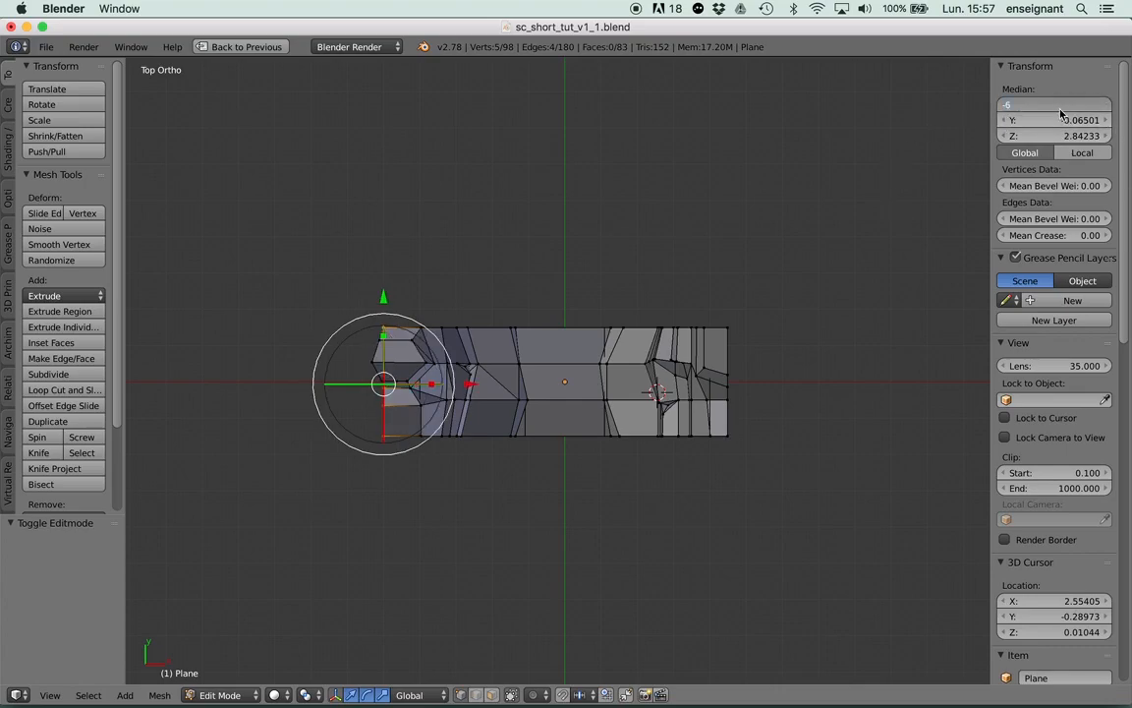
pyautogui.press('Return')
# Hide the properties sidebar and try to box-select the terrain's right border vertices in solid shading.
pyautogui.rightClick(728, 362)
pyautogui.press('a')
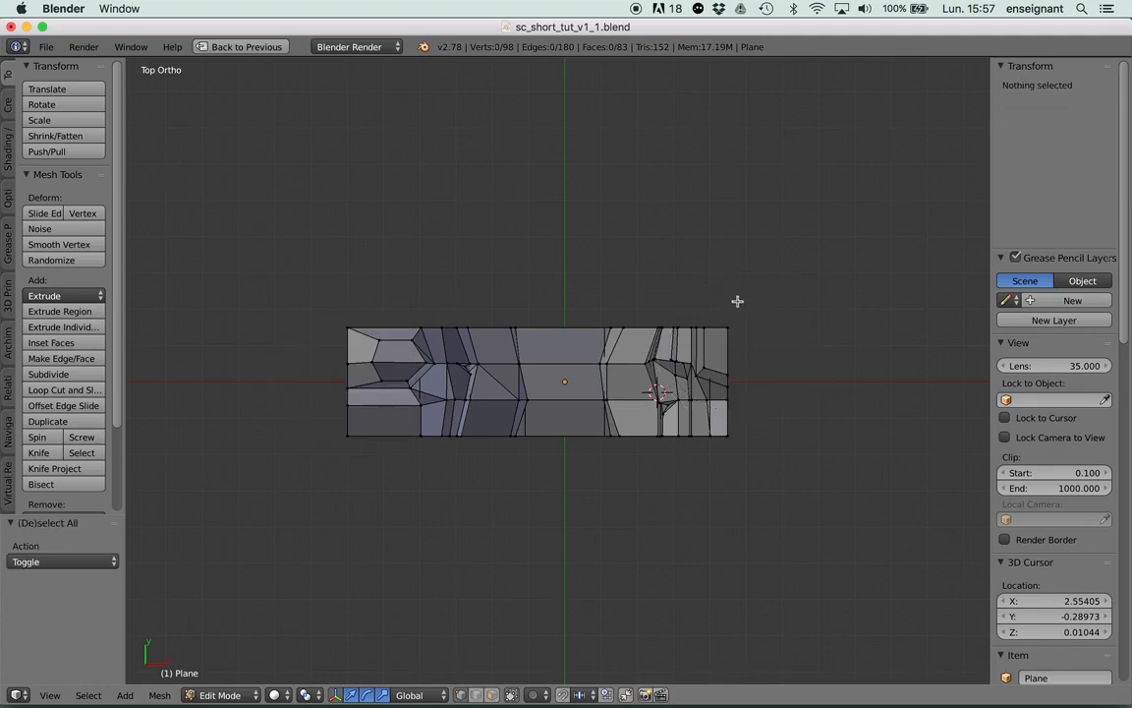
pyautogui.press('n')
pyautogui.click(713, 290)
pyautogui.keyDown('shift'); pyautogui.moveTo(802, 361); pyautogui.dragTo(773, 354, button='middle'); pyautogui.keyUp('shift')
pyautogui.press('b')
pyautogui.moveTo(783, 295); pyautogui.dragTo(867, 457)
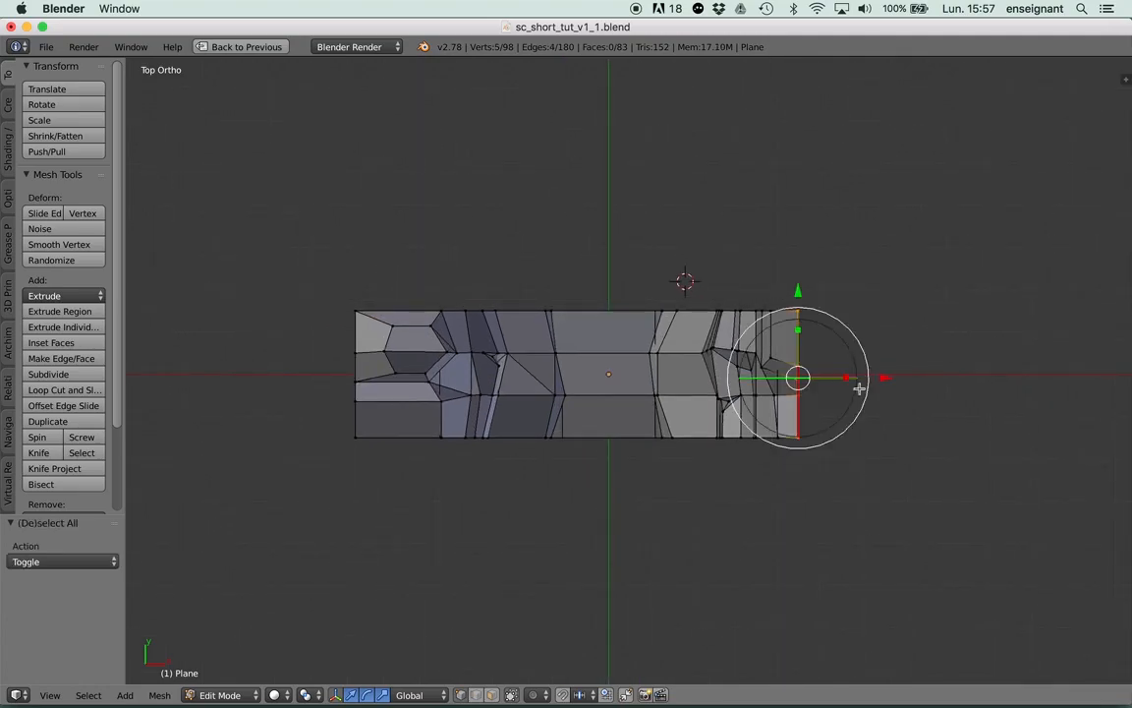
# Deselect everything and box-select all vertices of the terrain's right border in wireframe display.
pyautogui.keyDown('shift'); pyautogui.moveTo(830, 335); pyautogui.dragTo(774, 347, button='middle'); pyautogui.keyUp('shift')
pyautogui.press('z')
pyautogui.press('a')
pyautogui.press('z')
pyautogui.press('z')
pyautogui.press('b')
pyautogui.moveTo(731, 295); pyautogui.dragTo(784, 511)
# Restore the full screen layout and set the right border's median X position to 6 in global coordinates.
pyautogui.scroll(3, 800, 432)
pyautogui.keyDown('shift'); pyautogui.moveTo(796, 379); pyautogui.dragTo(774, 379, button='middle'); pyautogui.keyUp('shift')
pyautogui.hotkey('shift', 'space')
pyautogui.scroll(2, 688, 316)
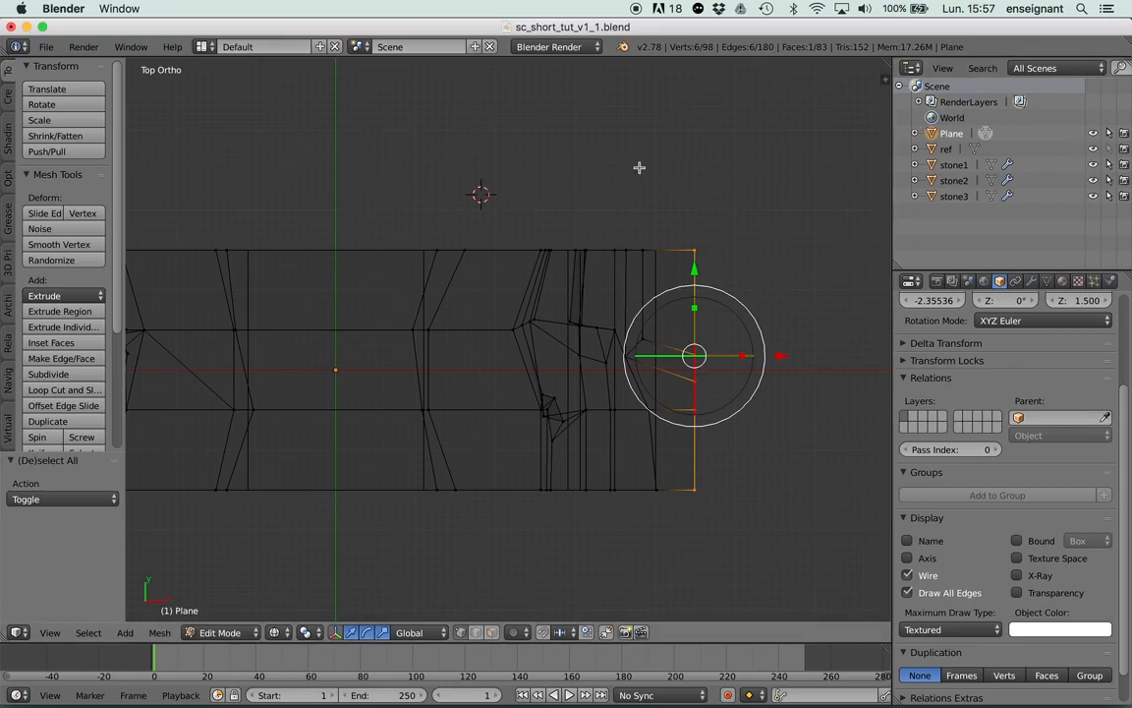
pyautogui.press('n')
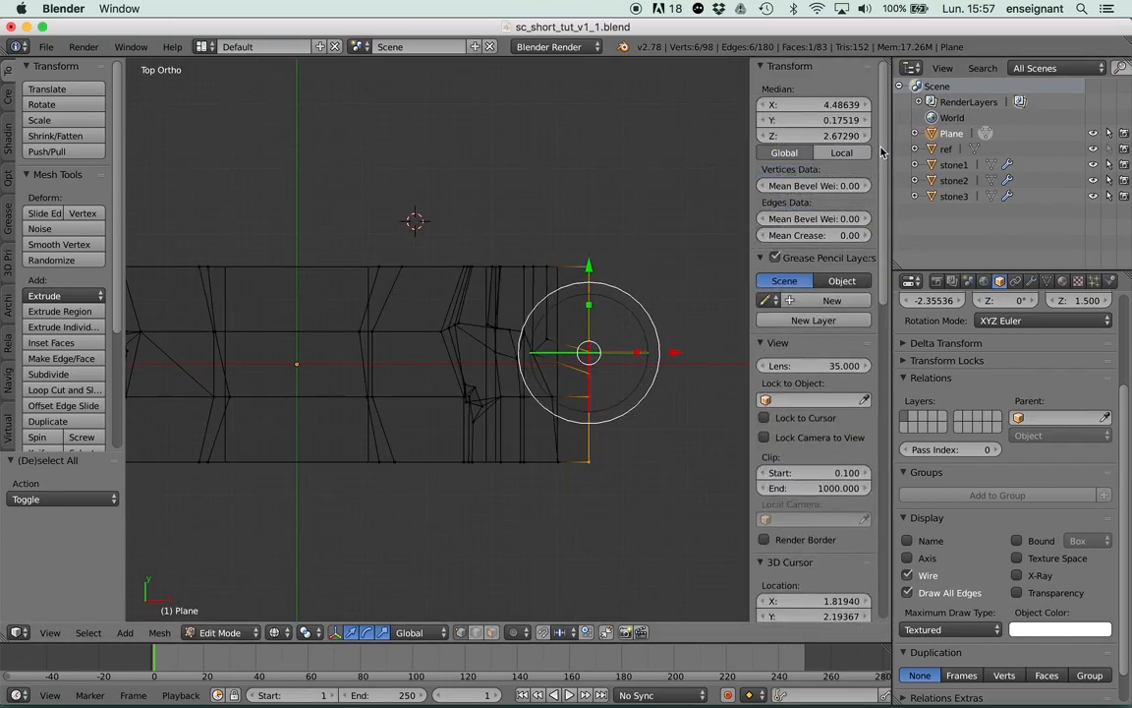
pyautogui.click(829, 106)
pyautogui.press('Return')
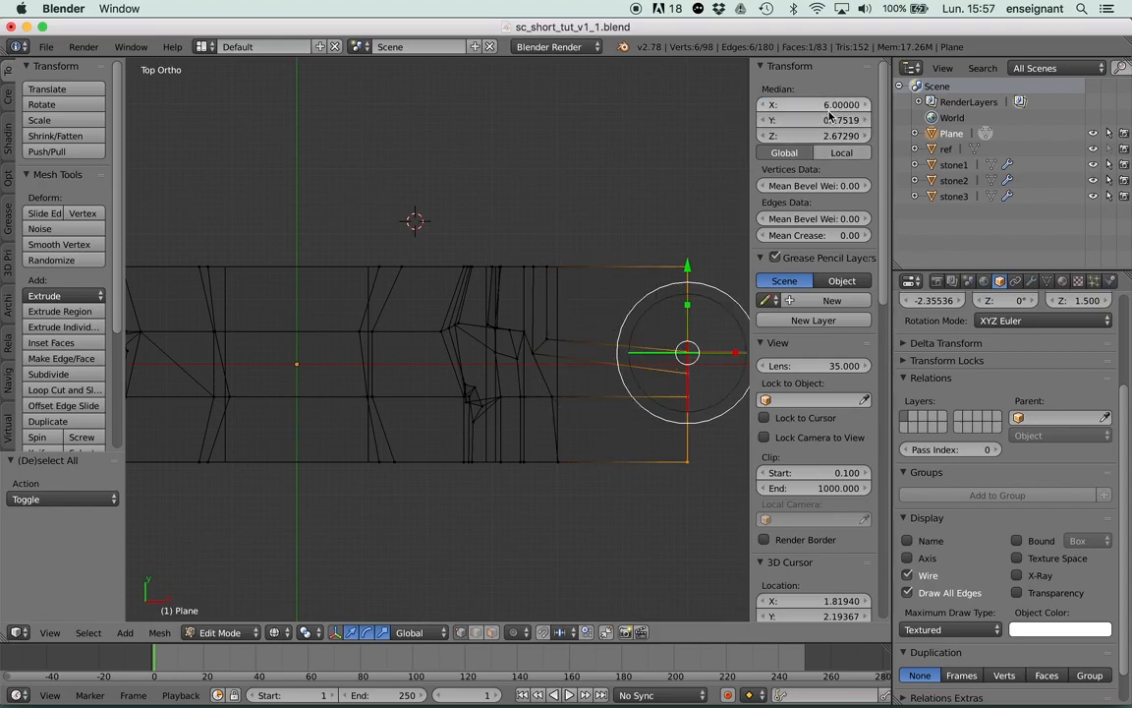
# Return to solid shading and add one centred loop cut across the stretched faces at the terrain's right end.
pyautogui.scroll(-4, 523, 311)
pyautogui.moveTo(512, 316)
pyautogui.keyDown('shift'); pyautogui.mouseDown(button='middle')
pyautogui.moveTo(492, 306)
pyautogui.moveTo(494, 325)
pyautogui.moveTo(522, 281)
pyautogui.mouseUp(button='middle'); pyautogui.keyUp('shift')
pyautogui.press('z')
pyautogui.hotkey('ctrl', 'r')
pyautogui.click(526, 268)
pyautogui.rightClick(526, 267)
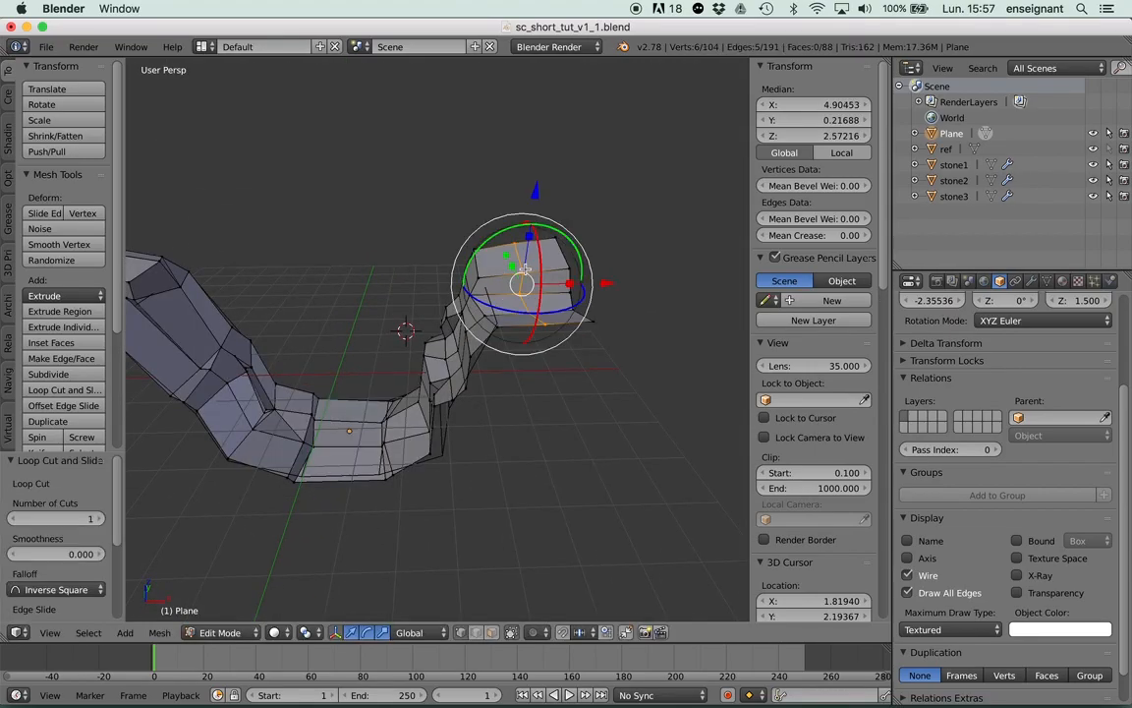
# Select three back vertices of the new edge loop on the right end and raise them along Z.
pyautogui.rightClick(523, 248)
pyautogui.keyDown('shift'); pyautogui.rightClick(526, 288); pyautogui.keyUp('shift')
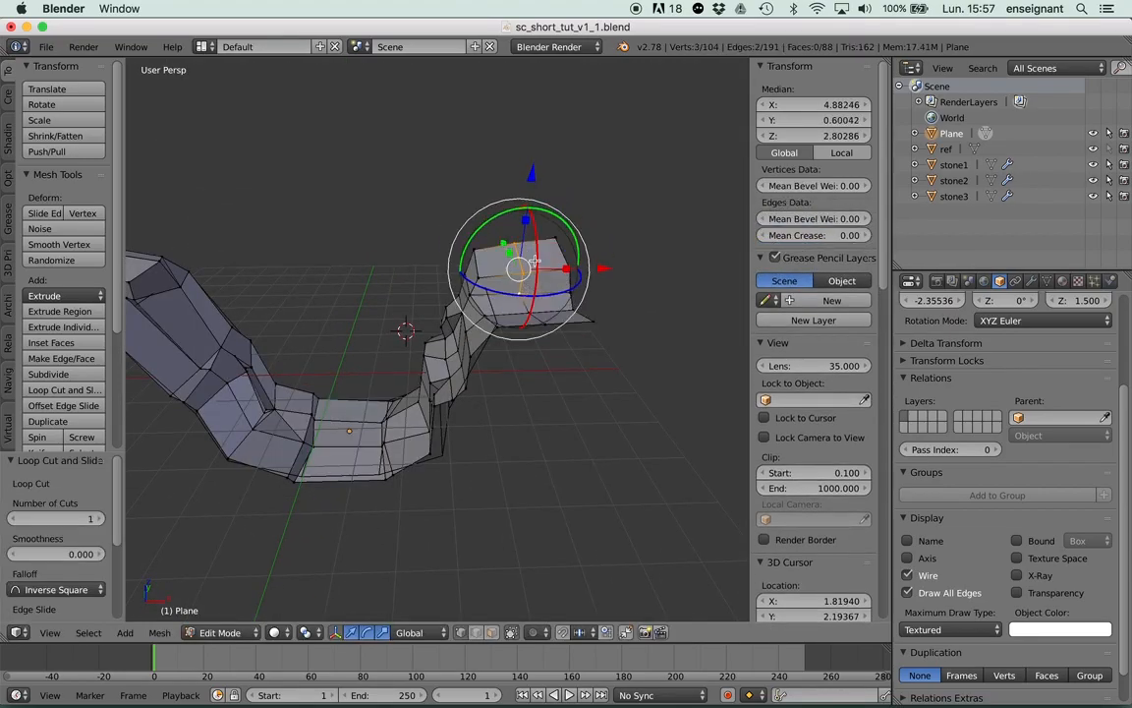
pyautogui.press('g')
pyautogui.press('z')
pyautogui.click(534, 251)
# Select the adjacent vertices at the inner edge of the right wall's top and raise them along Z.
pyautogui.rightClick(482, 266)
pyautogui.keyDown('shift'); pyautogui.rightClick(484, 273); pyautogui.keyUp('shift')
pyautogui.press('g')
pyautogui.press('z')
pyautogui.click(494, 253)
# Examine the rectangular terrain outline in Object Mode from the top, comparing the orthographic and perspective views.
pyautogui.moveTo(496, 248); pyautogui.dragTo(488, 247, button='middle')
pyautogui.press('Tab')
pyautogui.press('KP_7')
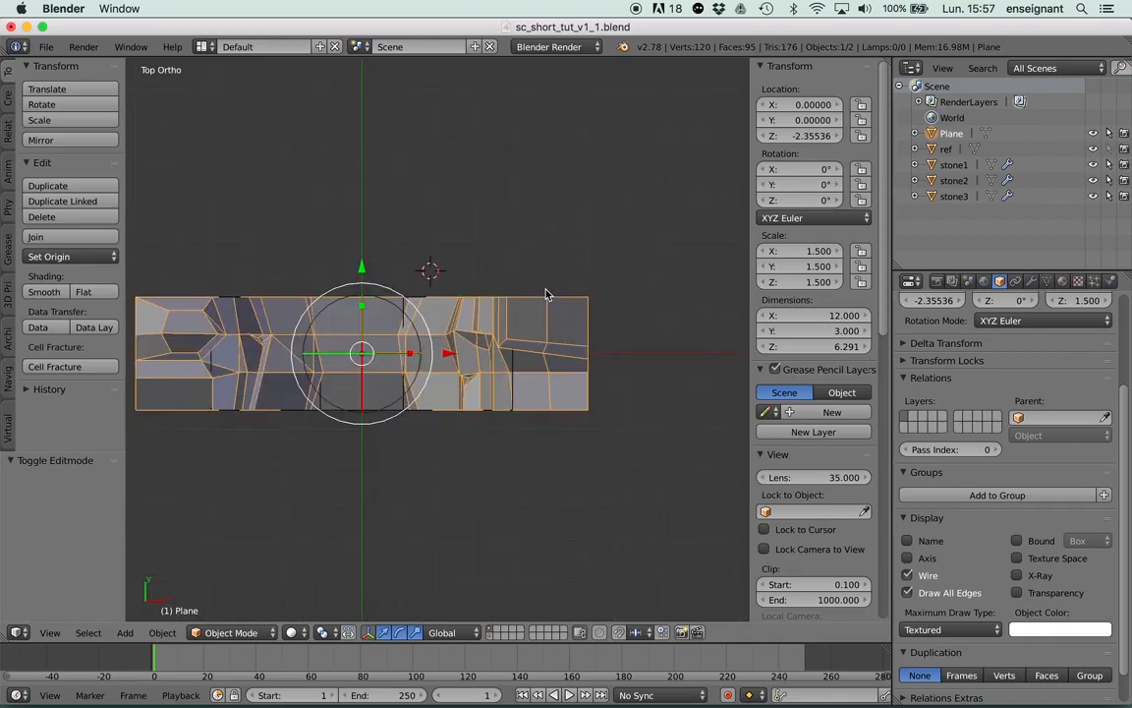
pyautogui.scroll(-4, 535, 296)
pyautogui.keyDown('shift'); pyautogui.moveTo(496, 307); pyautogui.dragTo(525, 278, button='middle'); pyautogui.keyUp('shift')
pyautogui.press('KP_5')
pyautogui.scroll(2, 526, 279)
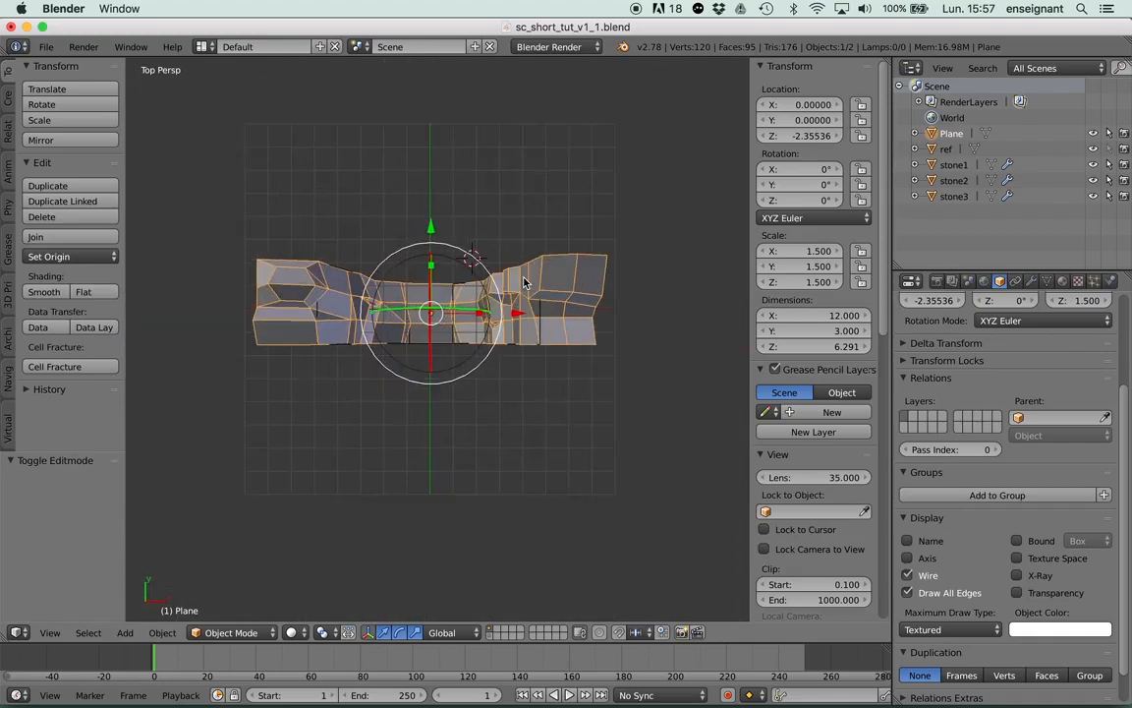
pyautogui.press('KP_5')
pyautogui.press('KP_5')
pyautogui.press('KP_5')
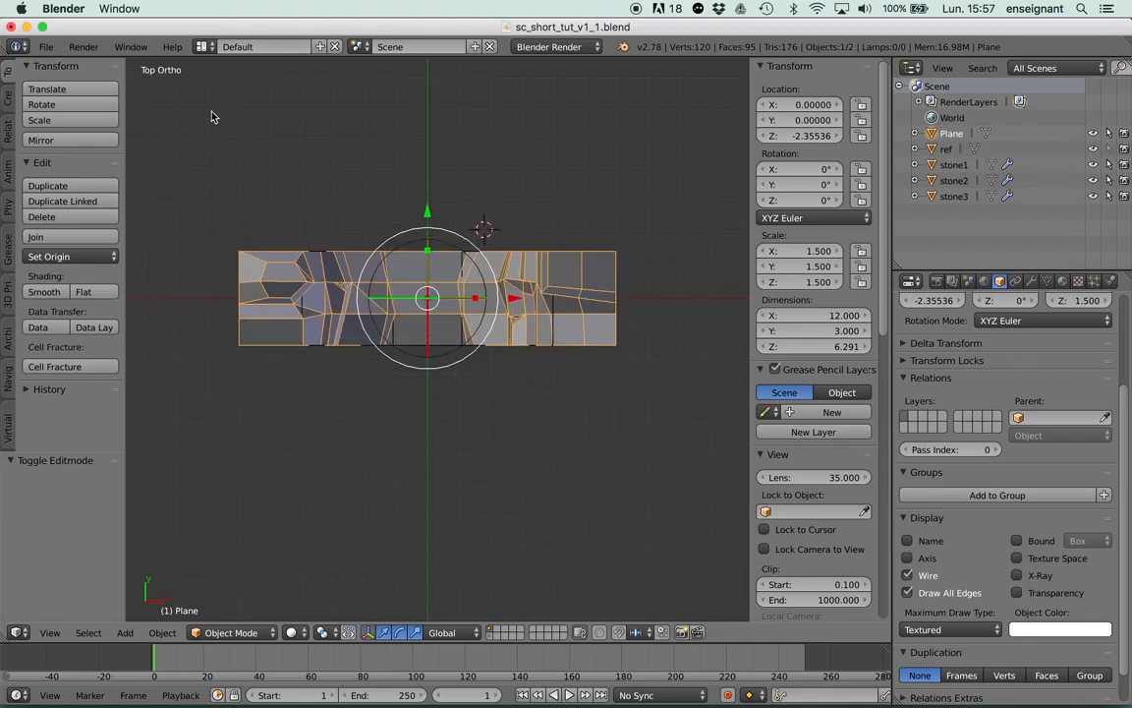
pyautogui.press('KP_5')
pyautogui.moveTo(388, 224); pyautogui.dragTo(342, 334, button='middle')
pyautogui.press('KP_7')
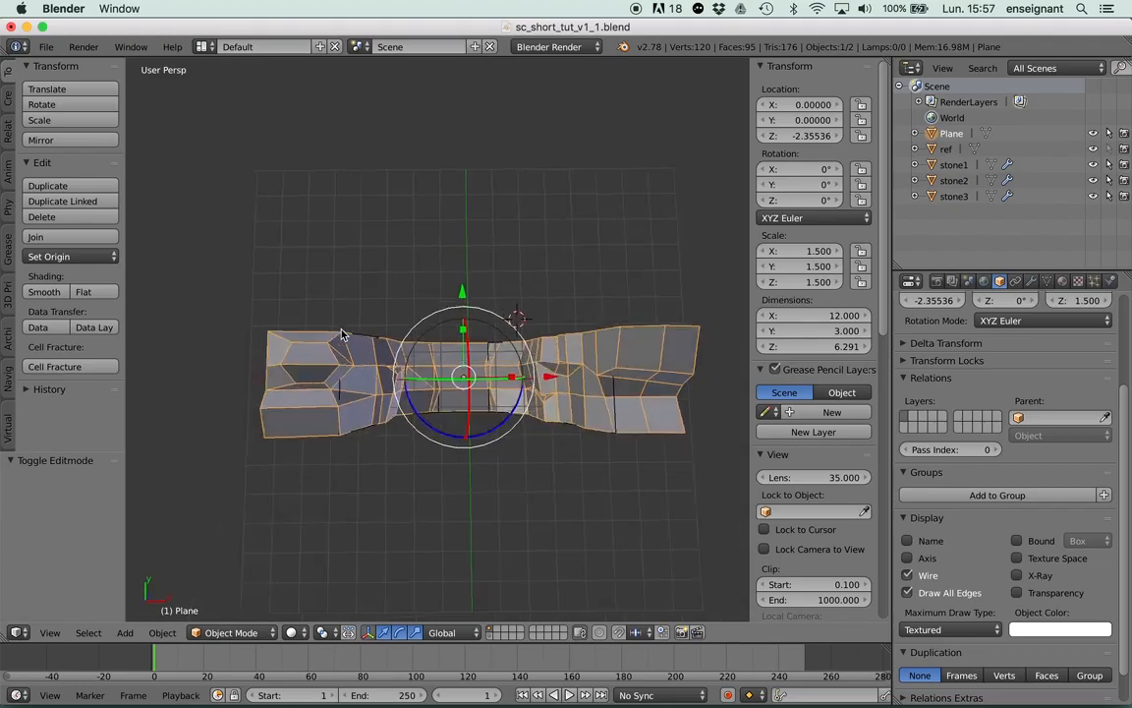
# Add an empty background image slot in the top orthographic view and turn background images off again.
pyautogui.press('KP_5')
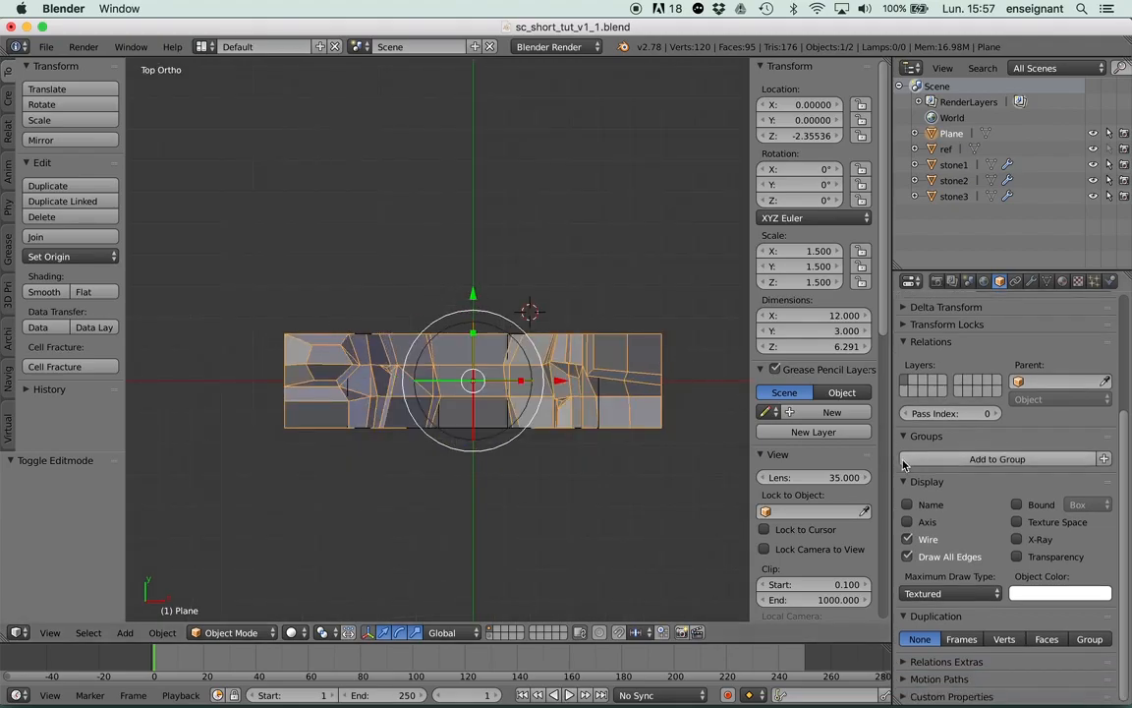
pyautogui.scroll(-12, 847, 462)
pyautogui.scroll(-4, 843, 496)
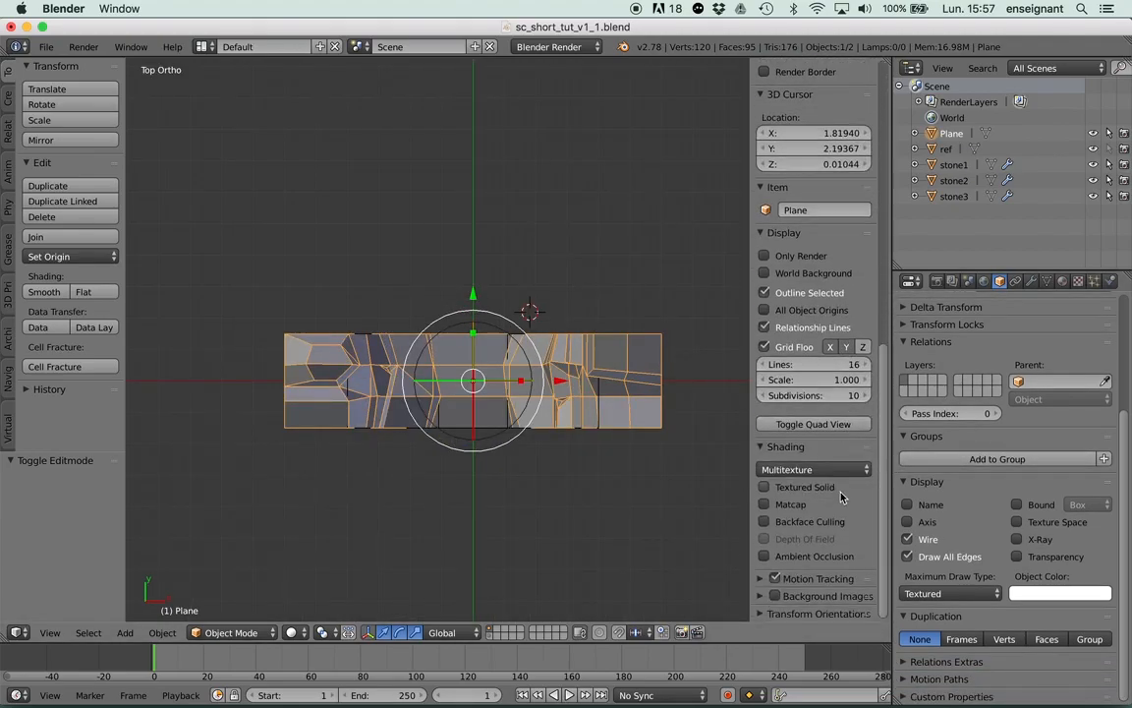
pyautogui.click(760, 595)
pyautogui.scroll(-1, 761, 596)
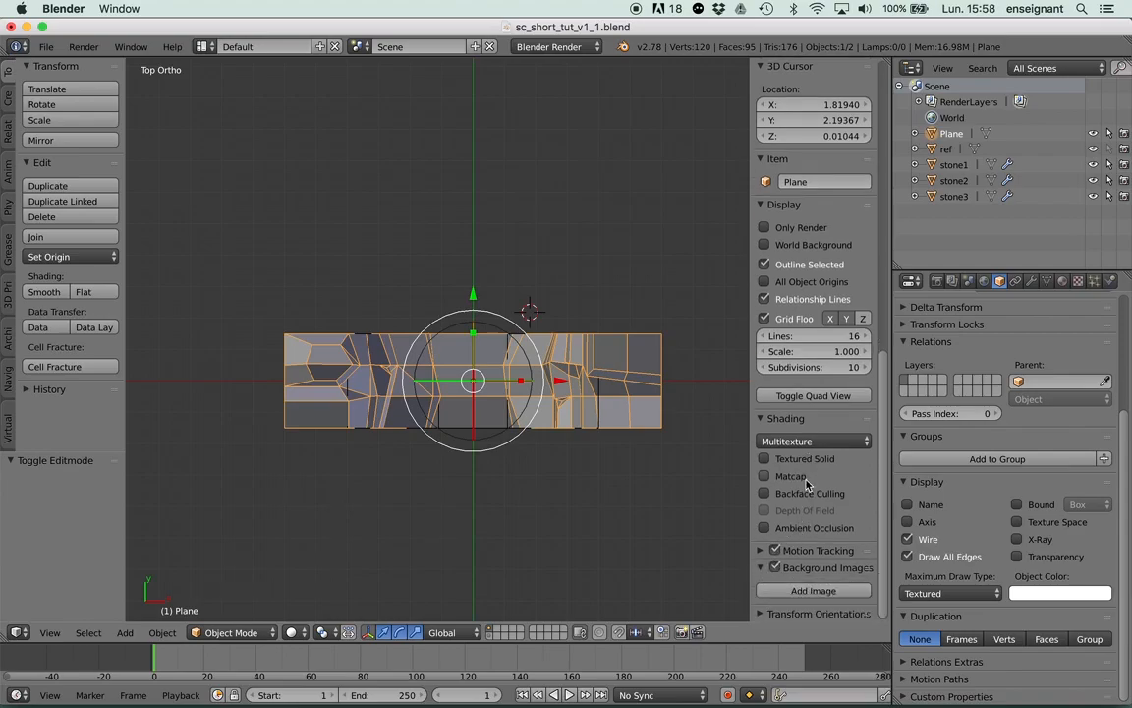
pyautogui.scroll(-4, 779, 514)
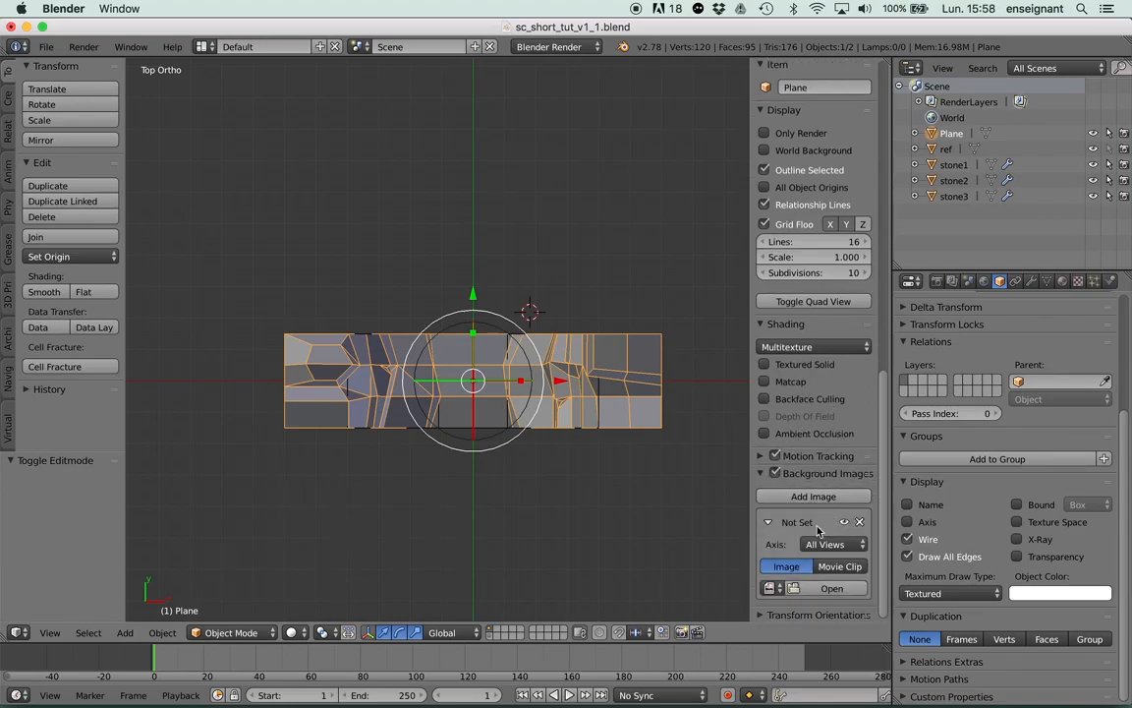
pyautogui.keyDown('shift'); pyautogui.moveTo(591, 421); pyautogui.dragTo(529, 329, button='middle'); pyautogui.keyUp('shift')
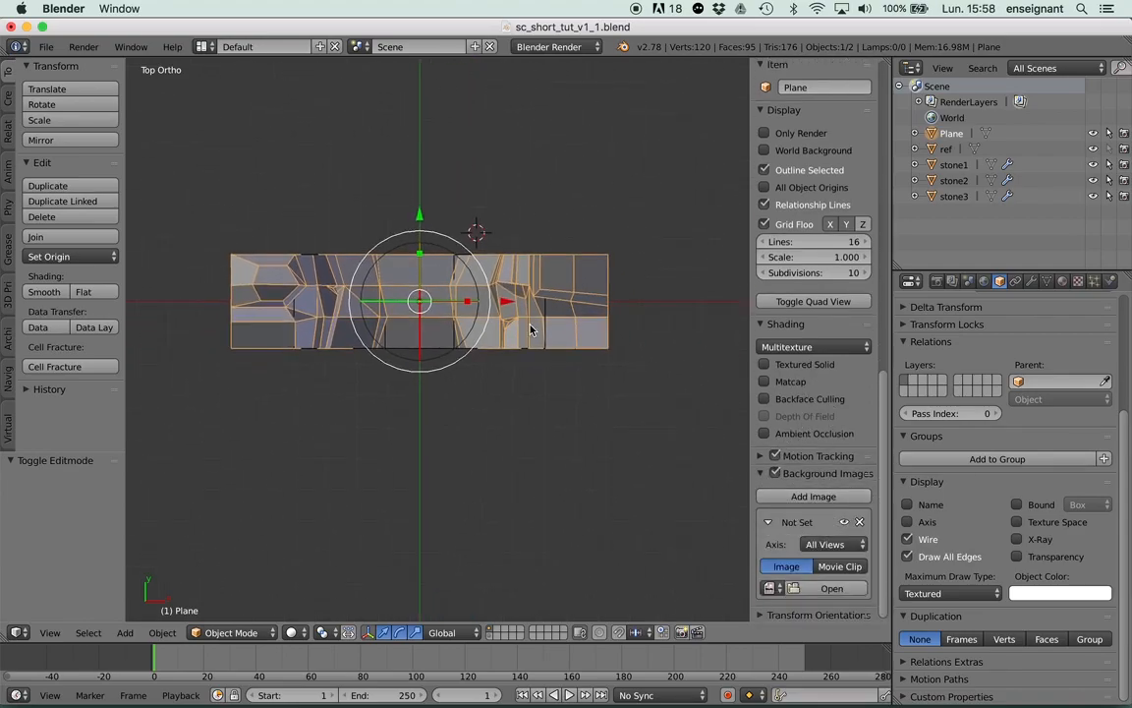
pyautogui.click(760, 474)
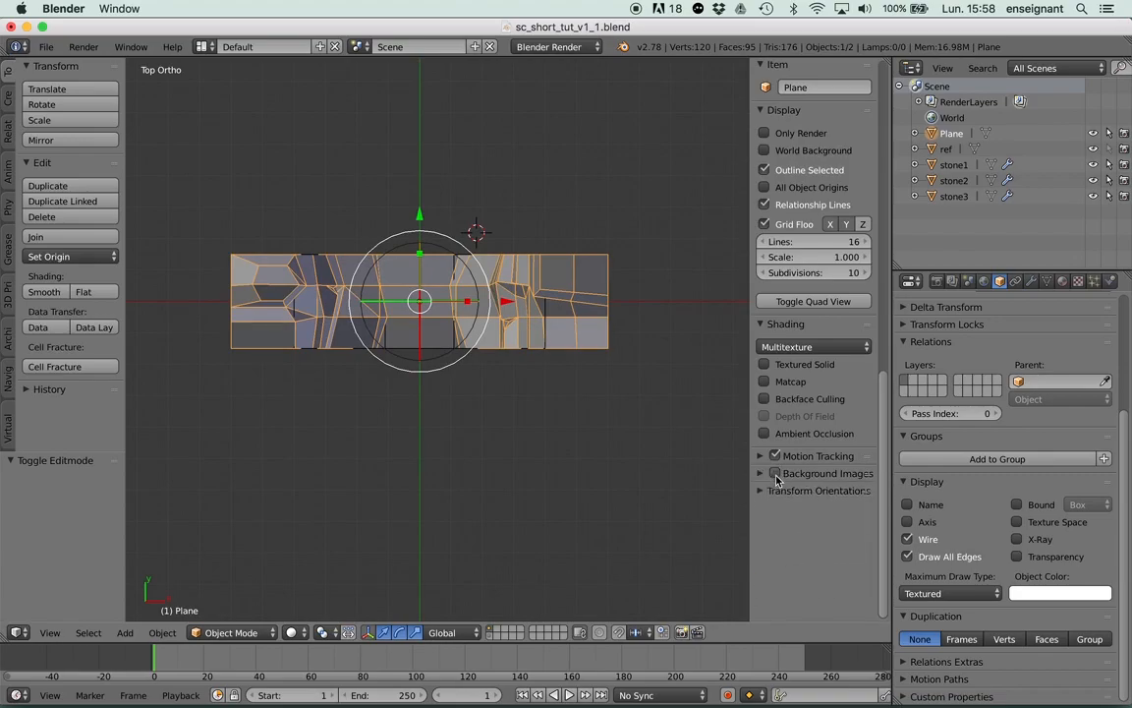
# Switch to Safari, examine the concept sketches on slides 3 and 4 of the presentation, and return to Blender.
pyautogui.press('KP_5')
pyautogui.moveTo(432, 412); pyautogui.dragTo(494, 337, button='middle')
pyautogui.press('super+Tab')
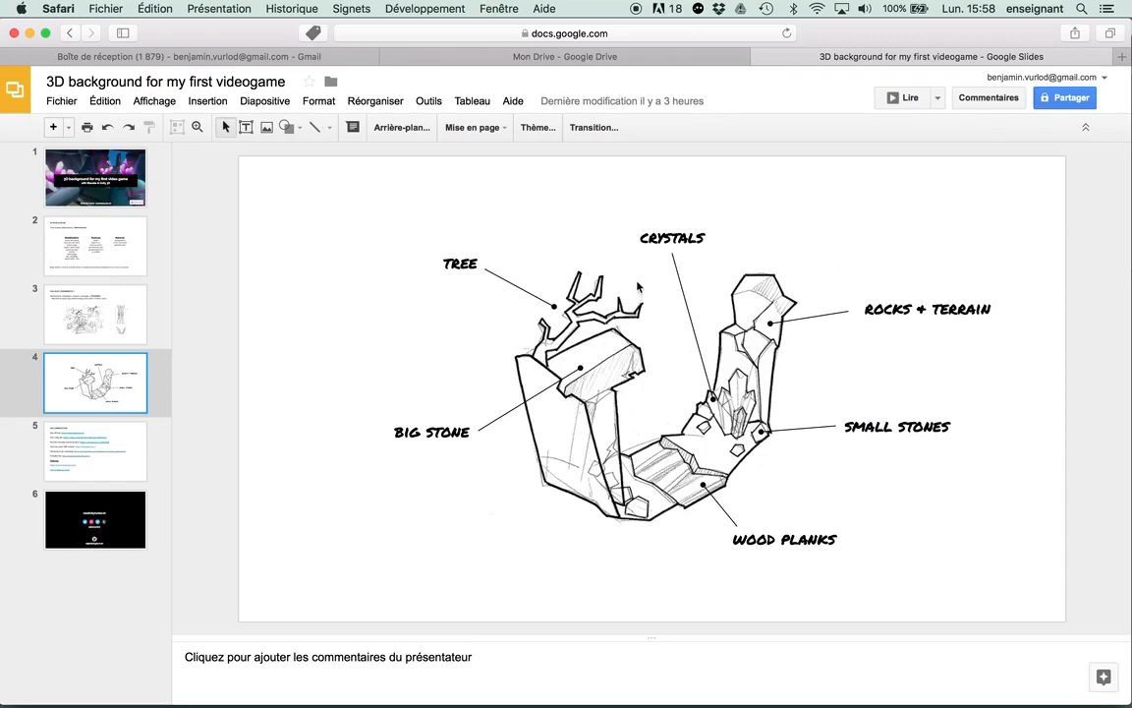
pyautogui.click(120, 300)
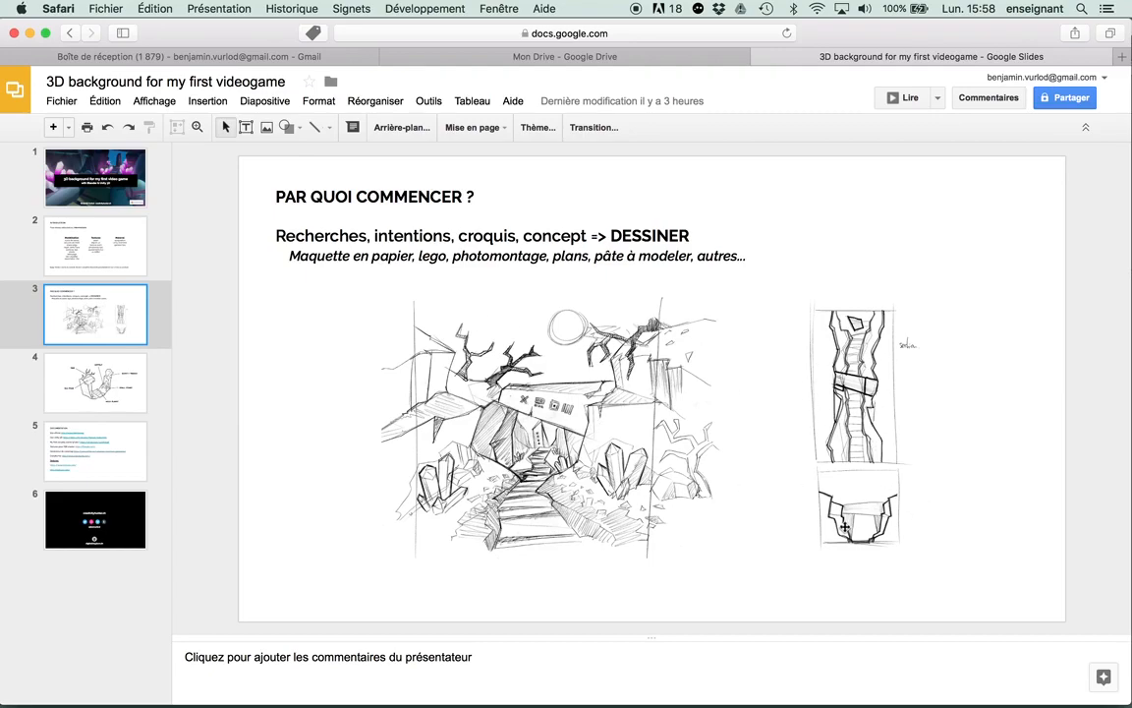
pyautogui.click(120, 395)
pyautogui.press('super+Tab')
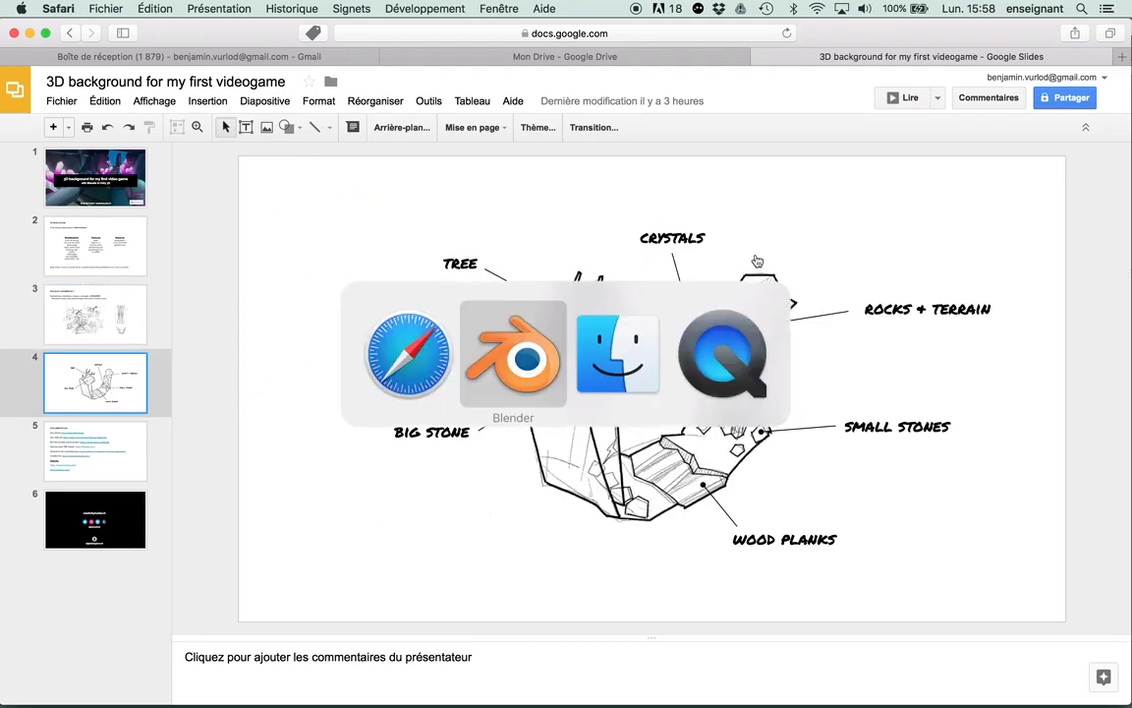
# Deselect the terrain and turn on Only Render in the viewport display to examine its shape without wires or grid.
pyautogui.moveTo(425, 346); pyautogui.dragTo(454, 336, button='middle')
pyautogui.press('a')
pyautogui.moveTo(452, 385); pyautogui.dragTo(565, 387, button='middle')
pyautogui.scroll(2, 466, 365)
pyautogui.press('a')
pyautogui.click(765, 134)
pyautogui.moveTo(594, 283); pyautogui.dragTo(583, 256, button='middle')
pyautogui.click(806, 111)
pyautogui.scroll(2, 772, 130)
pyautogui.click(759, 189)
pyautogui.moveTo(482, 384); pyautogui.dragTo(485, 341, button='middle')
pyautogui.press('a')
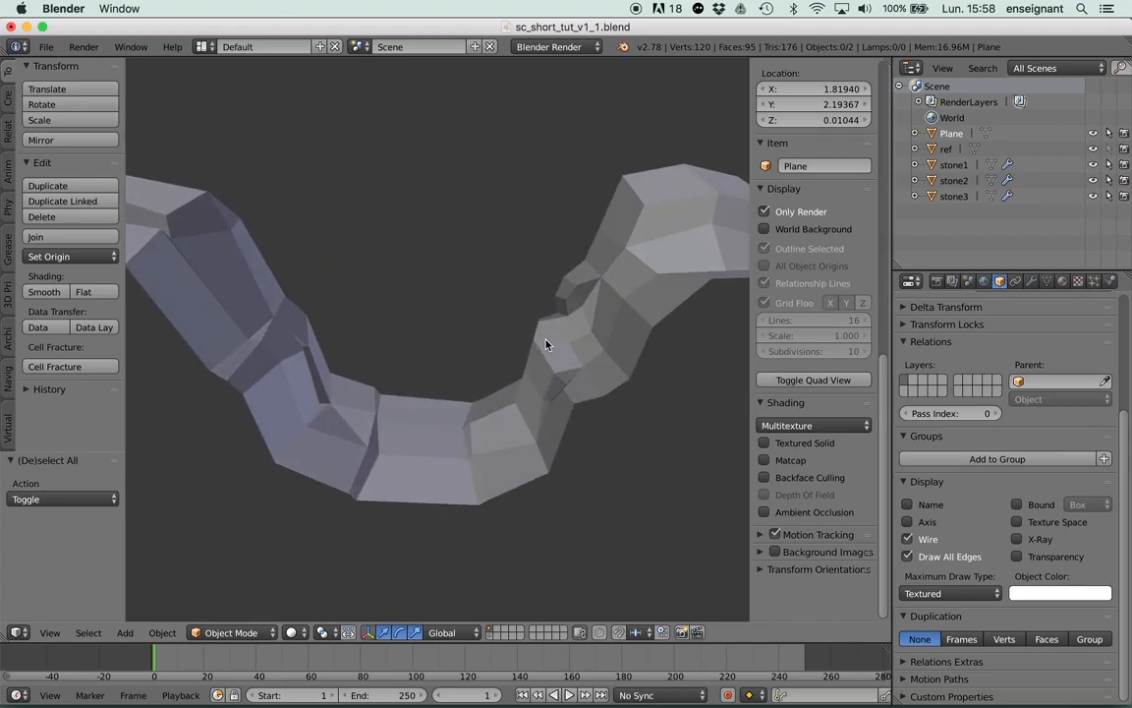
# Select the terrain and compare smooth with flat shading, ending on flat.
pyautogui.rightClick(548, 341)
pyautogui.click(43, 292)
pyautogui.scroll(2, 503, 408)
pyautogui.moveTo(503, 407); pyautogui.dragTo(343, 420, button='middle')
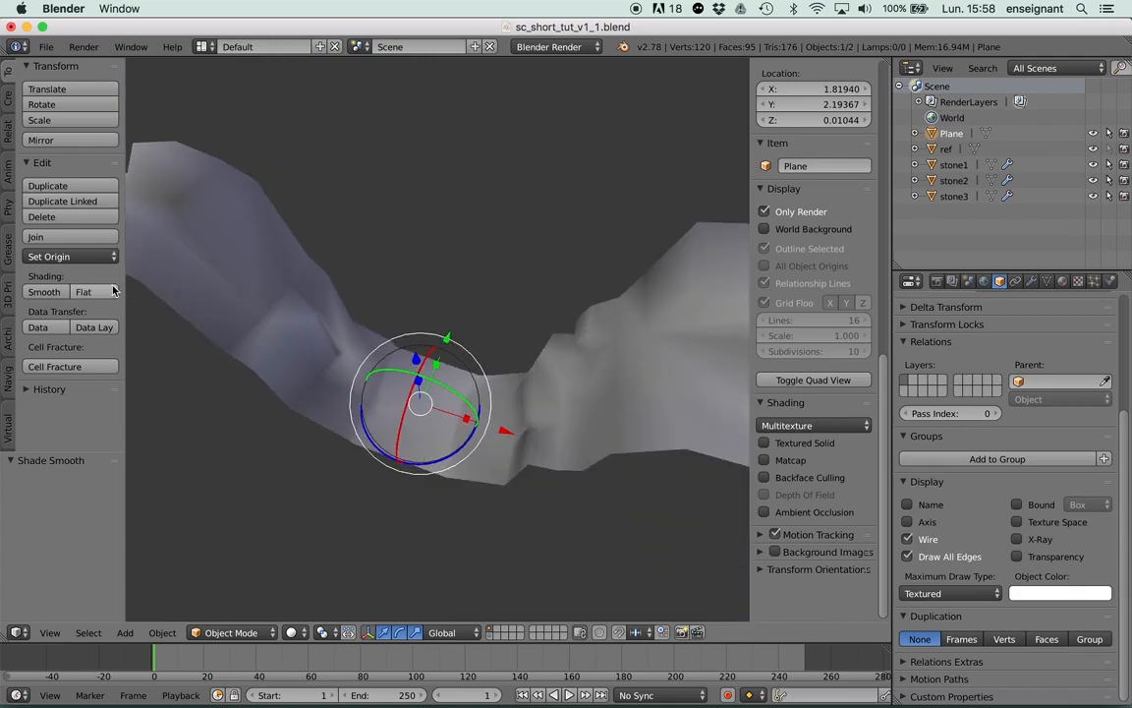
pyautogui.click(78, 292)
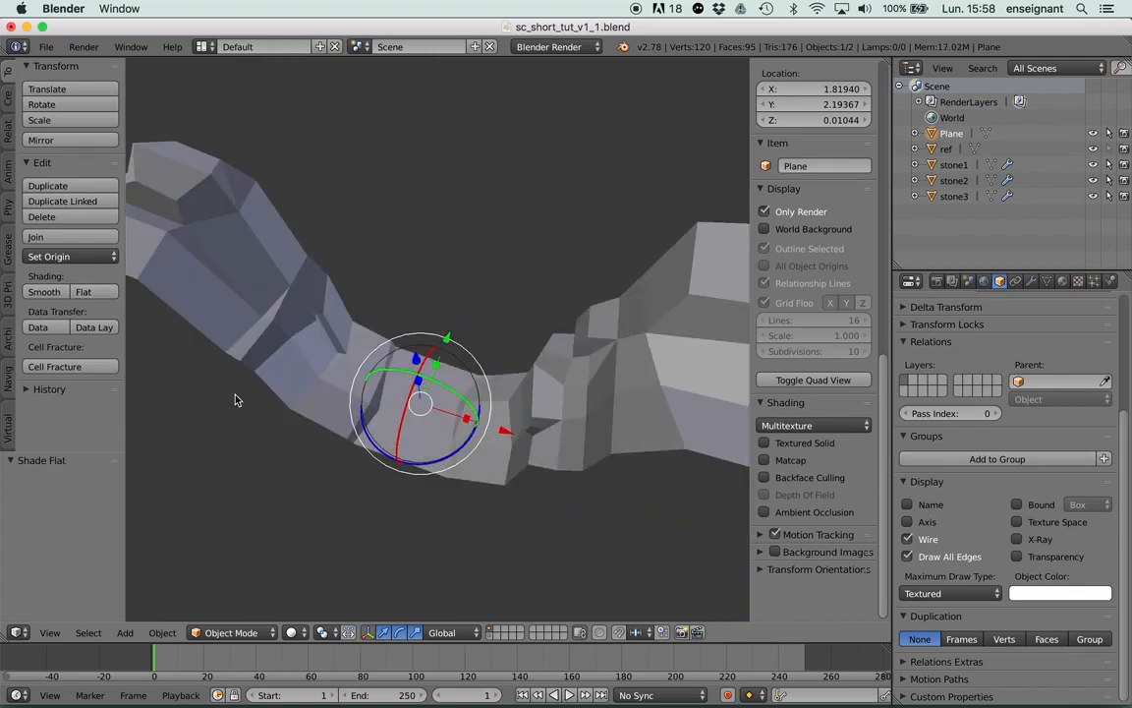
pyautogui.click(35, 292)
pyautogui.click(98, 292)
pyautogui.moveTo(294, 325); pyautogui.dragTo(643, 341, button='middle')
# Open the terrain's material settings, turn off Only Render, and keep the terrain selected.
pyautogui.click(1063, 282)
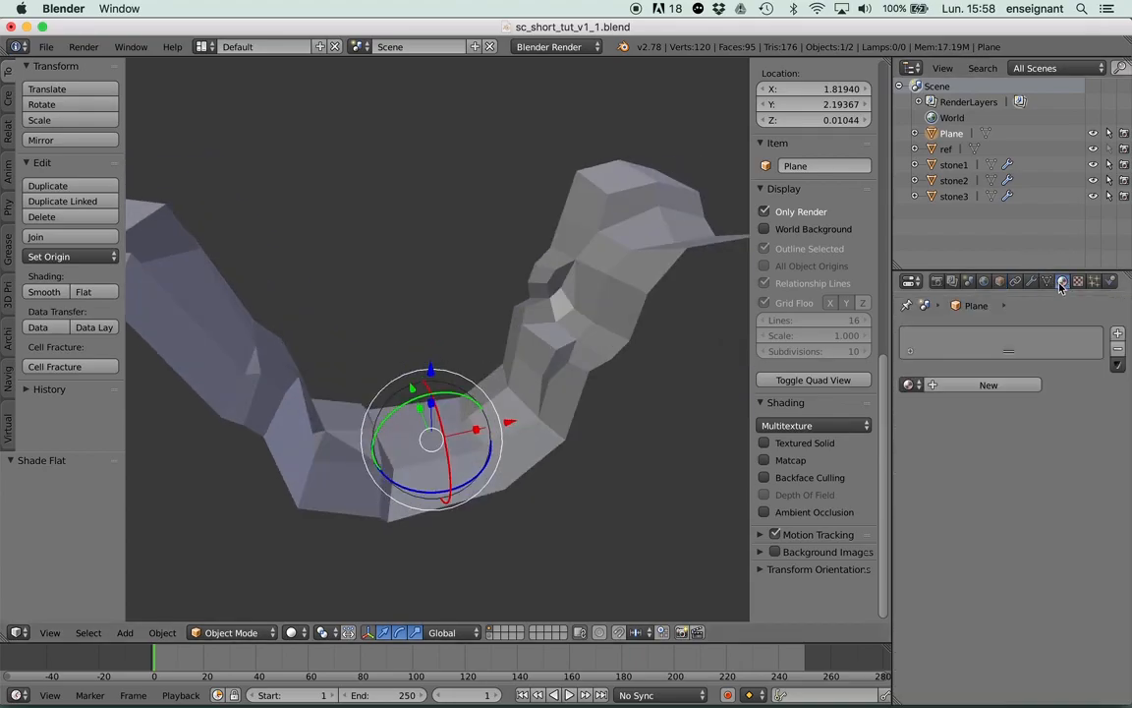
pyautogui.press('Tab')
pyautogui.press('Tab')
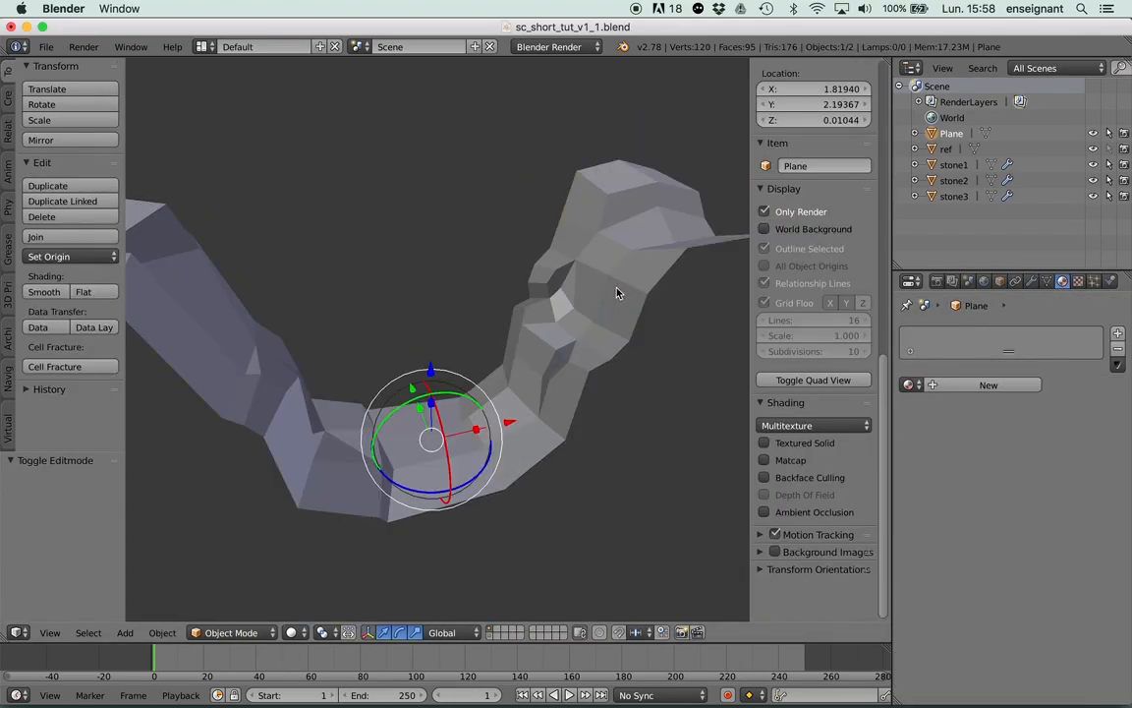
pyautogui.moveTo(622, 343); pyautogui.dragTo(686, 306, button='middle')
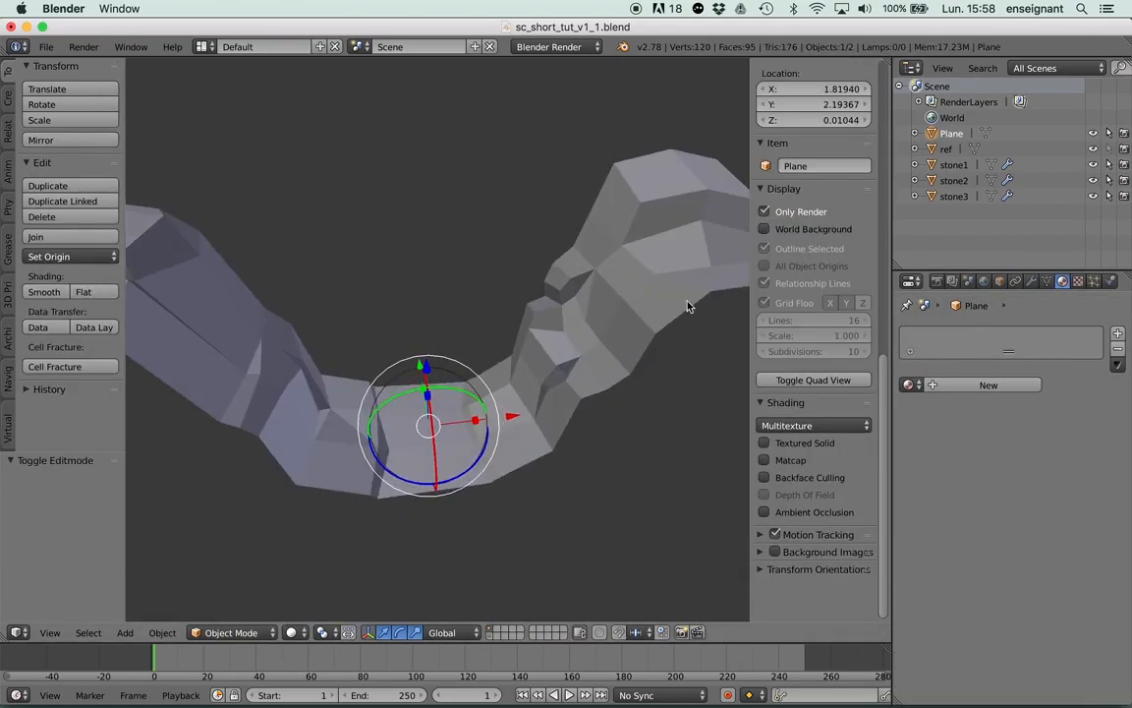
pyautogui.click(765, 211)
pyautogui.press('a')
pyautogui.press('a')
pyautogui.moveTo(612, 324)
pyautogui.mouseDown(button='middle')
pyautogui.moveTo(591, 330)
pyautogui.moveTo(608, 317)
pyautogui.moveTo(611, 339)
pyautogui.mouseUp(button='middle')
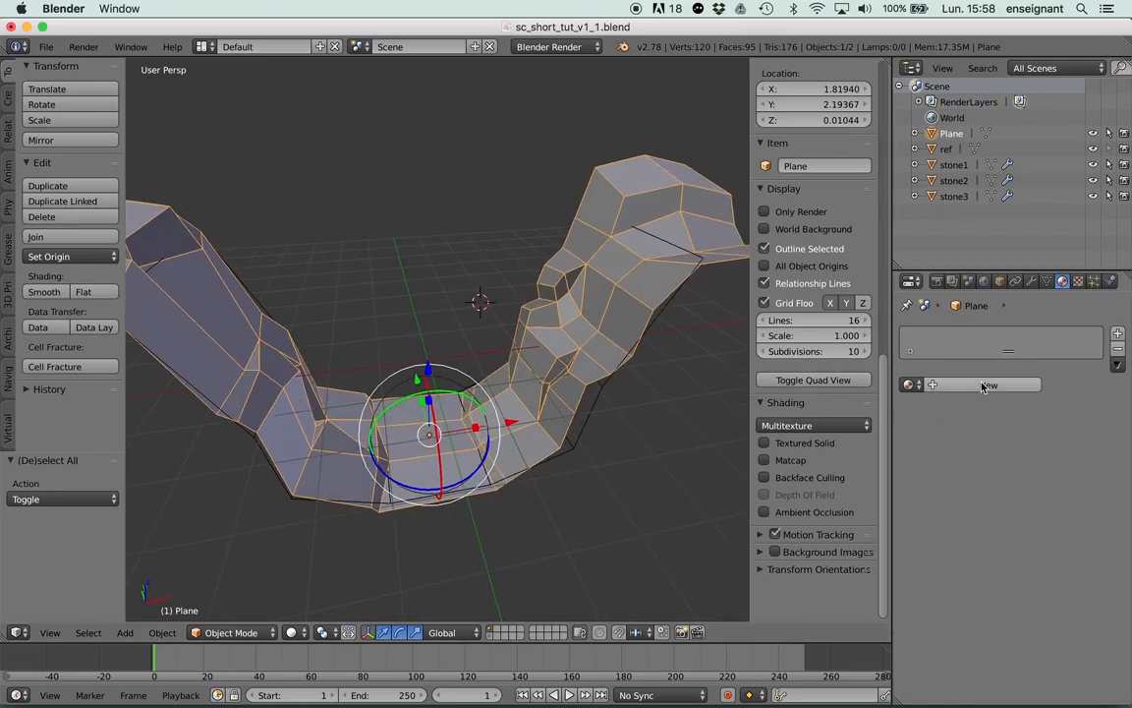
# Create a new material on the terrain and name it ground.
pyautogui.moveTo(560, 383); pyautogui.dragTo(580, 364, button='middle')
pyautogui.click(968, 384)
pyautogui.click(973, 382)
pyautogui.write('ground')
pyautogui.press('Return')
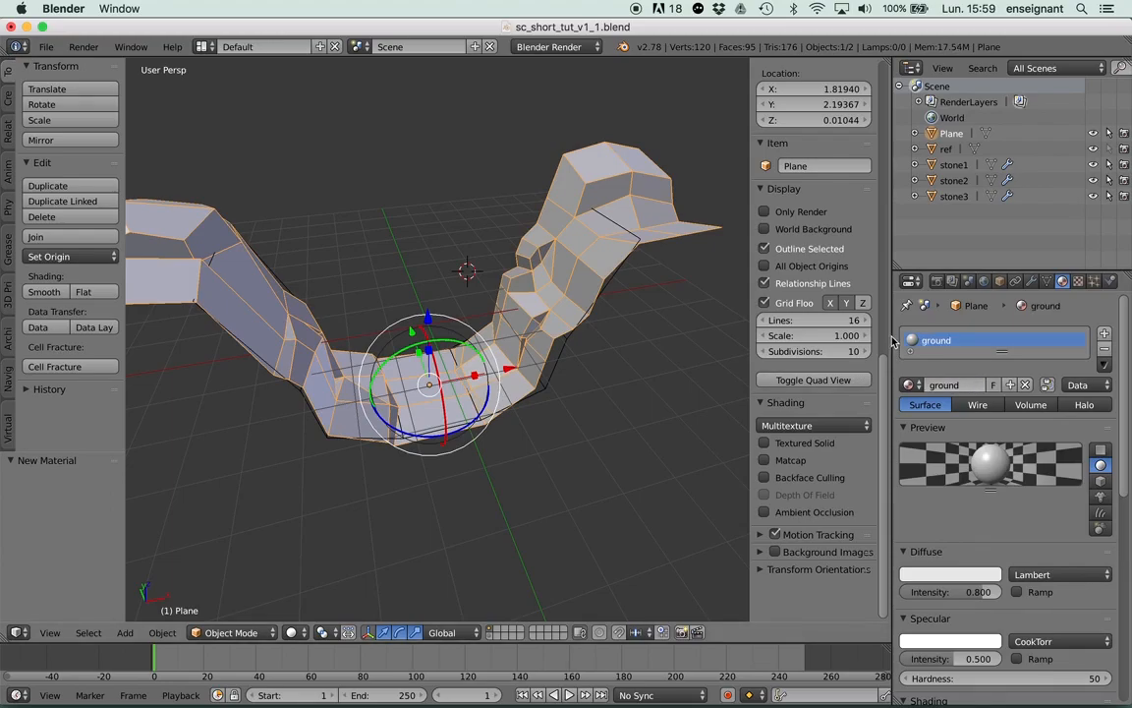
# Enlarge the material settings area and set the ground material's diffuse colour to dark blue-grey, about R 0.238, G 0.282, B 0.351.
pyautogui.moveTo(893, 340); pyautogui.dragTo(840, 340)
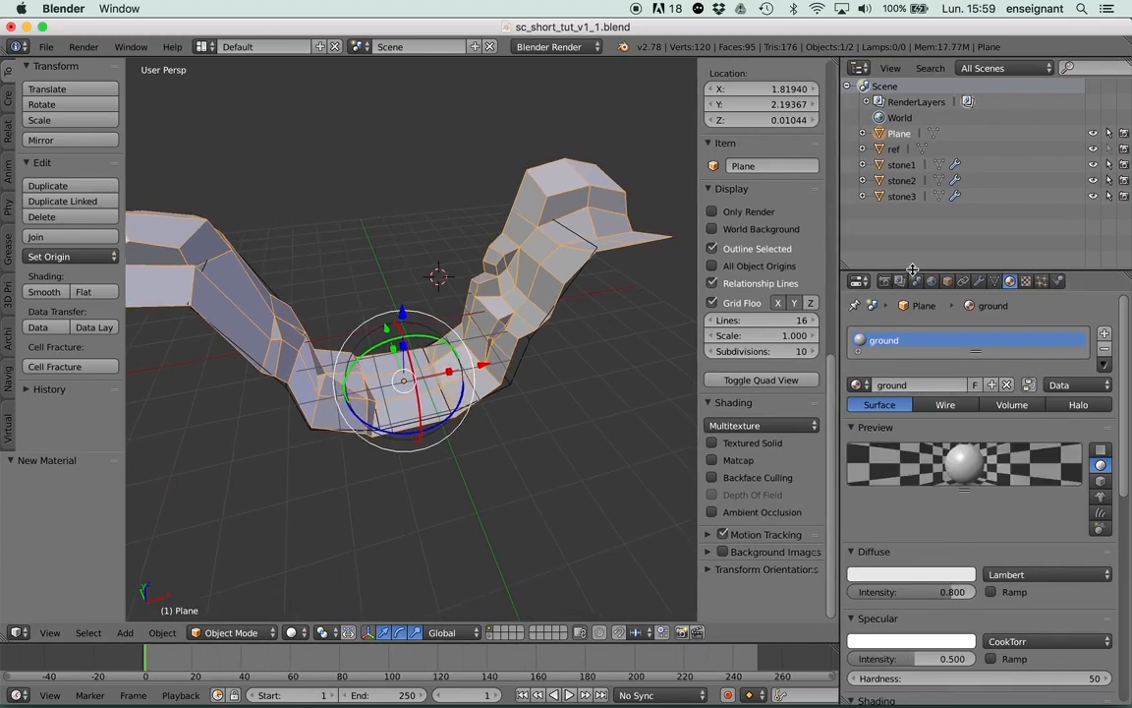
pyautogui.moveTo(912, 269); pyautogui.dragTo(915, 224)
pyautogui.click(919, 523)
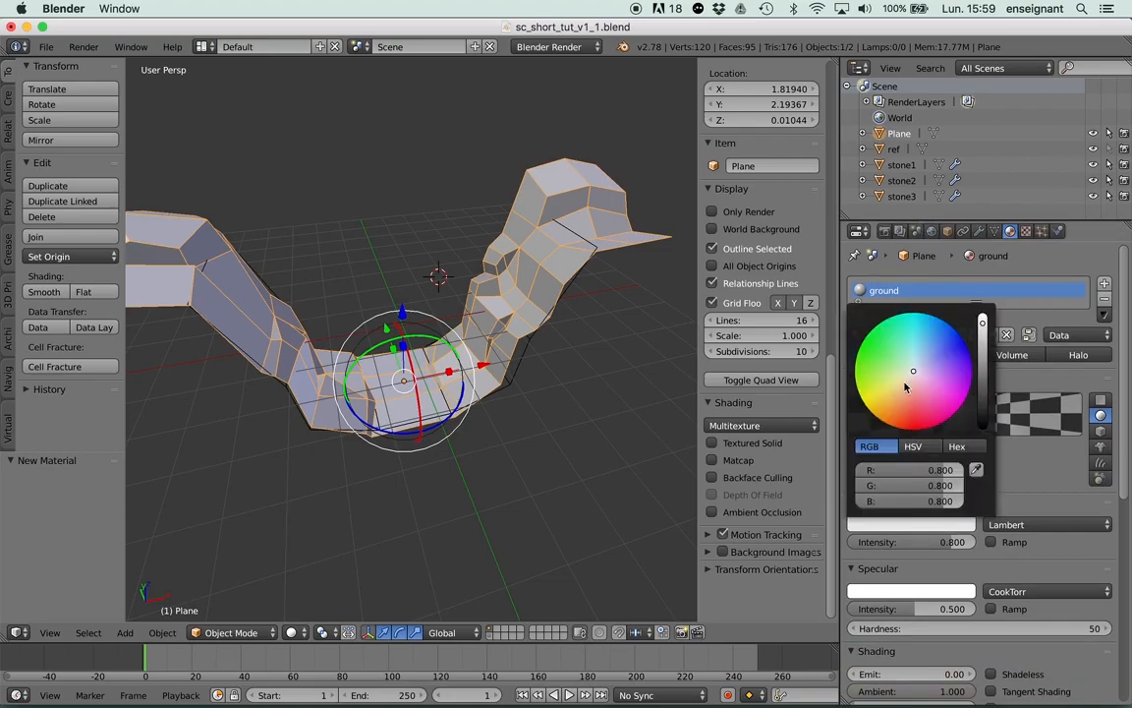
pyautogui.click(905, 386)
pyautogui.click(932, 521)
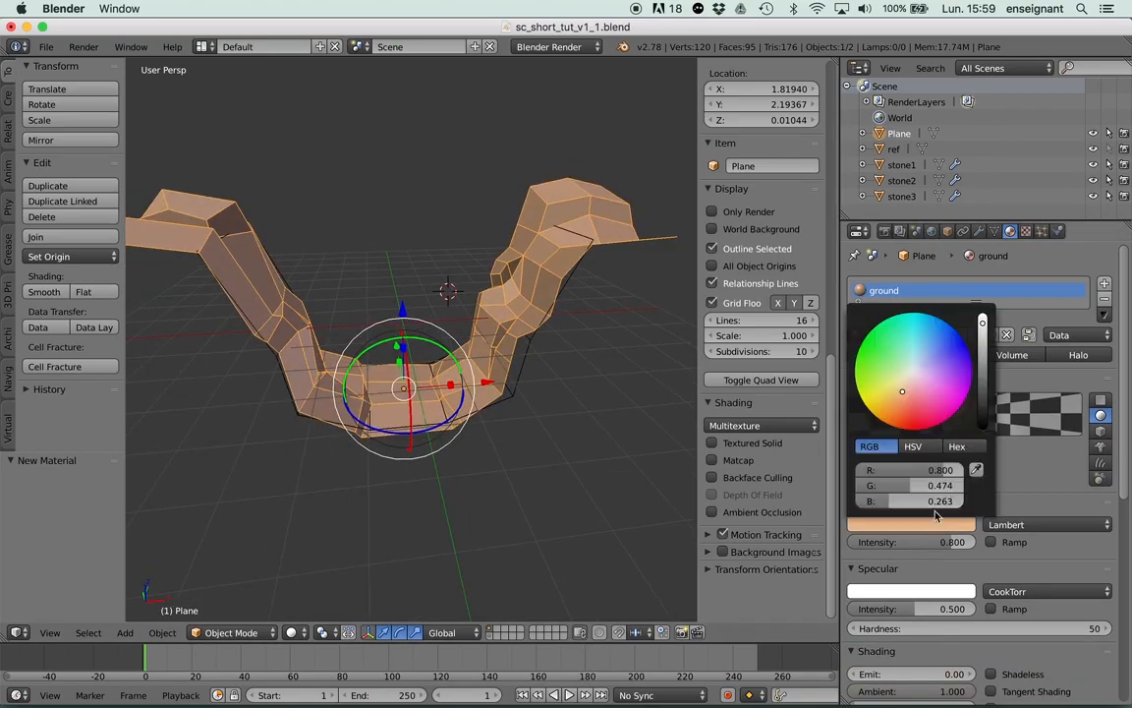
pyautogui.click(983, 356)
pyautogui.click(918, 371)
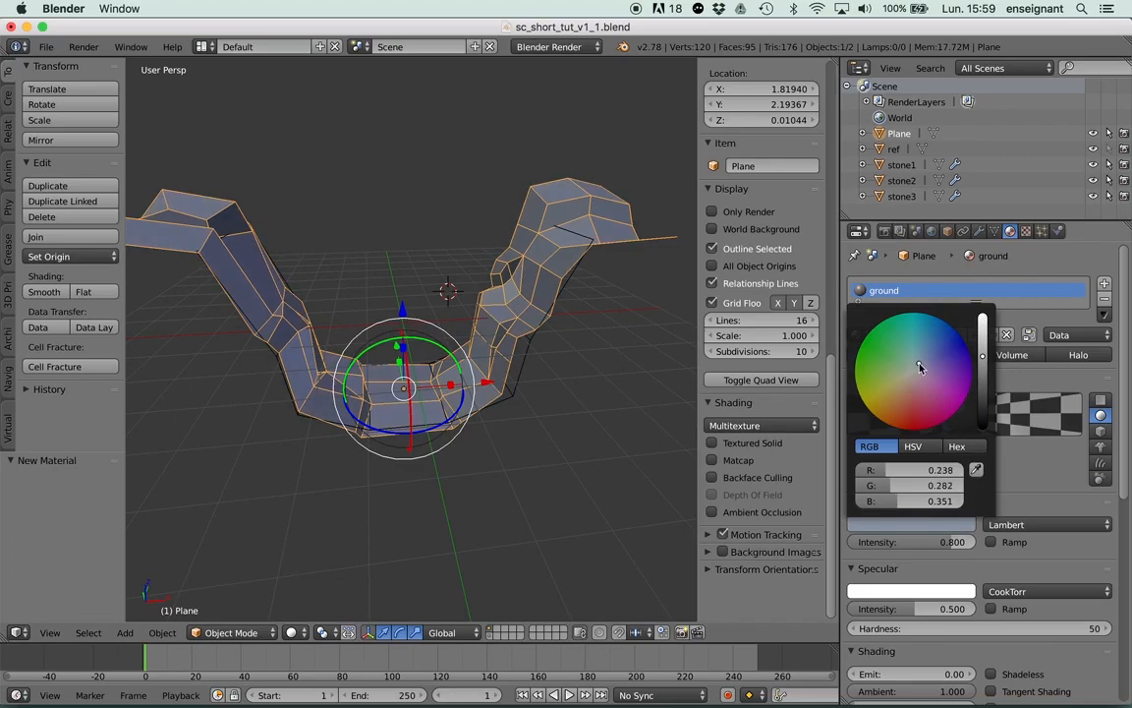
pyautogui.moveTo(494, 388)
pyautogui.mouseDown(button='middle')
pyautogui.moveTo(513, 430)
pyautogui.moveTo(504, 400)
pyautogui.mouseUp(button='middle')
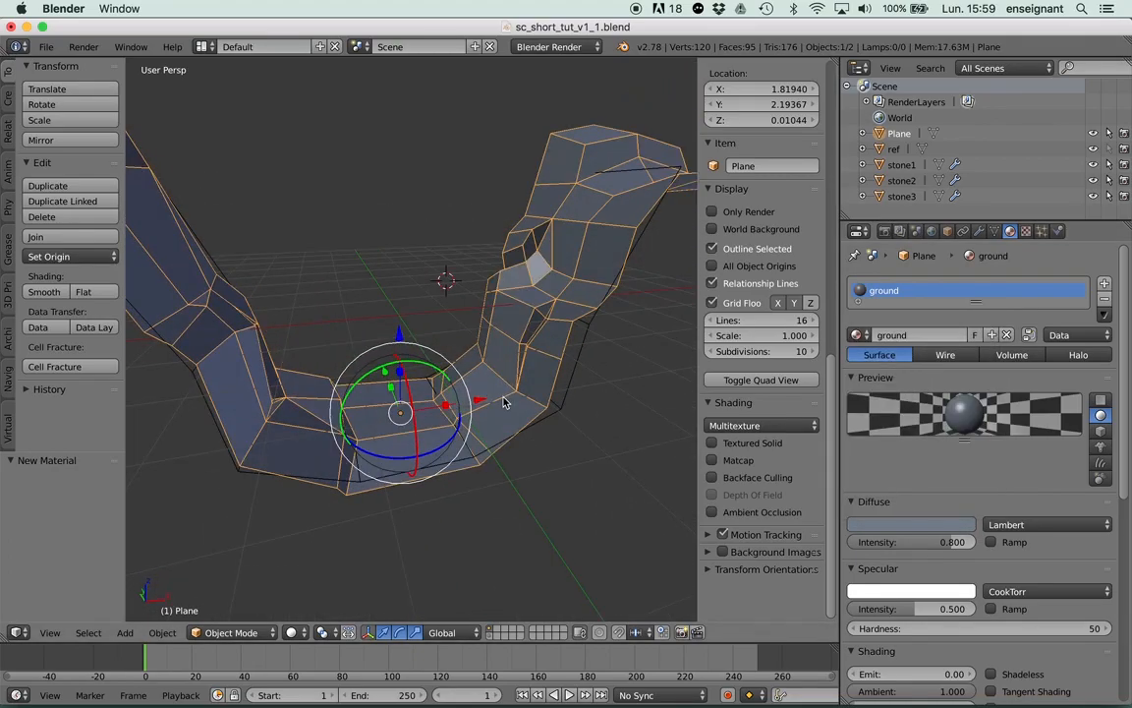
# Enlarge the material slot list, deselect the terrain, and add a second slot with a new material named rocks.
pyautogui.moveTo(980, 299); pyautogui.dragTo(978, 316)
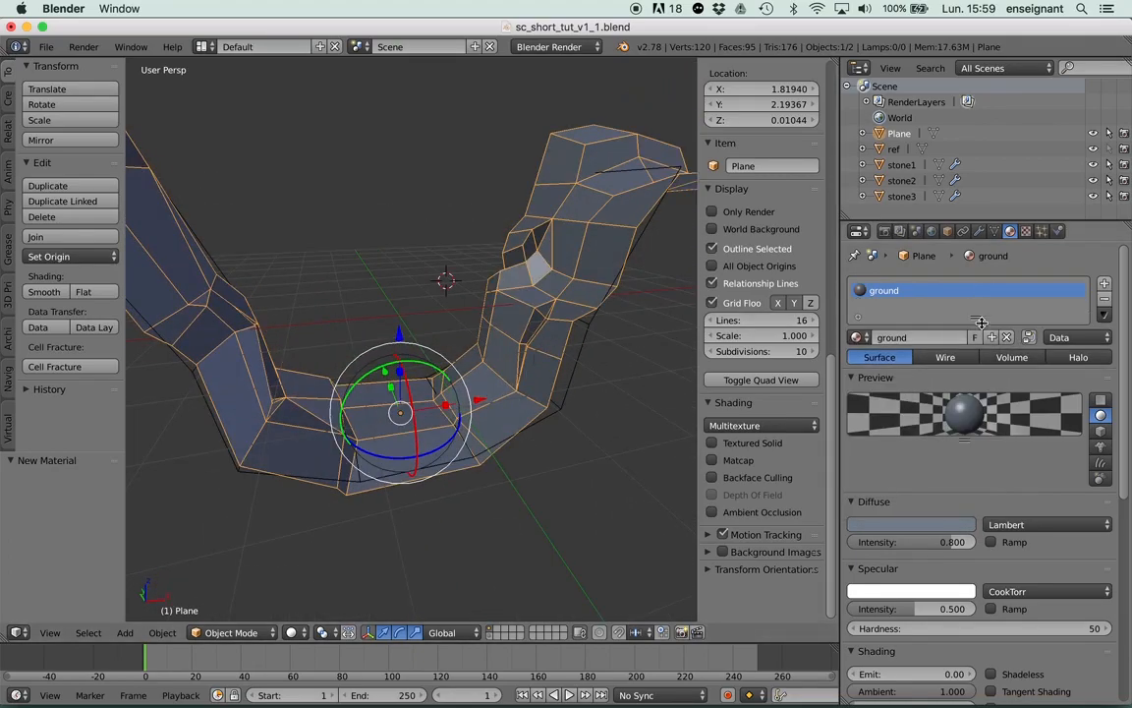
pyautogui.moveTo(513, 322)
pyautogui.mouseDown(button='middle')
pyautogui.moveTo(505, 304)
pyautogui.moveTo(469, 312)
pyautogui.moveTo(523, 315)
pyautogui.moveTo(497, 350)
pyautogui.moveTo(503, 329)
pyautogui.mouseUp(button='middle')
pyautogui.press('a')
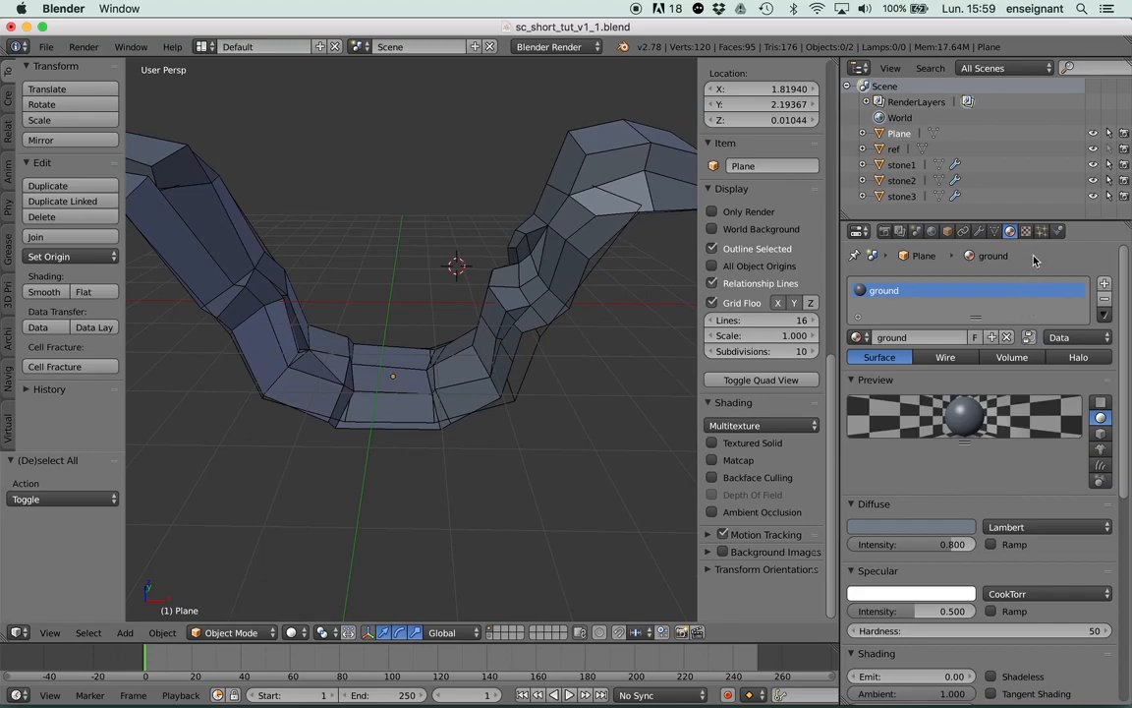
pyautogui.click(1105, 284)
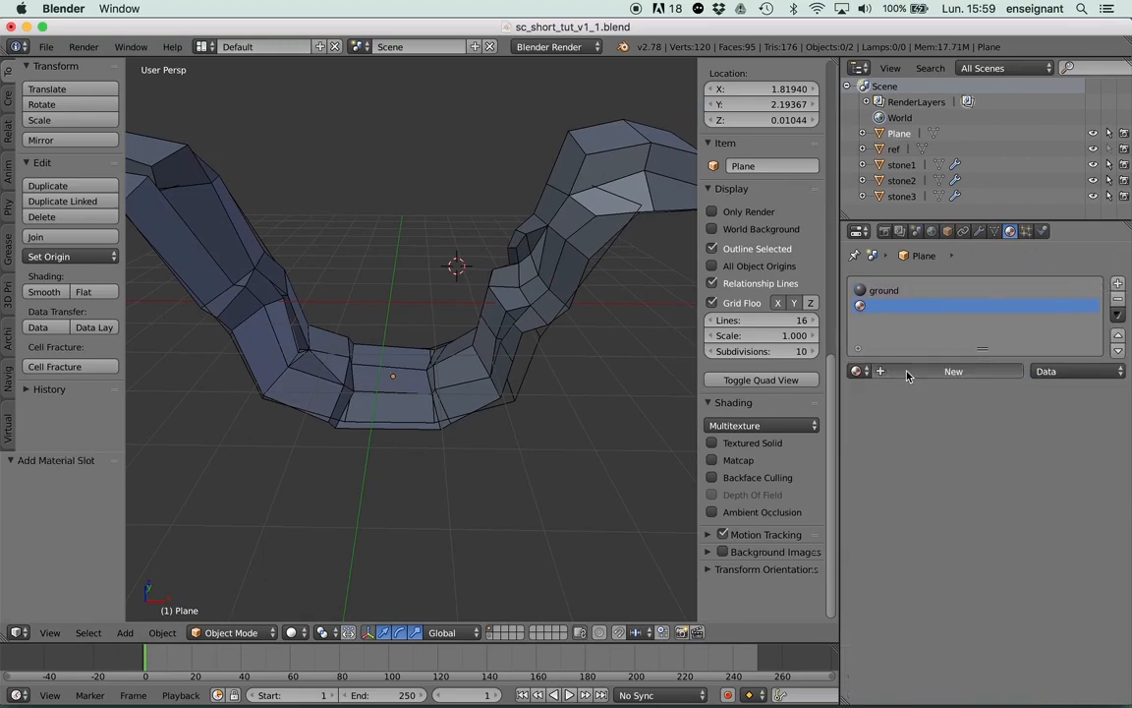
pyautogui.click(936, 371)
pyautogui.press('Return')
# Set the rocks material's diffuse colour to a dark neutral grey.
pyautogui.click(894, 558)
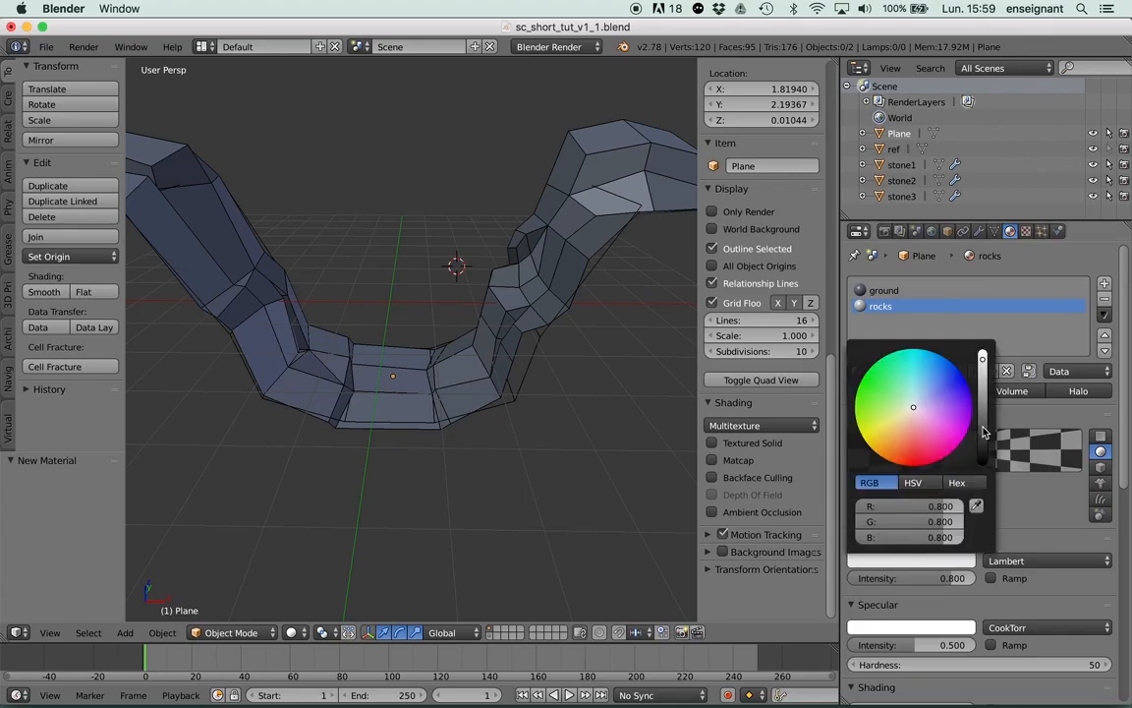
pyautogui.click(983, 426)
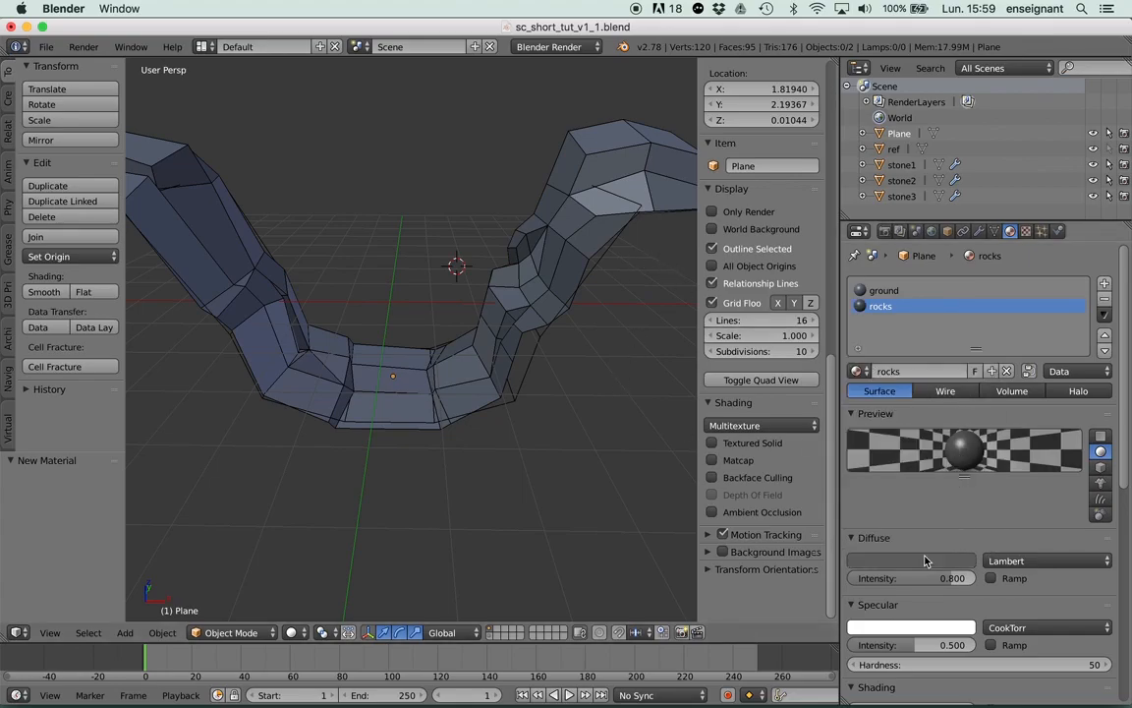
pyautogui.click(925, 561)
pyautogui.click(984, 432)
# Enter Edit Mode with face selection and box-select the right wall's faces in wireframe view.
pyautogui.press('Tab')
pyautogui.moveTo(526, 339); pyautogui.dragTo(457, 544, button='middle')
pyautogui.click(498, 636)
pyautogui.moveTo(449, 311); pyautogui.dragTo(475, 332, button='middle')
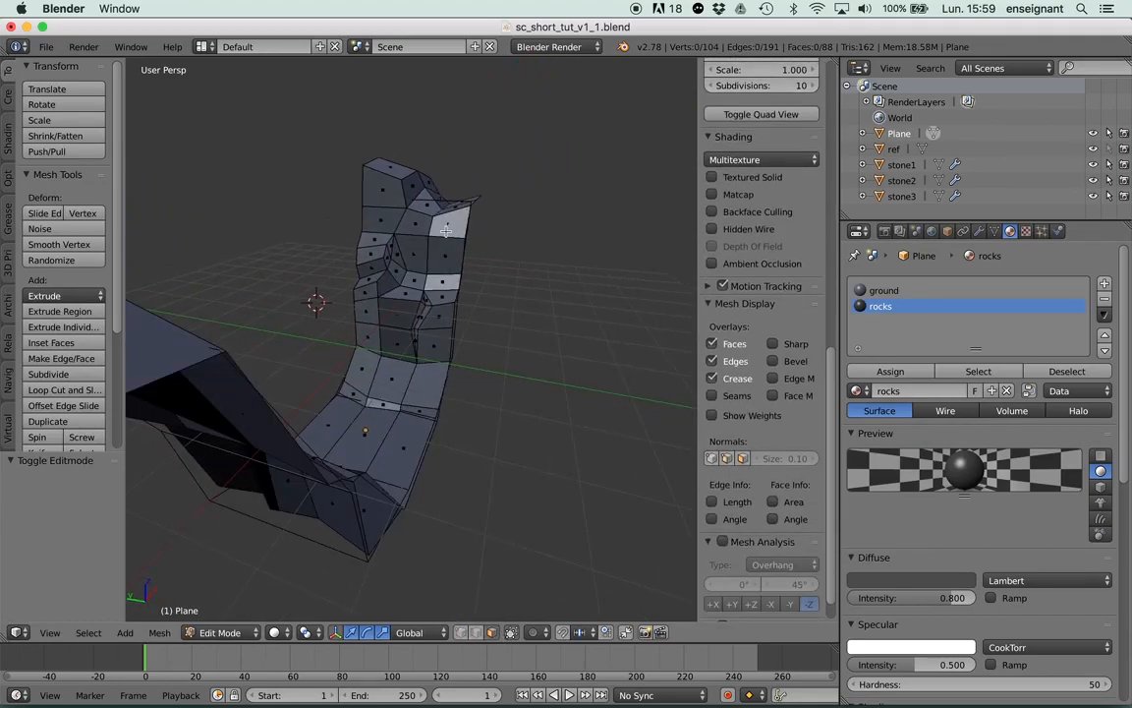
pyautogui.press('z')
pyautogui.press('b')
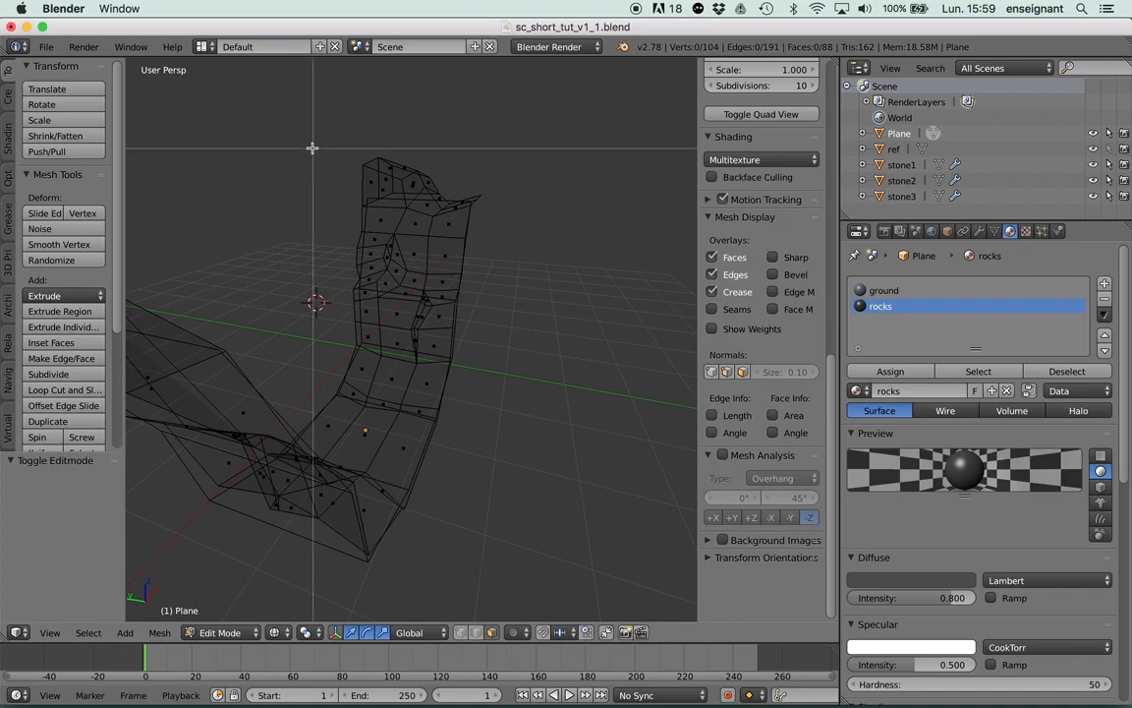
pyautogui.moveTo(294, 124); pyautogui.dragTo(538, 375)
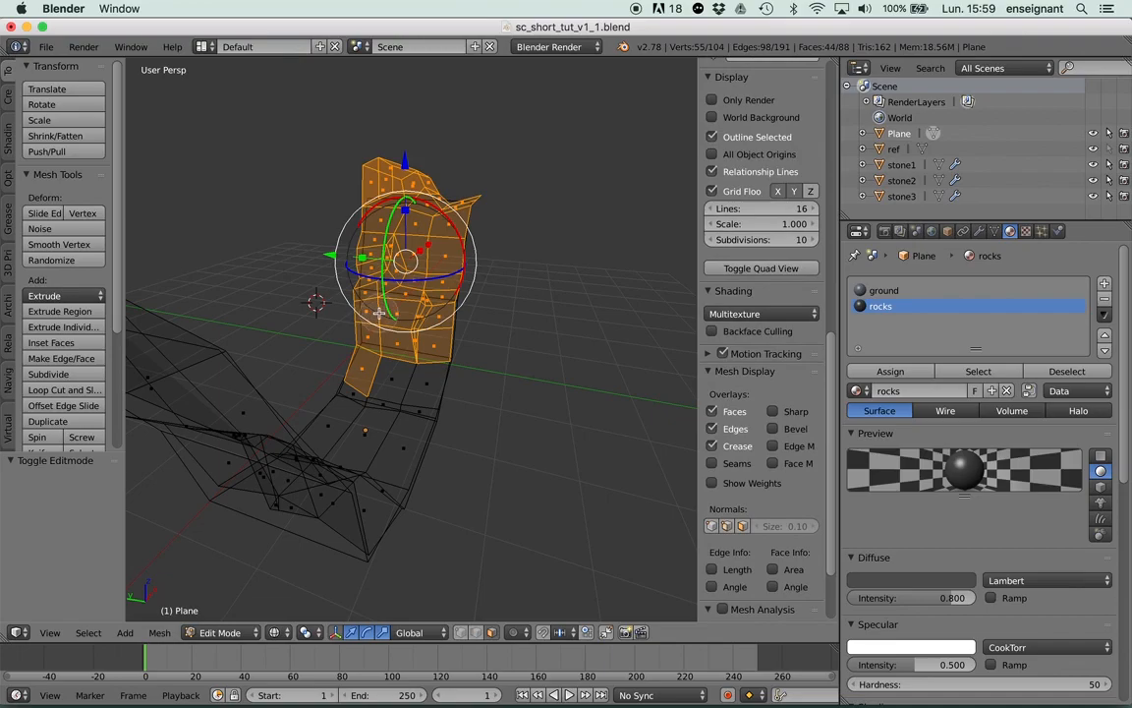
# Refine the selection to cover the right wall down to its foot, excluding the sloping faces below, and return to solid shading.
pyautogui.press('c')
pyautogui.moveTo(416, 356); pyautogui.dragTo(414, 380)
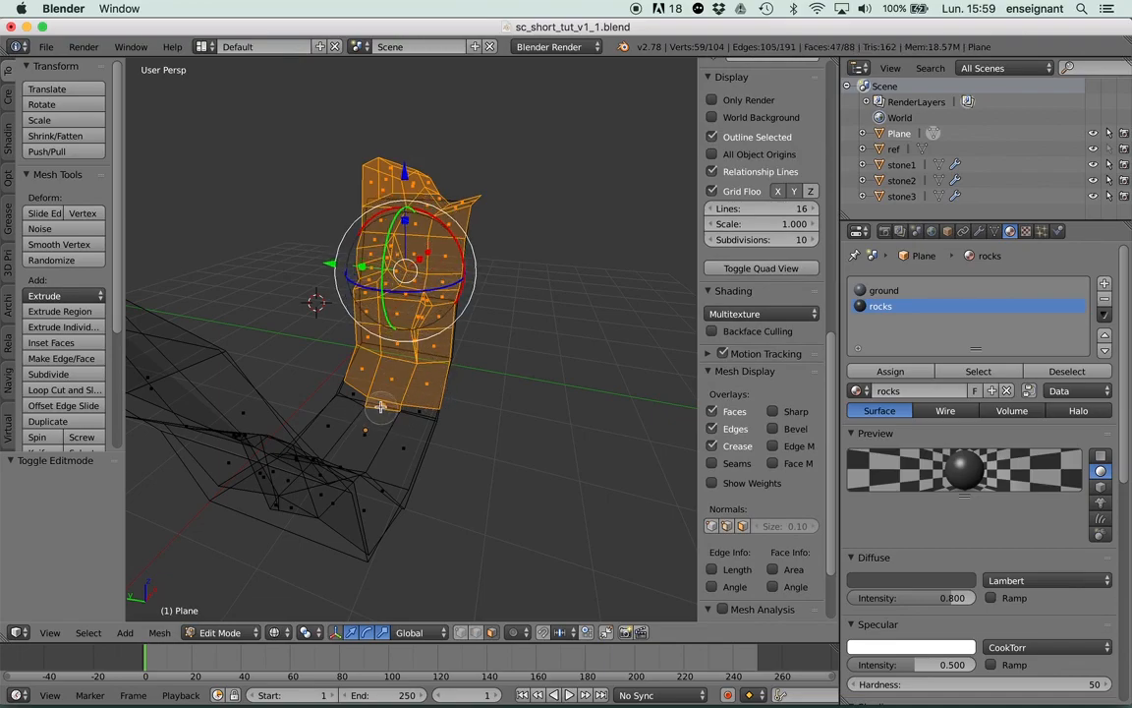
pyautogui.moveTo(376, 405)
pyautogui.mouseDown(button='middle')
pyautogui.moveTo(346, 366)
pyautogui.moveTo(342, 332)
pyautogui.moveTo(363, 310)
pyautogui.moveTo(422, 340)
pyautogui.mouseUp(button='middle')
pyautogui.moveTo(405, 313)
pyautogui.mouseDown()
pyautogui.moveTo(438, 335)
pyautogui.moveTo(440, 377)
pyautogui.mouseUp()
pyautogui.press('z')
pyautogui.moveTo(440, 334)
pyautogui.mouseDown(button='middle')
pyautogui.moveTo(372, 328)
pyautogui.moveTo(397, 348)
pyautogui.mouseUp(button='middle')
pyautogui.keyDown('shift'); pyautogui.rightClick(411, 362); pyautogui.keyUp('shift')
pyautogui.keyDown('shift'); pyautogui.rightClick(417, 372); pyautogui.keyUp('shift')
pyautogui.keyDown('shift'); pyautogui.rightClick(442, 389); pyautogui.keyUp('shift')
pyautogui.moveTo(470, 357); pyautogui.dragTo(455, 386, button='middle')
pyautogui.moveTo(363, 386); pyautogui.dragTo(429, 351, button='middle')
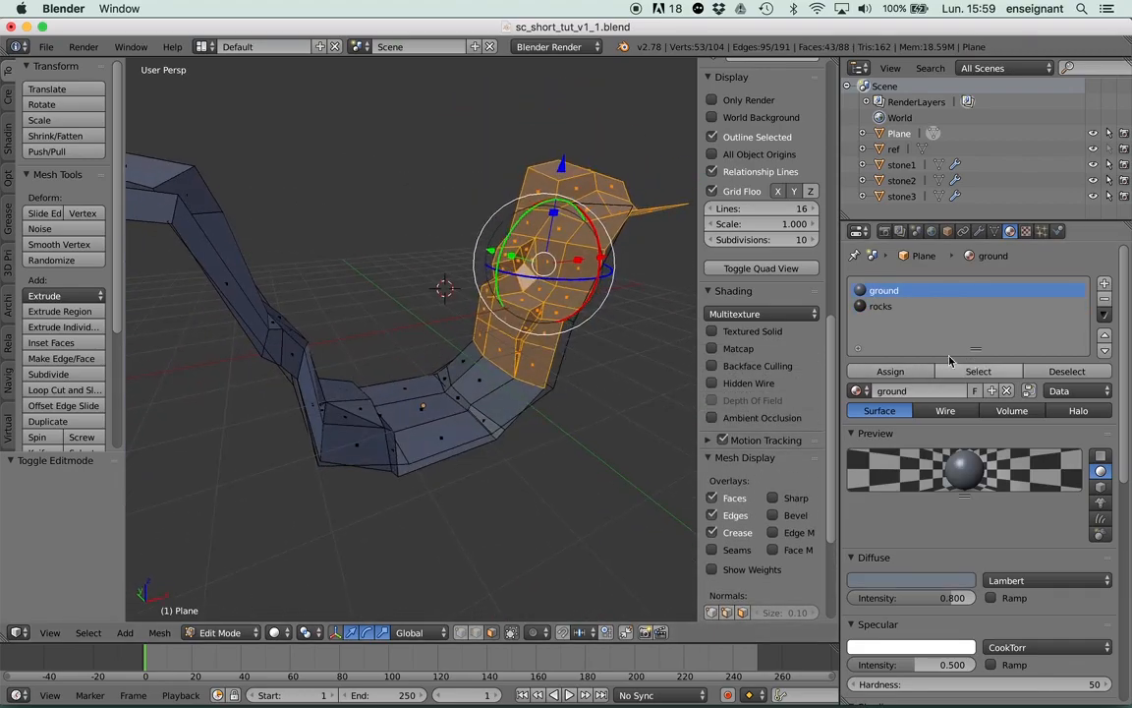
# Assign the rocks material to the selected right wall faces and check the result in Object Mode.
pyautogui.click(883, 307)
pyautogui.click(884, 291)
pyautogui.click(884, 305)
pyautogui.click(885, 291)
pyautogui.click(885, 306)
pyautogui.click(890, 372)
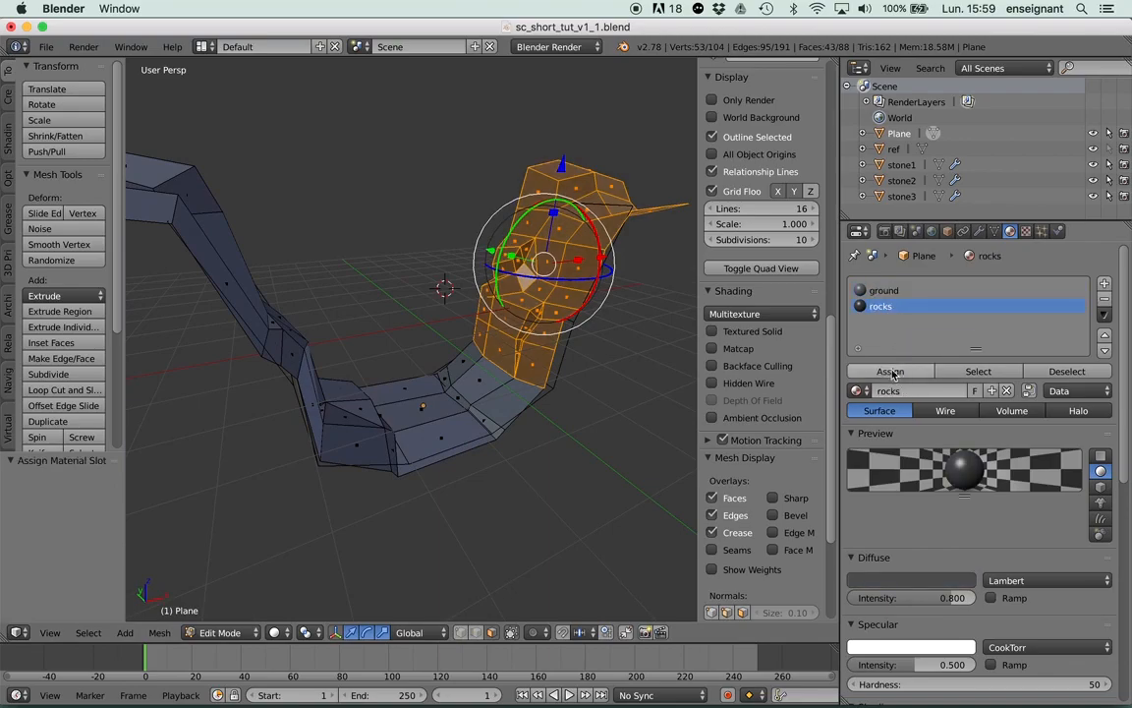
pyautogui.press('Tab')
pyautogui.moveTo(538, 292); pyautogui.dragTo(427, 374, button='middle')
# Return to Edit Mode and box-select the left wall's upper faces in wireframe view.
pyautogui.press('Tab')
pyautogui.moveTo(374, 293)
pyautogui.mouseDown(button='middle')
pyautogui.moveTo(444, 235)
pyautogui.moveTo(444, 195)
pyautogui.mouseUp(button='middle')
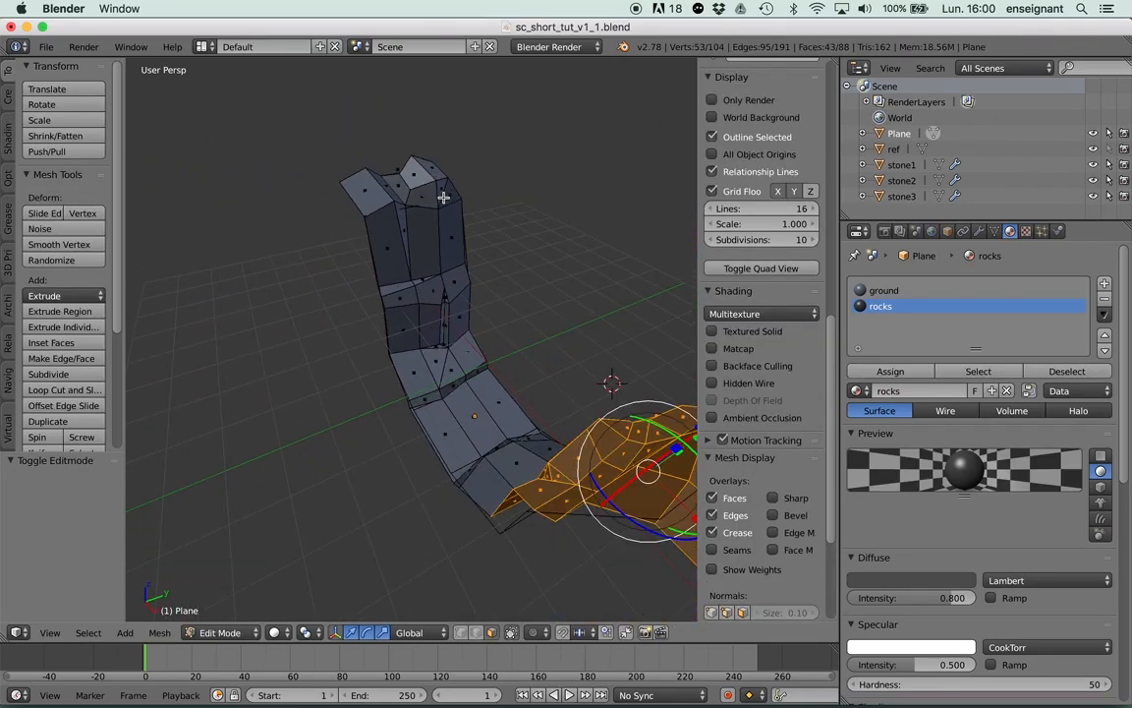
pyautogui.press('z')
pyautogui.press('b')
pyautogui.moveTo(325, 131); pyautogui.dragTo(484, 324)
pyautogui.moveTo(408, 183); pyautogui.dragTo(352, 295, button='middle')
pyautogui.moveTo(328, 252)
pyautogui.mouseDown(button='middle')
pyautogui.moveTo(450, 324)
pyautogui.moveTo(494, 405)
pyautogui.moveTo(457, 374)
pyautogui.moveTo(457, 391)
pyautogui.moveTo(399, 338)
pyautogui.mouseUp(button='middle')
# Return to solid shading, triangulate one face midway up the left wall, and clear the selection.
pyautogui.press('z')
pyautogui.hotkey('ctrl', 't')
pyautogui.press('a')
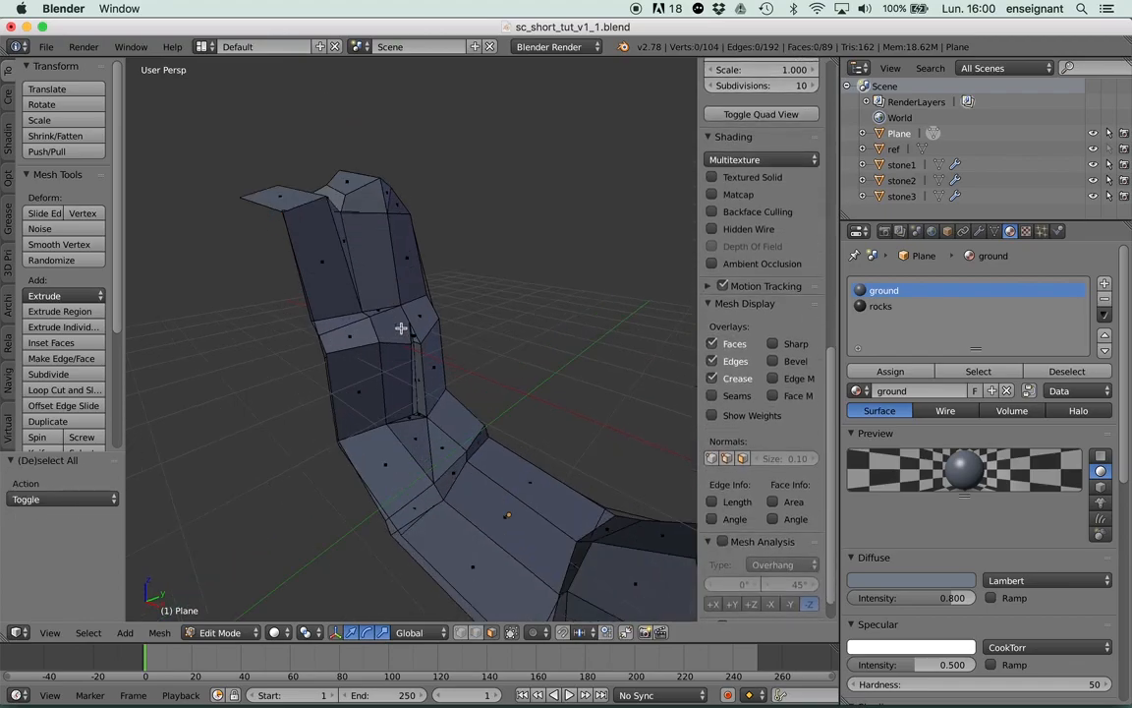
# Box-select the left wall's faces from its top down to its foot in wireframe view and return to solid shading.
pyautogui.press('z')
pyautogui.press('b')
pyautogui.moveTo(249, 145)
pyautogui.mouseDown()
pyautogui.moveTo(470, 460)
pyautogui.moveTo(444, 415)
pyautogui.mouseUp()
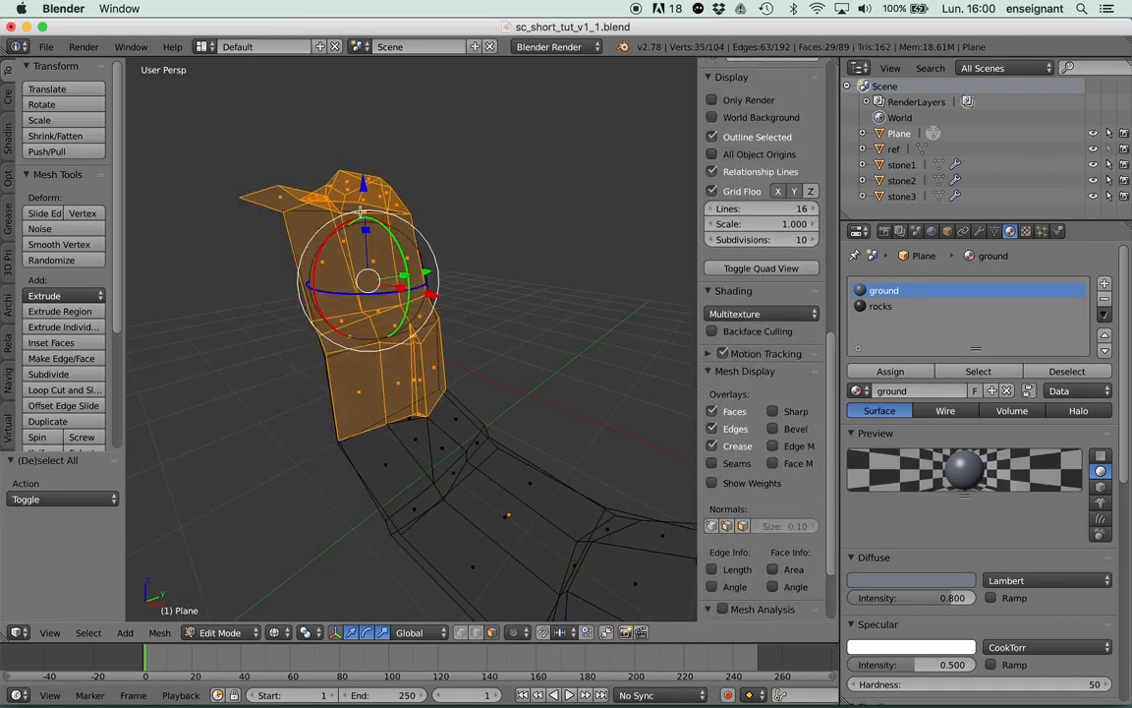
pyautogui.moveTo(294, 190); pyautogui.dragTo(423, 419)
pyautogui.moveTo(423, 419); pyautogui.dragTo(511, 393, button='middle')
pyautogui.press('z')
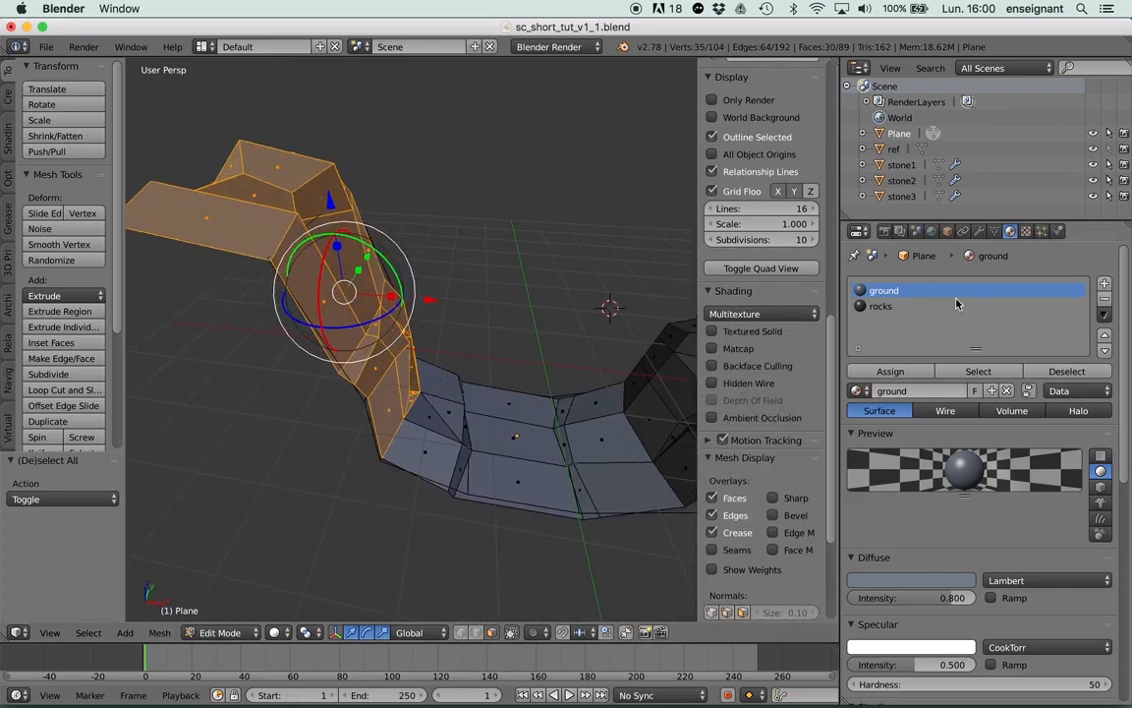
# Assign the rocks material to the selected left wall faces and check the result in Object Mode.
pyautogui.scroll(4, 430, 472)
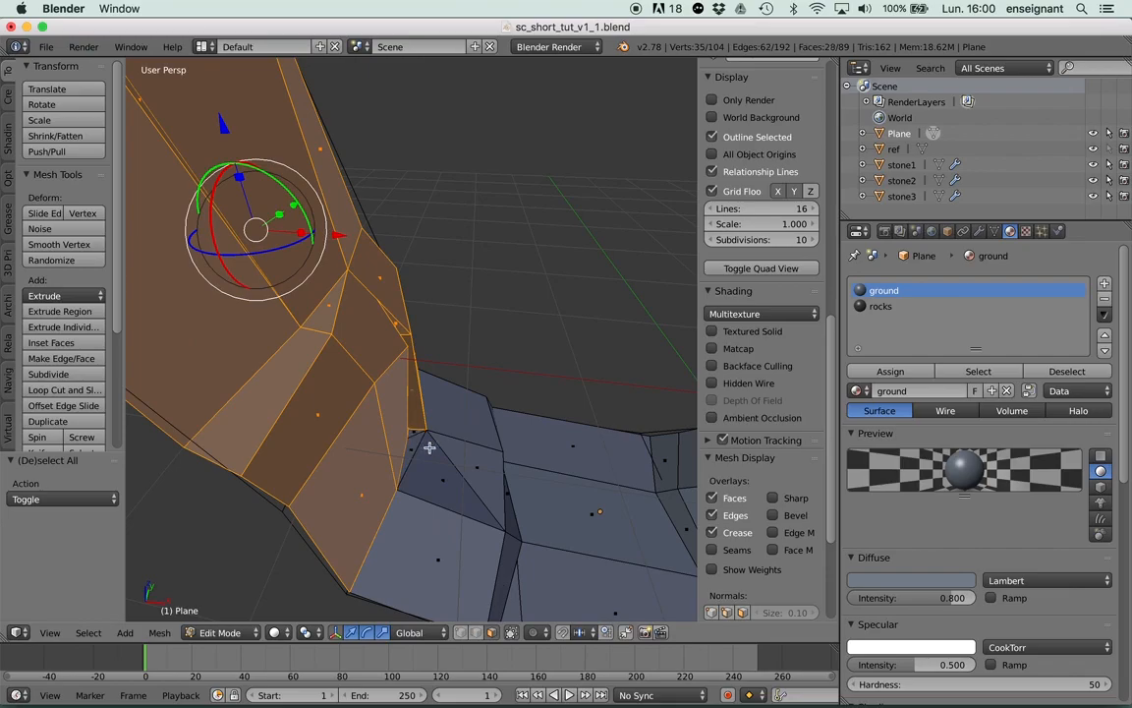
pyautogui.moveTo(432, 447); pyautogui.dragTo(651, 435, button='middle')
pyautogui.click(890, 371)
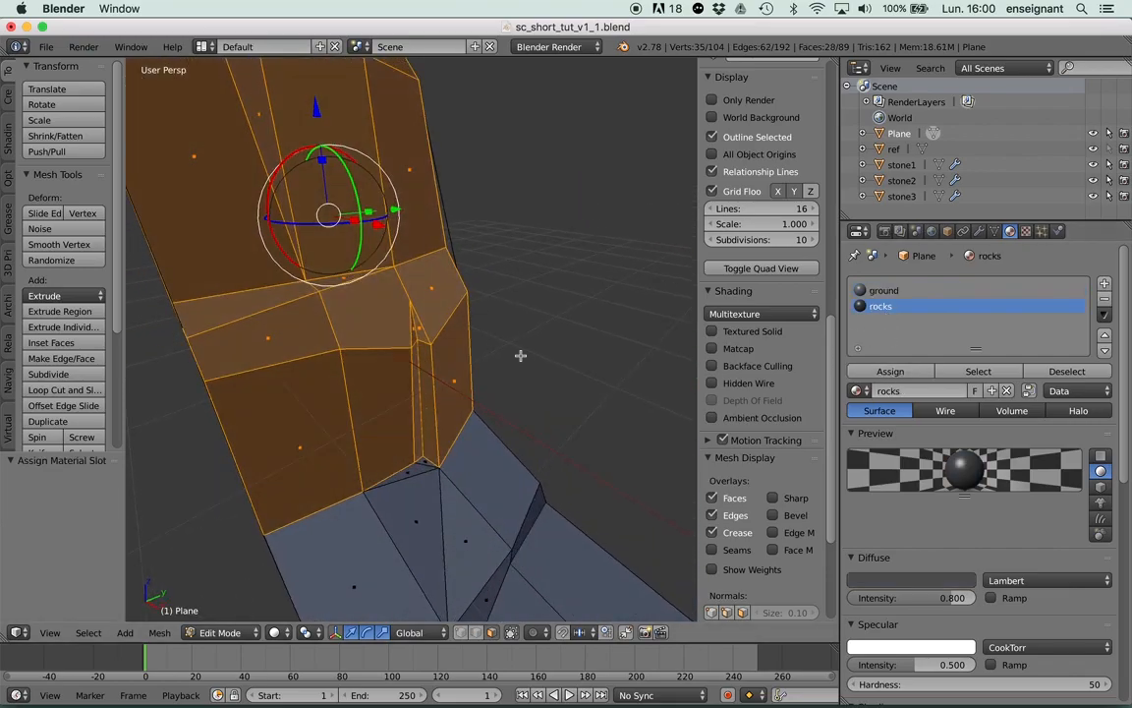
pyautogui.press('Tab')
pyautogui.scroll(-5, 442, 354)
pyautogui.moveTo(460, 353)
pyautogui.mouseDown(button='middle')
pyautogui.moveTo(437, 352)
pyautogui.moveTo(412, 384)
pyautogui.moveTo(382, 373)
pyautogui.moveTo(460, 360)
pyautogui.mouseUp(button='middle')
pyautogui.moveTo(460, 271); pyautogui.dragTo(434, 251, button='middle')
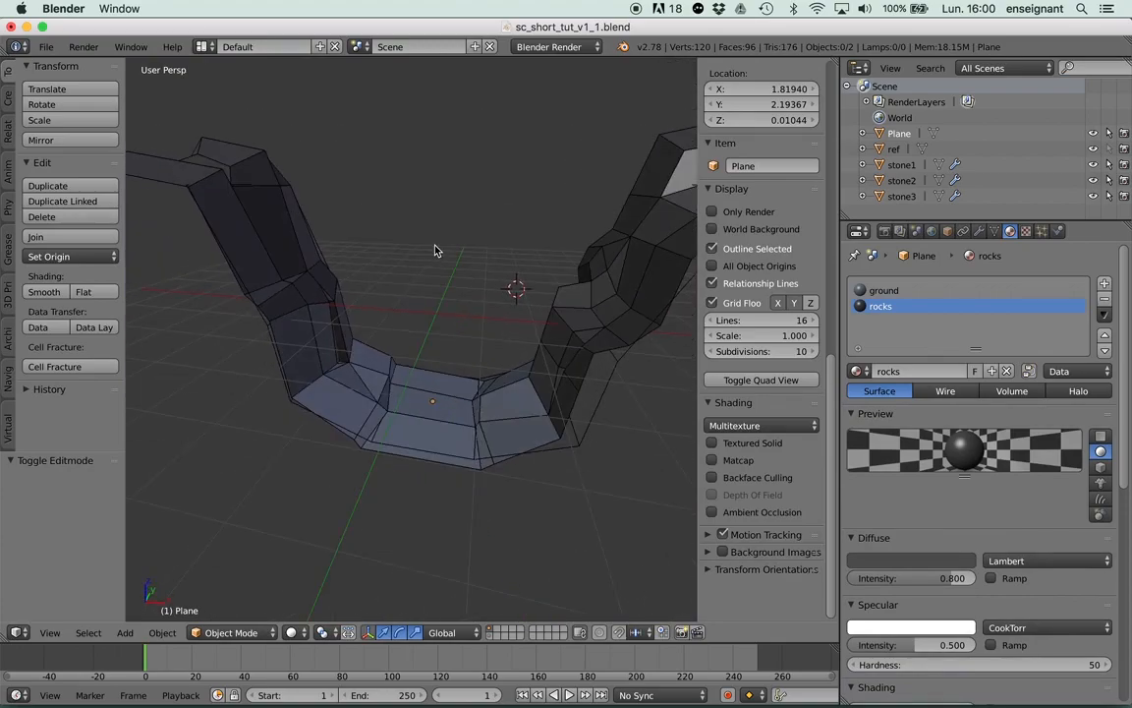
# Add a third material slot with a new material named grass and give it a sandy yellow diffuse colour.
pyautogui.click(1104, 284)
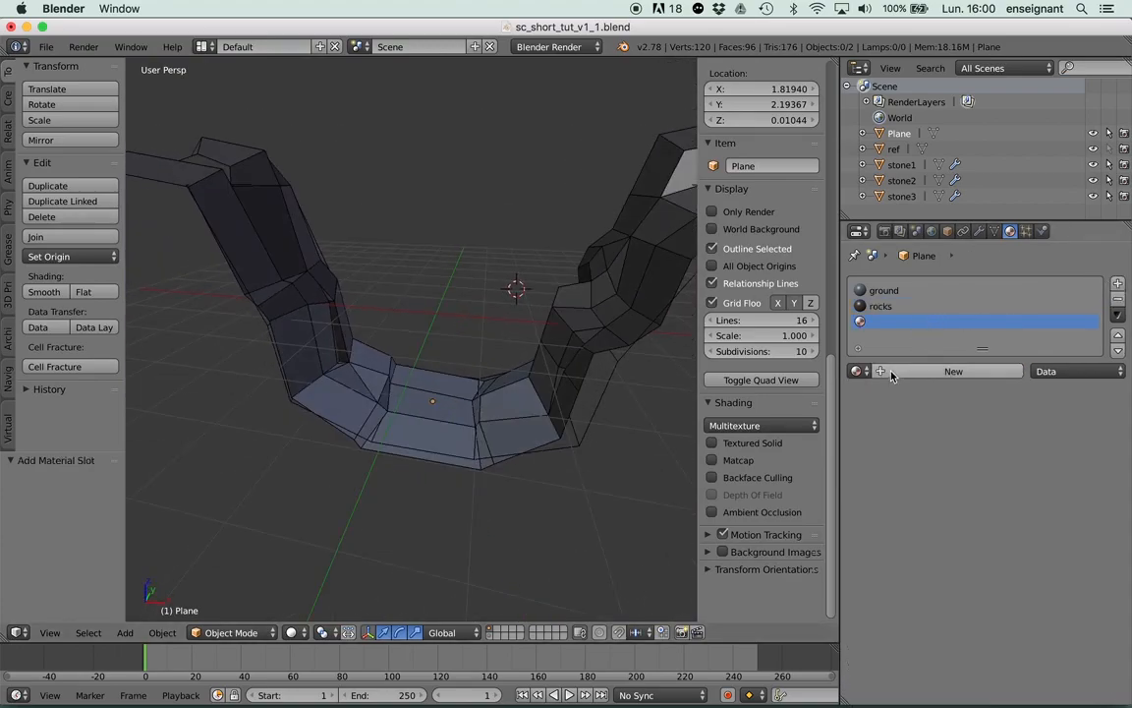
pyautogui.click(924, 370)
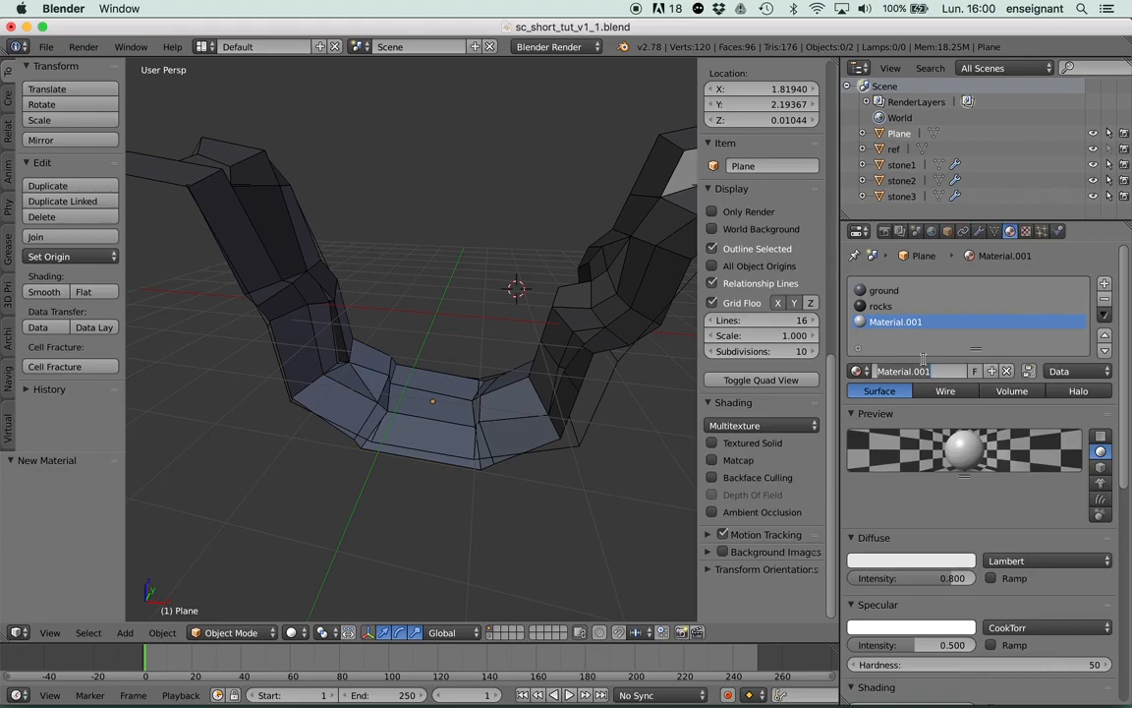
pyautogui.press('Return')
pyautogui.moveTo(448, 278); pyautogui.dragTo(406, 309, button='middle')
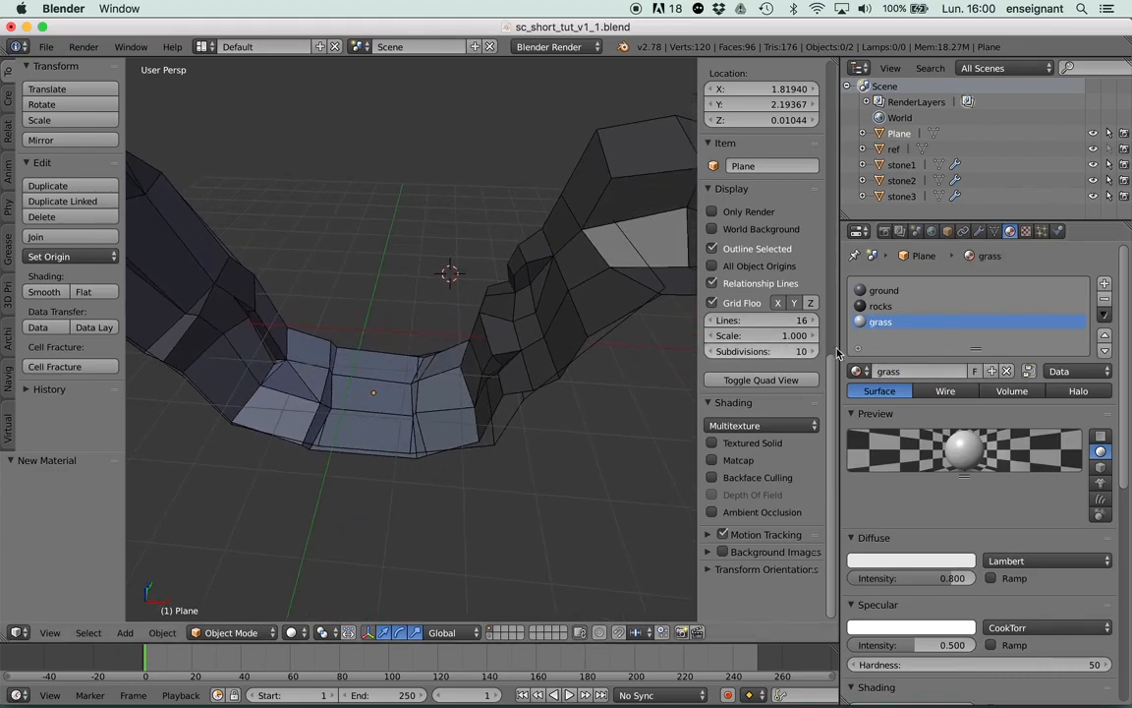
pyautogui.click(879, 560)
pyautogui.click(881, 404)
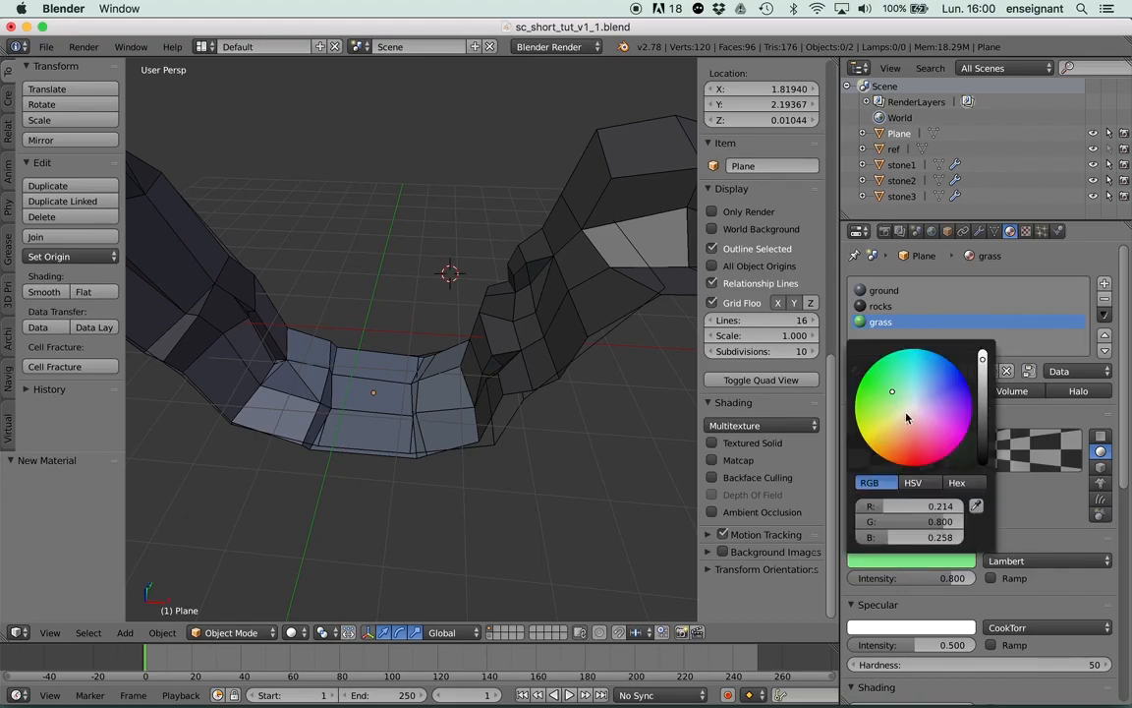
pyautogui.click(888, 420)
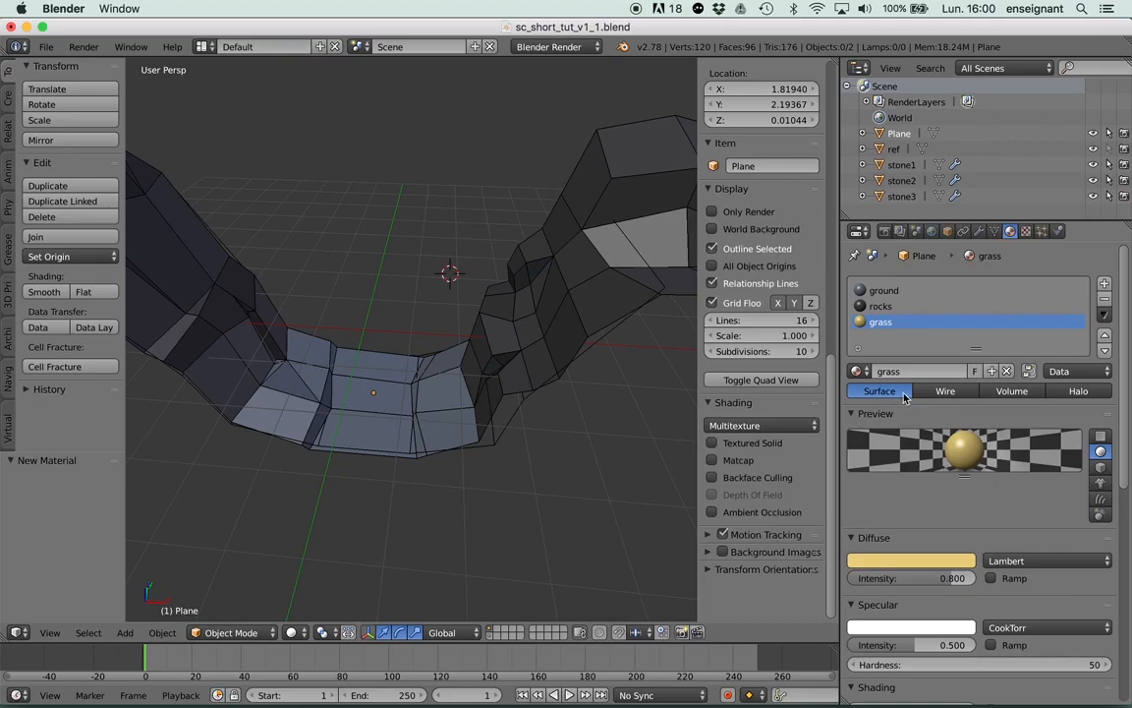
# Assign the grass material to two ledge faces midway up the left wall and check it in Object Mode.
pyautogui.press('Tab')
pyautogui.moveTo(490, 278); pyautogui.dragTo(417, 326, button='middle')
pyautogui.press('a')
pyautogui.rightClick(370, 329)
pyautogui.keyDown('shift'); pyautogui.rightClick(343, 337); pyautogui.keyUp('shift')
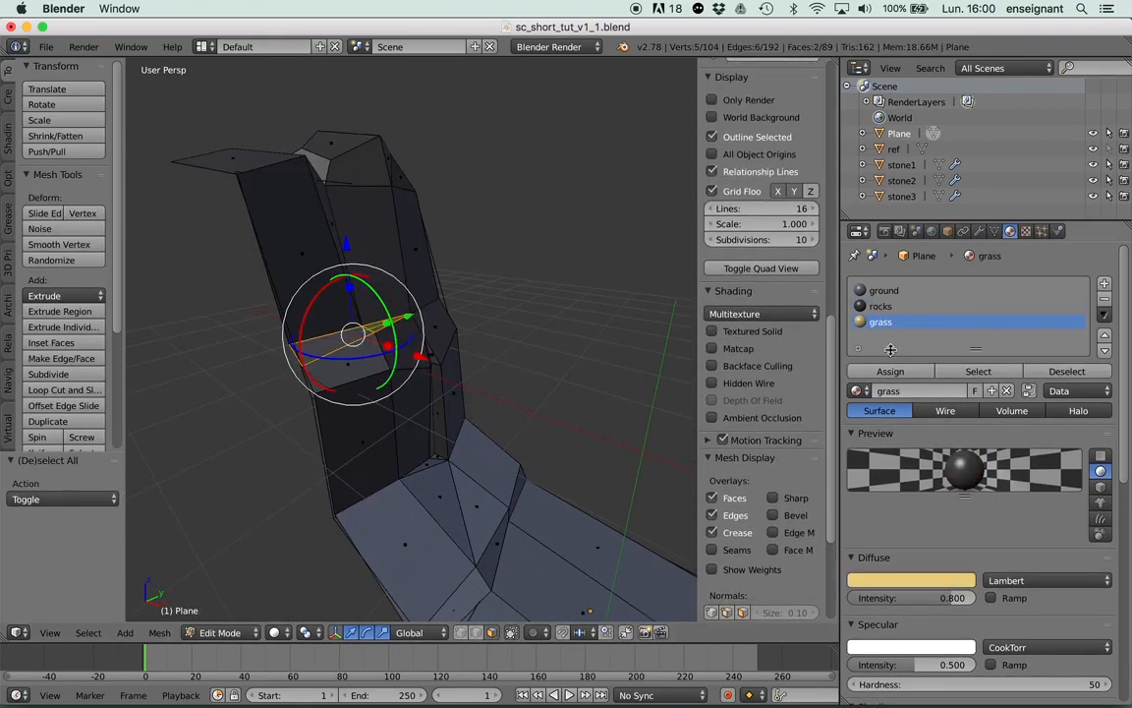
pyautogui.click(890, 371)
pyautogui.press('Tab')
pyautogui.moveTo(462, 374); pyautogui.dragTo(385, 391, button='middle')
# Shift the two edges bordering the left wall's grass ledge along X and raise them, checking the shape in Object Mode.
pyautogui.press('Tab')
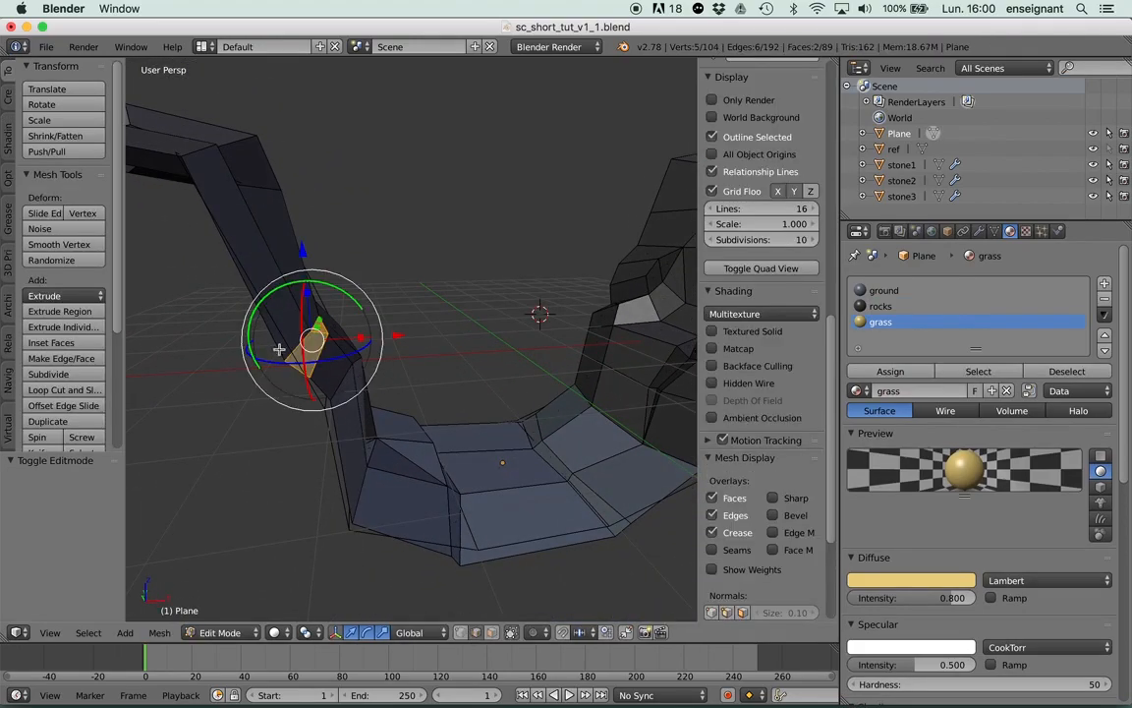
pyautogui.rightClick(321, 351)
pyautogui.keyDown('shift'); pyautogui.rightClick(343, 370); pyautogui.keyUp('shift')
pyautogui.moveTo(343, 369); pyautogui.dragTo(361, 403, button='middle')
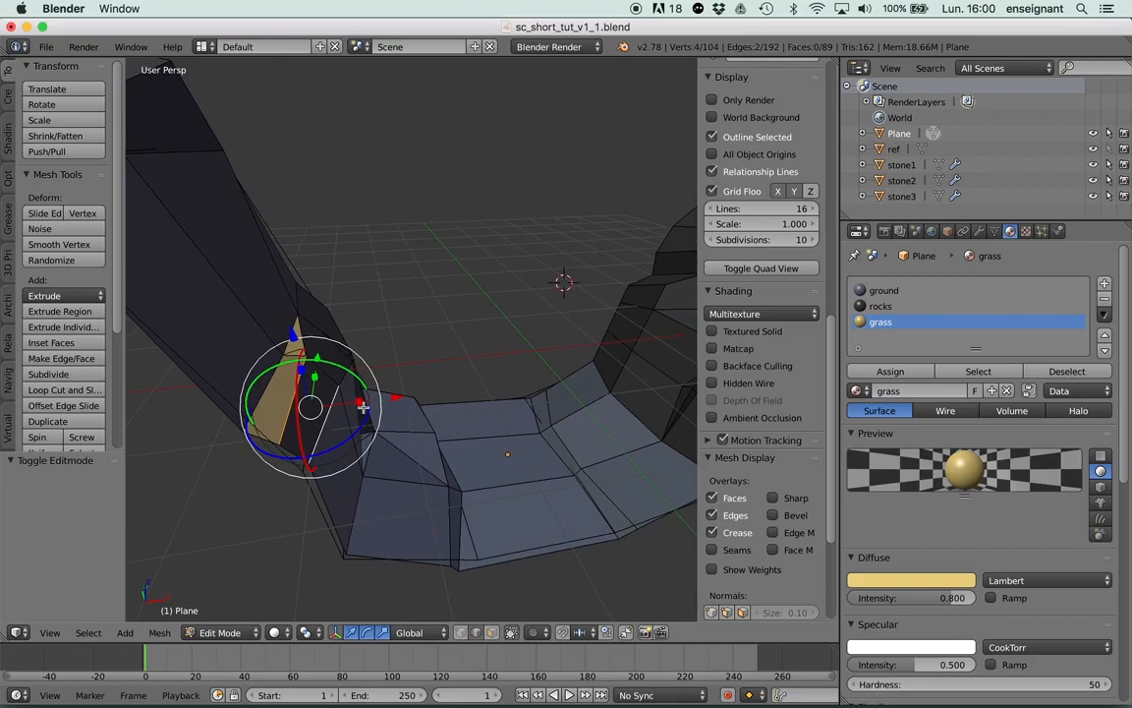
pyautogui.moveTo(397, 397); pyautogui.dragTo(423, 397)
pyautogui.moveTo(342, 341); pyautogui.dragTo(263, 300, button='middle')
pyautogui.moveTo(305, 271); pyautogui.dragTo(293, 248)
pyautogui.moveTo(292, 247); pyautogui.dragTo(331, 369, button='middle')
pyautogui.press('Tab')
pyautogui.press('a')
# Move a vertex midway up the right wall by 0.158 along Y.
pyautogui.press('Tab')
pyautogui.scroll(3, 300, 385)
pyautogui.press('Tab')
pyautogui.press('Tab')
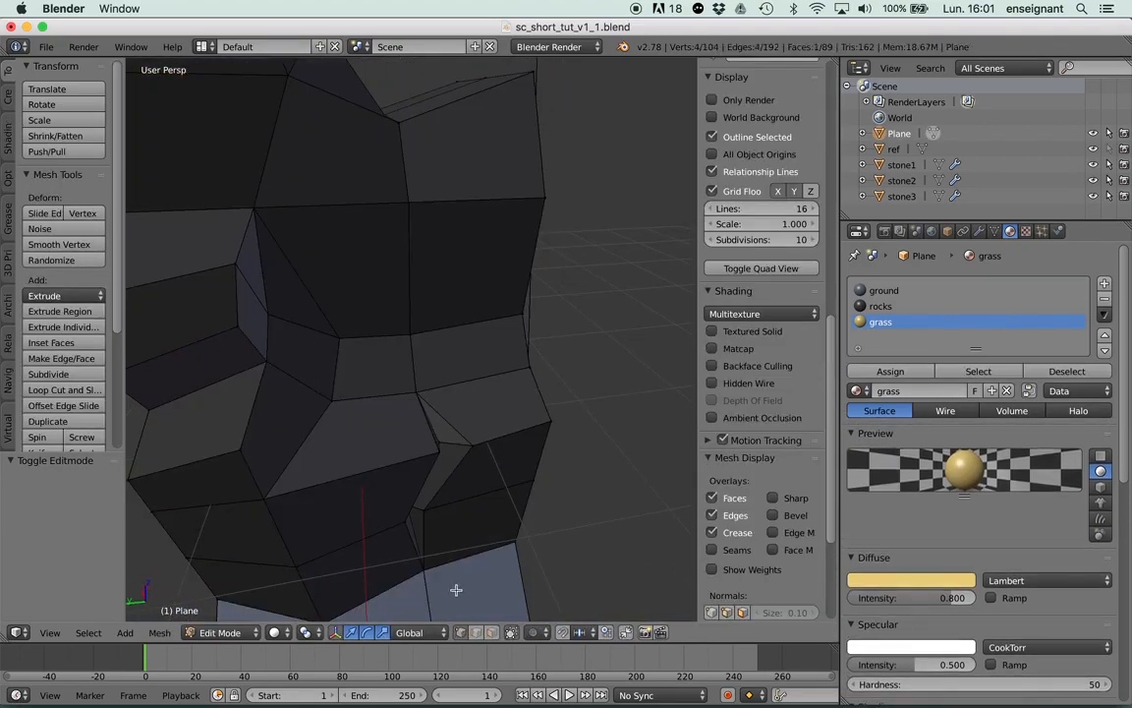
pyautogui.rightClick(360, 396)
pyautogui.moveTo(359, 397); pyautogui.dragTo(332, 343, button='middle')
pyautogui.moveTo(328, 342); pyautogui.dragTo(305, 339)
# Level the two vertices of the right wall's ledge edge by scaling them to 0 along Z, and raise them by 0.217.
pyautogui.rightClick(242, 337)
pyautogui.keyDown('shift'); pyautogui.rightClick(222, 377); pyautogui.keyUp('shift')
pyautogui.moveTo(221, 378); pyautogui.dragTo(378, 311, button='middle')
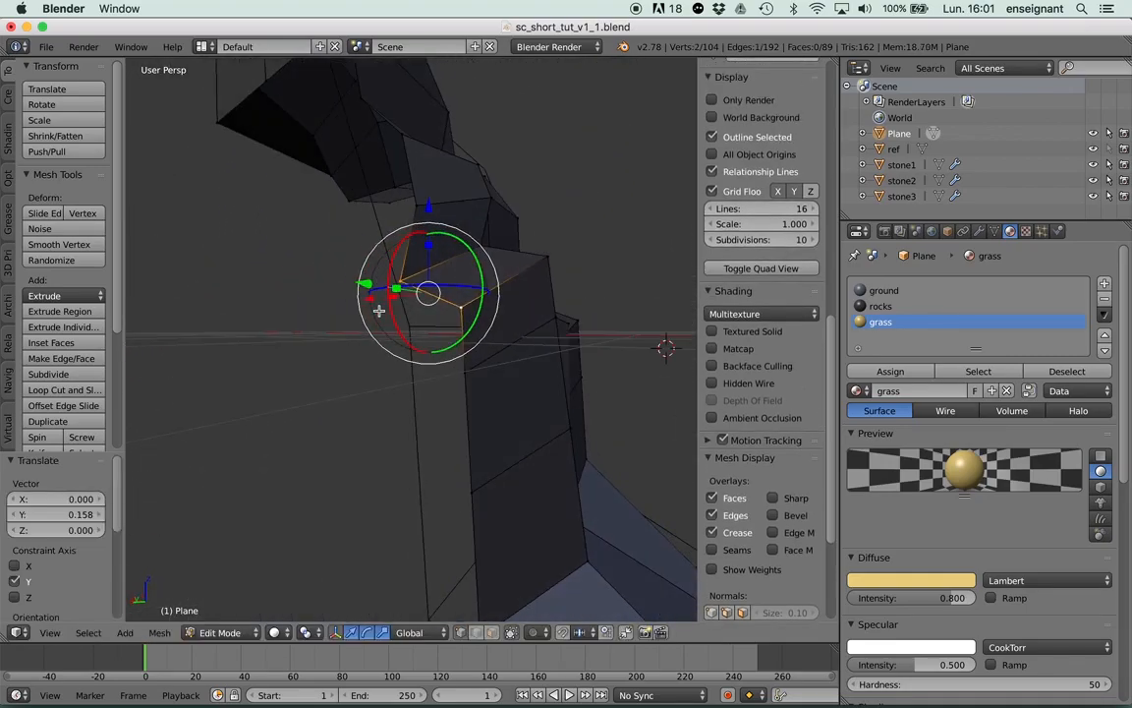
pyautogui.press('s')
pyautogui.press('z')
pyautogui.press('Return')
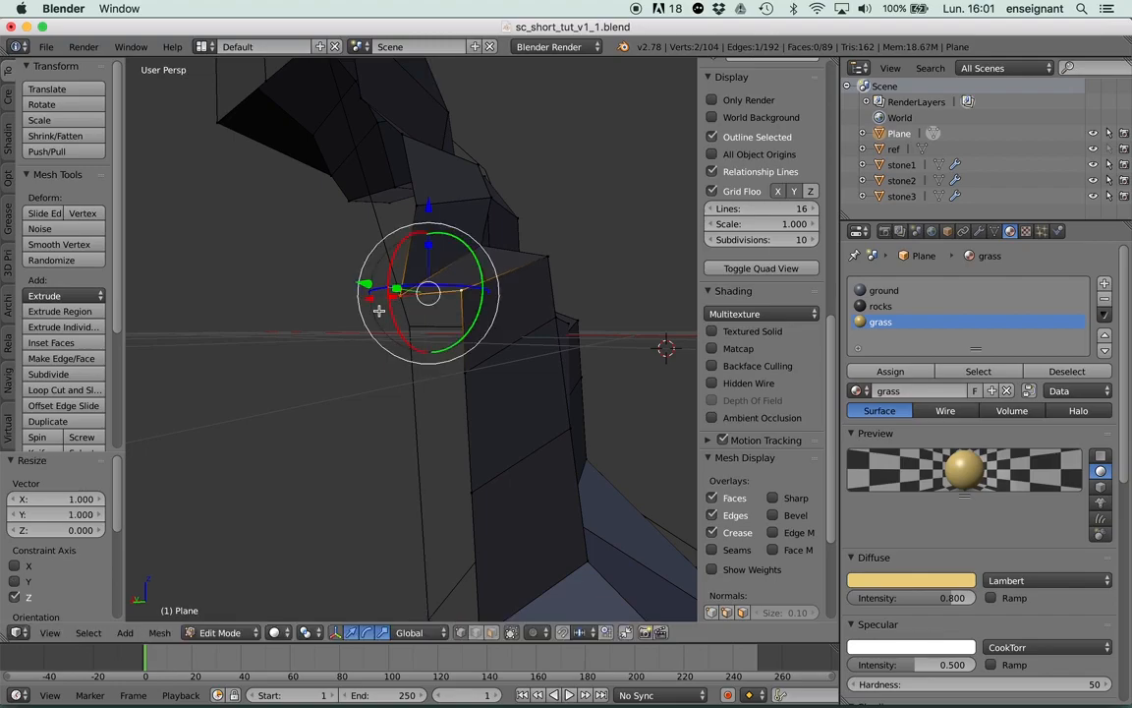
pyautogui.press('g')
pyautogui.press('z')
pyautogui.click(421, 263)
# Slide the ledge's inner vertex on the right wall along its edge by a factor of about 0.351.
pyautogui.moveTo(422, 265); pyautogui.dragTo(315, 286, button='middle')
pyautogui.rightClick(436, 254)
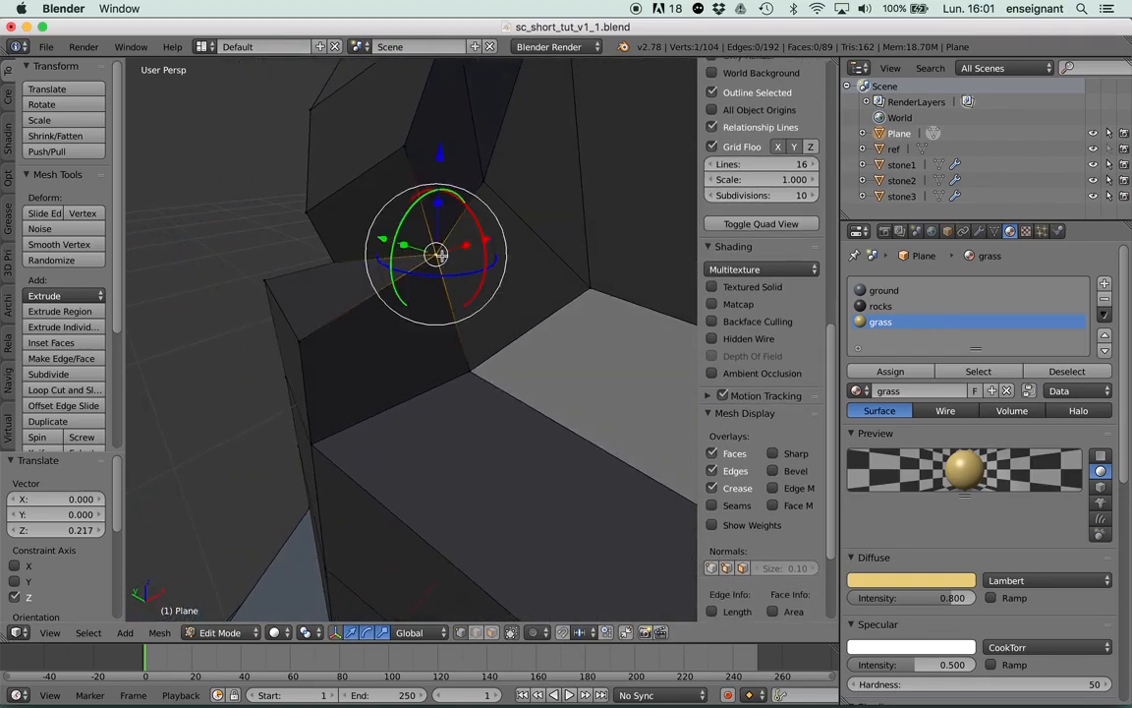
pyautogui.press('g')
pyautogui.press('g')
pyautogui.click(453, 276)
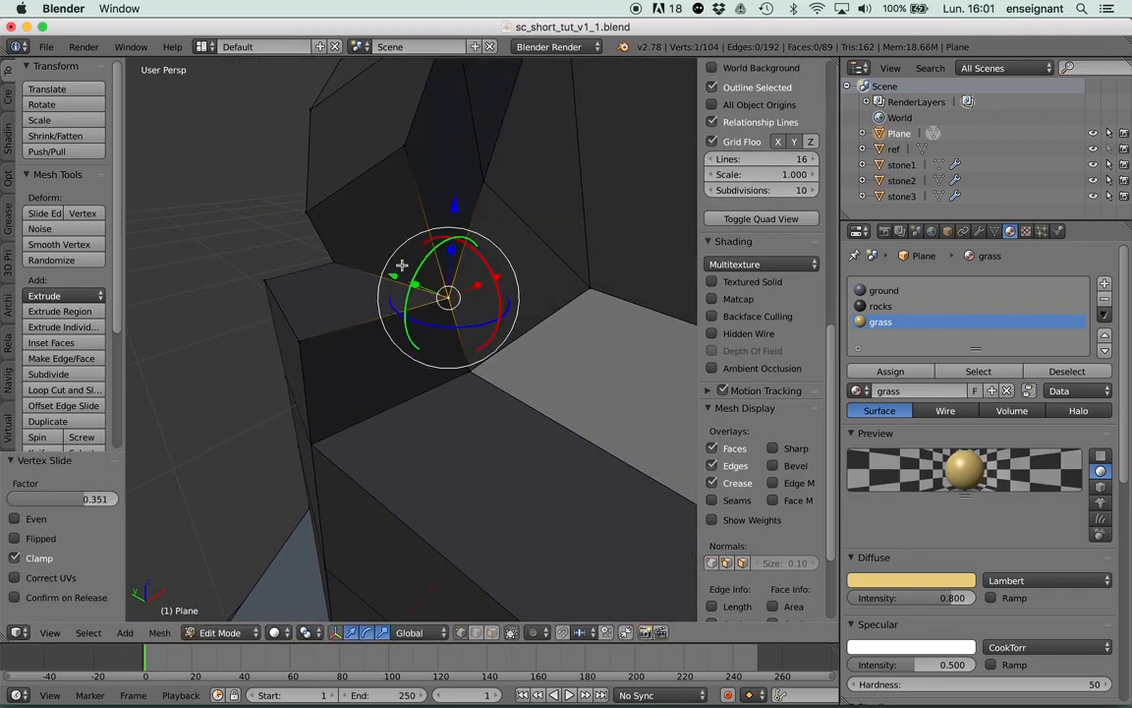
# Shift the outer corner of the right wall's upper ledge horizontally and lower the ledge's outer edge by 0.113.
pyautogui.rightClick(279, 288)
pyautogui.moveTo(339, 262); pyautogui.dragTo(362, 251, button='middle')
pyautogui.moveTo(415, 241); pyautogui.dragTo(387, 251)
pyautogui.moveTo(387, 251); pyautogui.dragTo(415, 255, button='middle')
pyautogui.scroll(-3, 415, 265)
pyautogui.press('Tab')
pyautogui.moveTo(430, 304); pyautogui.dragTo(372, 301, button='middle')
pyautogui.press('Tab')
pyautogui.moveTo(321, 250); pyautogui.dragTo(320, 215)
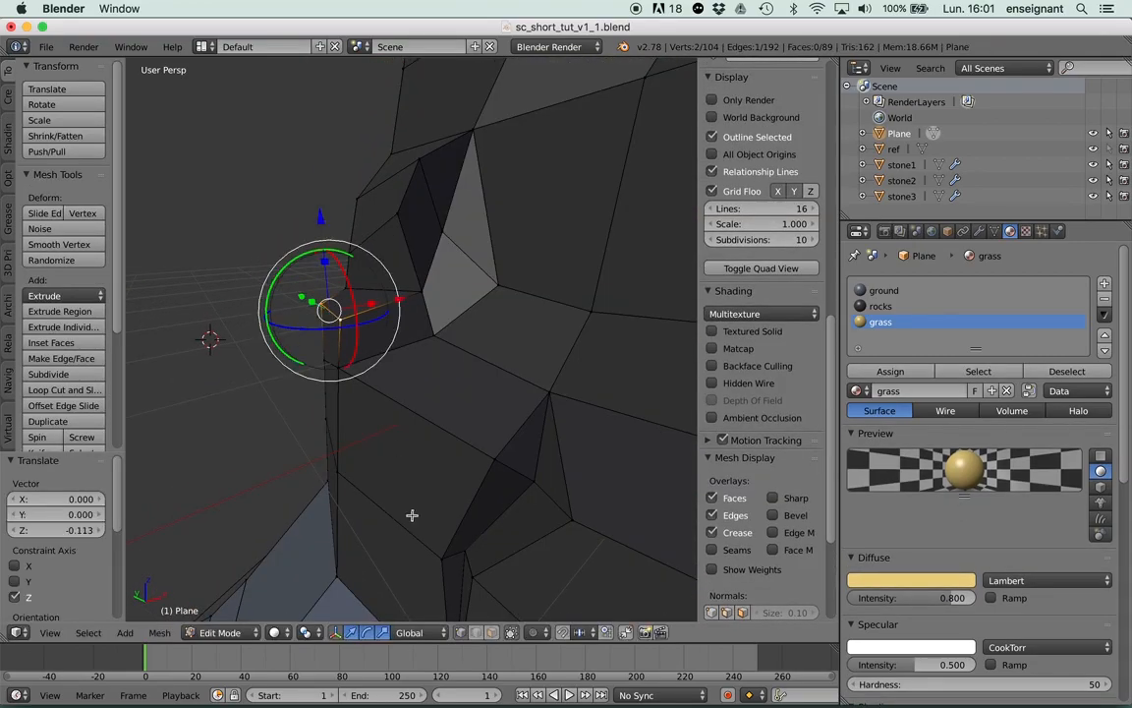
# Switch to face selection and select the flat ledge faces midway up the right wall.
pyautogui.click(486, 634)
pyautogui.scroll(2, 444, 318)
pyautogui.rightClick(374, 316)
pyautogui.keyDown('shift'); pyautogui.rightClick(466, 386); pyautogui.keyUp('shift')
pyautogui.scroll(-2, 467, 387)
pyautogui.moveTo(467, 386); pyautogui.dragTo(455, 387, button='middle')
pyautogui.scroll(1, 455, 385)
pyautogui.moveTo(671, 405); pyautogui.dragTo(680, 371, button='middle')
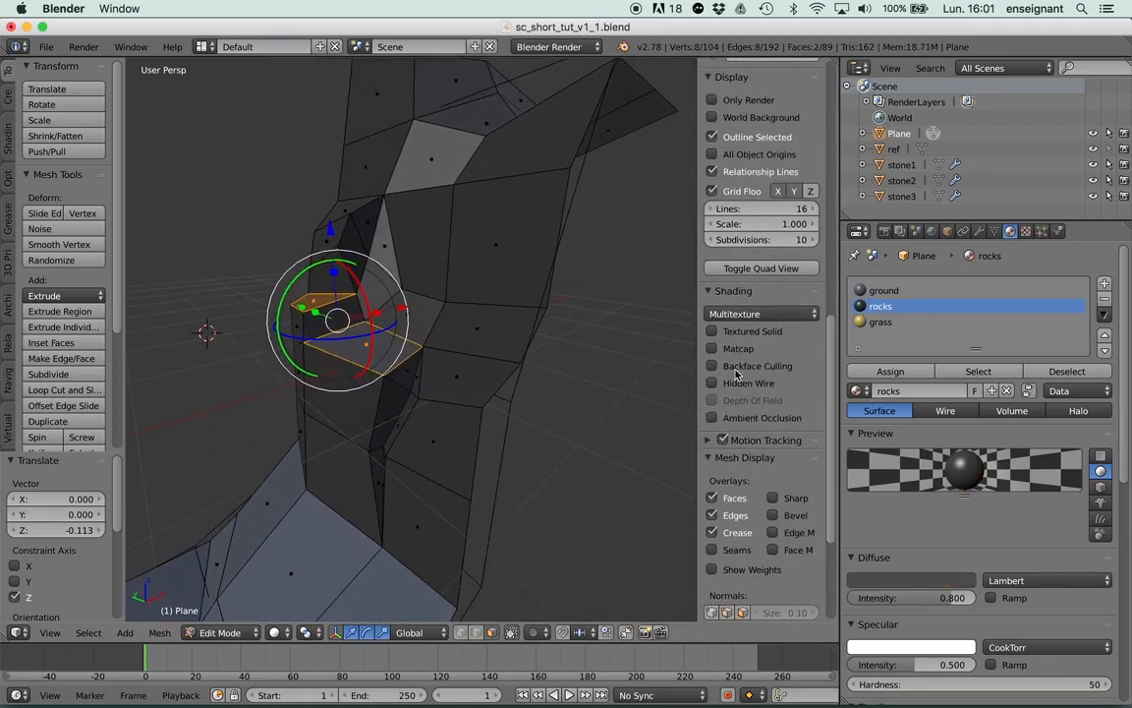
pyautogui.moveTo(503, 369); pyautogui.dragTo(421, 359, button='middle')
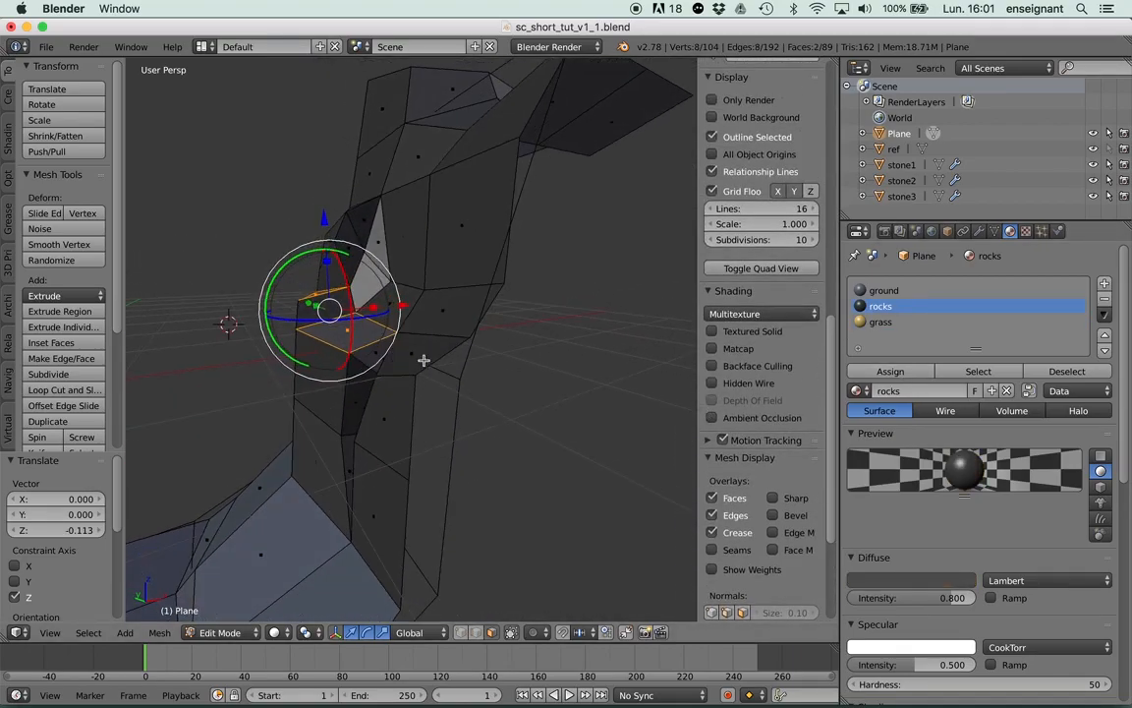
# Assign the grass material to the selected right wall ledges and check them in Object Mode.
pyautogui.click(880, 321)
pyautogui.click(890, 372)
pyautogui.press('Tab')
pyautogui.scroll(3, 526, 369)
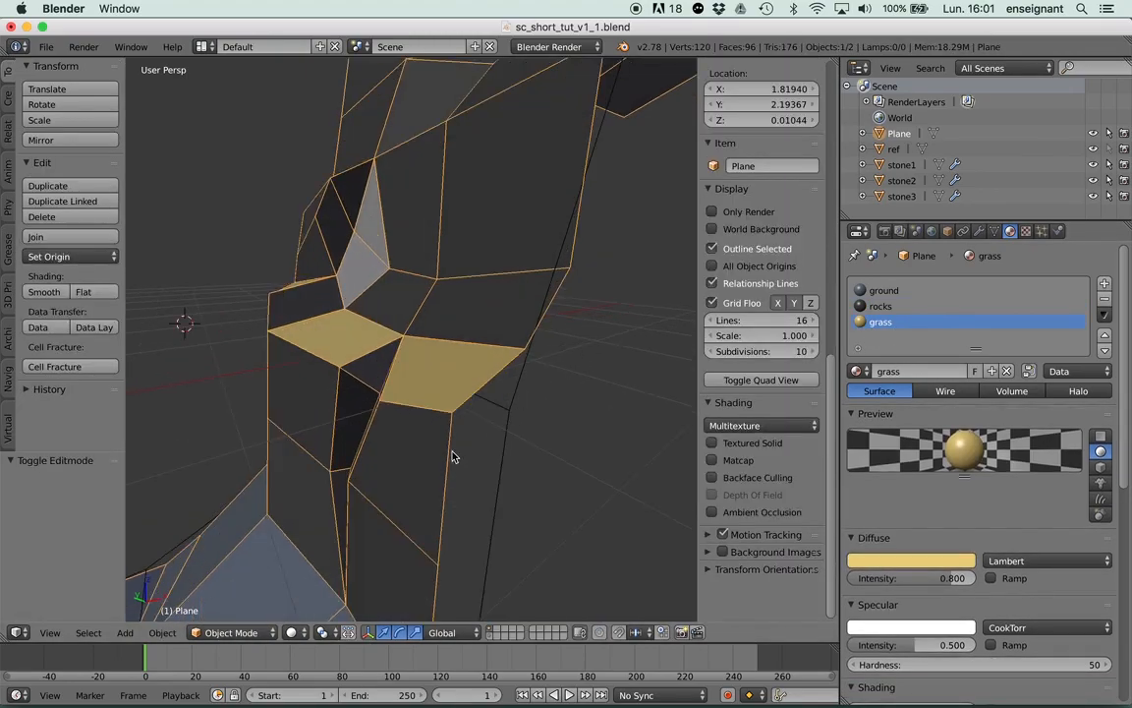
# Select the outer edge of the right wall's lowest grass ledge and raise it by 0.146 along Z.
pyautogui.press('Tab')
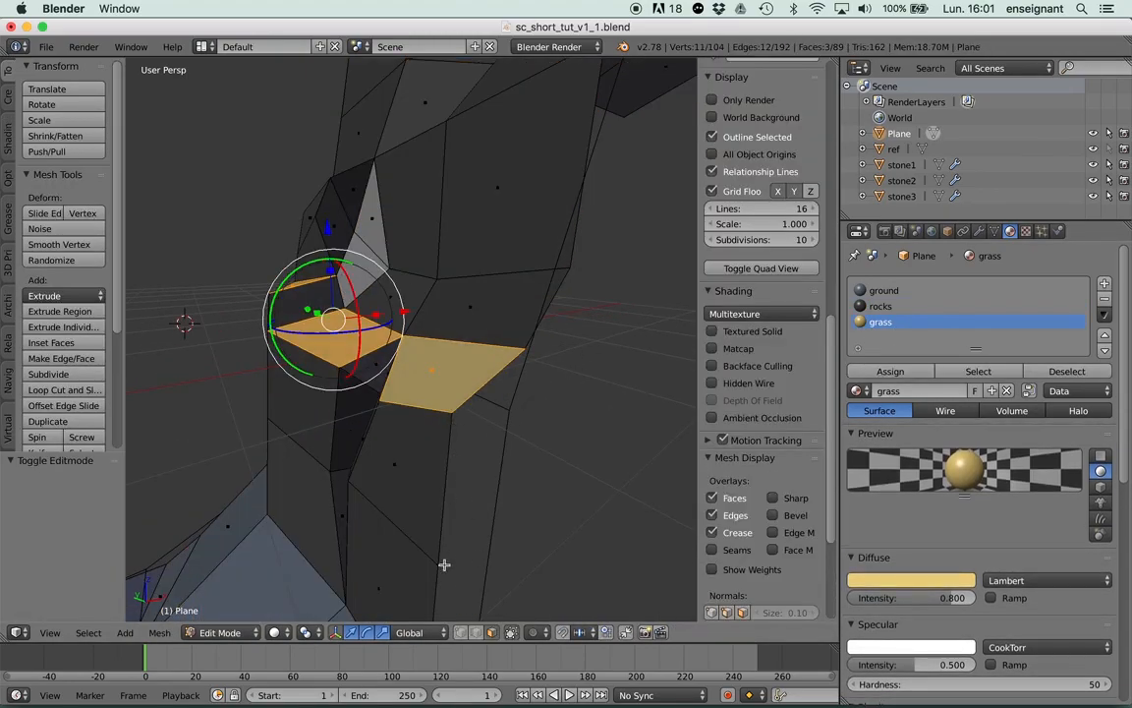
pyautogui.rightClick(394, 402)
pyautogui.press('g')
pyautogui.press('z')
pyautogui.click(415, 293)
pyautogui.moveTo(414, 295); pyautogui.dragTo(368, 354, button='middle')
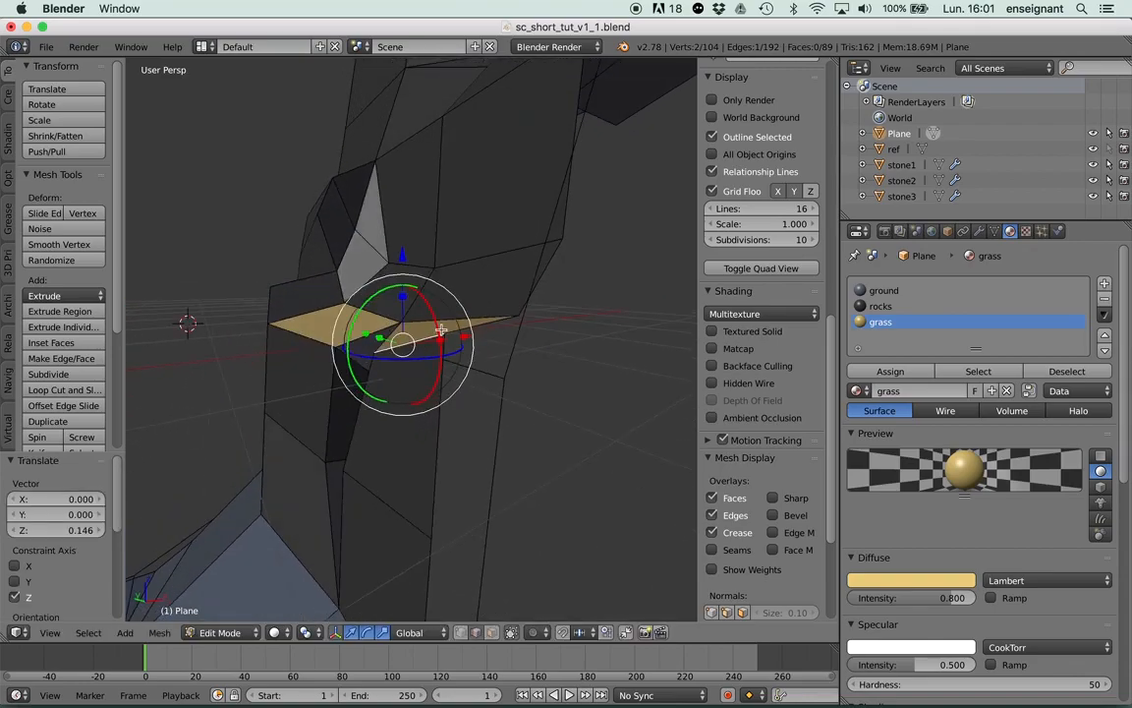
# Level the lowest grass ledge's outer edge by scaling it to 0 along Z, and lower it by 0.091.
pyautogui.press('s')
pyautogui.press('z')
pyautogui.press('0')
pyautogui.press('Return')
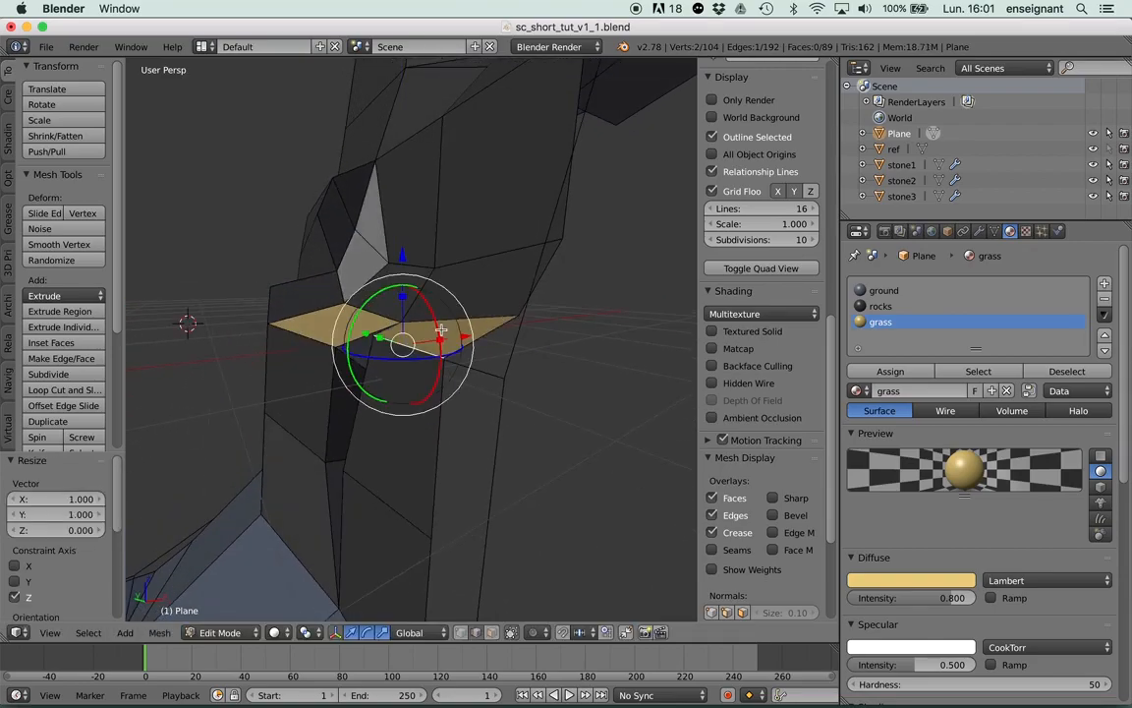
pyautogui.press('g')
pyautogui.press('z')
pyautogui.click(402, 268)
# Move the lowest grass ledge's outer edge along X, return to Object Mode and deselect the terrain.
pyautogui.moveTo(402, 268); pyautogui.dragTo(386, 502, button='middle')
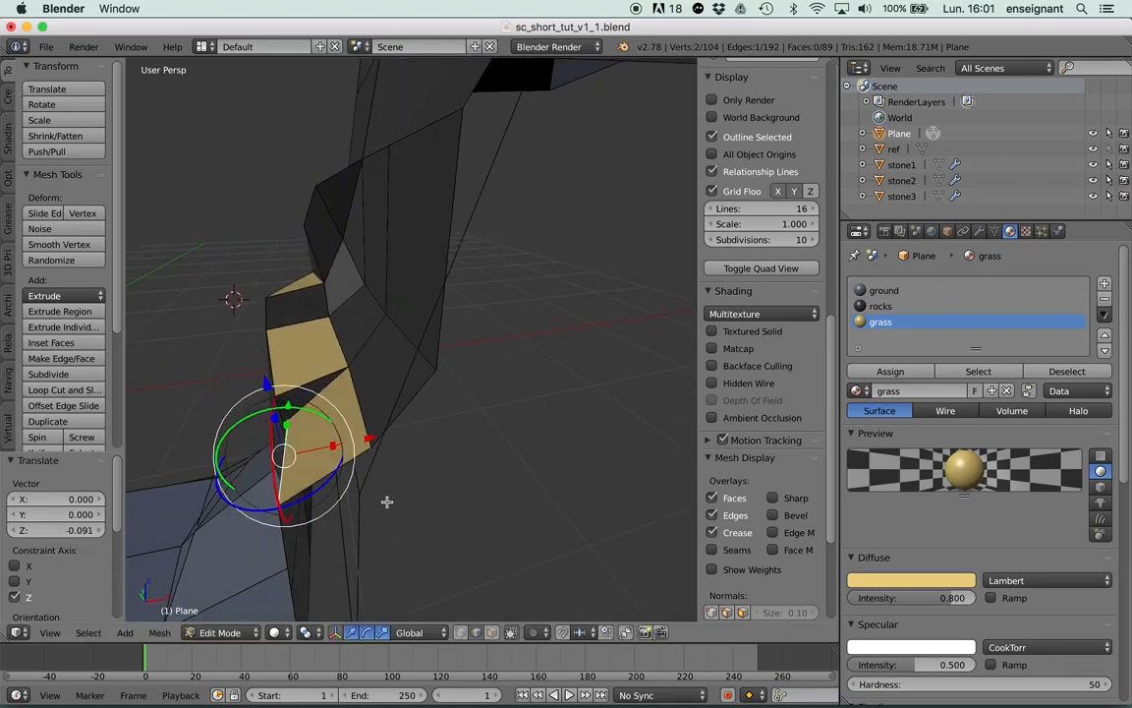
pyautogui.press('g')
pyautogui.press('x')
pyautogui.click(366, 440)
pyautogui.moveTo(366, 439)
pyautogui.mouseDown(button='middle')
pyautogui.moveTo(399, 397)
pyautogui.moveTo(452, 410)
pyautogui.moveTo(364, 421)
pyautogui.moveTo(440, 364)
pyautogui.moveTo(393, 330)
pyautogui.mouseUp(button='middle')
pyautogui.press('Tab')
pyautogui.scroll(-7, 452, 409)
pyautogui.press('a')
pyautogui.scroll(-2, 439, 368)
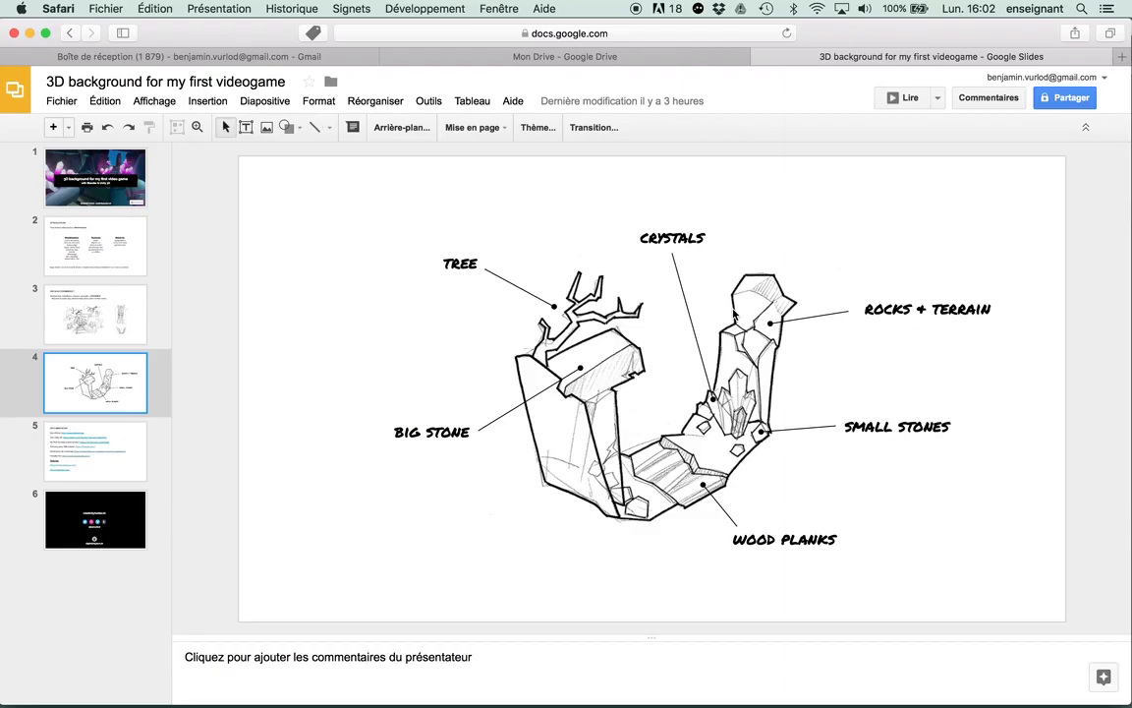
# Switch back to Blender from the reference sketch and enable Only Render display to inspect the terrain.
pyautogui.press('super+Tab')
pyautogui.moveTo(346, 234); pyautogui.dragTo(572, 316, button='middle')
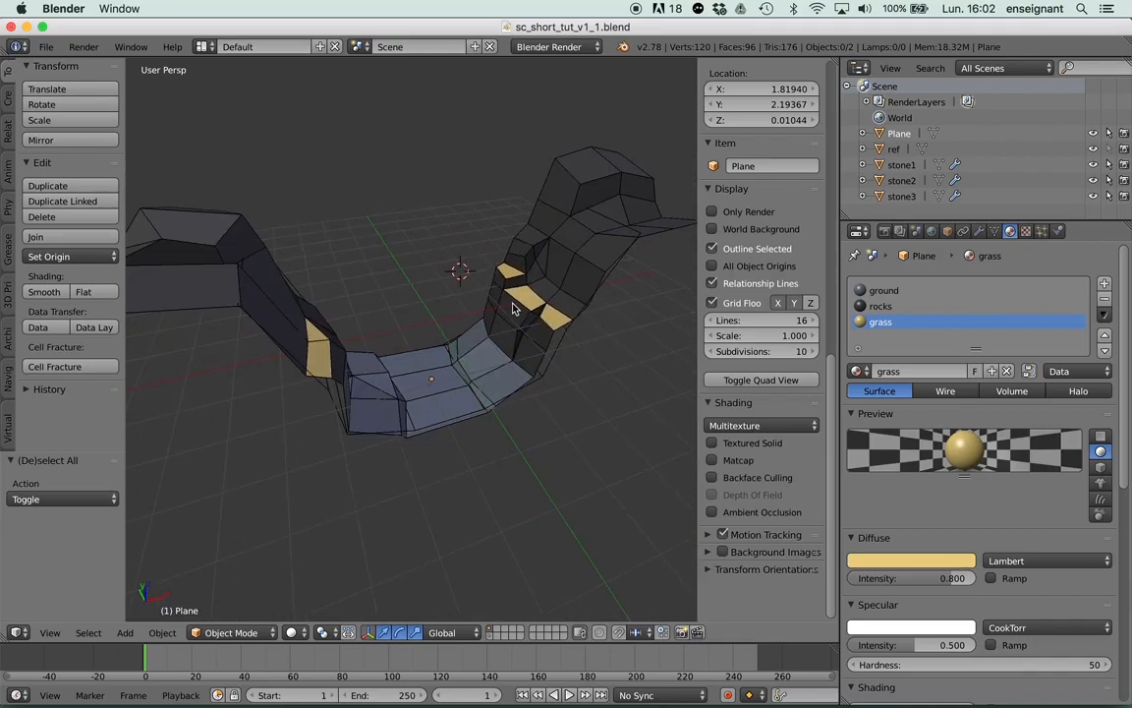
pyautogui.click(712, 211)
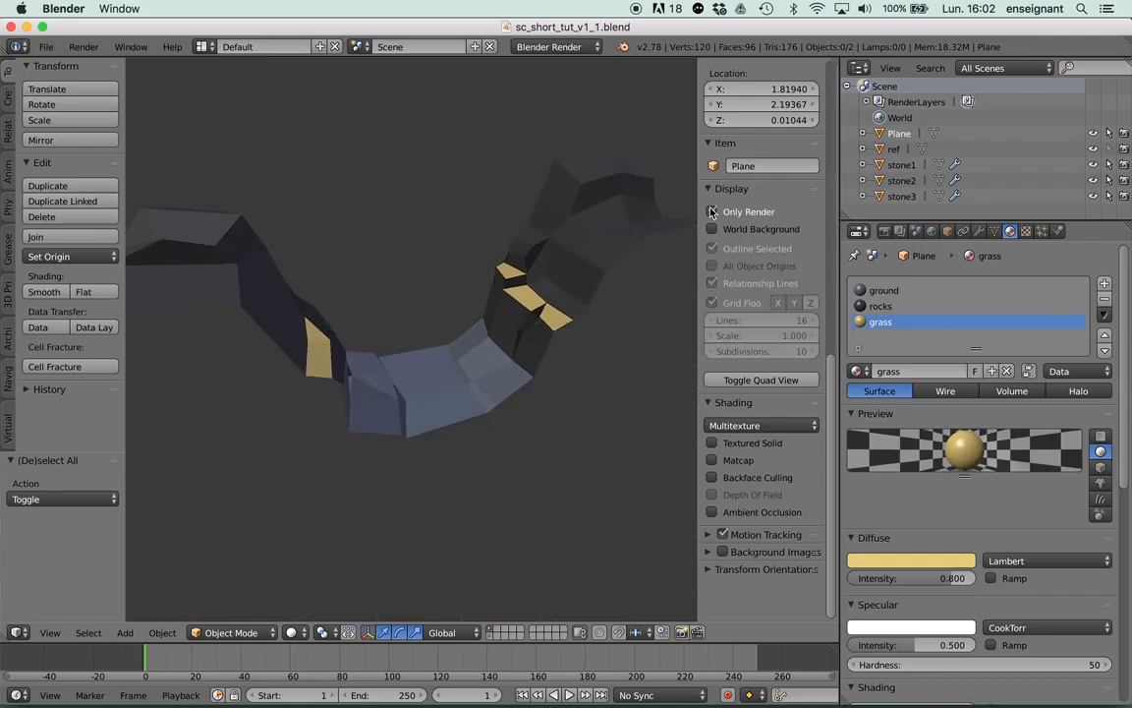
pyautogui.moveTo(430, 273); pyautogui.dragTo(216, 280, button='middle')
# Apply smooth shading to the terrain plane and add an Edge Split modifier to it.
pyautogui.rightClick(199, 259)
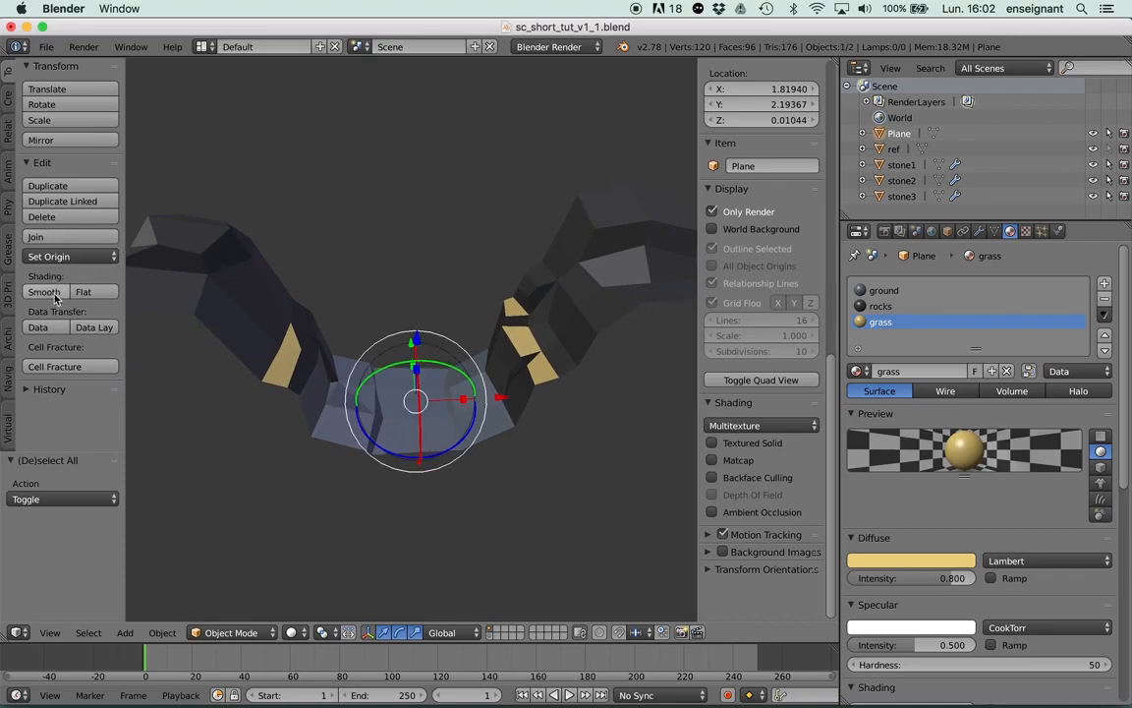
pyautogui.click(45, 292)
pyautogui.moveTo(393, 295)
pyautogui.mouseDown(button='middle')
pyautogui.moveTo(418, 306)
pyautogui.moveTo(536, 296)
pyautogui.moveTo(509, 282)
pyautogui.moveTo(1000, 239)
pyautogui.mouseUp(button='middle')
pyautogui.click(979, 231)
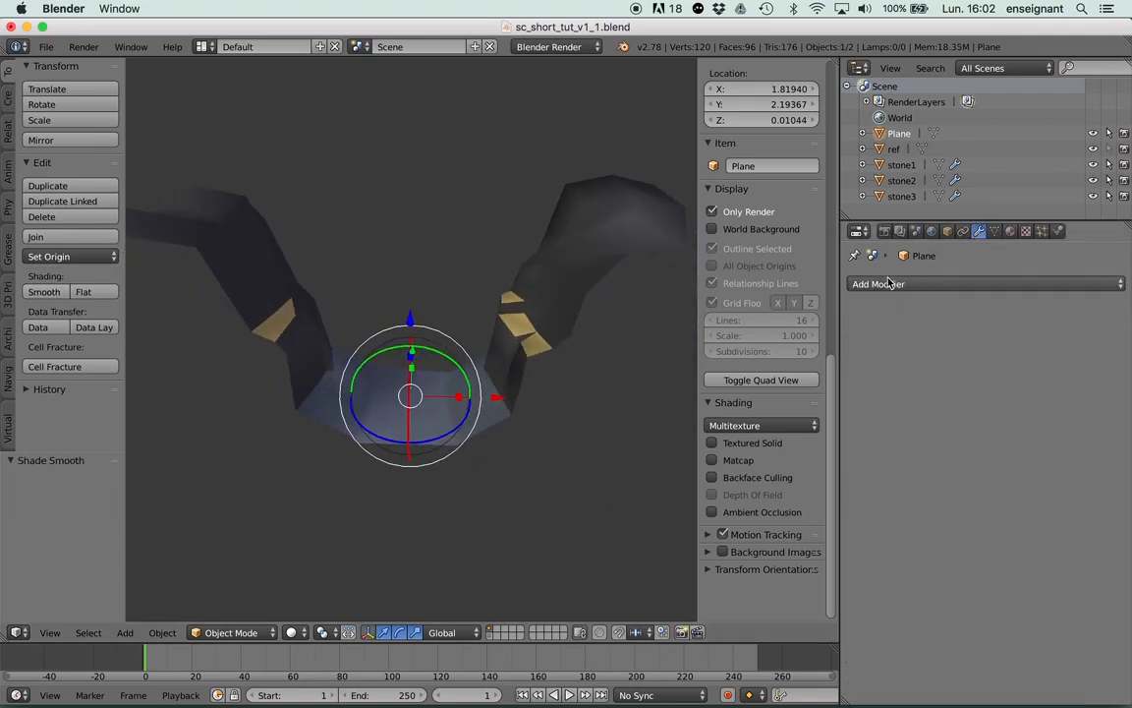
pyautogui.click(907, 284)
pyautogui.click(883, 284)
pyautogui.click(821, 409)
# Hide both side panels of the 3D view and compare the terrain's shading in Edit Mode and Object Mode.
pyautogui.moveTo(662, 349); pyautogui.dragTo(570, 316, button='middle')
pyautogui.press('n')
pyautogui.press('t')
pyautogui.press('Tab')
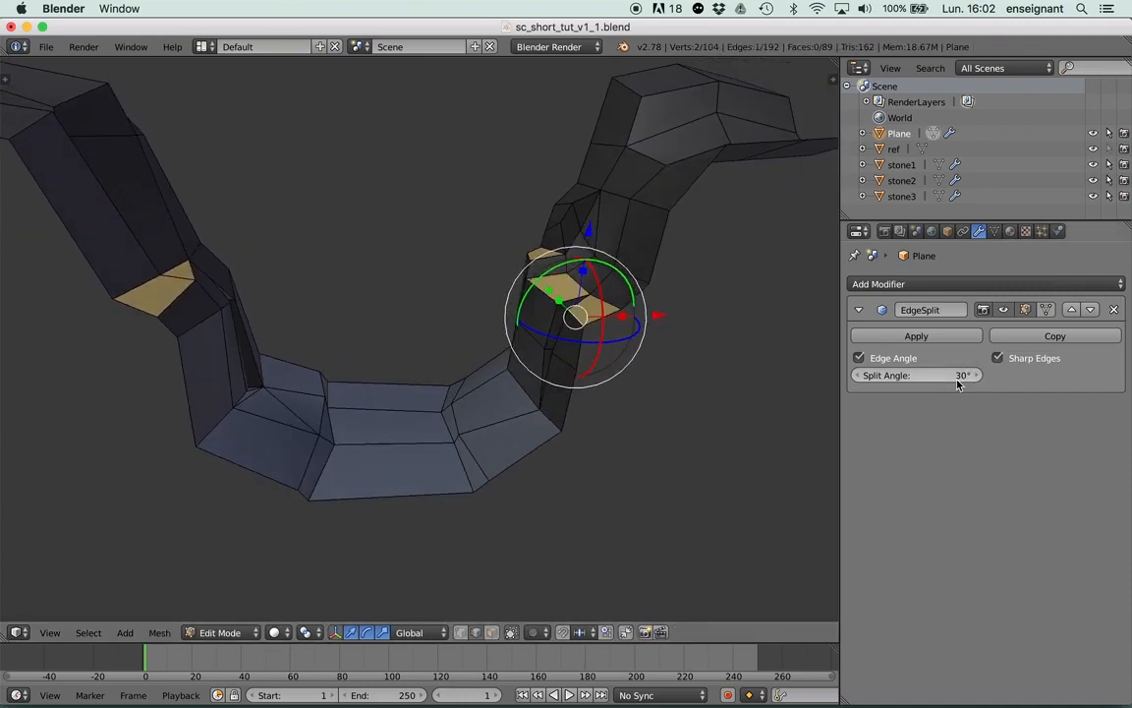
pyautogui.moveTo(615, 295); pyautogui.dragTo(657, 325, button='middle')
pyautogui.press('Tab')
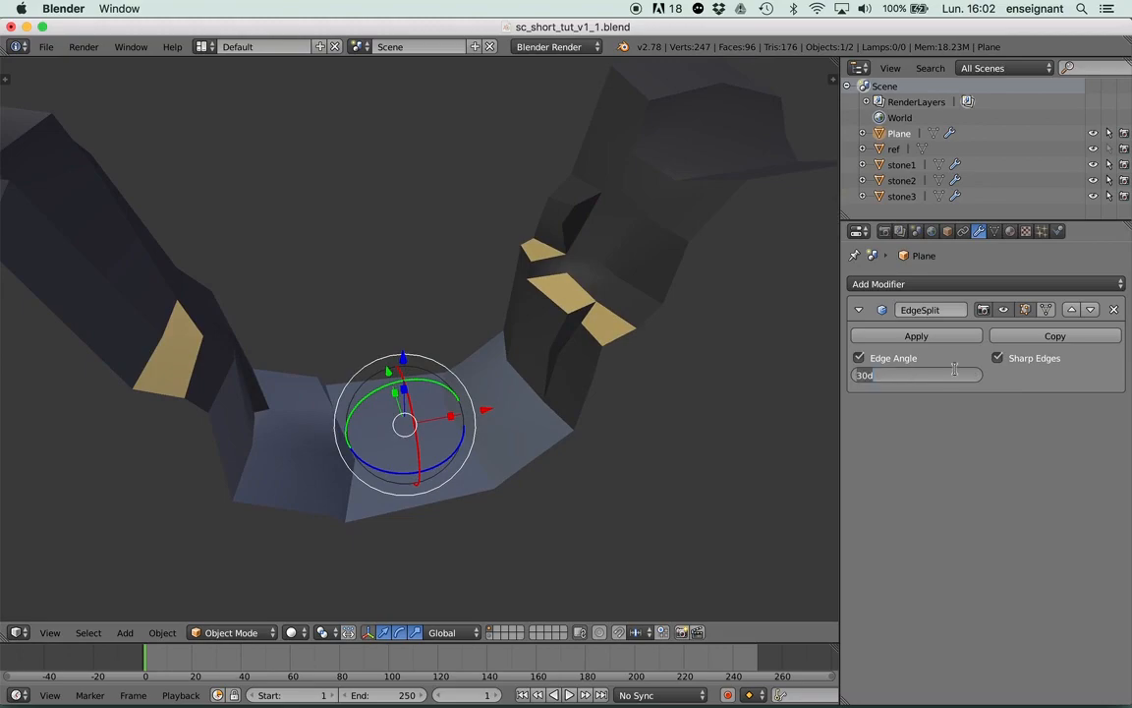
# Try Edge Split angles of 120° and 5° in turn to compare their effect on the terrain's shading.
pyautogui.press('Return')
pyautogui.moveTo(590, 277); pyautogui.dragTo(612, 278, button='middle')
pyautogui.doubleClick(928, 374)
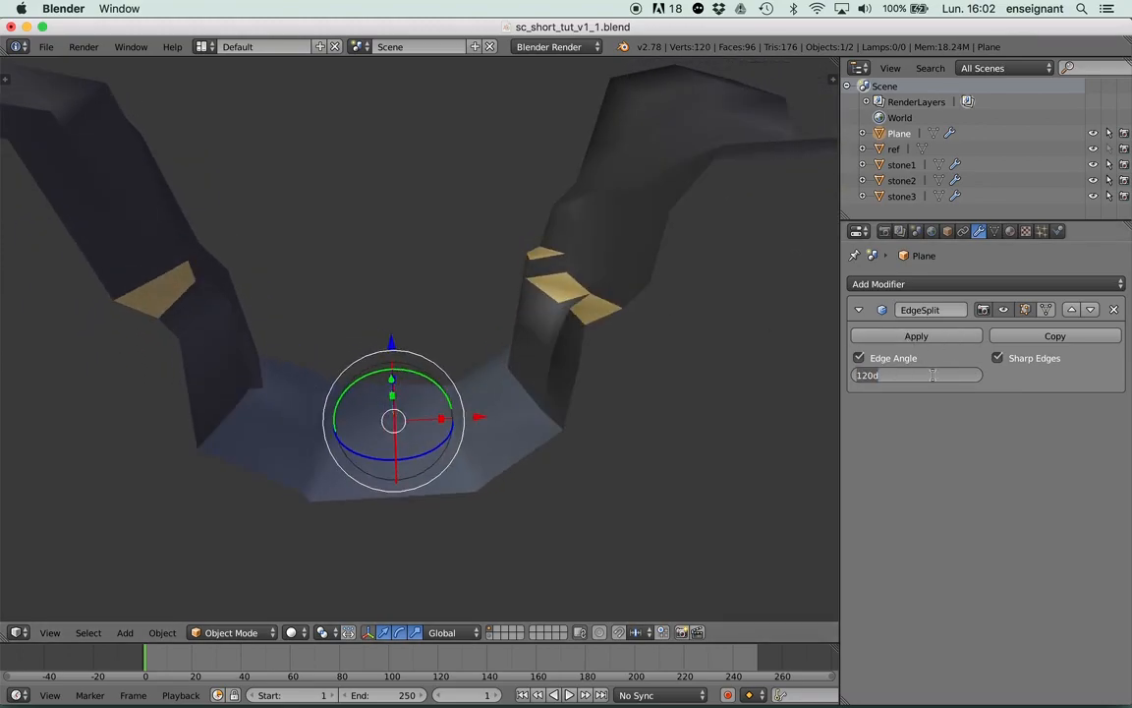
pyautogui.write('5')
pyautogui.press('Return')
pyautogui.moveTo(499, 258); pyautogui.dragTo(540, 264, button='middle')
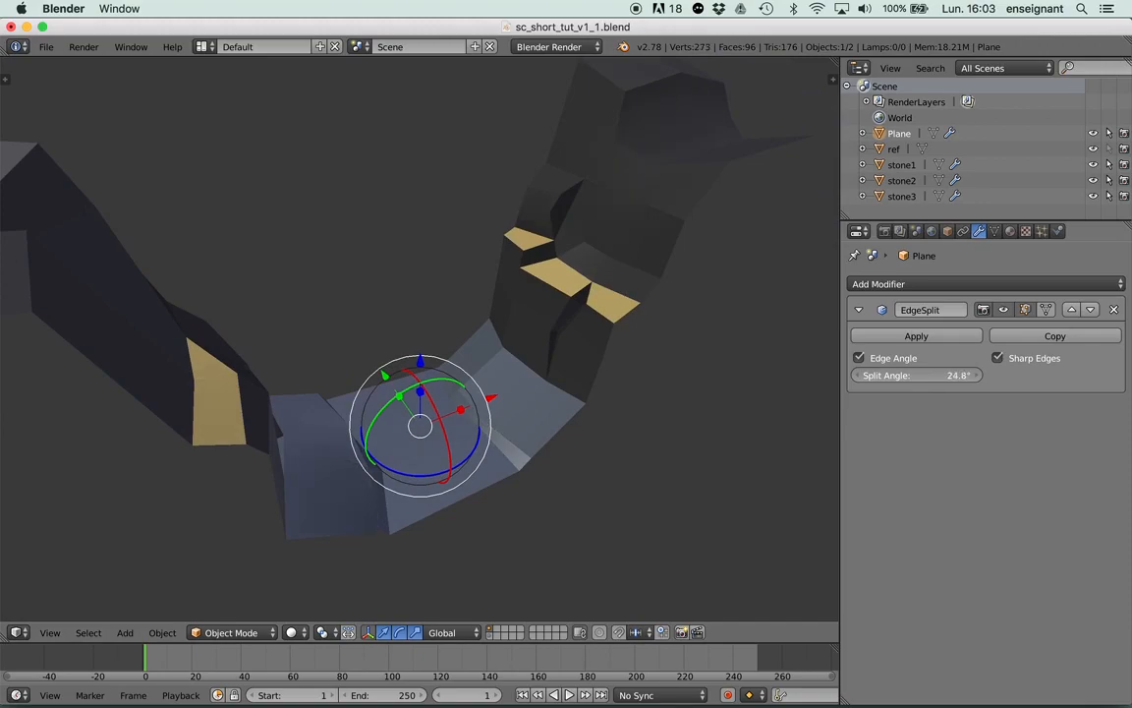
# Set the Edge Split angle to 18.2° and disable Edge Angle so only marked sharp edges split the terrain's shading.
pyautogui.moveTo(920, 375)
pyautogui.mouseDown()
pyautogui.moveTo(934, 375)
pyautogui.moveTo(884, 375)
pyautogui.mouseUp()
pyautogui.click(860, 360)
pyautogui.press('Tab')
pyautogui.moveTo(608, 318)
pyautogui.mouseDown(button='middle')
pyautogui.moveTo(646, 308)
pyautogui.moveTo(528, 341)
pyautogui.moveTo(560, 315)
pyautogui.moveTo(591, 313)
pyautogui.moveTo(462, 279)
pyautogui.moveTo(472, 341)
pyautogui.moveTo(458, 289)
pyautogui.mouseUp(button='middle')
pyautogui.press('Tab')
pyautogui.press('Tab')
# Delete the stray face at the outer end of the terrain mesh.
pyautogui.press('a')
pyautogui.keyDown('alt'); pyautogui.rightClick(444, 265); pyautogui.keyUp('alt')
pyautogui.moveTo(585, 263); pyautogui.dragTo(465, 473, button='middle')
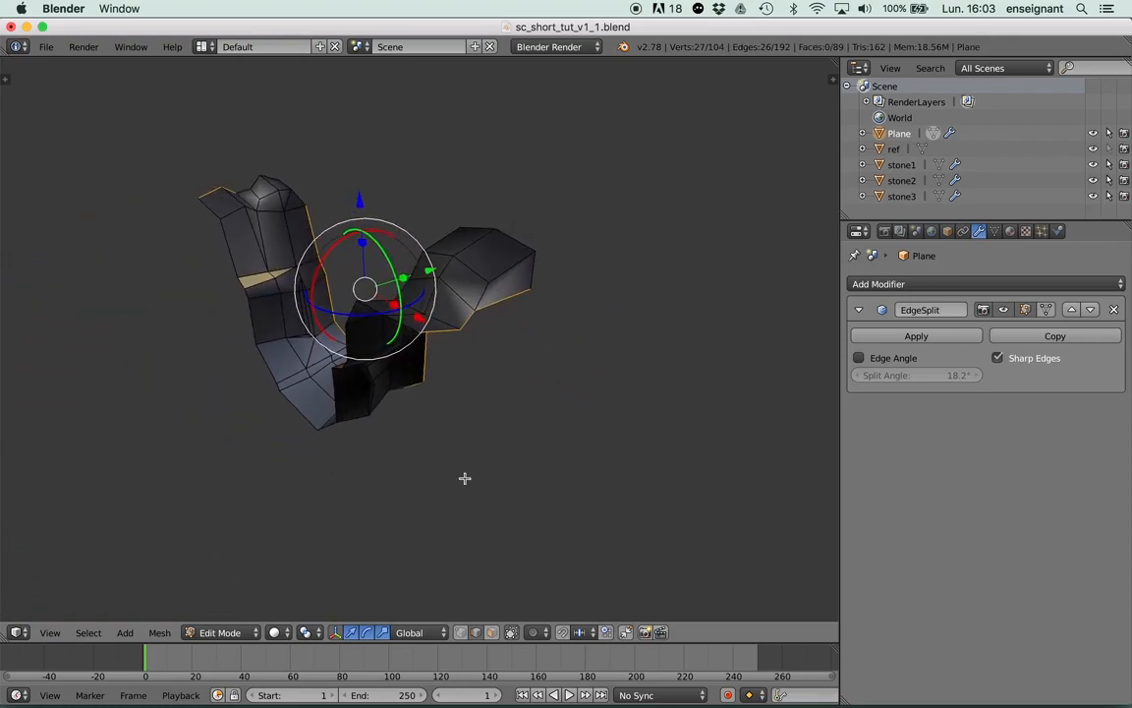
pyautogui.click(491, 632)
pyautogui.rightClick(529, 287)
pyautogui.press('x')
pyautogui.click(500, 316)
pyautogui.moveTo(500, 315); pyautogui.dragTo(427, 484, button='middle')
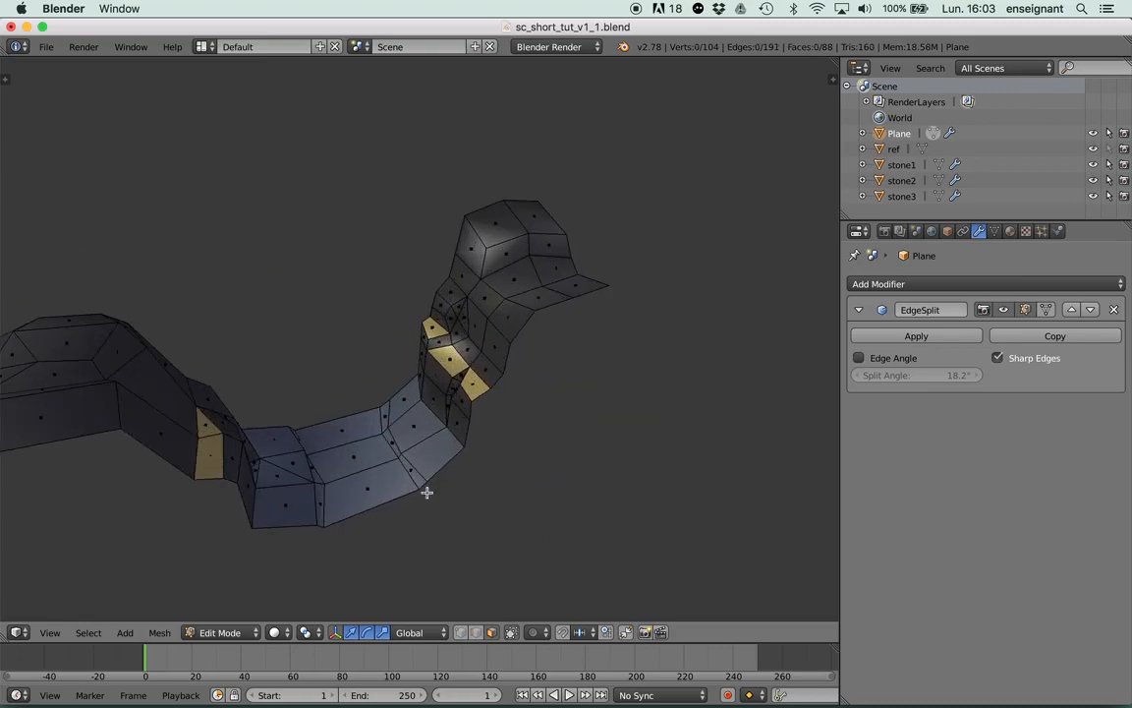
# Select the terrain's outer border edges all the way around and mark them as sharp.
pyautogui.click(476, 632)
pyautogui.keyDown('alt'); pyautogui.rightClick(439, 474); pyautogui.keyUp('alt')
pyautogui.moveTo(441, 439); pyautogui.dragTo(437, 398, button='middle')
pyautogui.keyDown('alt'); pyautogui.keyDown('shift'); pyautogui.rightClick(403, 346); pyautogui.keyUp('shift'); pyautogui.keyUp('alt')
pyautogui.keyDown('alt'); pyautogui.keyDown('shift'); pyautogui.rightClick(488, 222); pyautogui.keyUp('shift'); pyautogui.keyUp('alt')
pyautogui.moveTo(487, 222); pyautogui.dragTo(460, 290, button='middle')
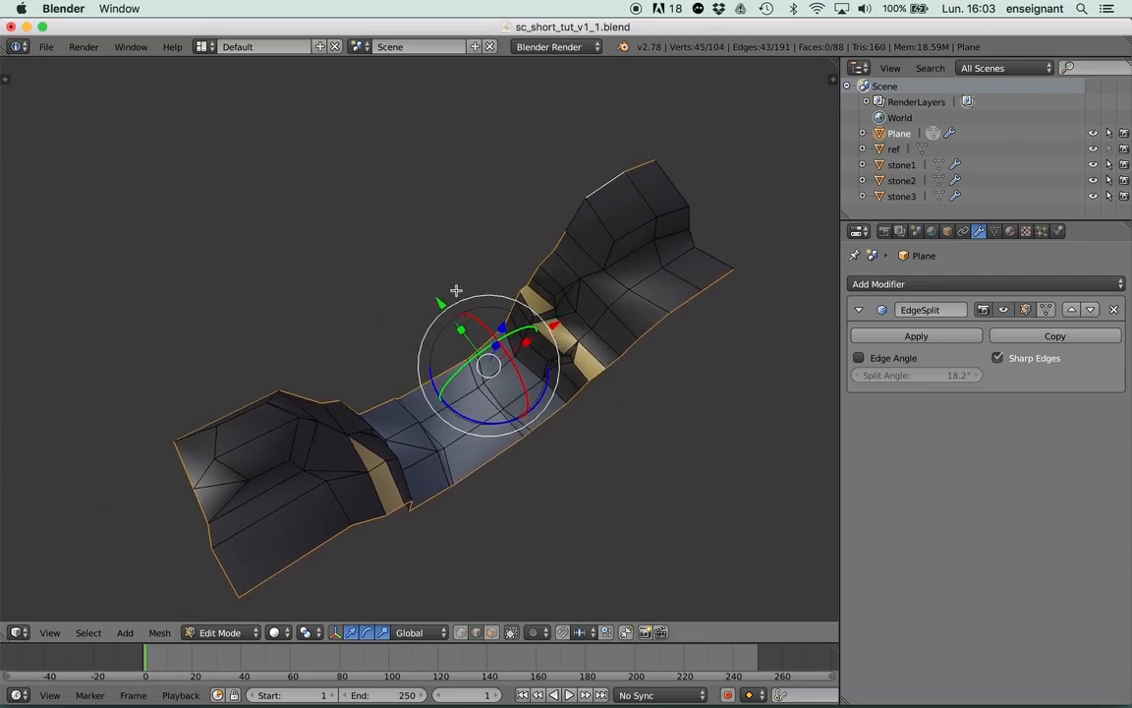
pyautogui.moveTo(382, 381); pyautogui.dragTo(591, 261, button='middle')
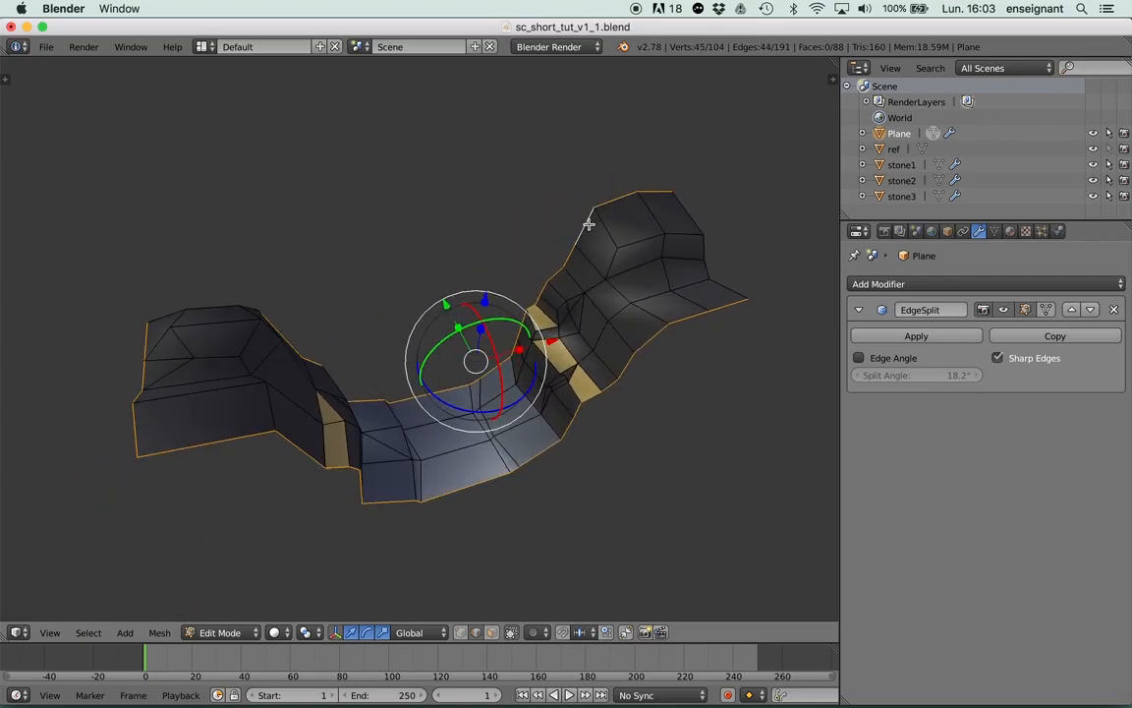
pyautogui.hotkey('ctrl', 'e')
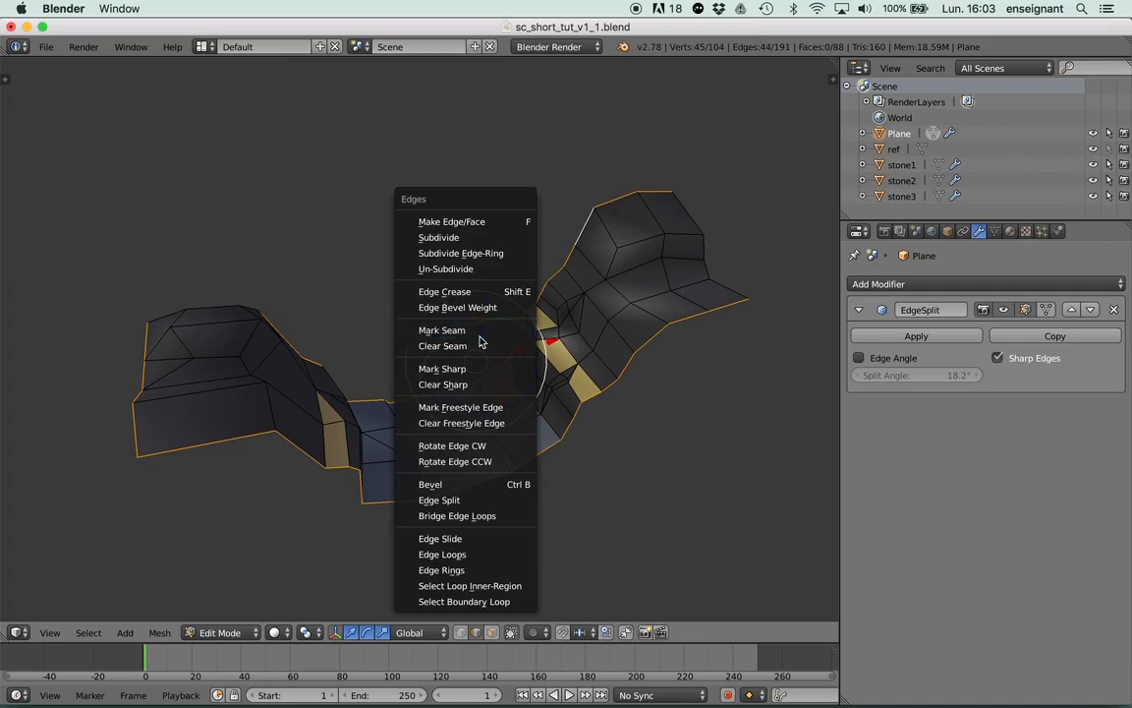
# Mark the crest edges at the top of the right-hand rock wall as sharp, leaving the descending vertical loop unselected.
pyautogui.moveTo(582, 304); pyautogui.dragTo(526, 243, button='middle')
pyautogui.scroll(4, 508, 336)
pyautogui.press('Tab')
pyautogui.keyDown('alt'); pyautogui.rightClick(526, 248); pyautogui.keyUp('alt')
pyautogui.keyDown('shift'); pyautogui.rightClick(493, 282); pyautogui.keyUp('shift')
pyautogui.moveTo(495, 285); pyautogui.dragTo(509, 323, button='middle')
pyautogui.keyDown('shift'); pyautogui.rightClick(594, 357); pyautogui.keyUp('shift')
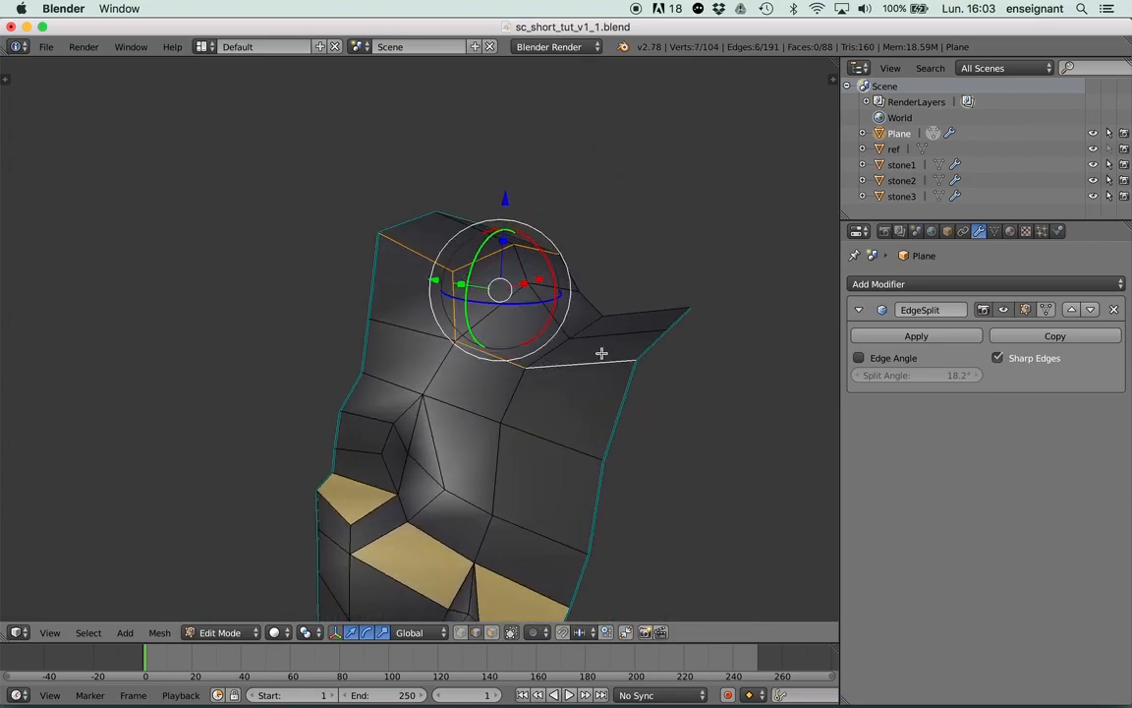
pyautogui.keyDown('shift'); pyautogui.rightClick(588, 324); pyautogui.keyUp('shift')
pyautogui.keyDown('alt'); pyautogui.keyDown('shift'); pyautogui.rightClick(622, 324); pyautogui.keyUp('shift'); pyautogui.keyUp('alt')
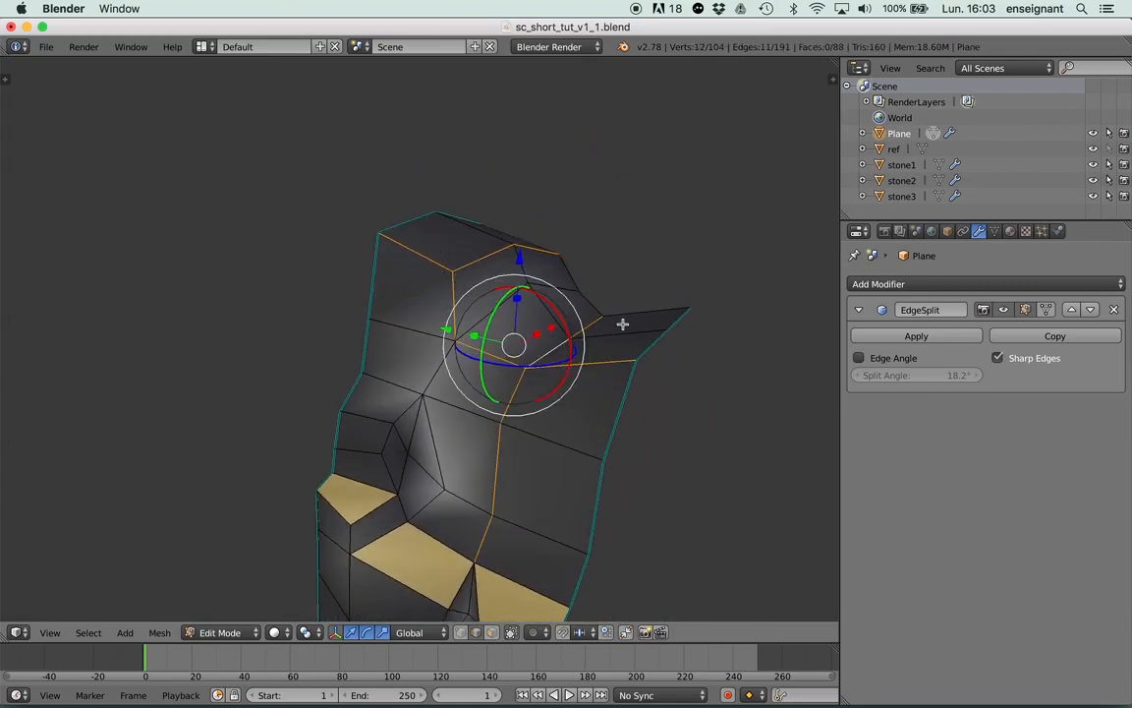
pyautogui.keyDown('shift'); pyautogui.rightClick(499, 445); pyautogui.keyUp('shift')
pyautogui.keyDown('shift'); pyautogui.rightClick(490, 515); pyautogui.keyUp('shift')
pyautogui.keyDown('shift'); pyautogui.rightClick(488, 528); pyautogui.keyUp('shift')
pyautogui.keyDown('shift'); pyautogui.rightClick(481, 511); pyautogui.keyUp('shift')
pyautogui.hotkey('ctrl', 'e')
pyautogui.click(511, 446)
pyautogui.press('Tab')
# Split the bent face at the upper outer corner of the right-hand rock wall into two triangles.
pyautogui.moveTo(510, 449); pyautogui.dragTo(473, 367, button='middle')
pyautogui.press('Tab')
pyautogui.moveTo(424, 300); pyautogui.dragTo(429, 330, button='middle')
pyautogui.rightClick(420, 300)
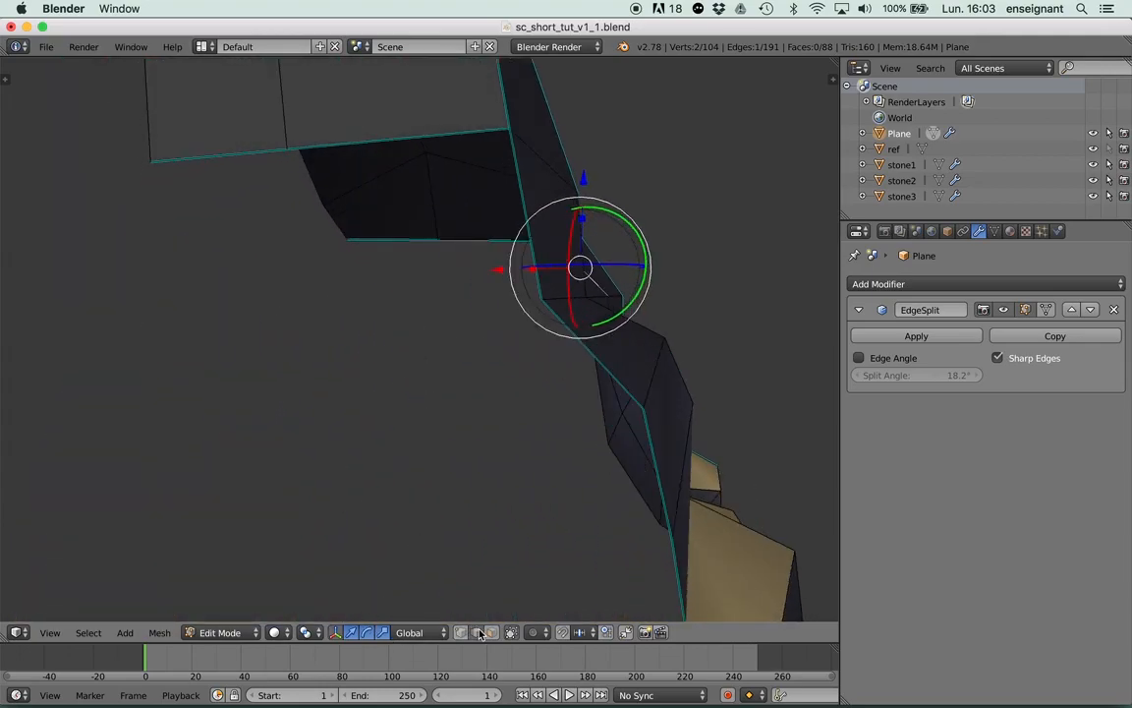
pyautogui.moveTo(520, 385); pyautogui.dragTo(530, 262, button='middle')
pyautogui.rightClick(588, 259)
pyautogui.press('Tab')
pyautogui.scroll(6, 339, 301)
pyautogui.moveTo(369, 299); pyautogui.dragTo(458, 324, button='middle')
pyautogui.press('Tab')
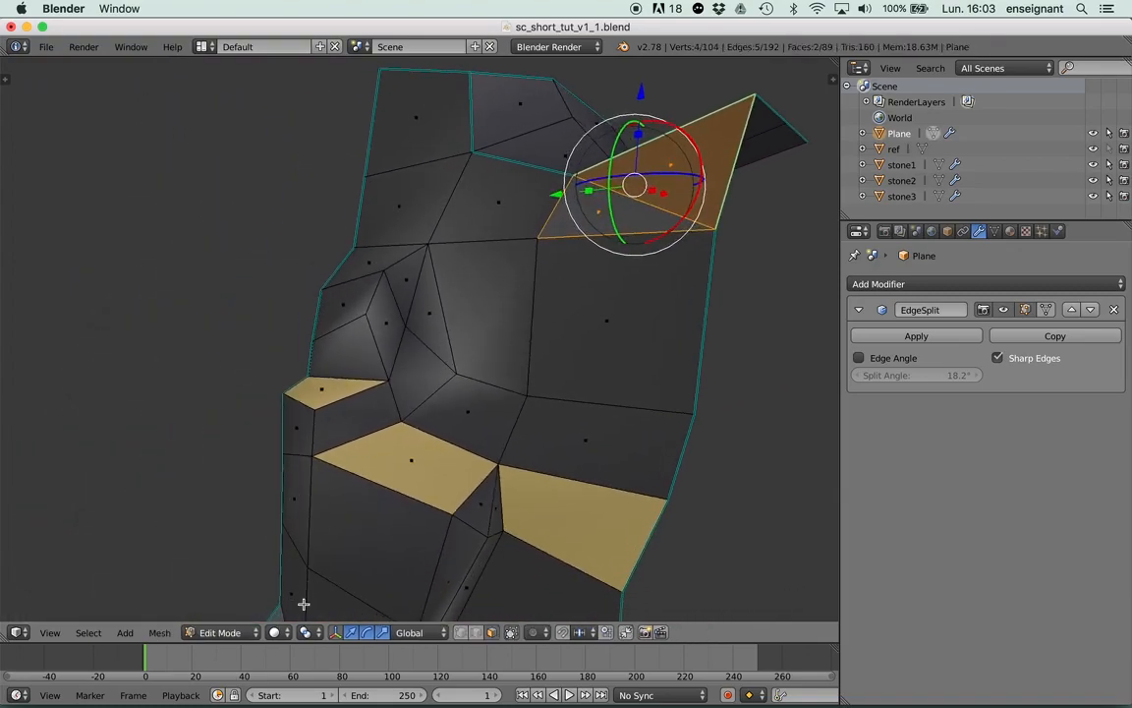
# Mark the edges outlining the protruding rock block above the narrow grass ledge as sharp.
pyautogui.keyDown('alt'); pyautogui.rightClick(404, 273); pyautogui.keyUp('alt')
pyautogui.keyDown('alt'); pyautogui.keyDown('shift'); pyautogui.rightClick(418, 295); pyautogui.keyUp('shift'); pyautogui.keyUp('alt')
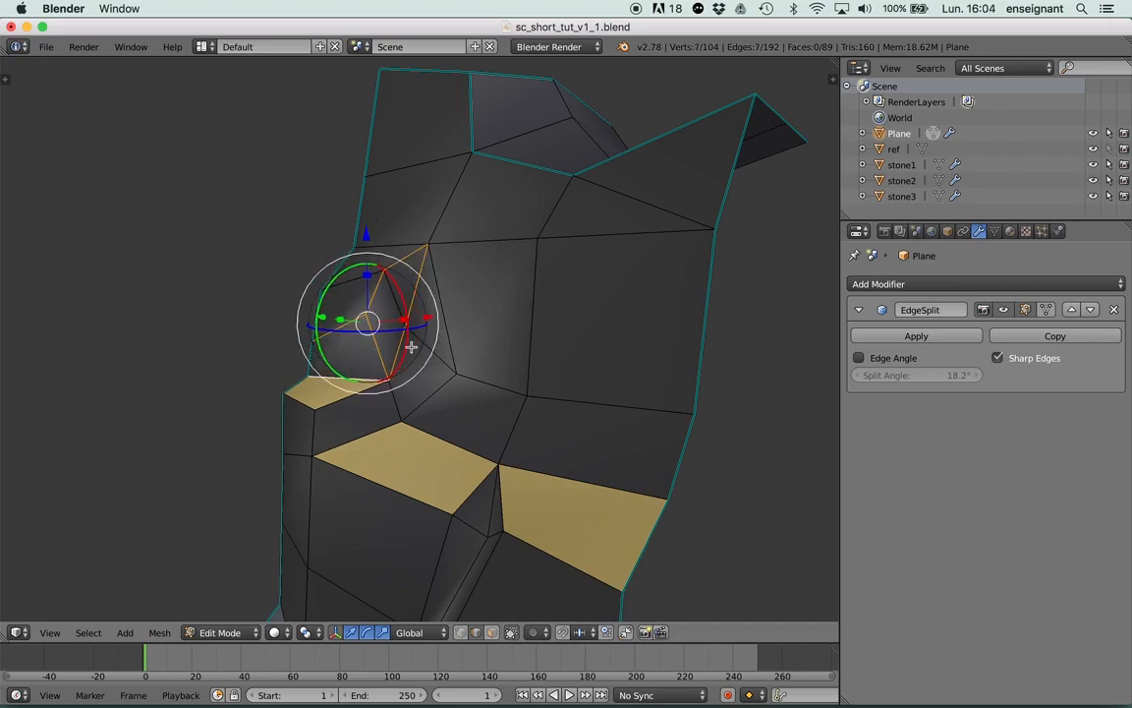
pyautogui.hotkey('ctrl', 'e')
pyautogui.click(412, 347)
pyautogui.press('Tab')
pyautogui.moveTo(412, 347); pyautogui.dragTo(453, 351, button='middle')
pyautogui.press('Tab')
# Mark the rock block's remaining unmarked edges, including its outer side edge, as sharp.
pyautogui.moveTo(467, 297); pyautogui.dragTo(498, 298, button='middle')
pyautogui.press('Tab')
pyautogui.press('Tab')
pyautogui.hotkey('ctrl', 'e')
pyautogui.click(499, 291)
pyautogui.press('Tab')
pyautogui.press('Tab')
pyautogui.scroll(-4, 462, 276)
pyautogui.rightClick(371, 217)
pyautogui.hotkey('ctrl', 'e')
pyautogui.click(379, 239)
pyautogui.press('Tab')
pyautogui.moveTo(508, 300); pyautogui.dragTo(455, 379, button='middle')
pyautogui.press('Tab')
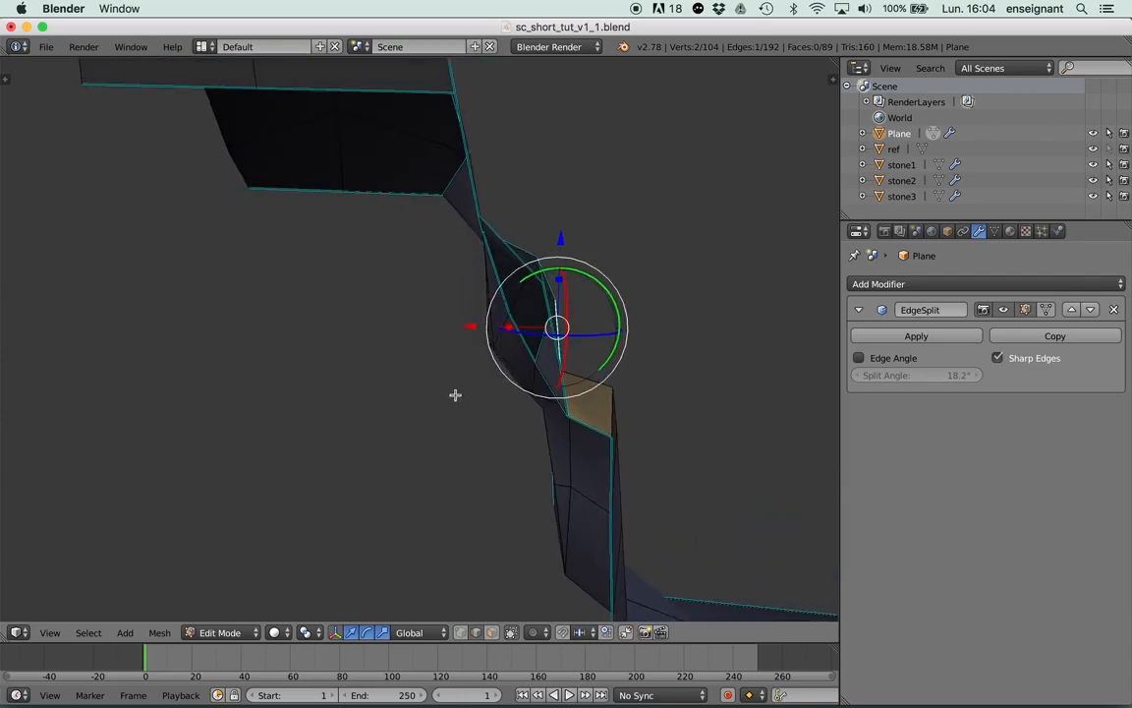
# Move the rock block's outer edge slightly upward and outward, and compare the shading in Object Mode.
pyautogui.moveTo(541, 342); pyautogui.dragTo(363, 359, button='middle')
pyautogui.moveTo(293, 194); pyautogui.dragTo(293, 169)
pyautogui.moveTo(390, 258); pyautogui.dragTo(355, 252)
pyautogui.moveTo(356, 252); pyautogui.dragTo(379, 484, button='middle')
pyautogui.press('Tab')
pyautogui.press('Tab')
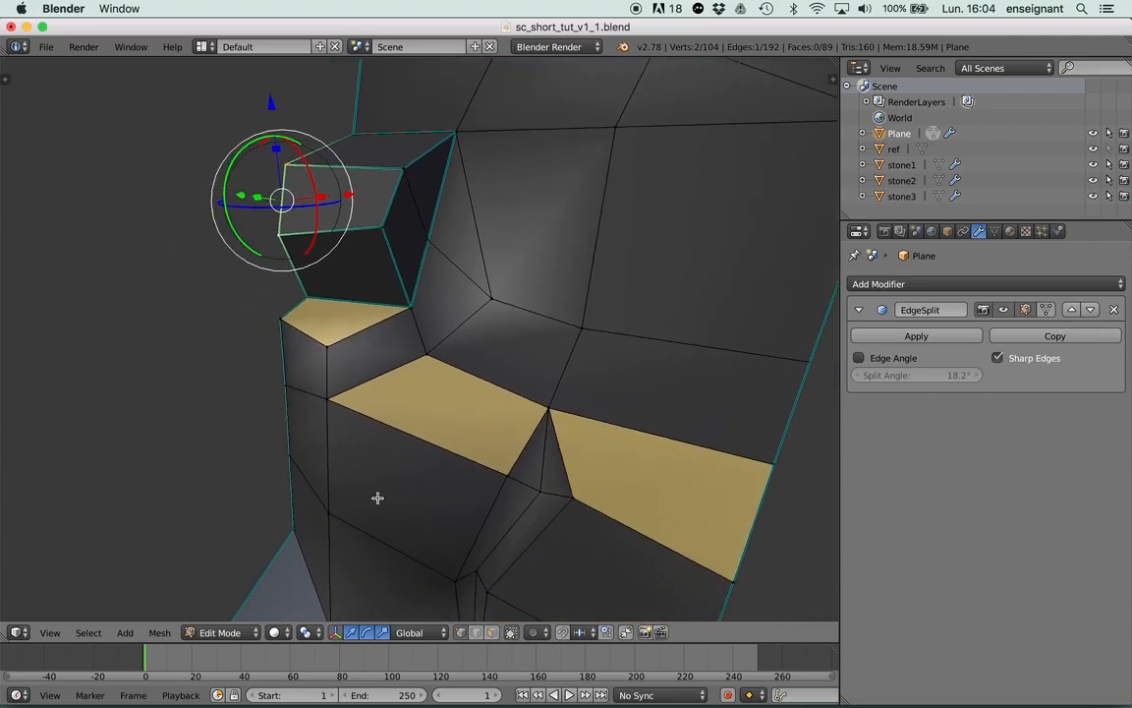
# Mark the edges outlining the three grass ledges on the right-hand rock wall as sharp.
pyautogui.moveTo(423, 569); pyautogui.dragTo(406, 424, button='middle')
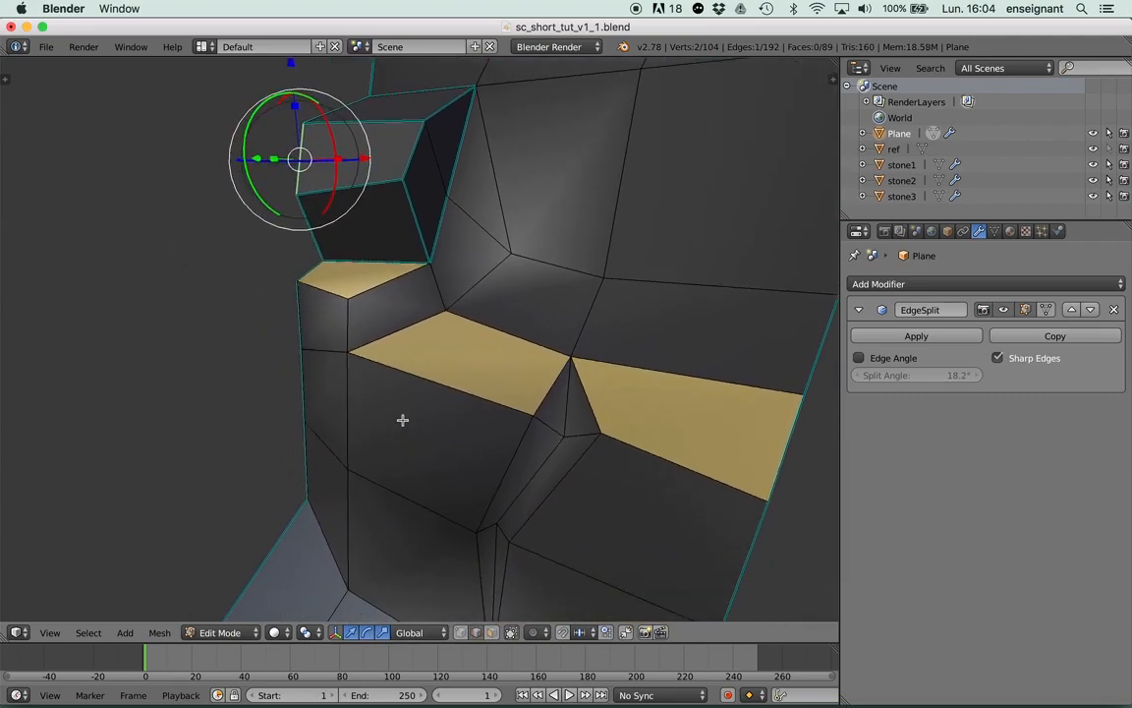
pyautogui.keyDown('shift'); pyautogui.rightClick(405, 292); pyautogui.keyUp('shift')
pyautogui.keyDown('shift'); pyautogui.rightClick(408, 334); pyautogui.keyUp('shift')
pyautogui.keyDown('shift'); pyautogui.rightClick(398, 359); pyautogui.keyUp('shift')
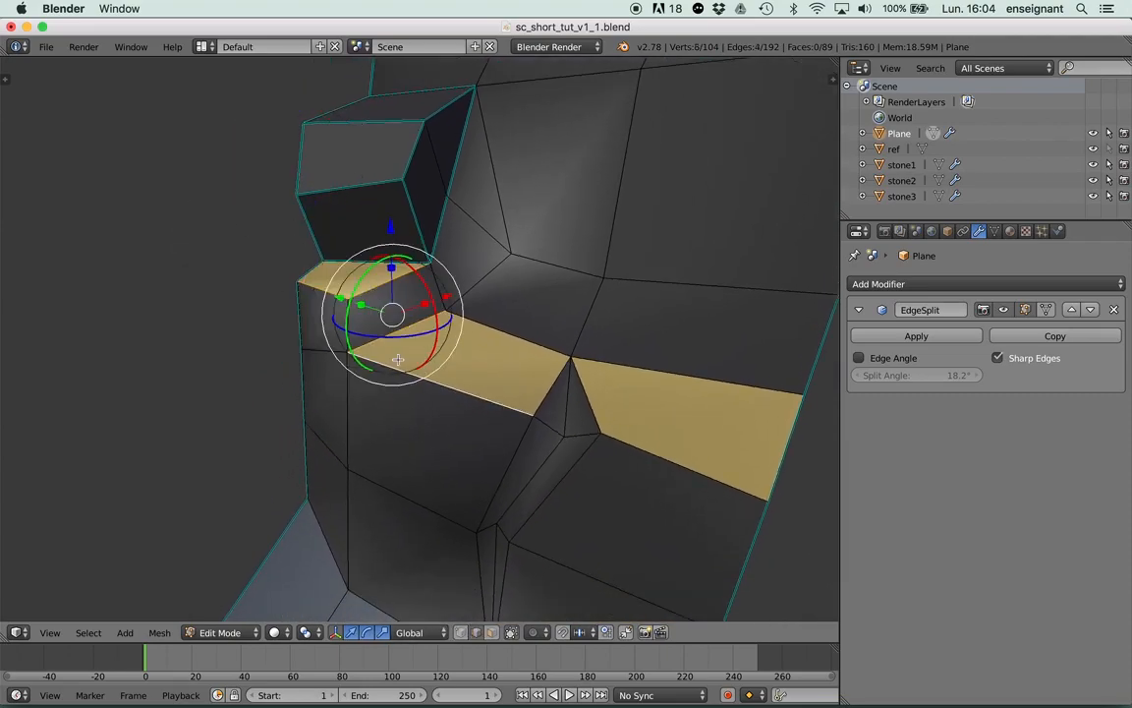
pyautogui.keyDown('shift'); pyautogui.rightClick(558, 378); pyautogui.keyUp('shift')
pyautogui.keyDown('shift'); pyautogui.rightClick(656, 456); pyautogui.keyUp('shift')
pyautogui.keyDown('shift'); pyautogui.rightClick(724, 391); pyautogui.keyUp('shift')
pyautogui.keyDown('shift'); pyautogui.moveTo(725, 398); pyautogui.dragTo(699, 354, button='middle'); pyautogui.keyUp('shift')
pyautogui.hotkey('ctrl', 'e')
pyautogui.click(702, 359)
pyautogui.press('Tab')
# Mark the edges along both sides of the crevice below the grass ledges as sharp.
pyautogui.moveTo(536, 375); pyautogui.dragTo(575, 379, button='middle')
pyautogui.press('Tab')
pyautogui.rightClick(462, 308)
pyautogui.keyDown('shift'); pyautogui.rightClick(617, 381); pyautogui.keyUp('shift')
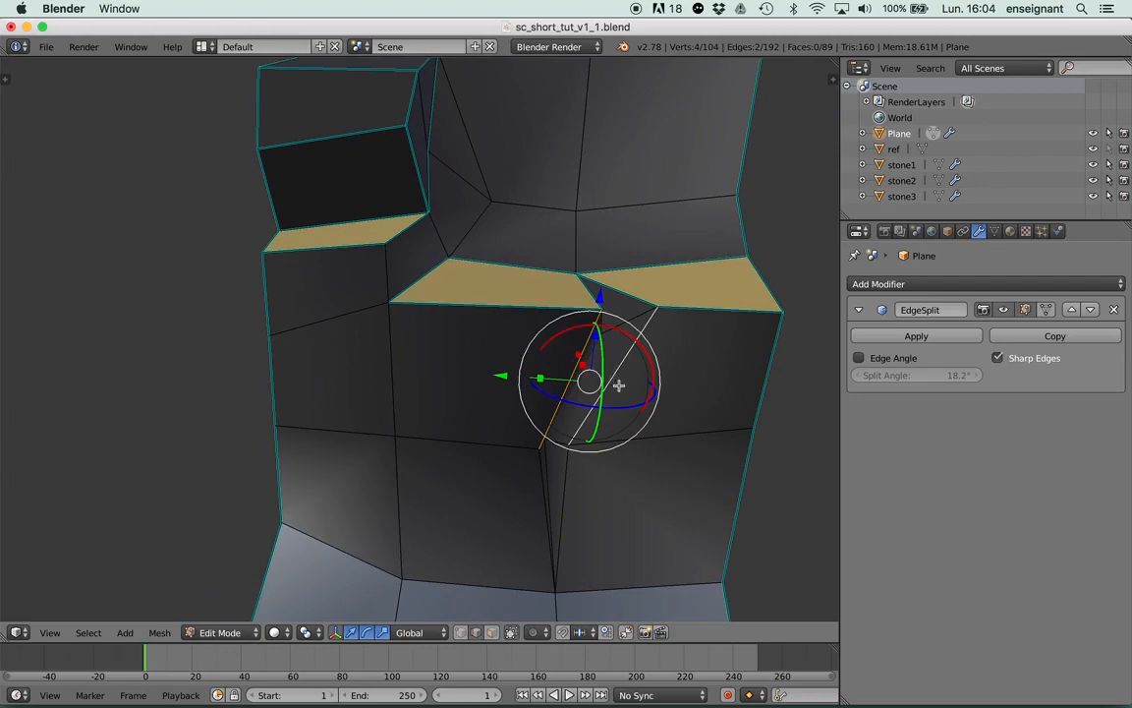
pyautogui.keyDown('shift'); pyautogui.rightClick(544, 470); pyautogui.keyUp('shift')
pyautogui.moveTo(553, 437); pyautogui.dragTo(481, 370, button='middle')
pyautogui.keyDown('shift'); pyautogui.rightClick(572, 294); pyautogui.keyUp('shift')
pyautogui.hotkey('ctrl', 'e')
pyautogui.click(572, 289)
pyautogui.press('Tab')
# Mark the two vertical corner edges between the outer rock column and the rock wall as sharp.
pyautogui.press('Tab')
pyautogui.rightClick(313, 280)
pyautogui.keyDown('shift'); pyautogui.rightClick(312, 448); pyautogui.keyUp('shift')
pyautogui.hotkey('ctrl', 'e')
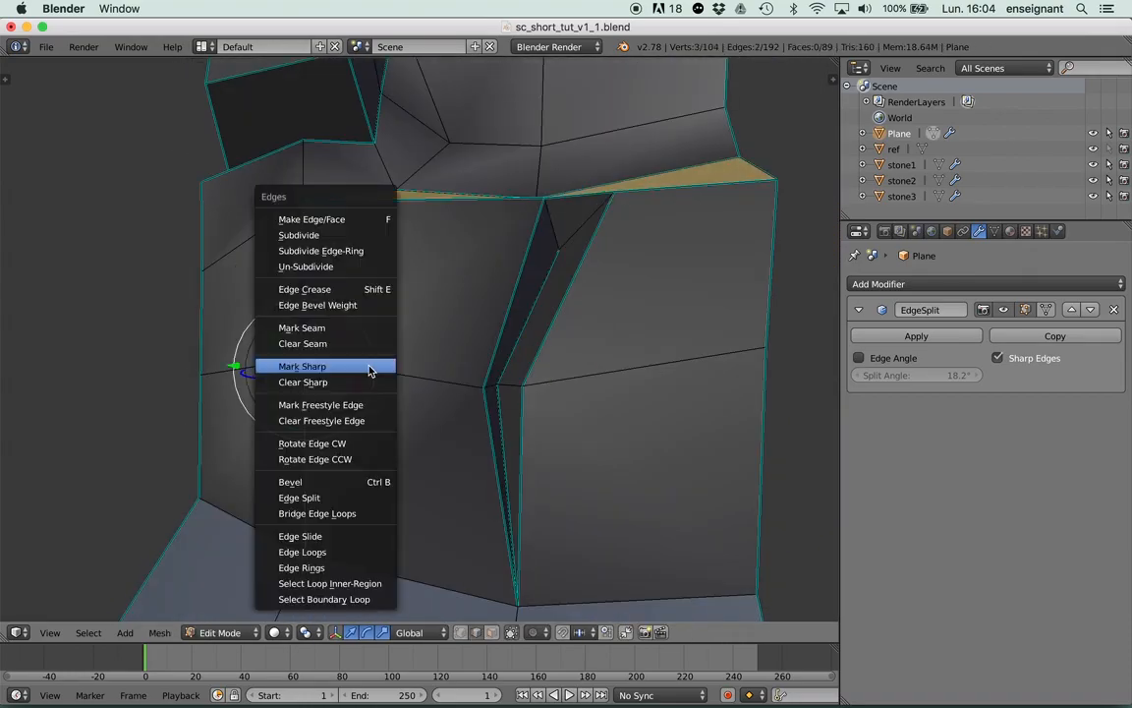
pyautogui.click(332, 367)
pyautogui.moveTo(369, 366)
pyautogui.mouseDown(button='middle')
pyautogui.moveTo(377, 397)
pyautogui.moveTo(366, 348)
pyautogui.mouseUp(button='middle')
# Mark the short corner edge directly beneath the narrow grass ledge as sharp.
pyautogui.moveTo(400, 608); pyautogui.dragTo(353, 312, button='middle')
pyautogui.moveTo(379, 312); pyautogui.dragTo(369, 310)
pyautogui.moveTo(369, 311)
pyautogui.mouseDown(button='middle')
pyautogui.moveTo(386, 317)
pyautogui.moveTo(390, 346)
pyautogui.moveTo(447, 354)
pyautogui.moveTo(468, 320)
pyautogui.moveTo(495, 374)
pyautogui.moveTo(450, 379)
pyautogui.moveTo(437, 368)
pyautogui.moveTo(440, 377)
pyautogui.moveTo(392, 349)
pyautogui.moveTo(362, 282)
pyautogui.moveTo(375, 283)
pyautogui.moveTo(360, 311)
pyautogui.mouseUp(button='middle')
pyautogui.hotkey('ctrl', 'e')
pyautogui.click(384, 316)
pyautogui.press('Tab')
pyautogui.press('Tab')
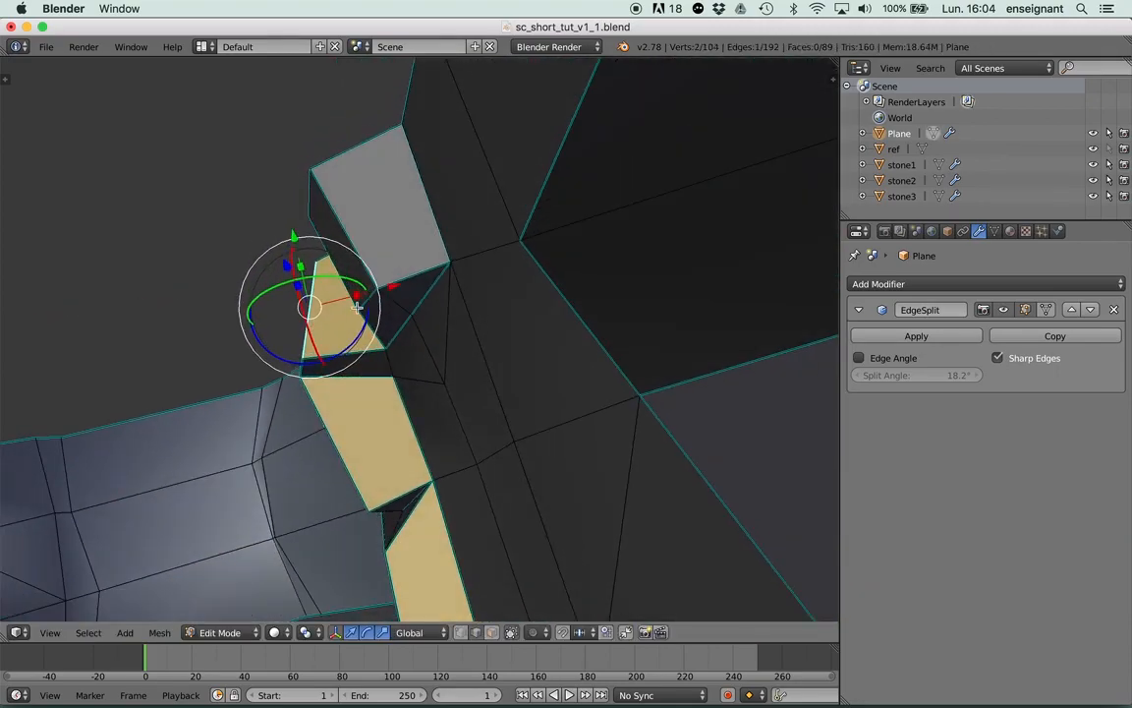
# In top view, shift the narrow grass ledge's front edge slightly outward along X.
pyautogui.press('KP_7')
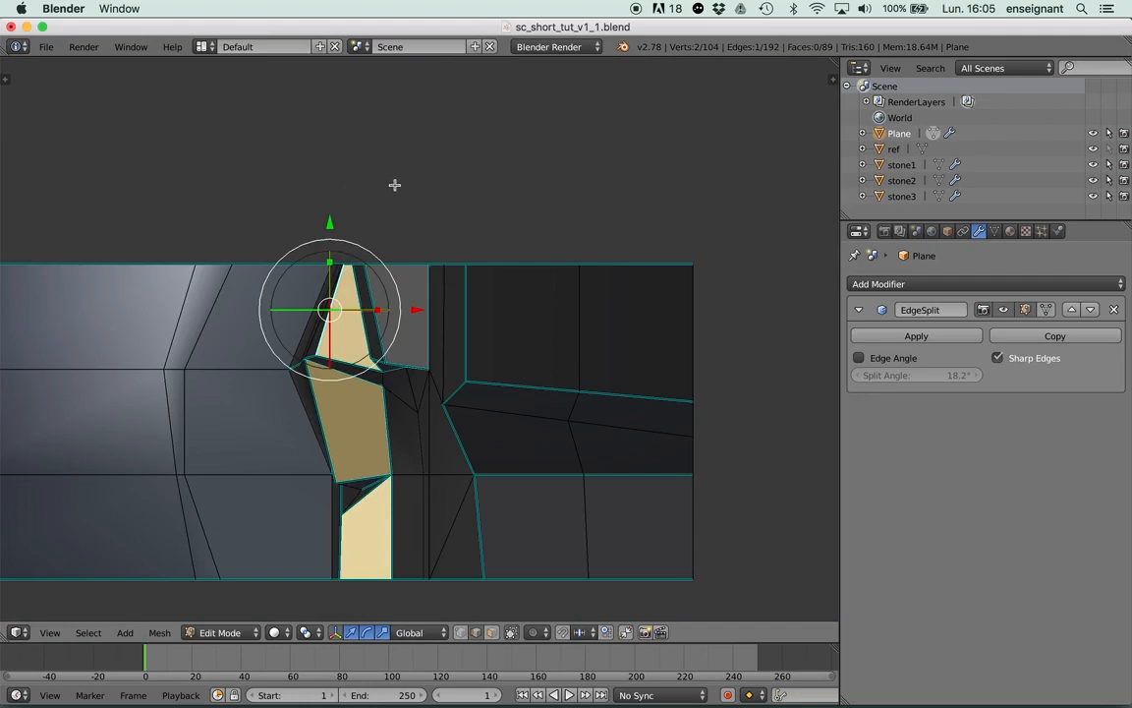
pyautogui.press('g')
pyautogui.click(383, 184)
pyautogui.moveTo(418, 310); pyautogui.dragTo(412, 373)
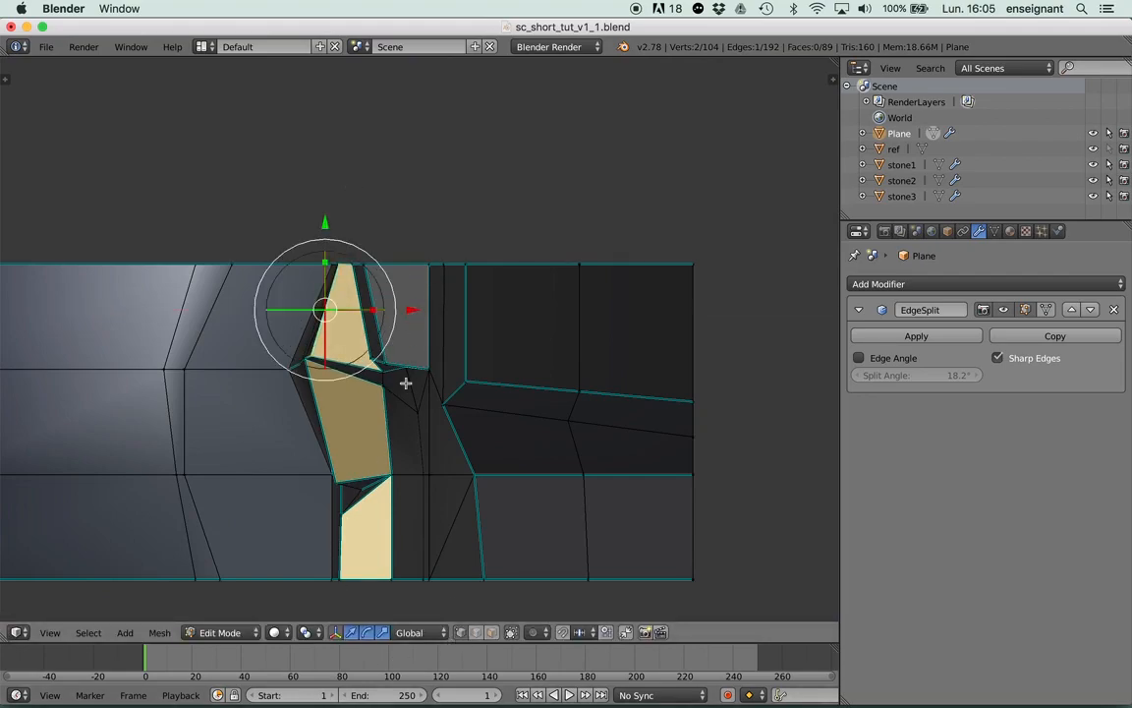
# Move the outer end of the narrow grass ledge outward along the X axis to widen it.
pyautogui.rightClick(341, 252)
pyautogui.moveTo(355, 278); pyautogui.dragTo(423, 591, button='middle')
pyautogui.keyDown('shift'); pyautogui.rightClick(518, 336); pyautogui.keyUp('shift')
pyautogui.press('g')
pyautogui.press('x')
pyautogui.click(373, 381)
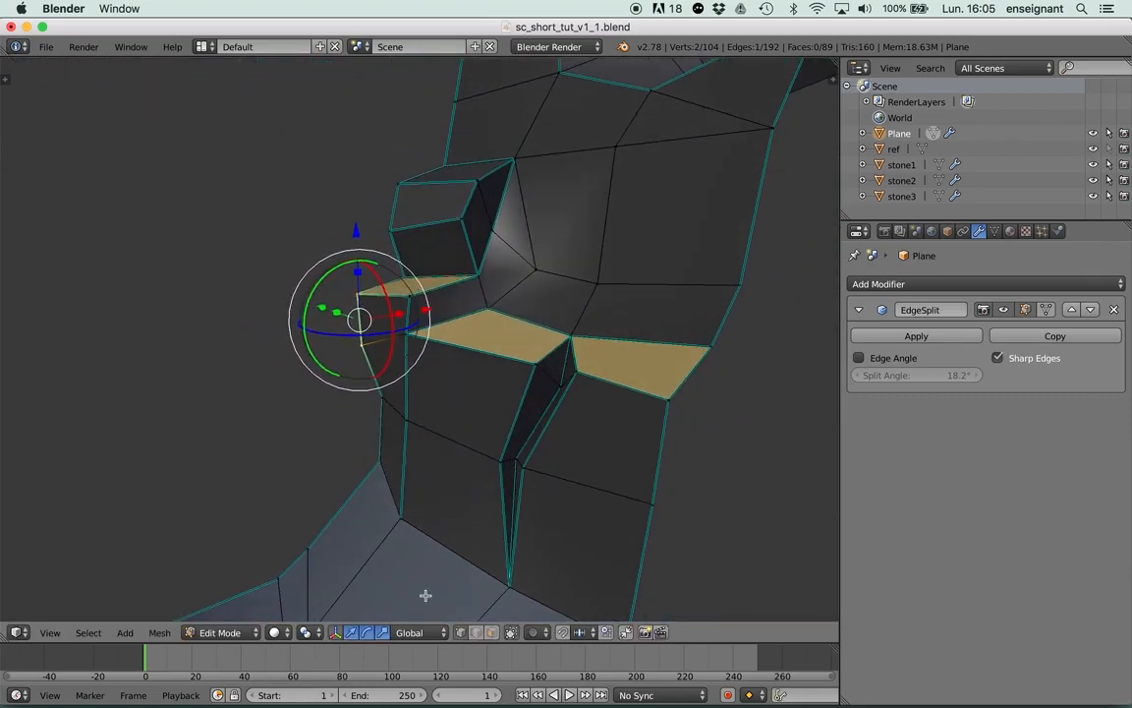
# Split the twisted rock face below the narrow grass ledge into two triangles.
pyautogui.rightClick(402, 369)
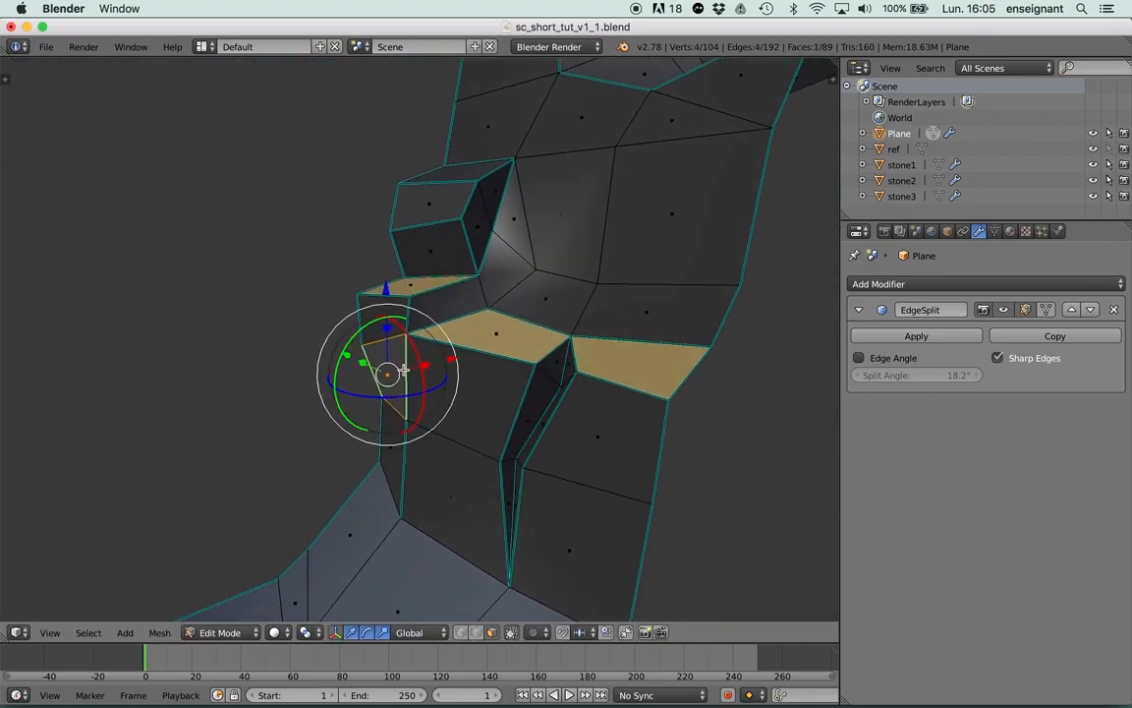
pyautogui.moveTo(405, 369); pyautogui.dragTo(461, 369, button='middle')
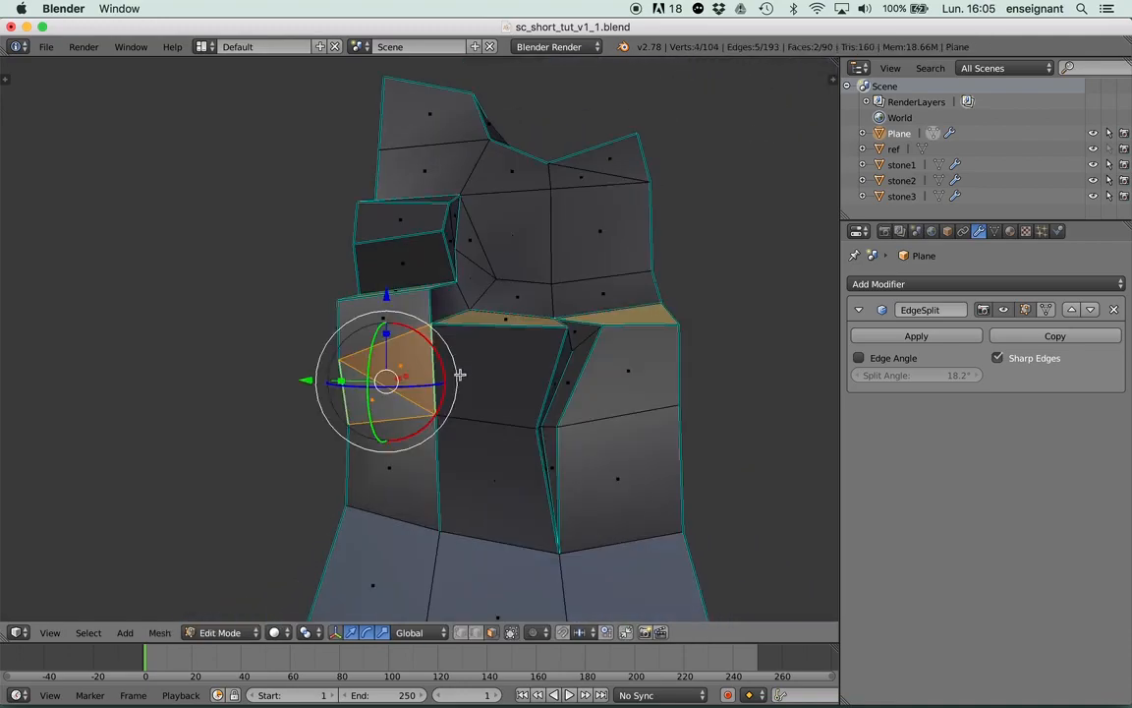
pyautogui.moveTo(367, 376); pyautogui.dragTo(372, 434, button='middle')
pyautogui.press('a')
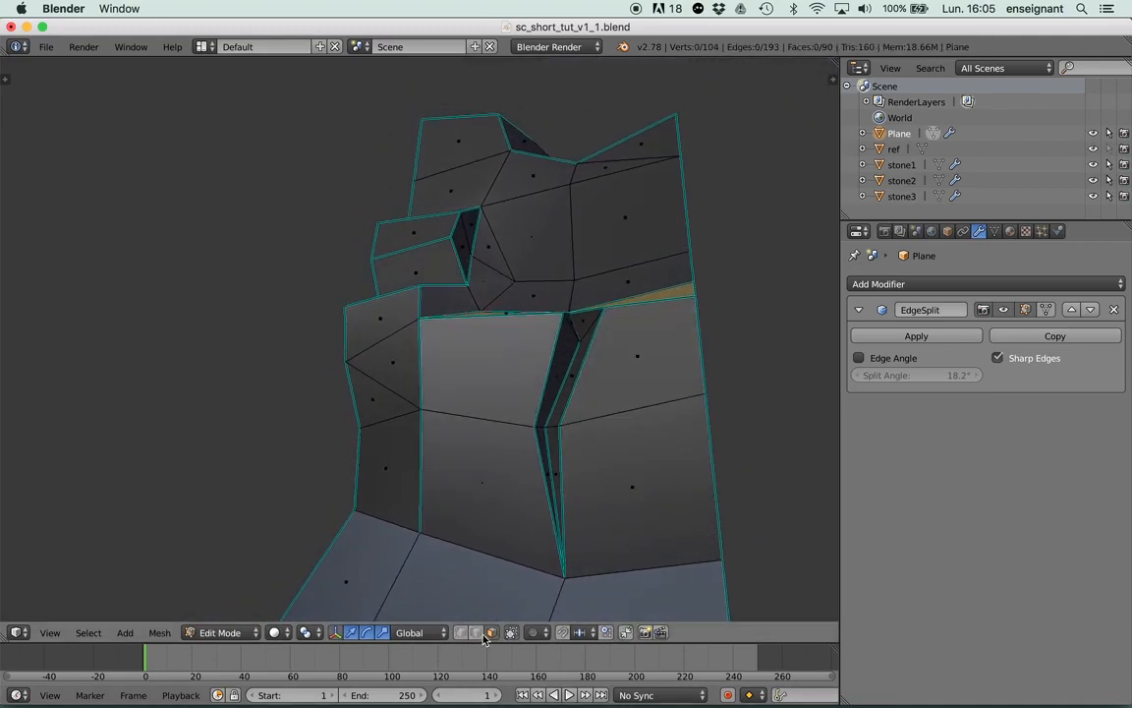
# Mark the new diagonal edge below the narrow ledge as sharp and clear the sharp mark from the adjoining vertical edge.
pyautogui.hotkey('ctrl', 'e')
pyautogui.click(392, 376)
pyautogui.press('Tab')
pyautogui.moveTo(414, 369); pyautogui.dragTo(469, 351, button='middle')
pyautogui.press('Tab')
pyautogui.hotkey('ctrl', 'e')
pyautogui.click(417, 365)
pyautogui.press('Tab')
pyautogui.press('Tab')
# Mark the lower horizontal edge of the split rock face as sharp.
pyautogui.hotkey('ctrl', 'e')
pyautogui.click(409, 412)
pyautogui.press('Tab')
pyautogui.moveTo(409, 413)
pyautogui.mouseDown(button='middle')
pyautogui.moveTo(460, 386)
pyautogui.moveTo(428, 404)
pyautogui.moveTo(470, 427)
pyautogui.moveTo(421, 422)
pyautogui.moveTo(421, 410)
pyautogui.mouseUp(button='middle')
pyautogui.press('Tab')
# Clear the sharp marks from the two back edges where the rock block meets the wall.
pyautogui.moveTo(507, 277); pyautogui.dragTo(478, 296, button='middle')
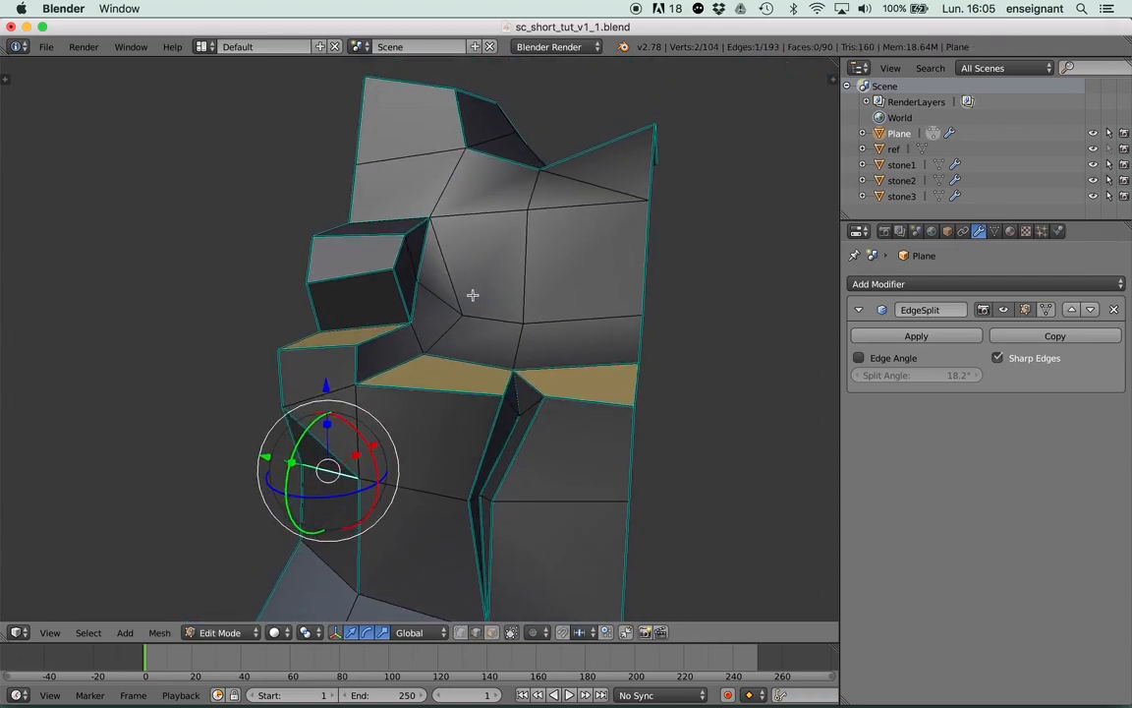
pyautogui.scroll(2, 470, 292)
pyautogui.moveTo(439, 248); pyautogui.dragTo(414, 250, button='middle')
pyautogui.rightClick(414, 278)
pyautogui.keyDown('shift'); pyautogui.rightClick(430, 230); pyautogui.keyUp('shift')
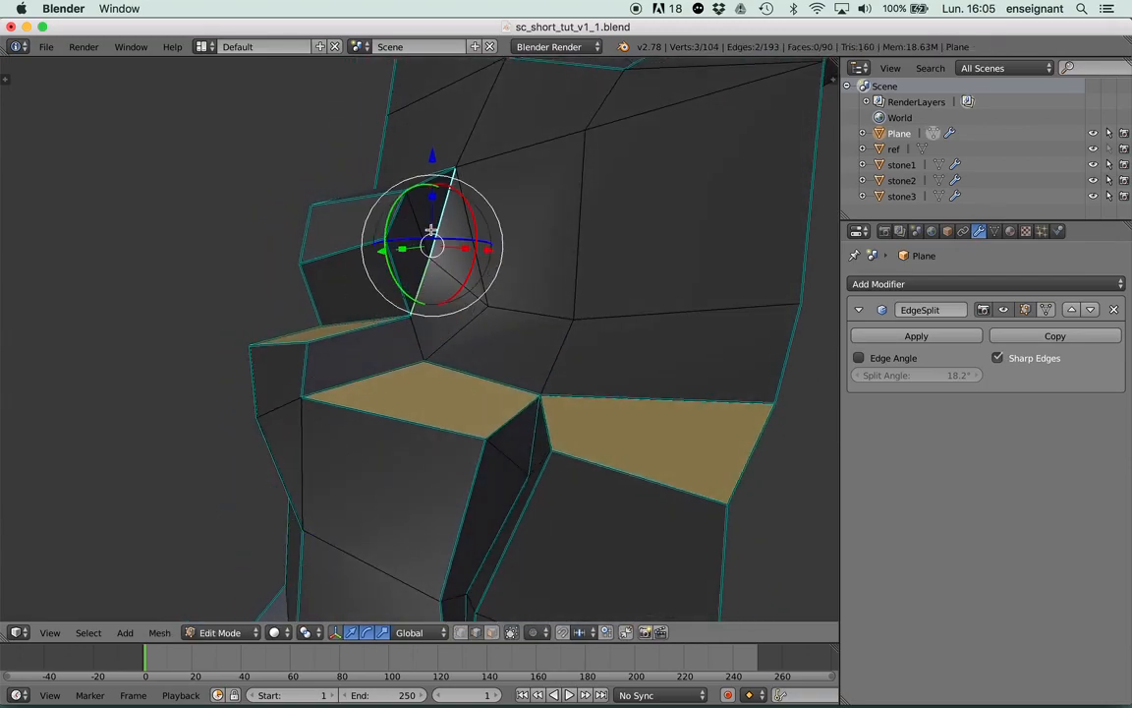
pyautogui.hotkey('ctrl', 'e')
pyautogui.click(432, 246)
pyautogui.press('Tab')
pyautogui.moveTo(464, 235); pyautogui.dragTo(415, 328, button='middle')
# Mark the edges around the recess behind the rock block as sharp.
pyautogui.press('Tab')
pyautogui.keyDown('shift'); pyautogui.rightClick(478, 251); pyautogui.keyUp('shift')
pyautogui.hotkey('ctrl', 'e')
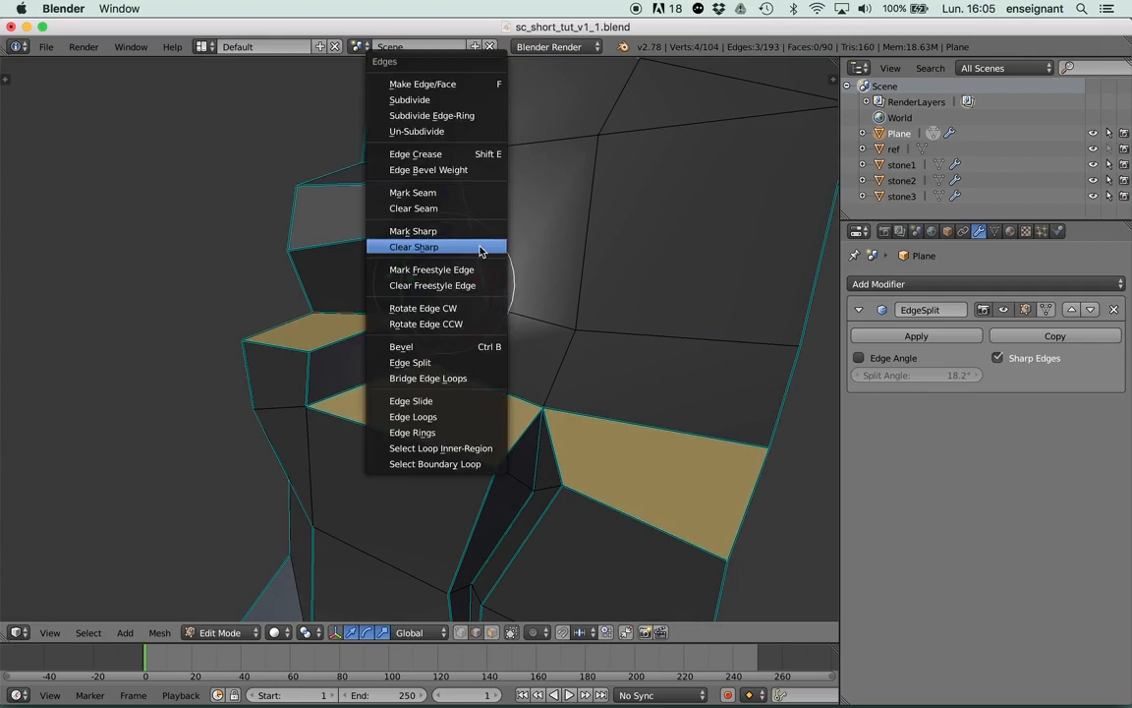
pyautogui.click(476, 227)
pyautogui.press('Tab')
pyautogui.moveTo(477, 227)
pyautogui.mouseDown(button='middle')
pyautogui.moveTo(448, 336)
pyautogui.moveTo(476, 222)
pyautogui.mouseUp(button='middle')
# Mark the two back edges between the rock block and the wall recess as sharp again.
pyautogui.press('Tab')
pyautogui.keyDown('shift'); pyautogui.rightClick(410, 311); pyautogui.keyUp('shift')
pyautogui.hotkey('ctrl', 'e')
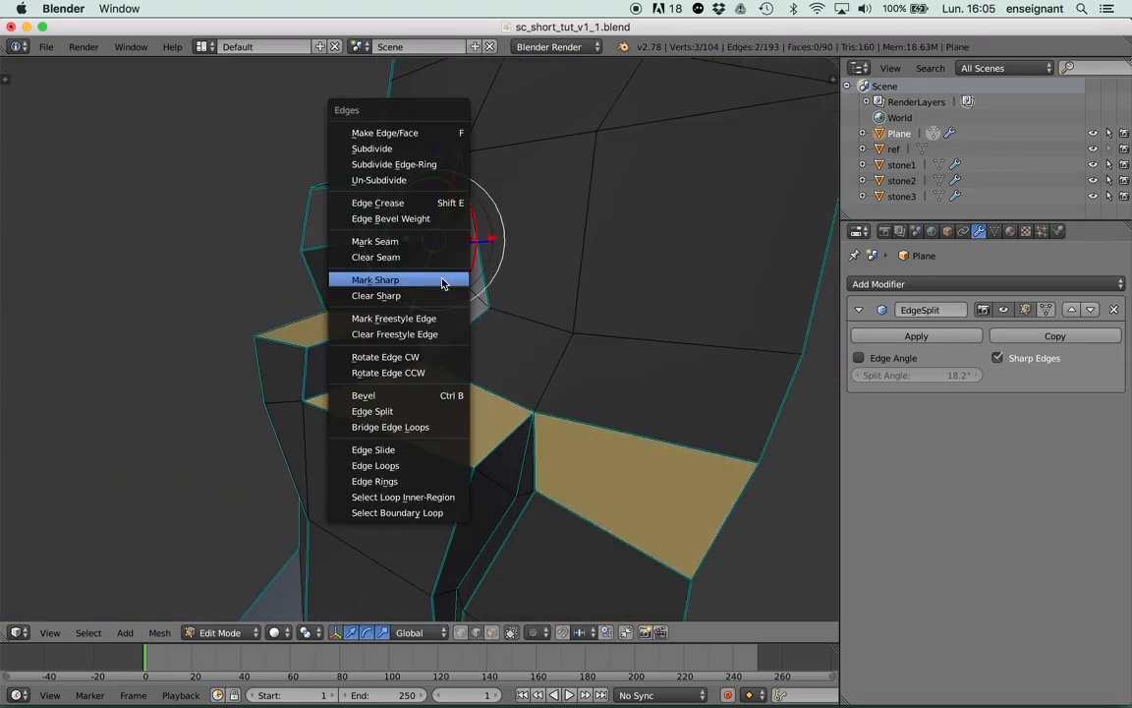
pyautogui.click(429, 241)
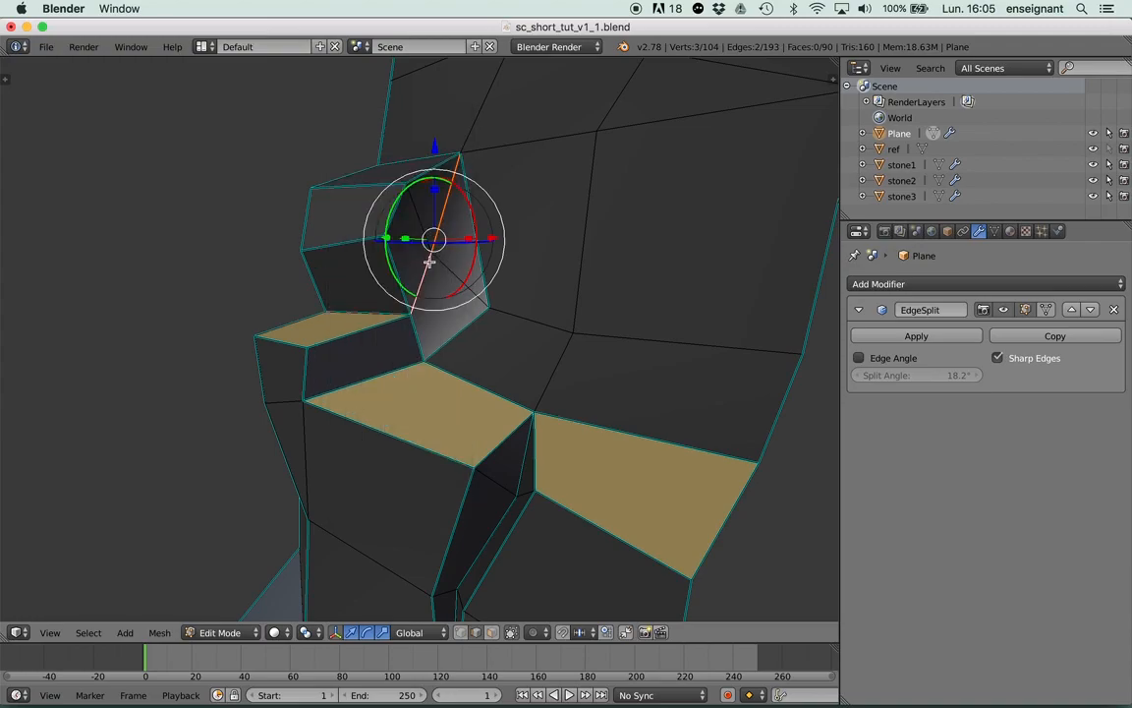
pyautogui.hotkey('ctrl', 'e')
pyautogui.click(427, 302)
# Move the vertex inside the recess behind the rock block along the positive X axis.
pyautogui.moveTo(427, 302); pyautogui.dragTo(462, 339, button='middle')
pyautogui.rightClick(471, 290)
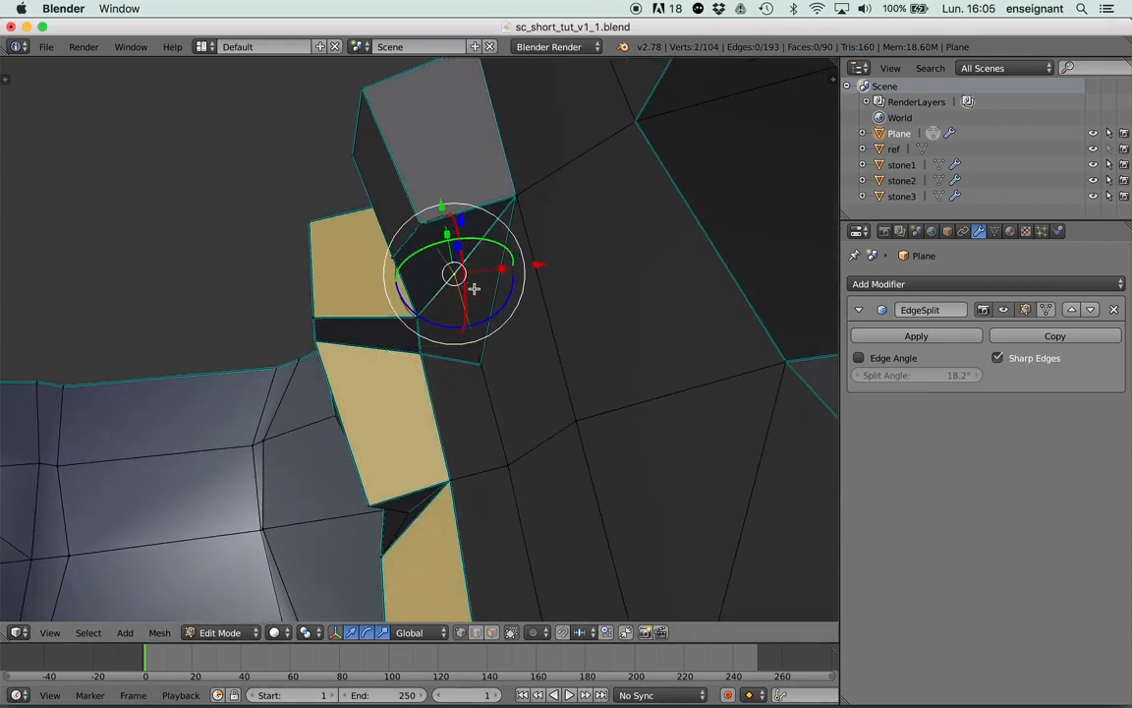
pyautogui.moveTo(536, 266); pyautogui.dragTo(568, 267)
pyautogui.press('Tab')
pyautogui.moveTo(485, 339); pyautogui.dragTo(462, 293, button='middle')
pyautogui.press('Tab')
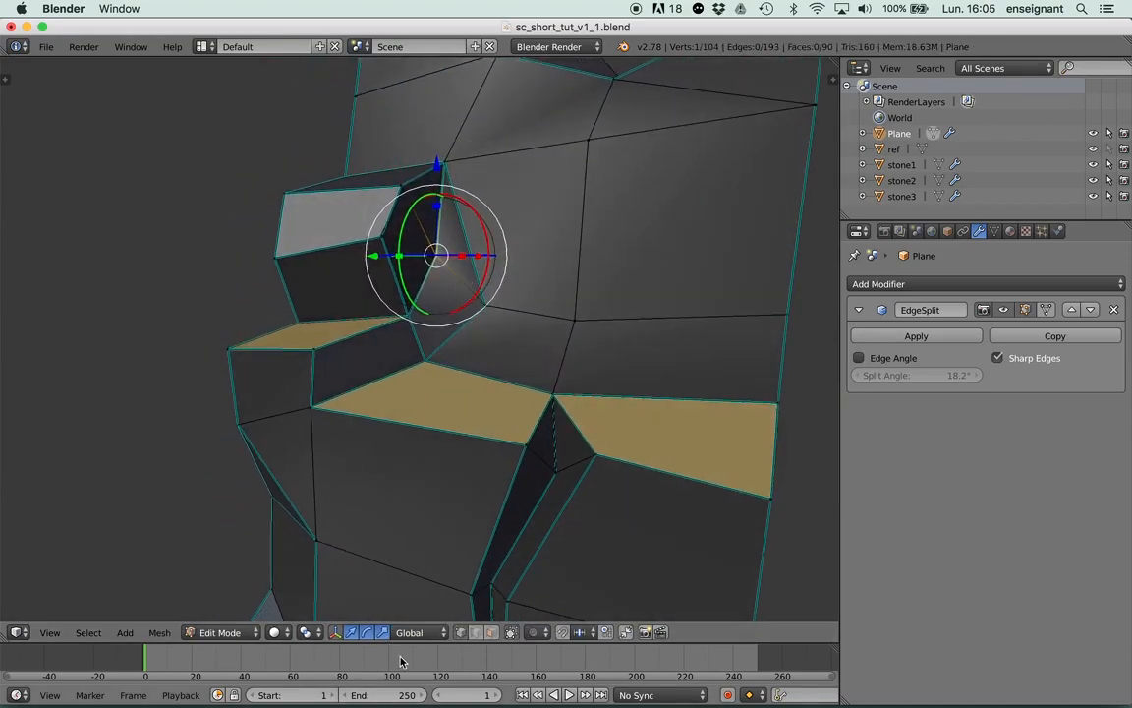
# Mark the two diagonal edges meeting at the moved recess vertex as sharp.
pyautogui.keyDown('shift'); pyautogui.rightClick(433, 228); pyautogui.keyUp('shift')
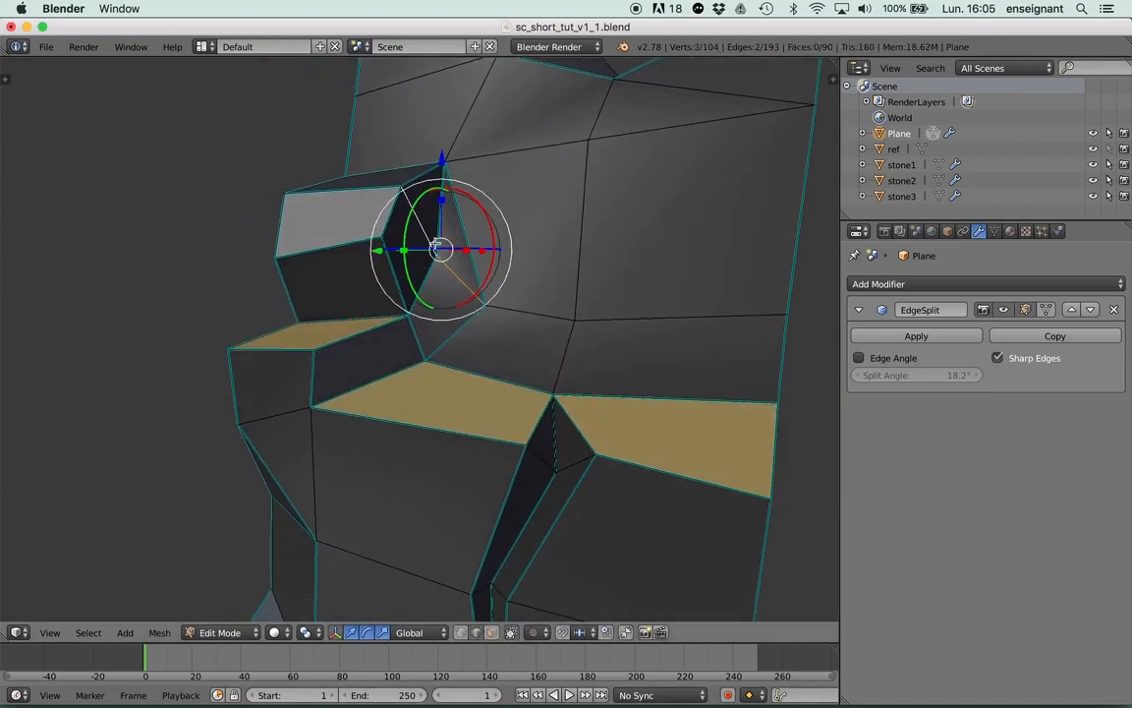
pyautogui.hotkey('ctrl', 'e')
pyautogui.click(433, 244)
pyautogui.press('Tab')
pyautogui.moveTo(433, 245)
pyautogui.mouseDown(button='middle')
pyautogui.moveTo(462, 273)
pyautogui.moveTo(409, 315)
pyautogui.moveTo(473, 230)
pyautogui.moveTo(432, 263)
pyautogui.moveTo(509, 378)
pyautogui.mouseUp(button='middle')
pyautogui.press('Tab')
# Lower the two horizontal wall edges above the grass ledge slightly along the Z axis.
pyautogui.rightClick(489, 324)
pyautogui.click(486, 253)
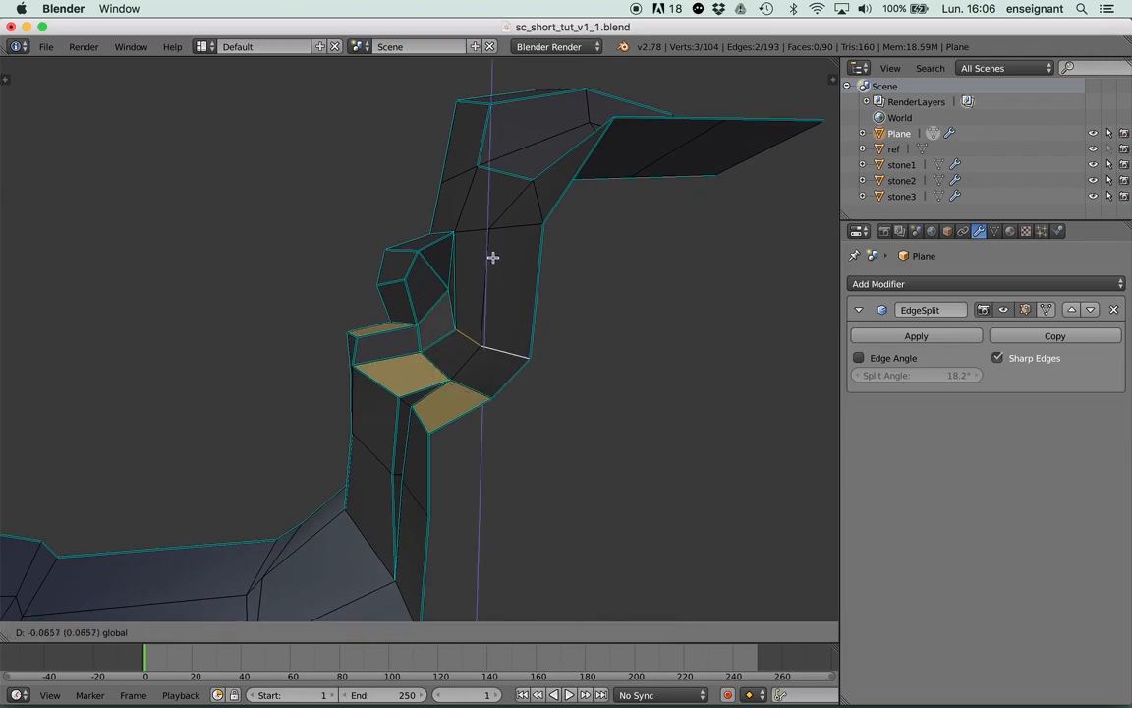
pyautogui.moveTo(496, 256); pyautogui.dragTo(496, 263)
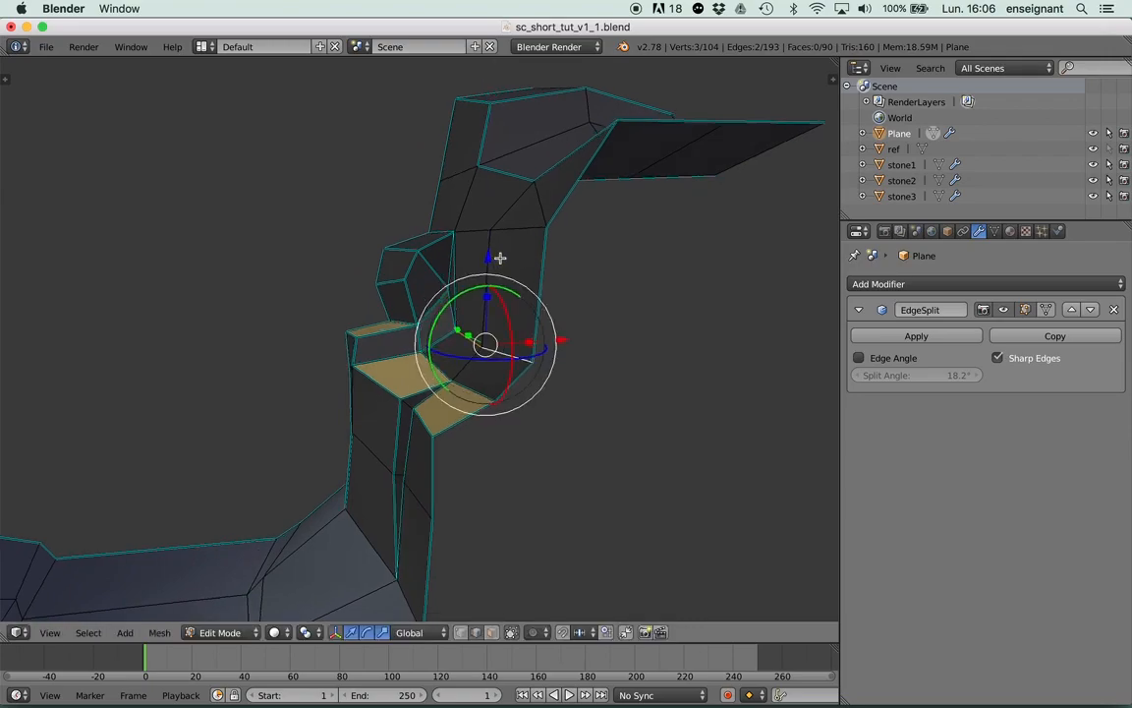
# Nudge the vertical wall edge above the grass ledge and its upper continuation slightly along the X axis.
pyautogui.moveTo(496, 256); pyautogui.dragTo(507, 237, button='middle')
pyautogui.rightClick(519, 214)
pyautogui.rightClick(511, 237)
pyautogui.keyDown('shift'); pyautogui.rightClick(482, 294); pyautogui.keyUp('shift')
pyautogui.moveTo(503, 305); pyautogui.dragTo(519, 301, button='middle')
pyautogui.moveTo(550, 313)
pyautogui.mouseDown()
pyautogui.moveTo(563, 315)
pyautogui.moveTo(552, 314)
pyautogui.mouseUp()
pyautogui.moveTo(553, 313); pyautogui.dragTo(511, 339, button='middle')
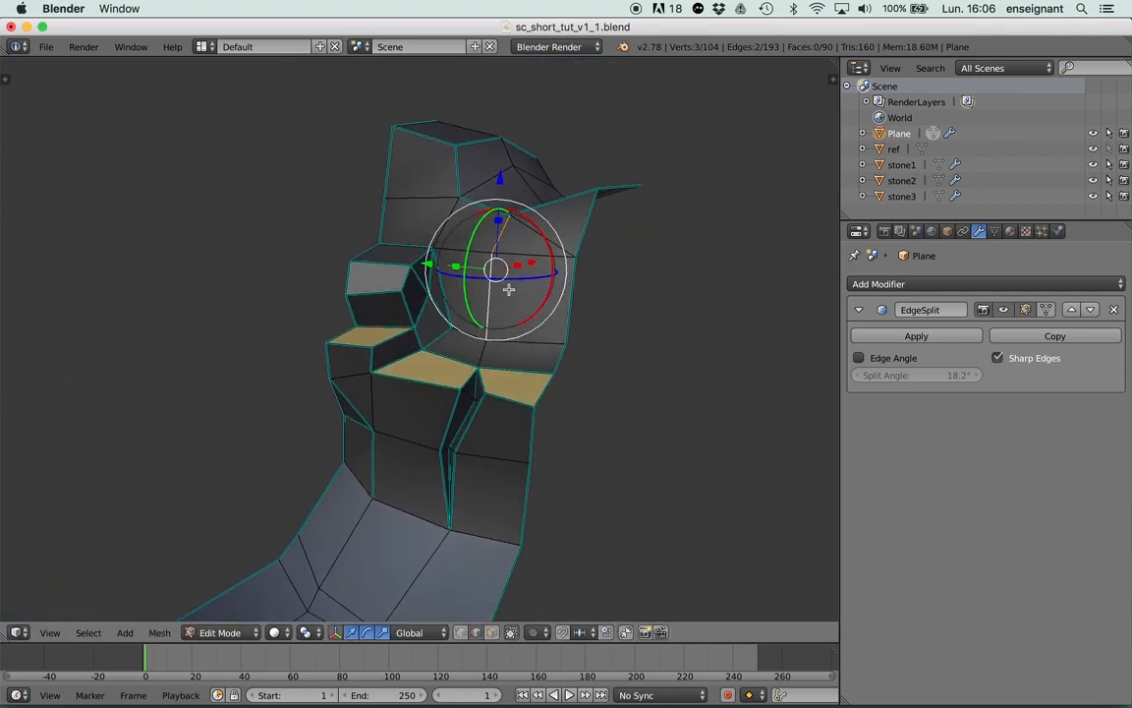
# Mark the vertical wall edge above the ledge and its diagonal upper continuation as sharp.
pyautogui.moveTo(508, 287); pyautogui.dragTo(481, 344, button='middle')
pyautogui.hotkey('ctrl', 'e')
pyautogui.click(513, 303)
pyautogui.hotkey('ctrl', 'e')
pyautogui.click(527, 351)
pyautogui.press('Tab')
pyautogui.moveTo(548, 379); pyautogui.dragTo(517, 318, button='middle')
pyautogui.press('Tab')
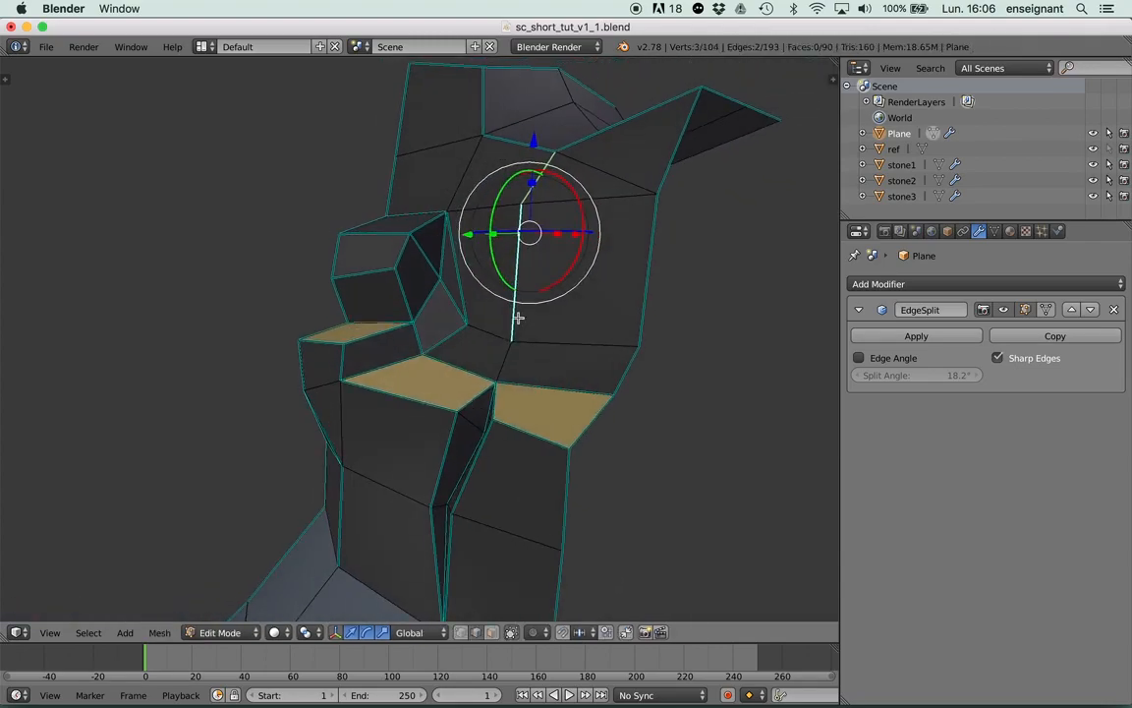
# Lower the horizontal edges behind the grass ledge further and assign the grass material to the two sloped faces below them.
pyautogui.keyDown('shift'); pyautogui.rightClick(563, 340); pyautogui.keyUp('shift')
pyautogui.moveTo(534, 256); pyautogui.dragTo(536, 267)
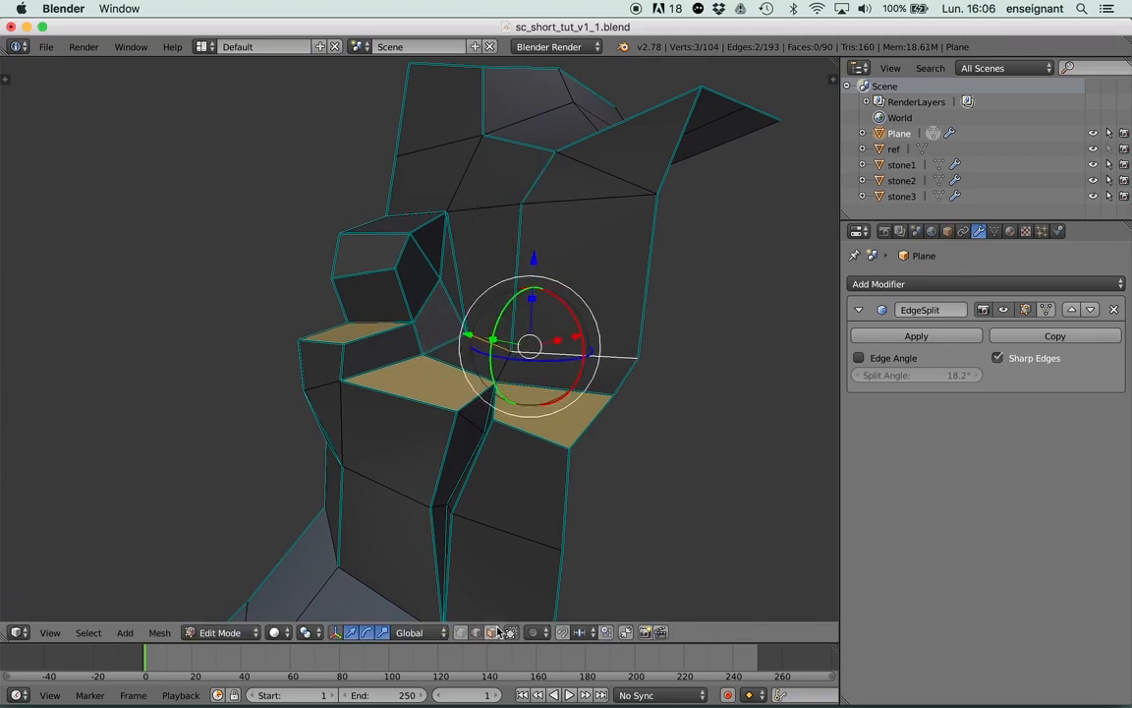
pyautogui.rightClick(537, 380)
pyautogui.keyDown('shift'); pyautogui.rightClick(476, 361); pyautogui.keyUp('shift')
pyautogui.click(1010, 231)
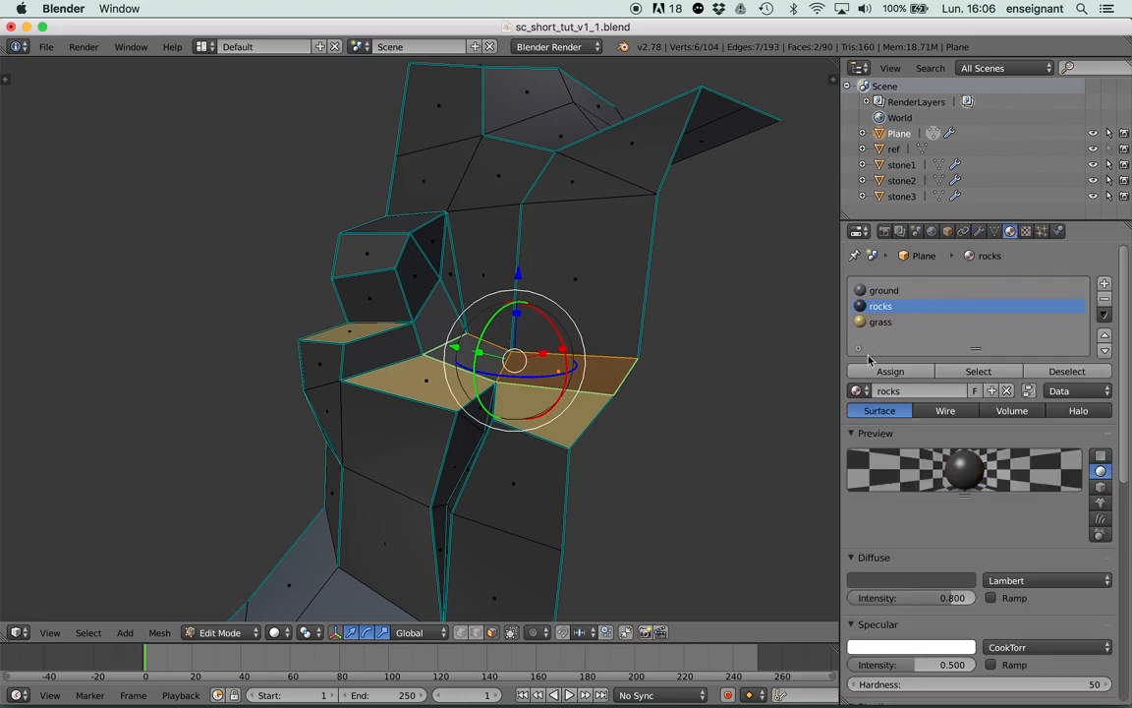
pyautogui.click(890, 372)
pyautogui.press('Tab')
pyautogui.moveTo(583, 371); pyautogui.dragTo(551, 379, button='middle')
pyautogui.press('Tab')
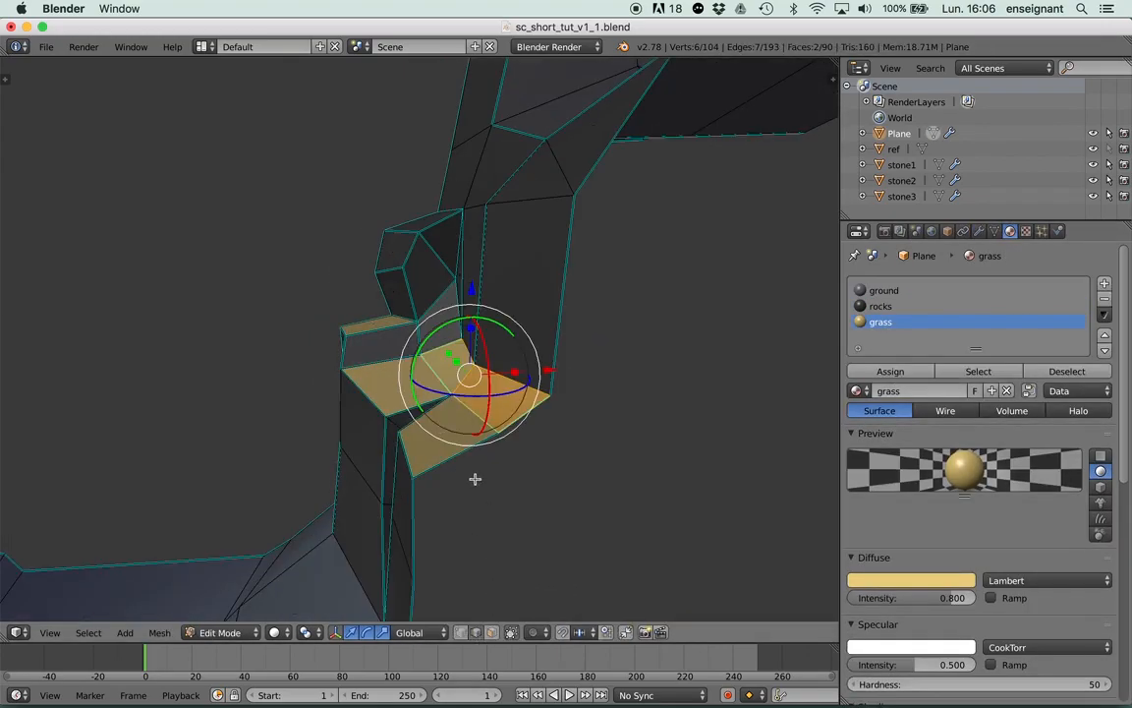
# Clear the sharp marks from the two edges between the original grass ledge and the newly grassed faces.
pyautogui.rightClick(483, 420)
pyautogui.keyDown('shift'); pyautogui.rightClick(450, 370); pyautogui.keyUp('shift')
pyautogui.hotkey('ctrl', 'e')
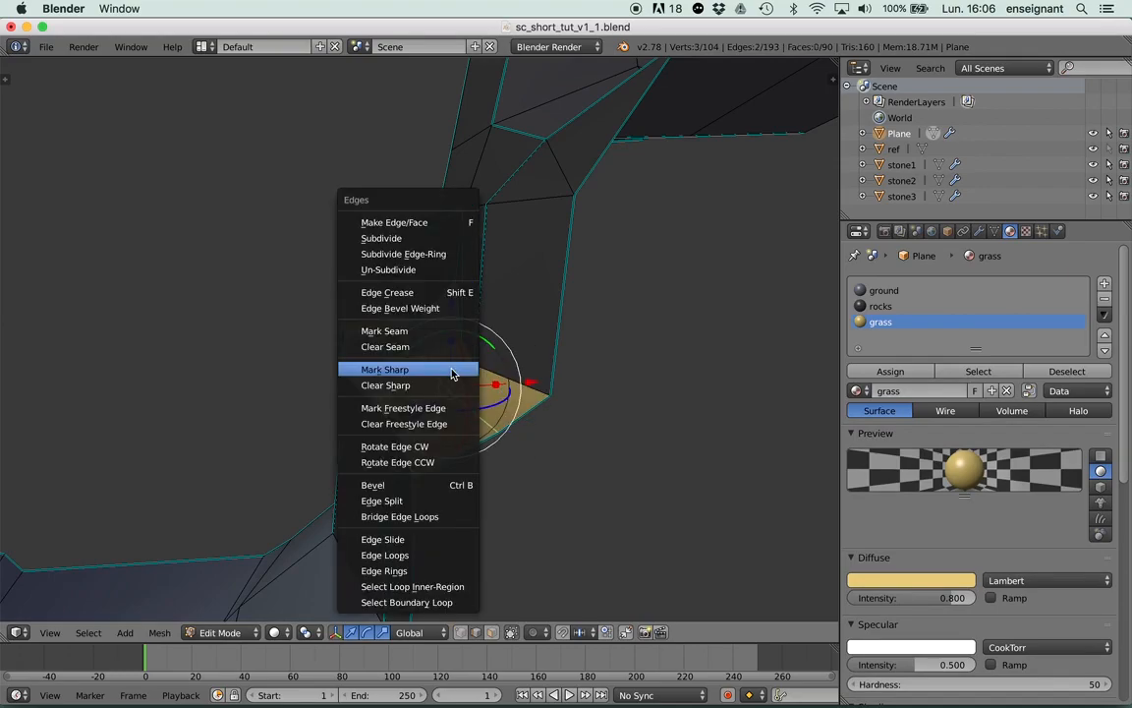
pyautogui.click(448, 385)
pyautogui.press('Tab')
pyautogui.moveTo(448, 388); pyautogui.dragTo(588, 404, button='middle')
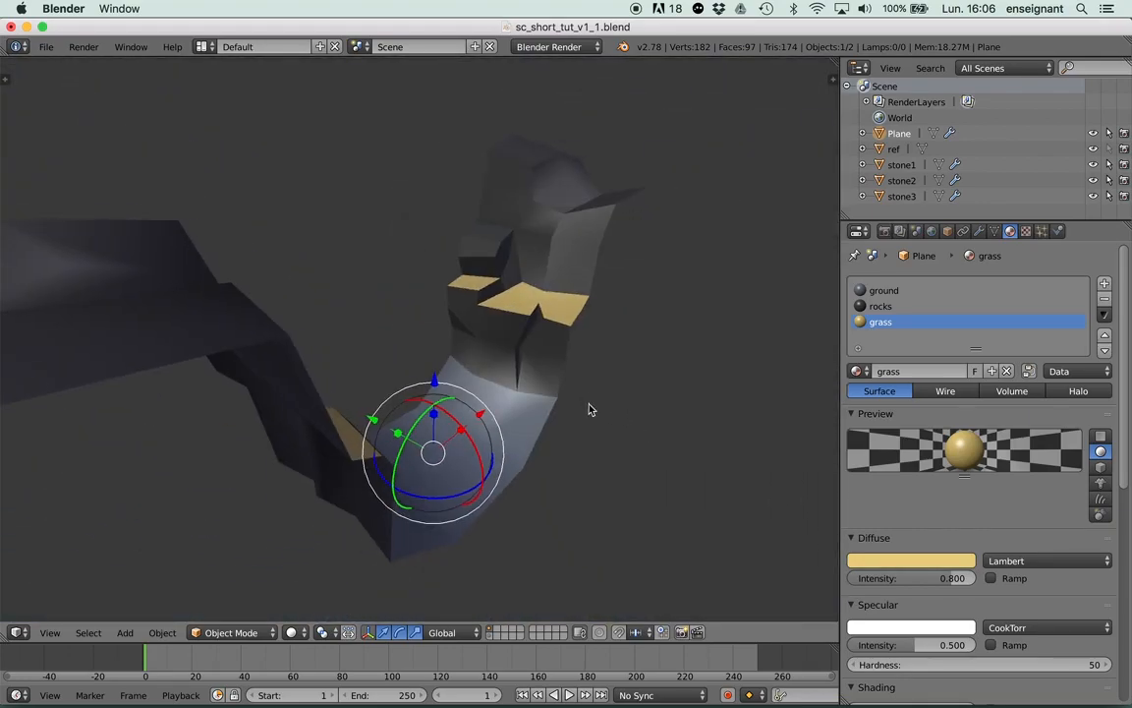
# Turn off Only Render in the viewport display options.
pyautogui.press('n')
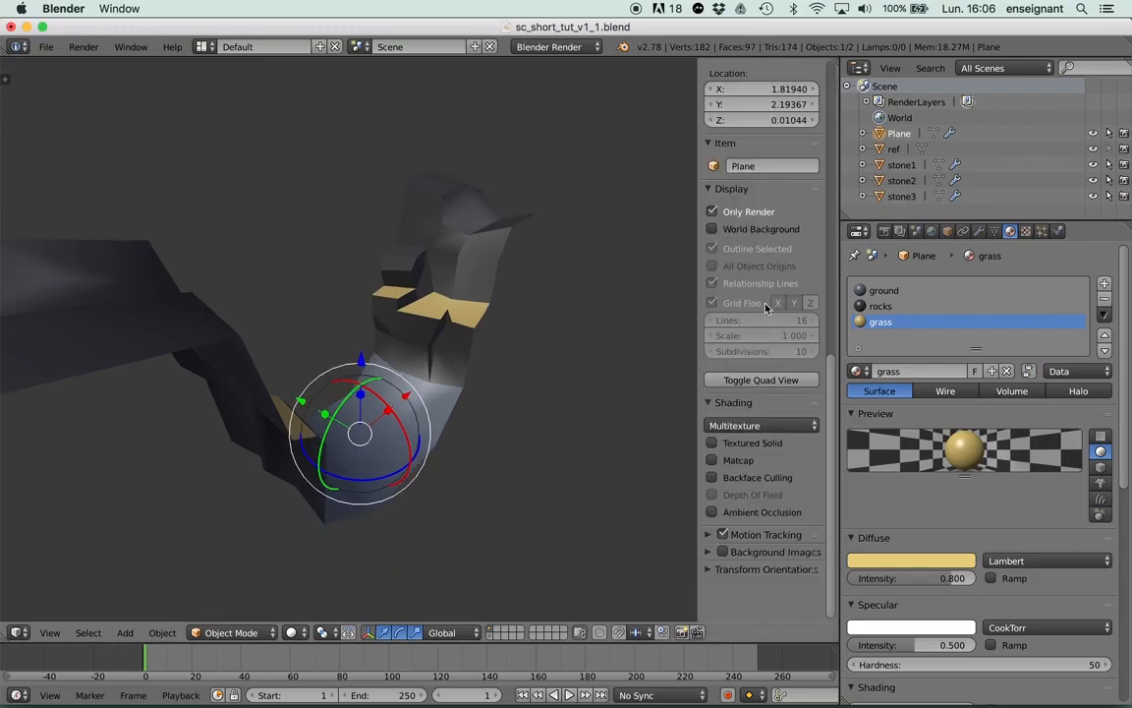
pyautogui.click(727, 213)
pyautogui.moveTo(285, 315); pyautogui.dragTo(364, 314, button='middle')
# Mark the vertical crack edges in the opposite wall and the edges along that wall's base as sharp.
pyautogui.press('Tab')
pyautogui.keyDown('shift'); pyautogui.rightClick(420, 344); pyautogui.keyUp('shift')
pyautogui.moveTo(420, 344)
pyautogui.mouseDown(button='middle')
pyautogui.moveTo(452, 349)
pyautogui.moveTo(441, 342)
pyautogui.mouseUp(button='middle')
pyautogui.keyDown('shift'); pyautogui.rightClick(404, 338); pyautogui.keyUp('shift')
pyautogui.keyDown('shift'); pyautogui.rightClick(404, 364); pyautogui.keyUp('shift')
pyautogui.keyDown('shift'); pyautogui.rightClick(392, 370); pyautogui.keyUp('shift')
pyautogui.keyDown('shift'); pyautogui.rightClick(420, 336); pyautogui.keyUp('shift')
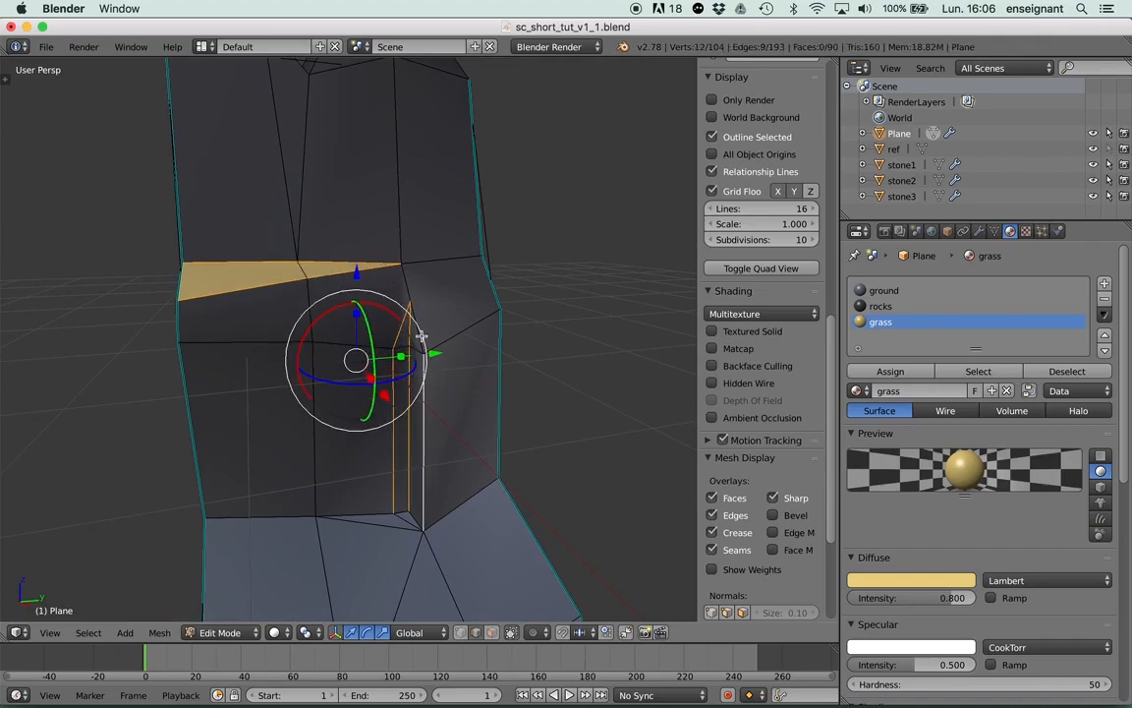
pyautogui.keyDown('shift'); pyautogui.rightClick(367, 515); pyautogui.keyUp('shift')
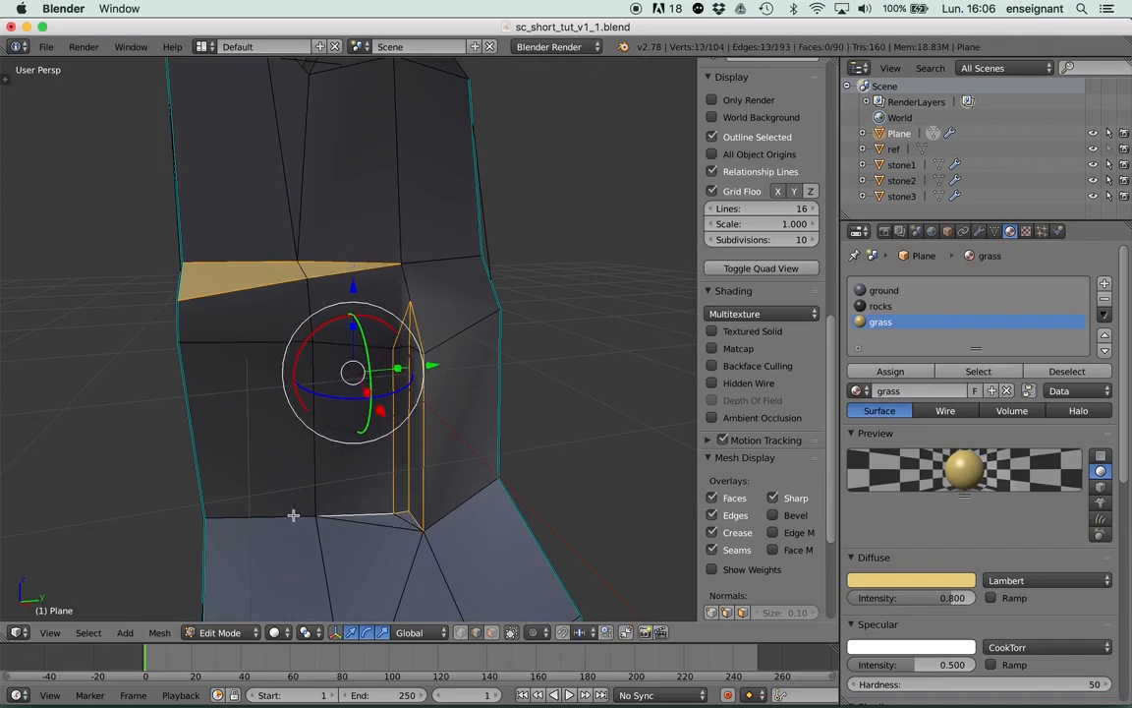
pyautogui.keyDown('shift'); pyautogui.rightClick(472, 508); pyautogui.keyUp('shift')
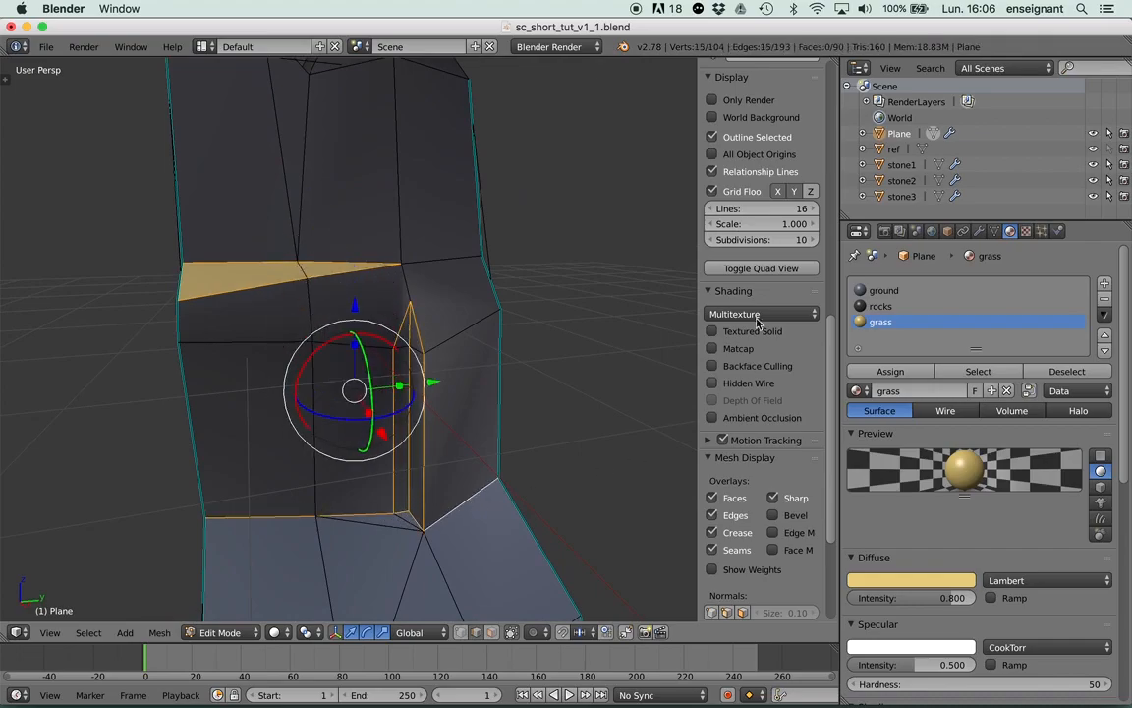
pyautogui.hotkey('ctrl', 'e')
pyautogui.click(526, 268)
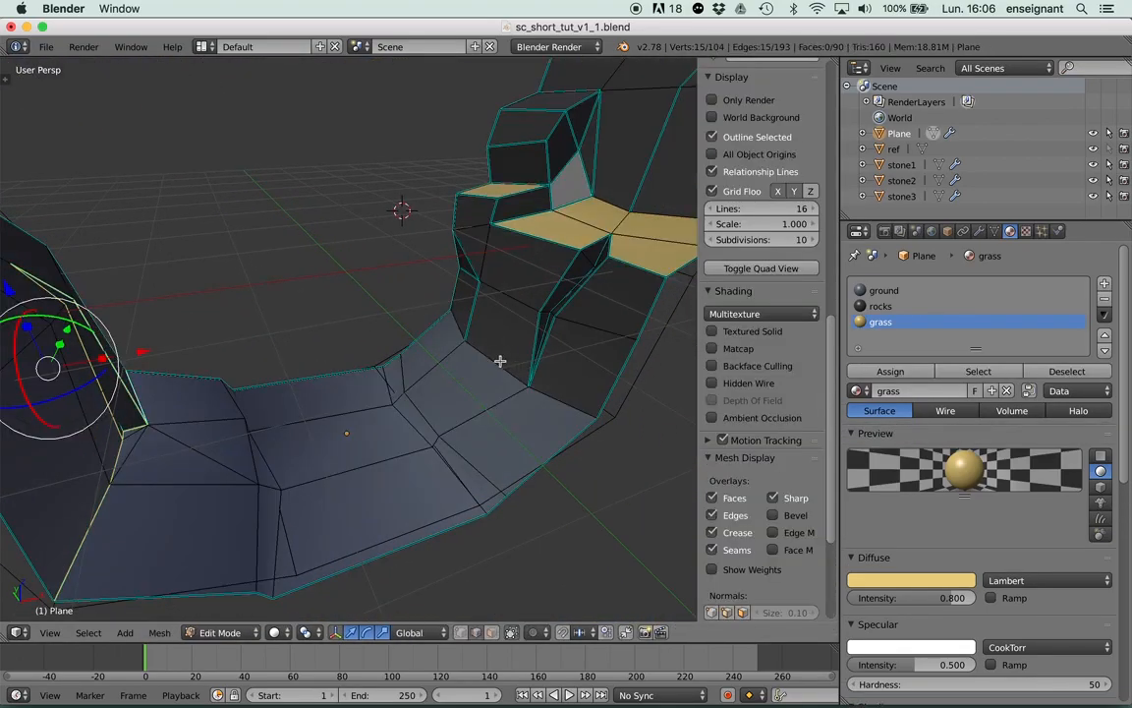
# Mark the two base edges where the wall with the rock block meets the ground as sharp.
pyautogui.rightClick(472, 339)
pyautogui.keyDown('shift'); pyautogui.rightClick(557, 393); pyautogui.keyUp('shift')
pyautogui.hotkey('ctrl', 'e')
pyautogui.click(567, 404)
# Mark the edge loops running across the valley ground as sharp.
pyautogui.keyDown('alt'); pyautogui.rightClick(405, 390); pyautogui.keyUp('alt')
pyautogui.keyDown('alt'); pyautogui.keyDown('shift'); pyautogui.rightClick(385, 378); pyautogui.keyUp('shift'); pyautogui.keyUp('alt')
pyautogui.keyDown('alt'); pyautogui.keyDown('shift'); pyautogui.rightClick(254, 424); pyautogui.keyUp('shift'); pyautogui.keyUp('alt')
pyautogui.moveTo(254, 423); pyautogui.dragTo(328, 469, button='middle')
pyautogui.keyDown('alt'); pyautogui.keyDown('shift'); pyautogui.rightClick(314, 425); pyautogui.keyUp('shift'); pyautogui.keyUp('alt')
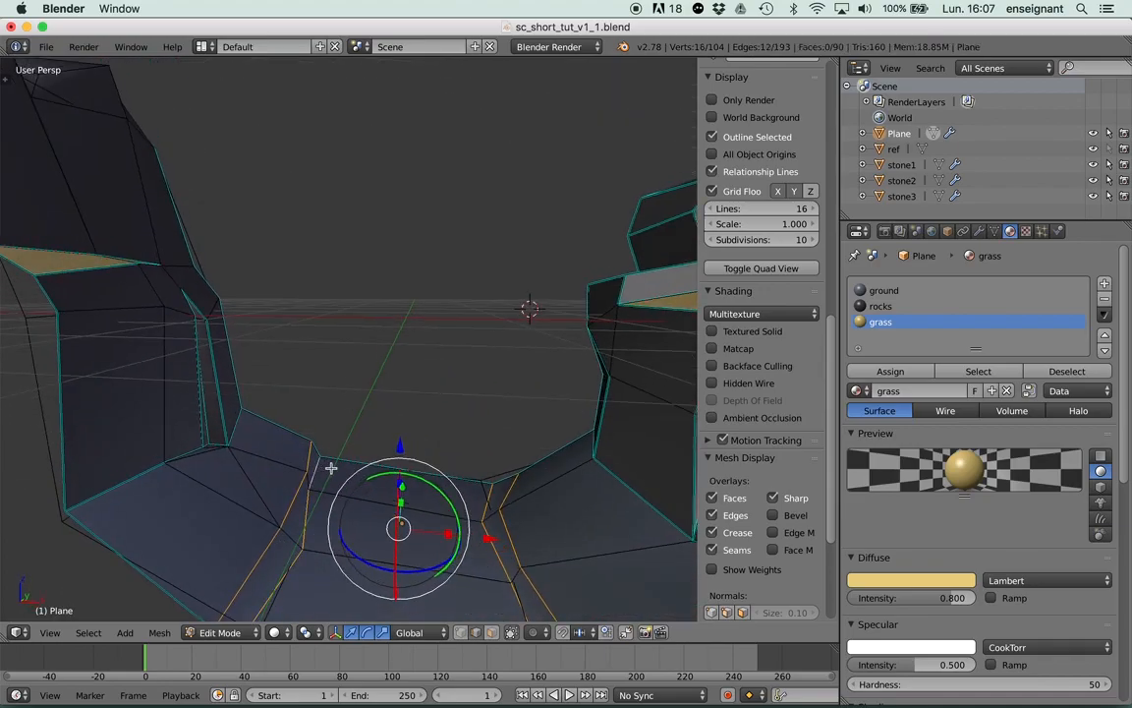
pyautogui.hotkey('ctrl', 'e')
pyautogui.click(333, 457)
pyautogui.press('Tab')
pyautogui.moveTo(397, 322); pyautogui.dragTo(417, 303, button='middle')
pyautogui.press('Tab')
# Mark the edges along the upper part of the opposite wall, its overhang and its rocky top as sharp.
pyautogui.rightClick(353, 339)
pyautogui.keyDown('shift'); pyautogui.rightClick(359, 392); pyautogui.keyUp('shift')
pyautogui.keyDown('shift'); pyautogui.rightClick(358, 311); pyautogui.keyUp('shift')
pyautogui.keyDown('shift'); pyautogui.rightClick(318, 328); pyautogui.keyUp('shift')
pyautogui.keyDown('shift'); pyautogui.rightClick(326, 287); pyautogui.keyUp('shift')
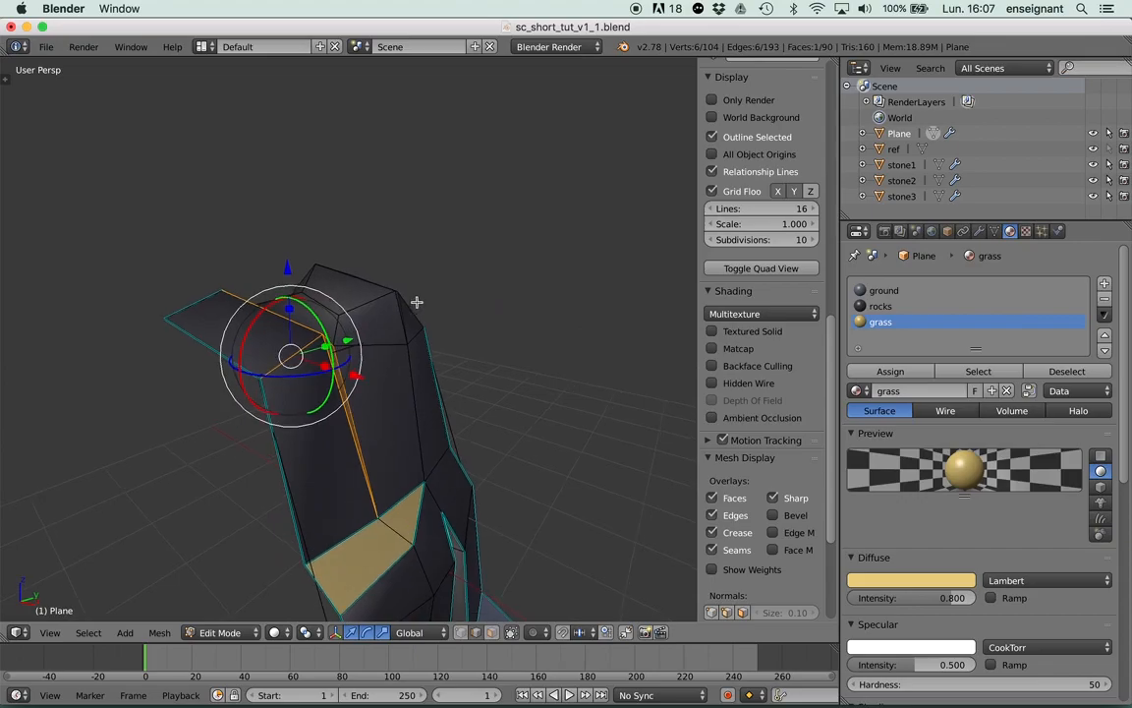
pyautogui.keyDown('shift'); pyautogui.rightClick(373, 297); pyautogui.keyUp('shift')
pyautogui.moveTo(339, 299); pyautogui.dragTo(390, 402, button='middle')
pyautogui.keyDown('shift'); pyautogui.rightClick(447, 332); pyautogui.keyUp('shift')
pyautogui.keyDown('shift'); pyautogui.rightClick(457, 350); pyautogui.keyUp('shift')
pyautogui.keyDown('shift'); pyautogui.rightClick(410, 346); pyautogui.keyUp('shift')
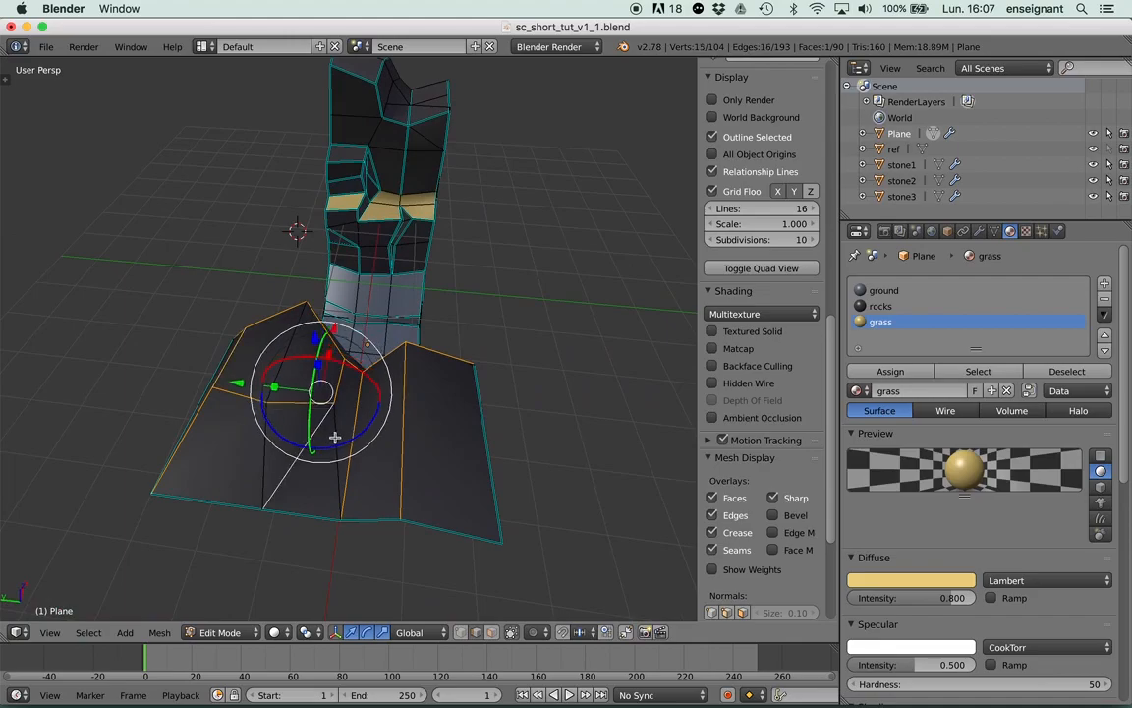
pyautogui.moveTo(330, 433); pyautogui.dragTo(388, 346, button='middle')
pyautogui.hotkey('ctrl', 's')
pyautogui.hotkey('ctrl', 'e')
pyautogui.click(478, 326)
pyautogui.press('Tab')
pyautogui.moveTo(478, 326); pyautogui.dragTo(662, 405, button='middle')
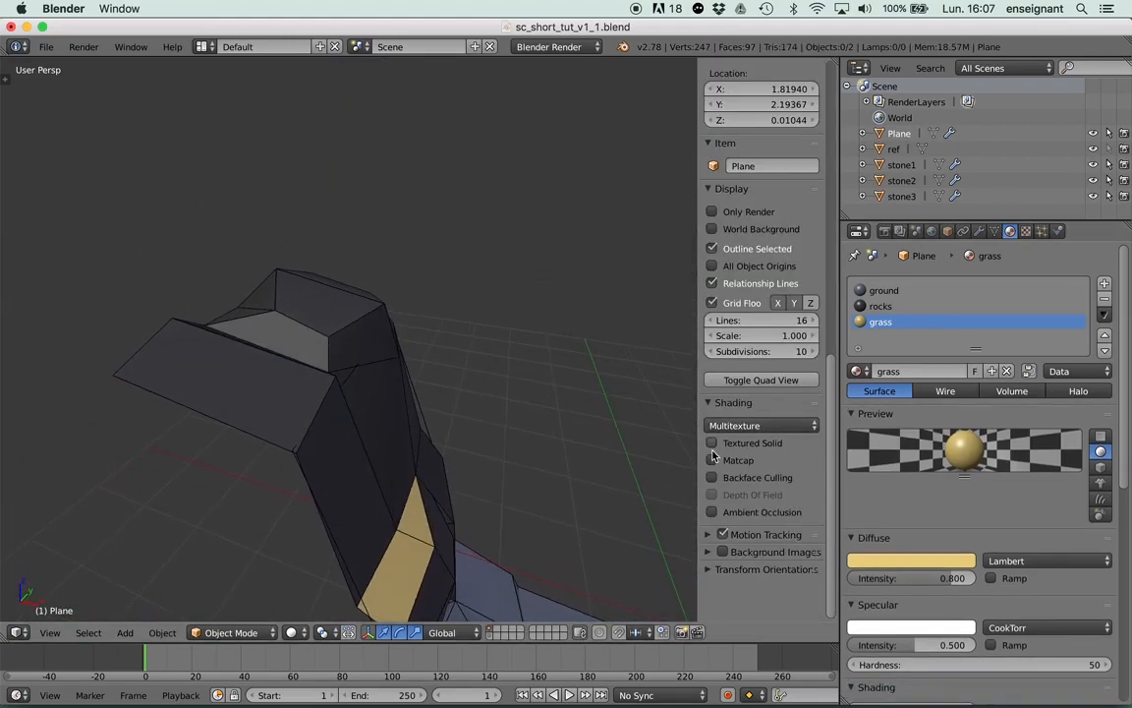
# Turn on Only Render to check the shading and mark further rock edges as sharp.
pyautogui.click(711, 211)
pyautogui.moveTo(493, 420); pyautogui.dragTo(349, 356, button='middle')
pyautogui.press('Tab')
pyautogui.hotkey('ctrl', 'e')
pyautogui.click(407, 305)
pyautogui.press('Tab')
pyautogui.moveTo(407, 306); pyautogui.dragTo(442, 462, button='middle')
# Mark another terrain edge loop as sharp and turn Only Render off.
pyautogui.press('Tab')
pyautogui.moveTo(414, 576); pyautogui.dragTo(494, 459, button='middle')
pyautogui.keyDown('alt'); pyautogui.rightClick(367, 464); pyautogui.keyUp('alt')
pyautogui.hotkey('ctrl', 'e')
pyautogui.click(435, 455)
pyautogui.press('Tab')
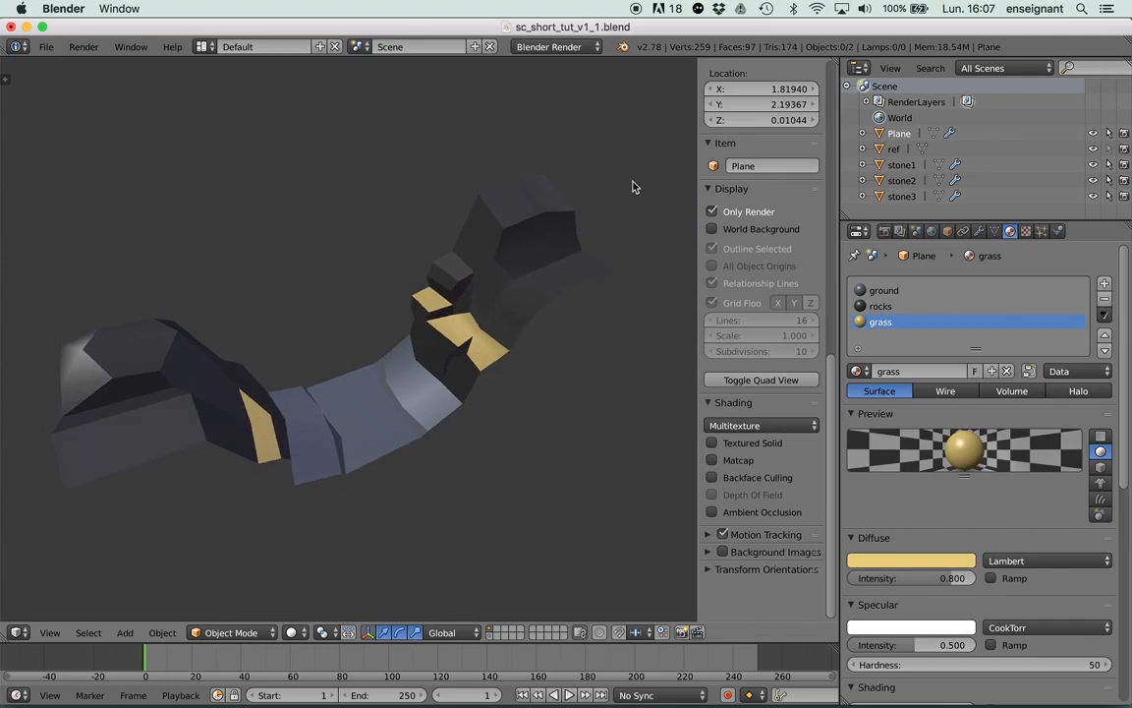
pyautogui.click(711, 212)
pyautogui.moveTo(566, 319); pyautogui.dragTo(583, 356, button='middle')
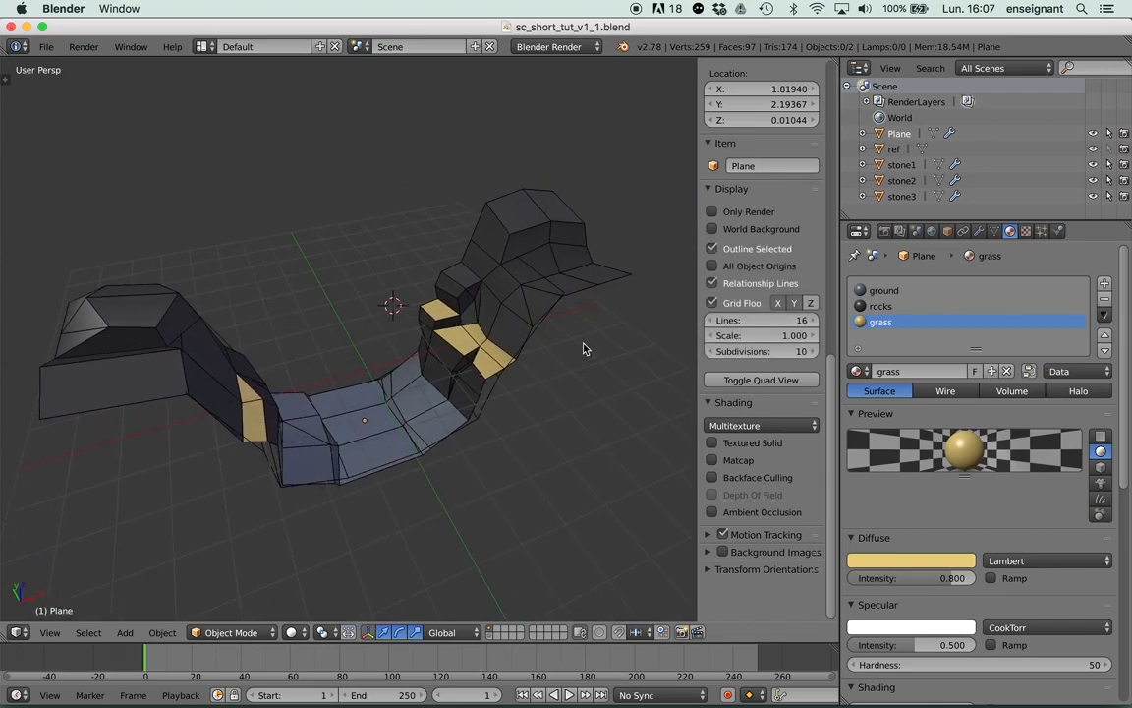